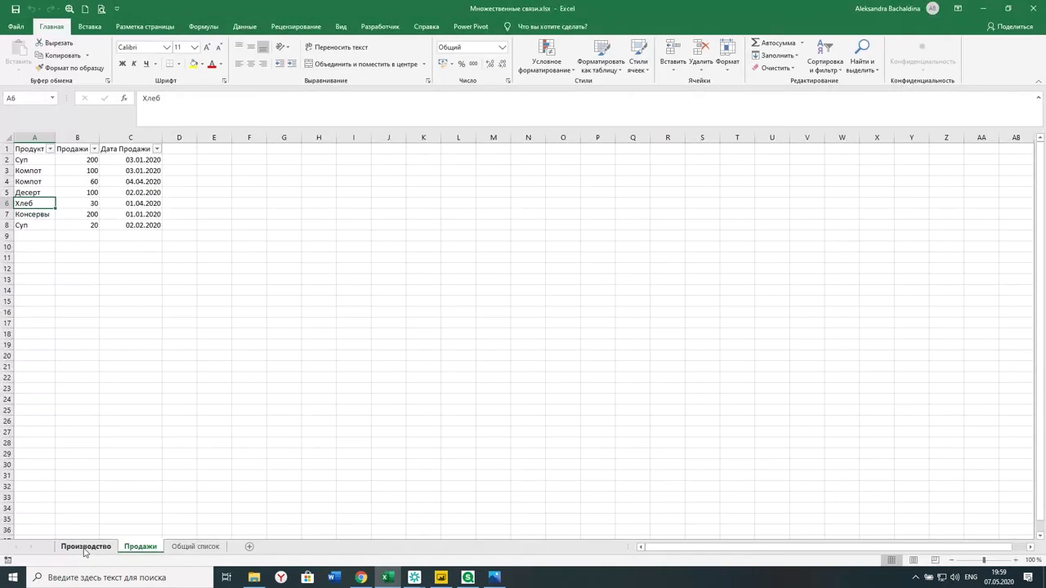
Step: Examine the product entries in the Продукт column of the Производство sheet
left_click(84, 549)
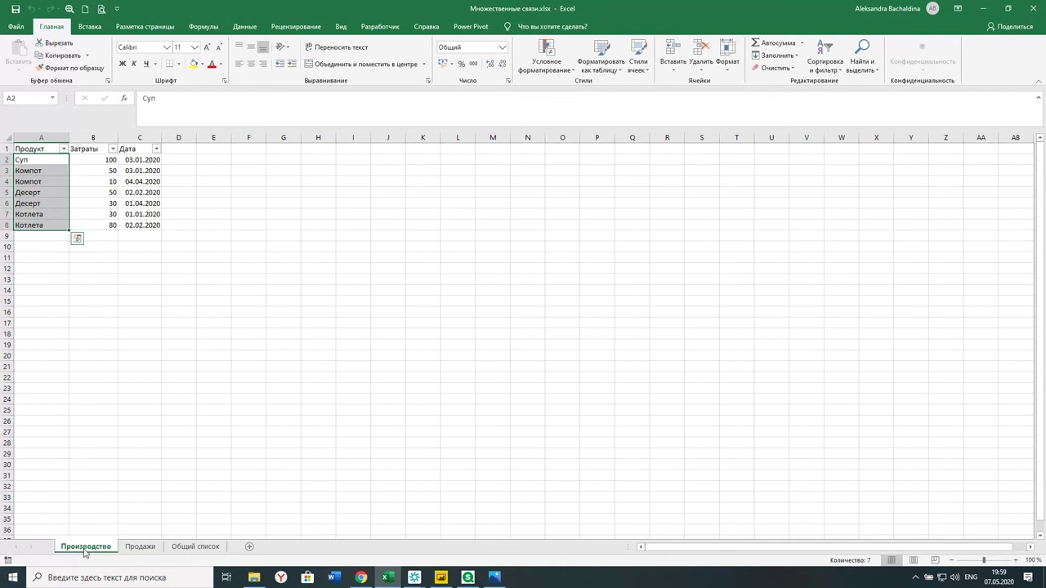
left_click(39, 174)
left_click(34, 161)
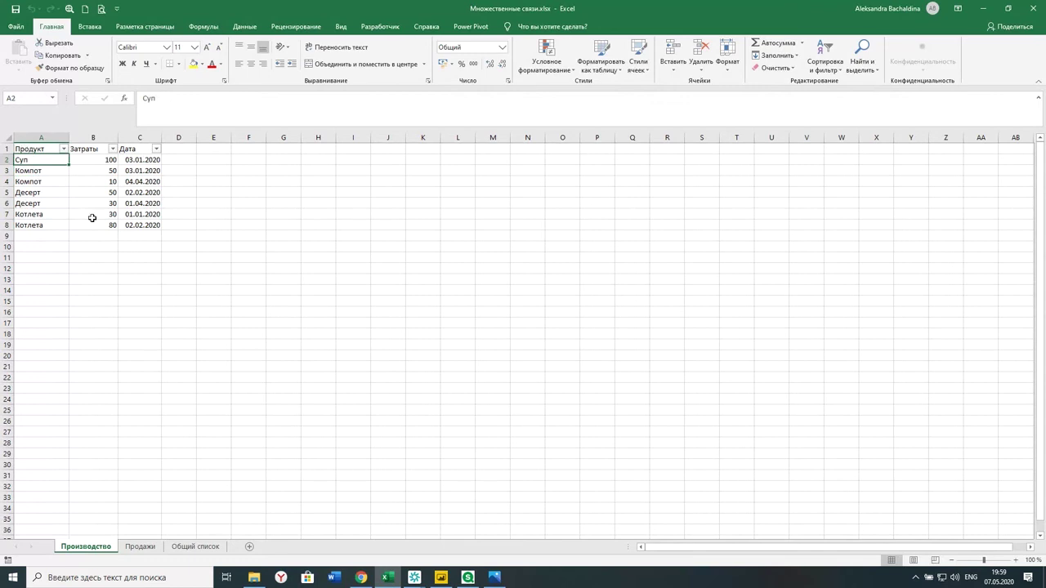
left_click(34, 193)
left_click(34, 204)
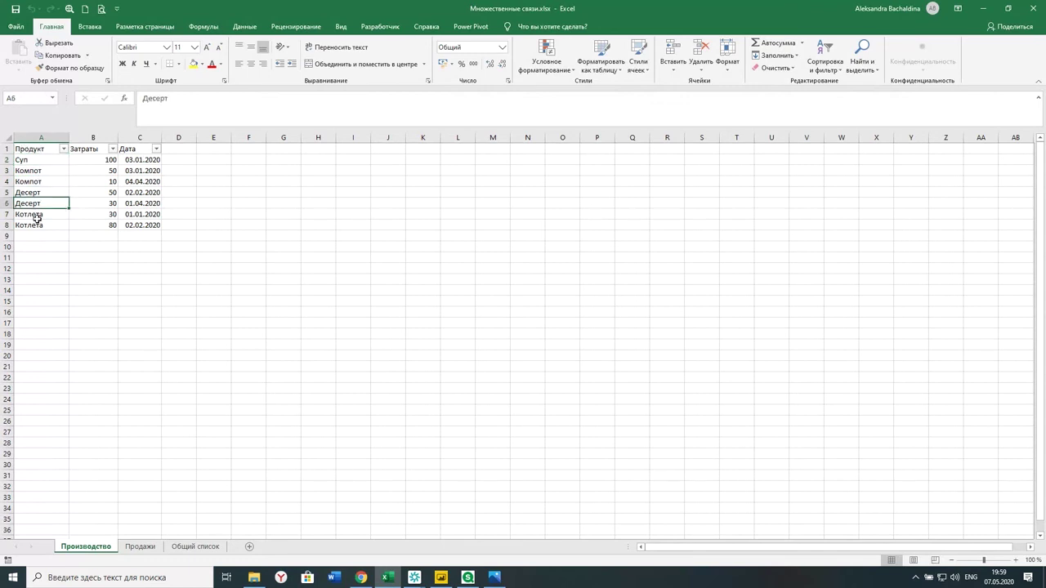
Step: Examine the product entries on the Продажи sheet and close the workbook
left_click(139, 552)
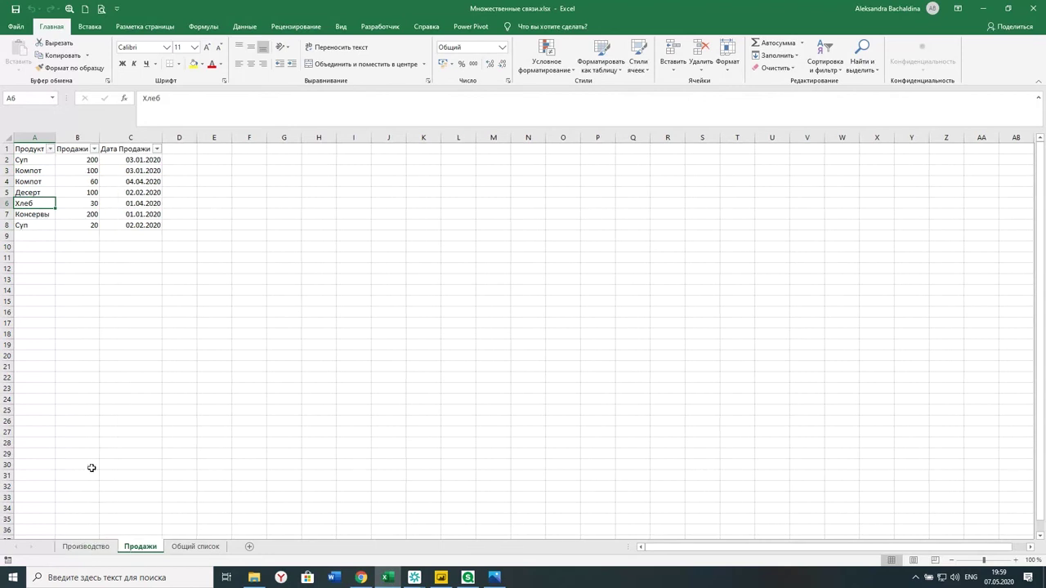
left_click_drag(35, 162, 38, 193)
left_click(30, 214)
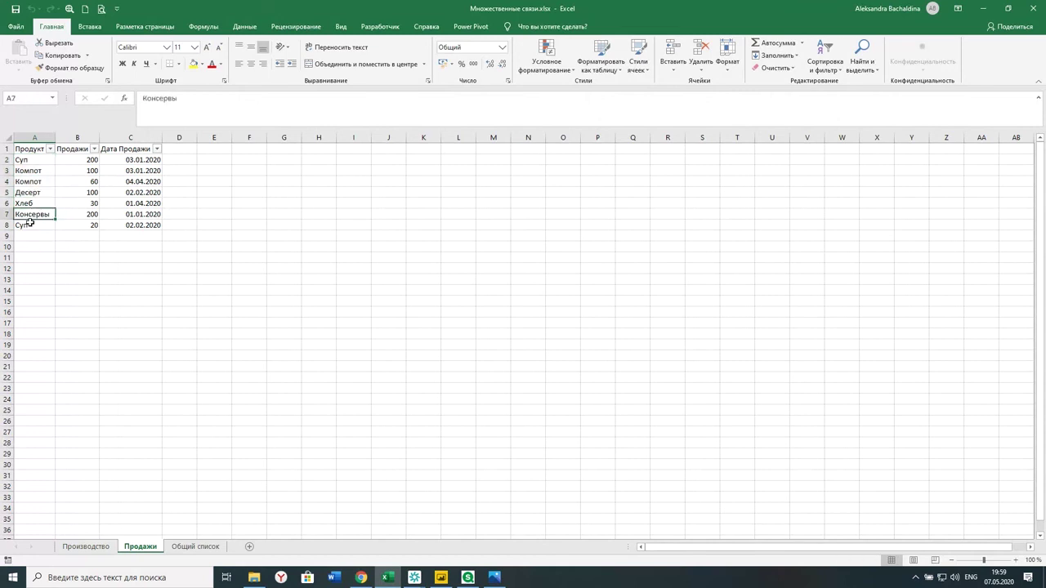
left_click(29, 224)
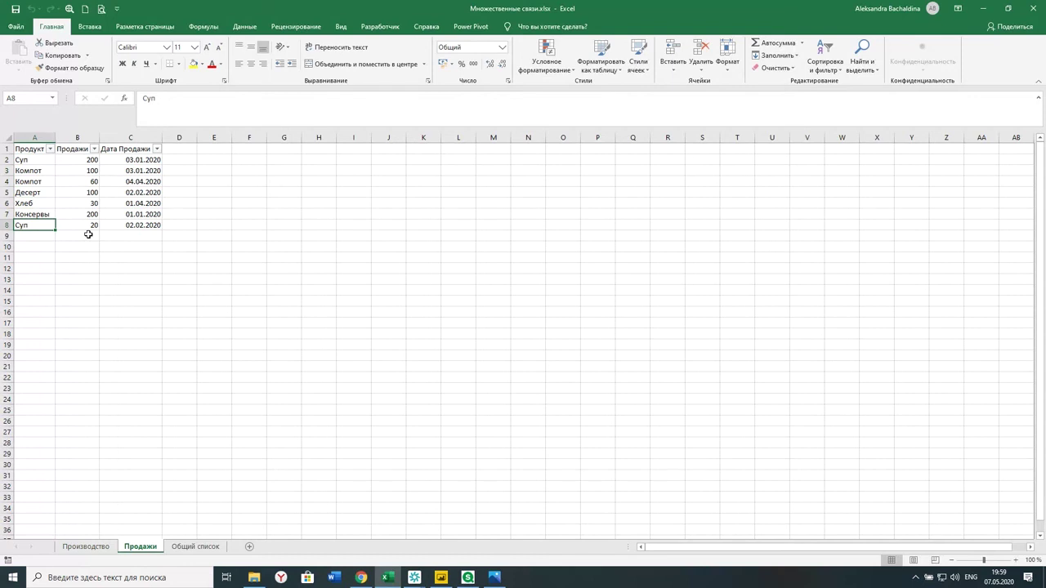
left_click(1035, 10)
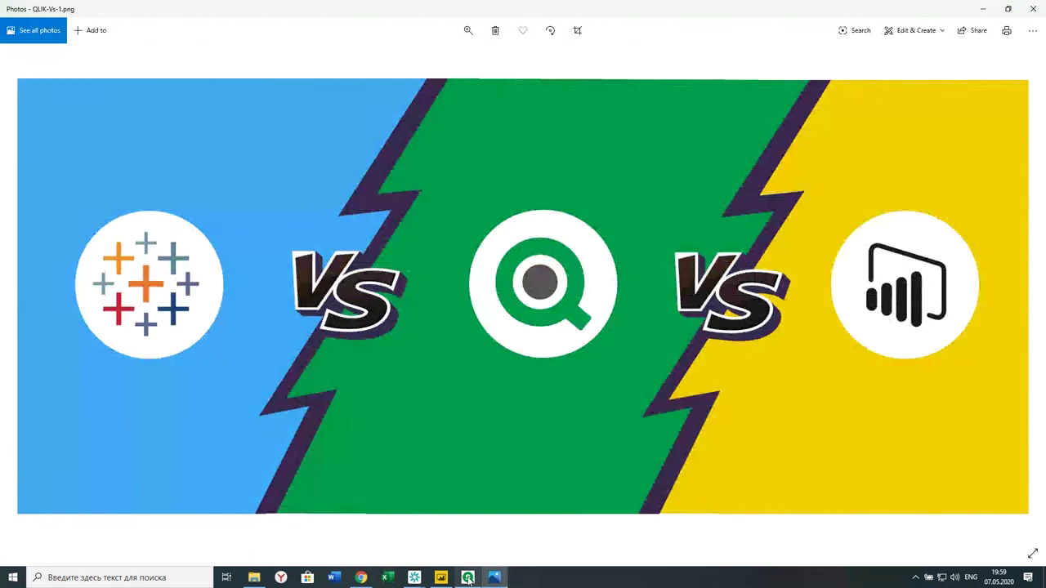
Step: Switch to Qlik Sense Desktop, create a new application named ПродажиПроизводство and open it
left_click(468, 580)
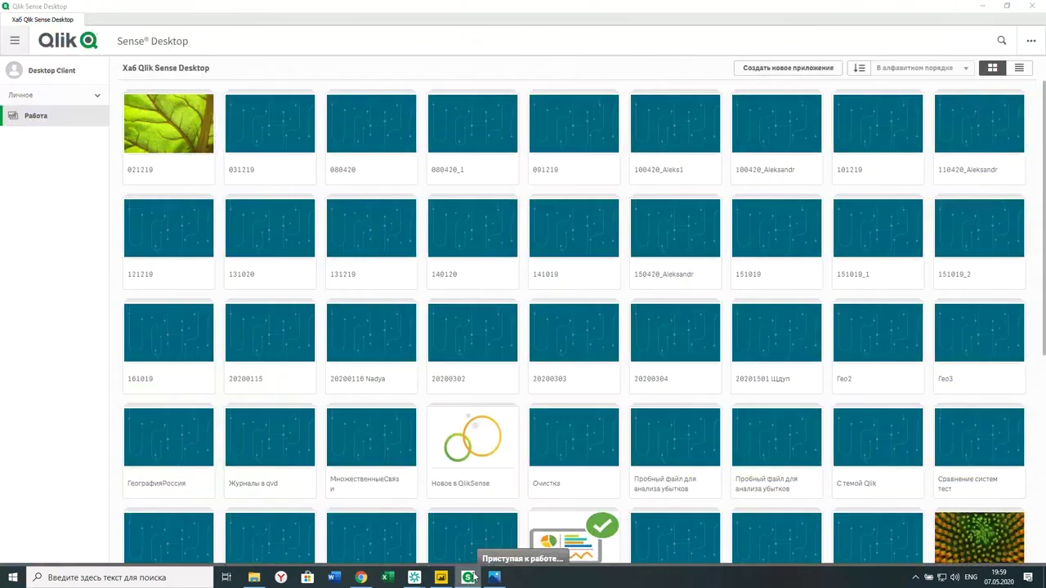
left_click(787, 67)
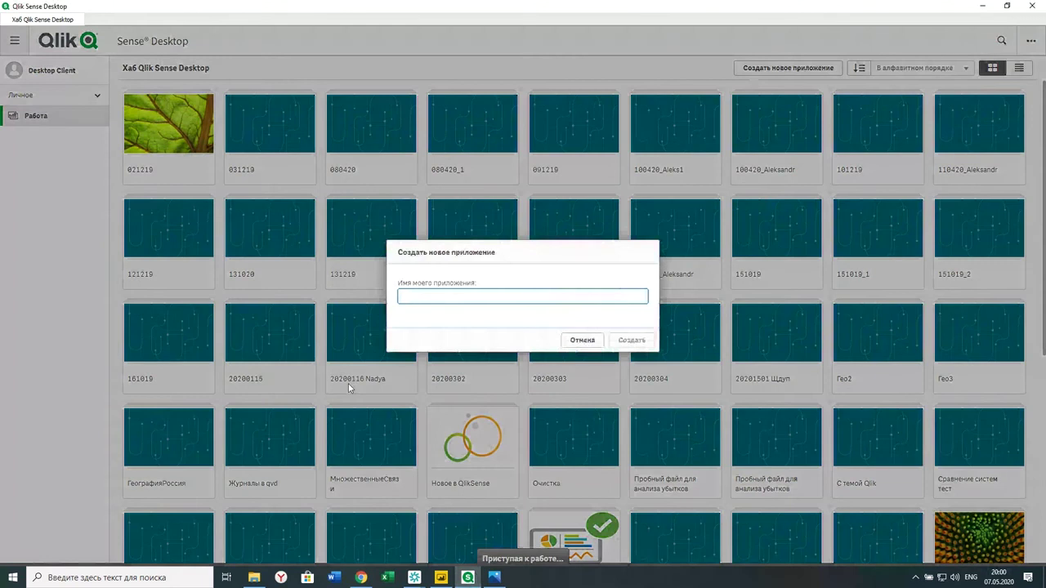
type("Vyjuj===")
key("BackSpace")
key("BackSpace")
key("BackSpace")
key("BackSpace")
key("BackSpace")
key("BackSpace")
key("BackSpace")
key("BackSpace")
key("alt+shift")
type("ПродажиПроизо")
type("одство")
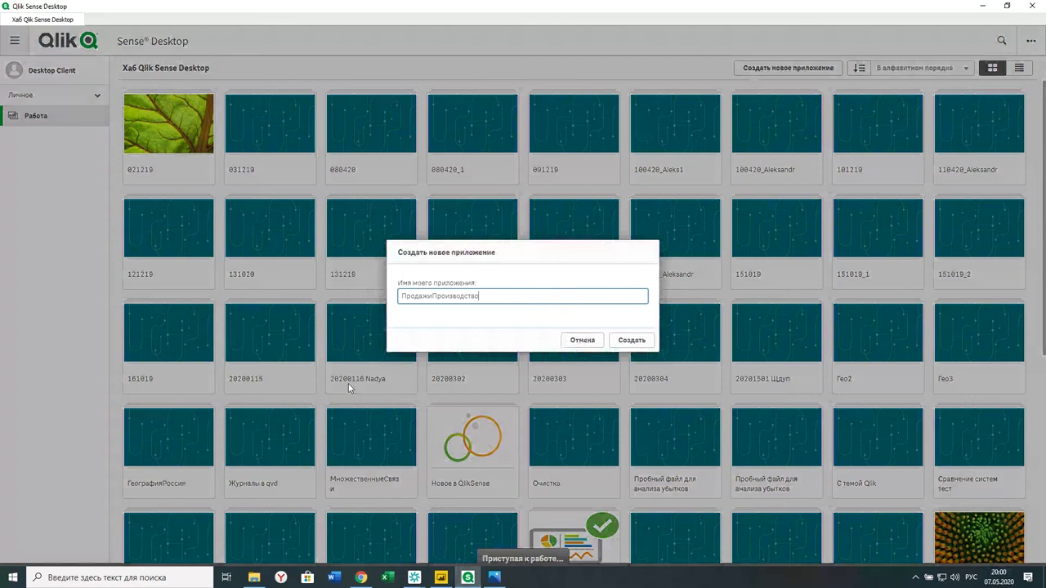
key("Return")
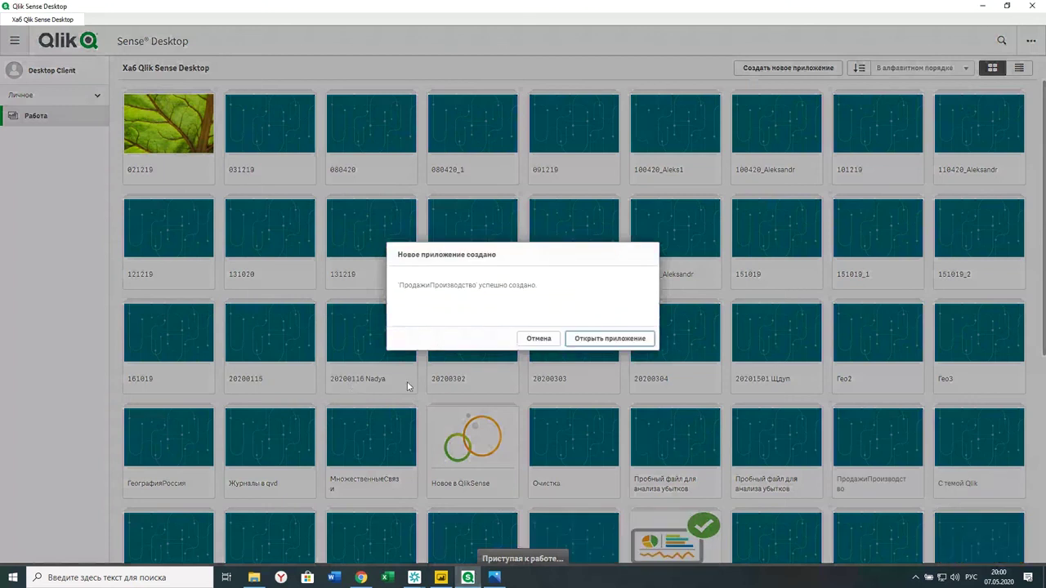
left_click(590, 339)
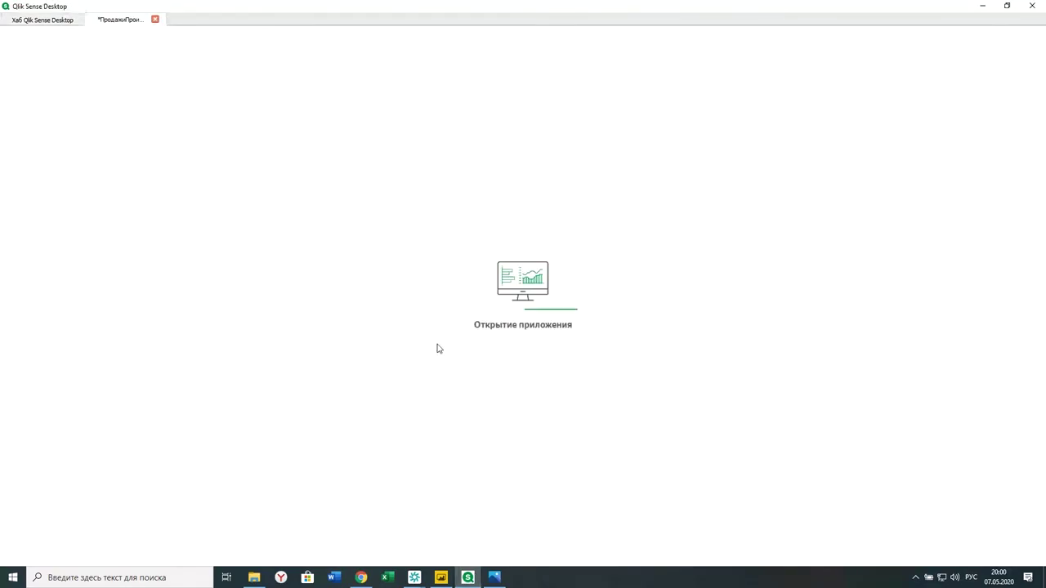
Step: Add the Производство and Продажи tables from Множественные связи.xlsx, found in File Explorer, to the application
left_click(254, 578)
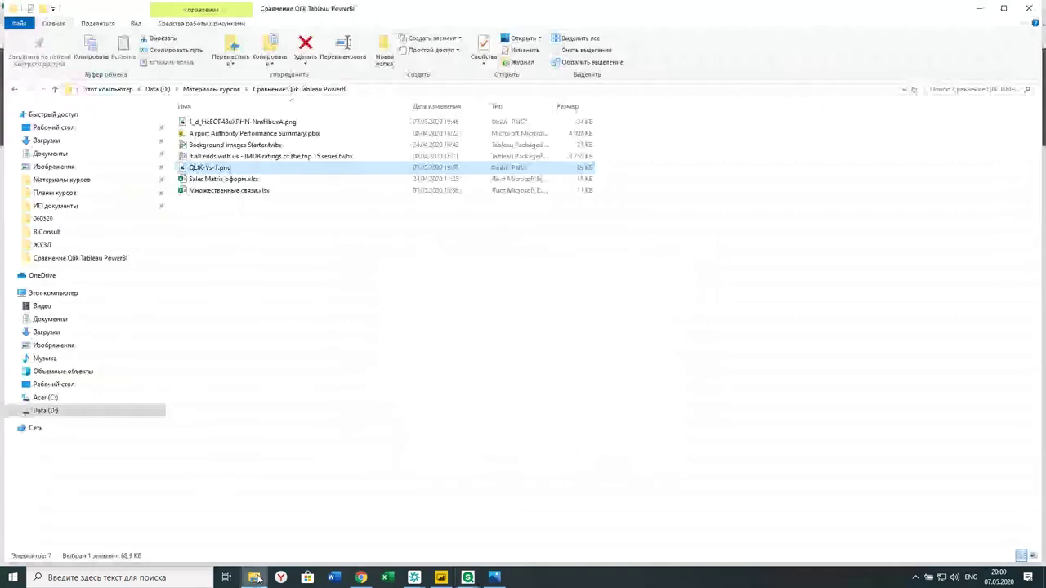
left_click(218, 192)
left_click_drag(217, 196, 509, 399)
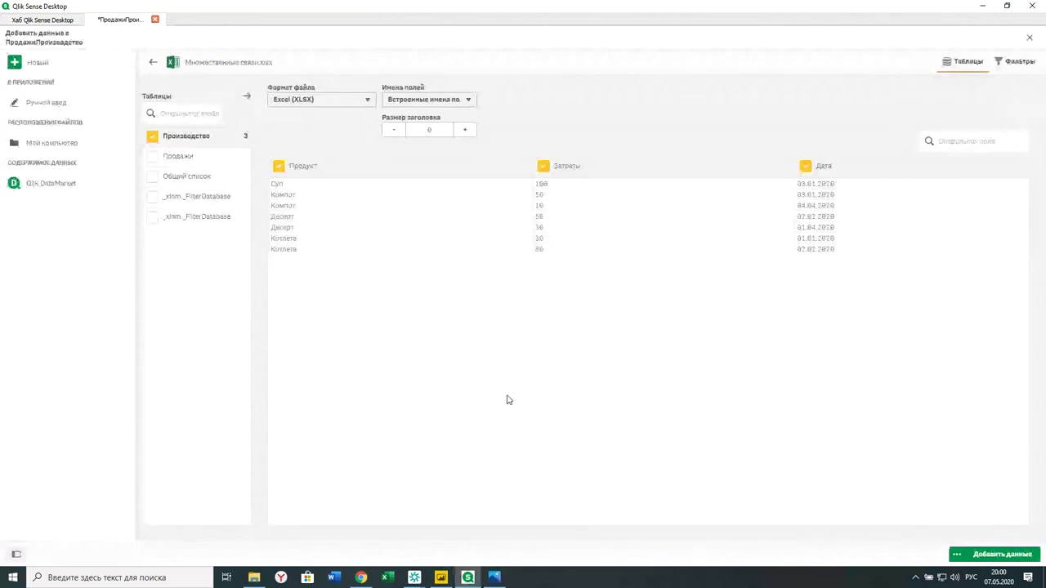
left_click(152, 159)
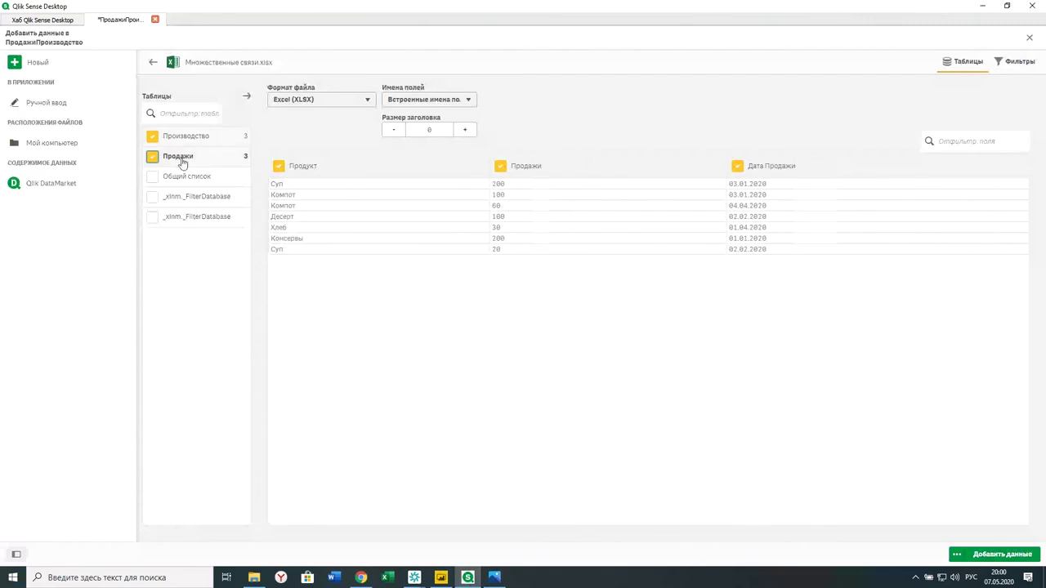
left_click(993, 555)
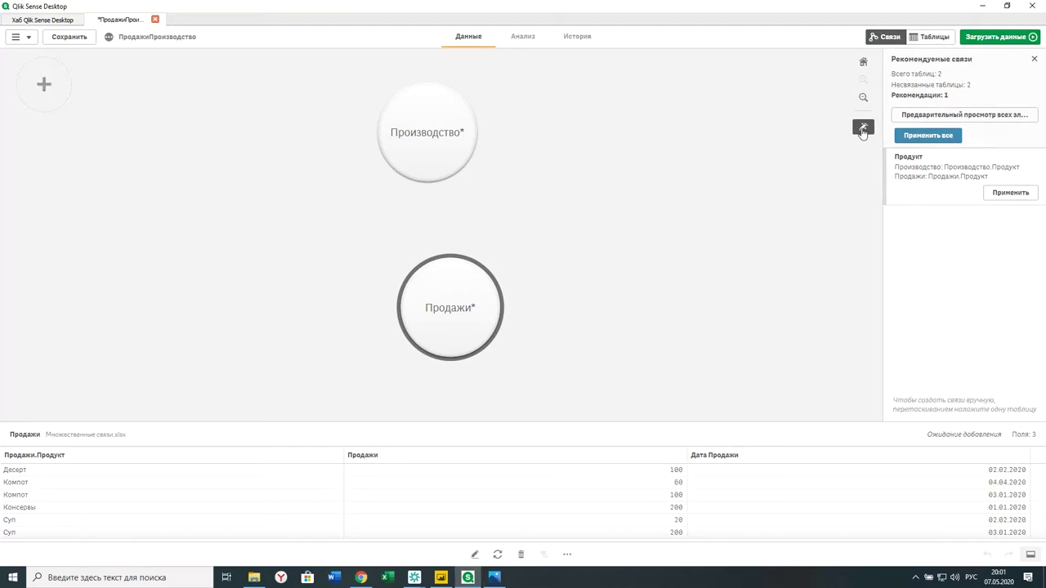
Step: Preview and apply the recommended Продукт association between Производство and Продажи, and load the data
left_click(960, 115)
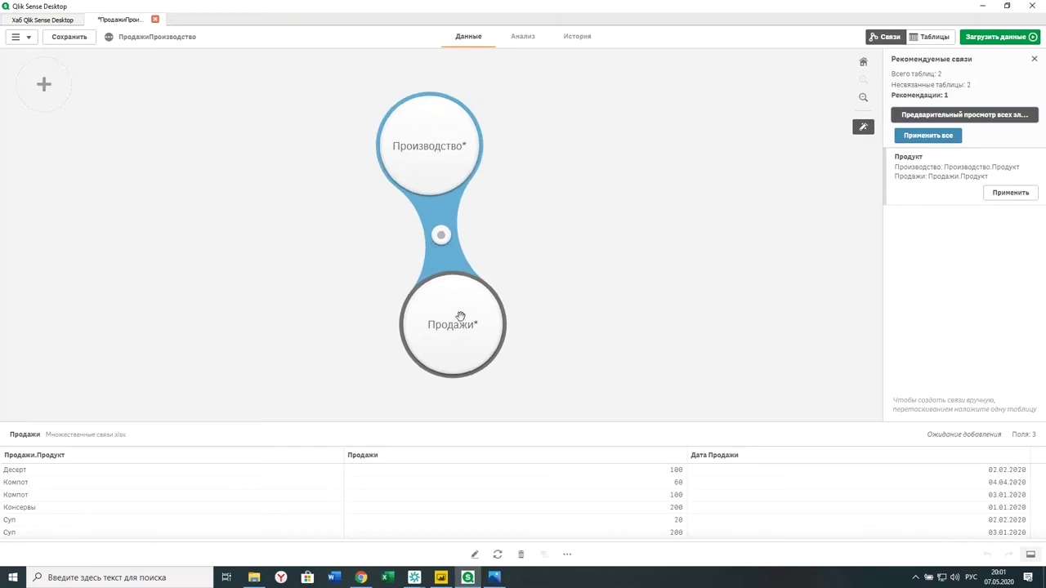
left_click(442, 235)
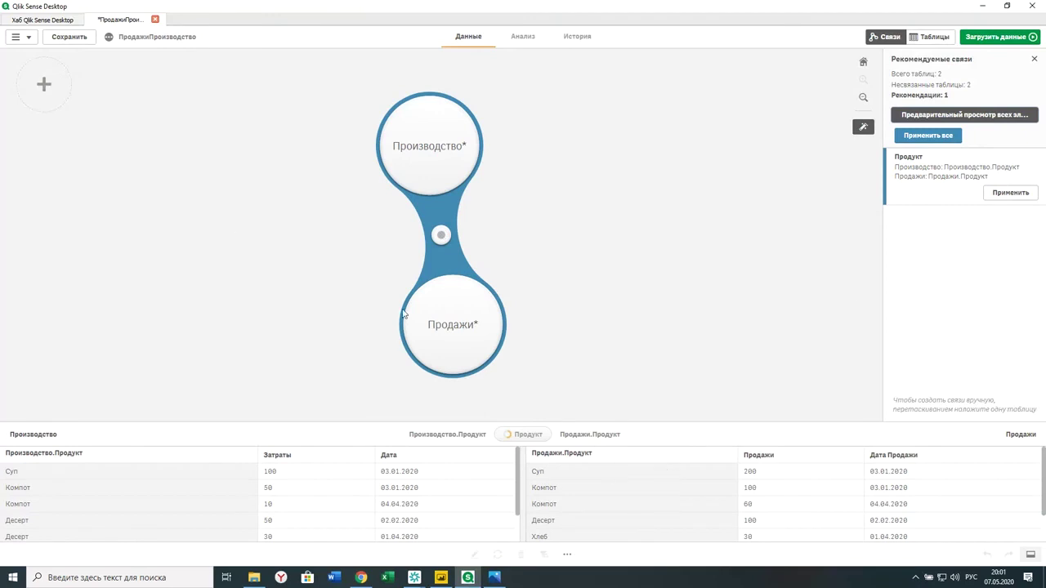
left_click(929, 136)
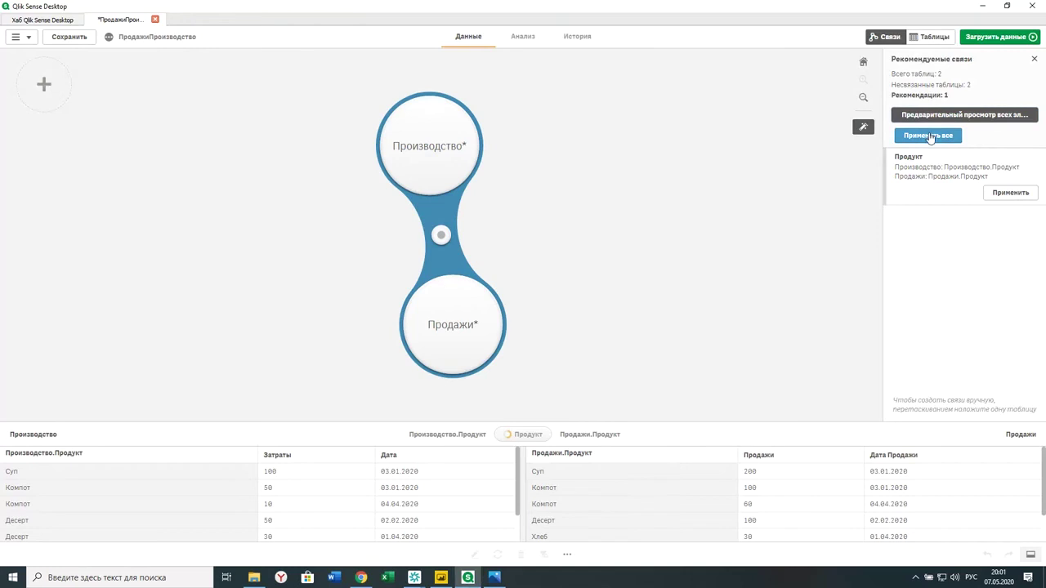
left_click(995, 37)
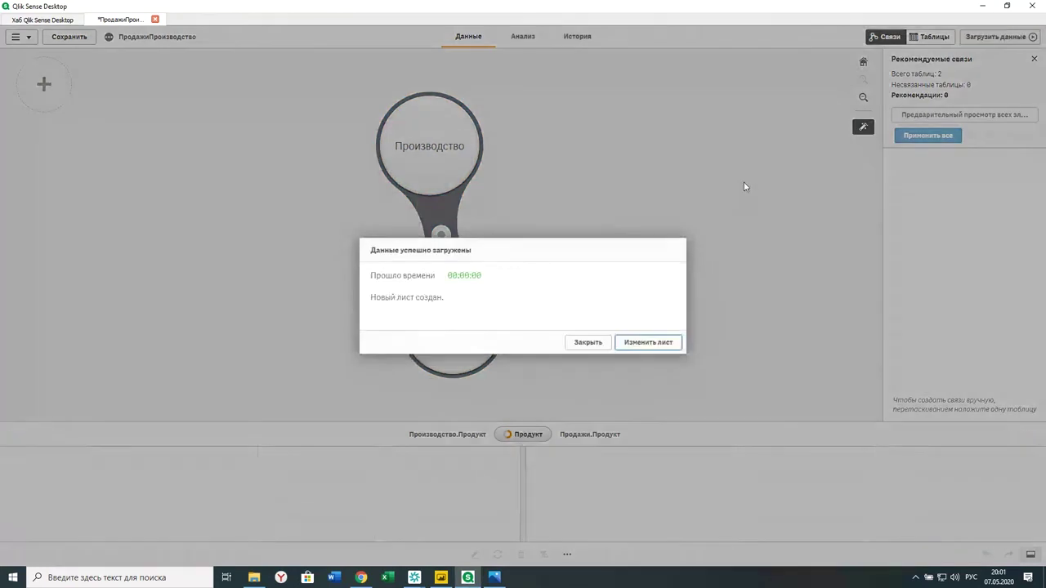
Step: Open the new sheet for editing and place a Таблица chart on its canvas
left_click(647, 343)
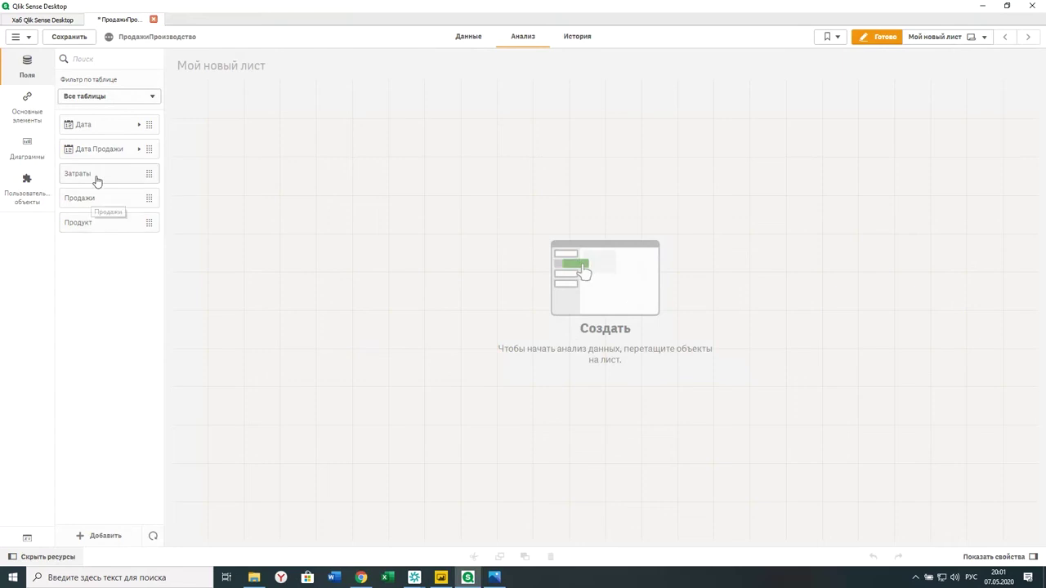
left_click(32, 154)
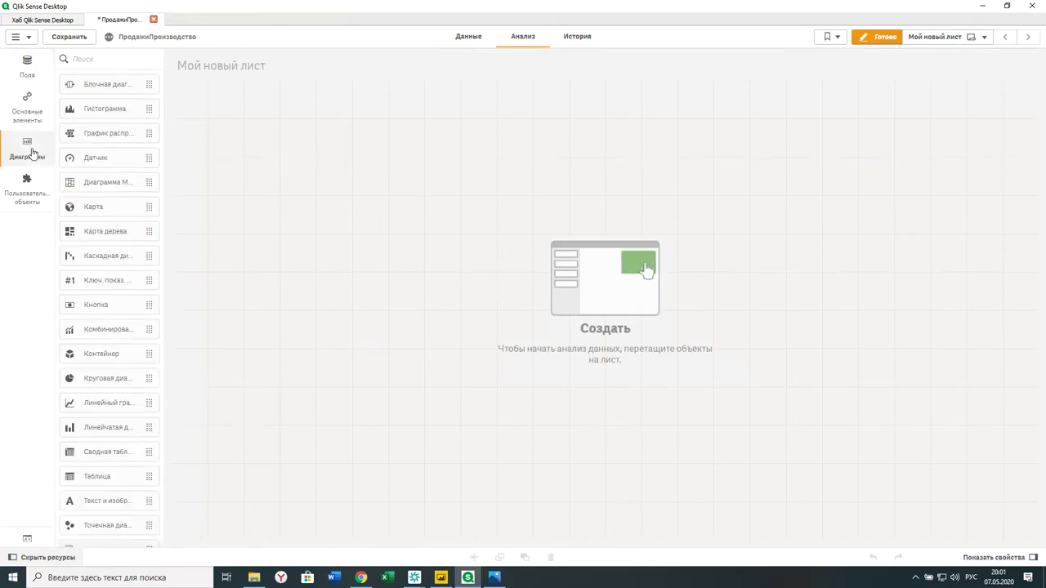
scroll(124, 367, "down", 2)
left_click_drag(70, 459, 320, 245)
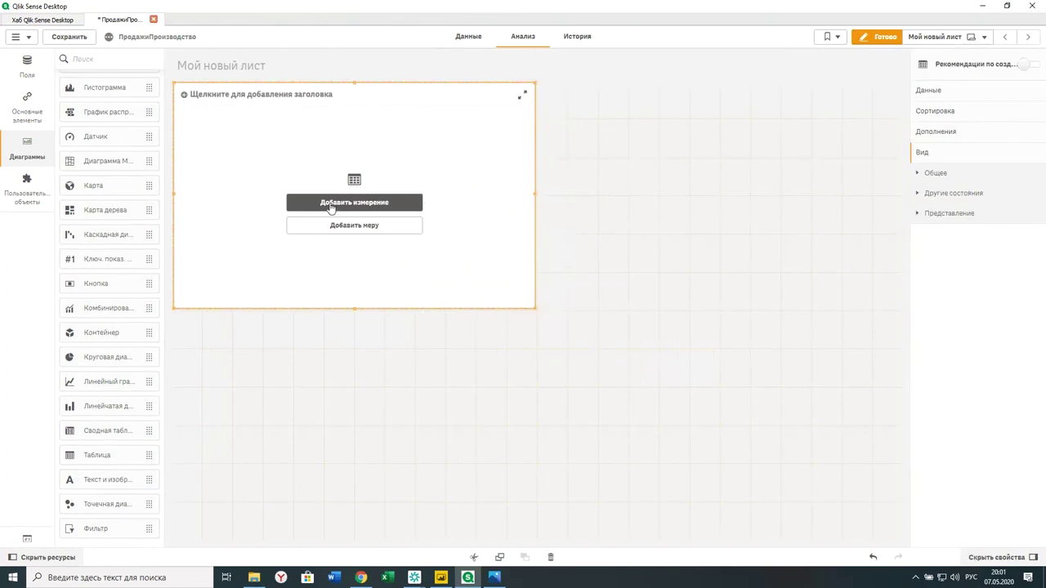
Step: Add the Продукт field to the table as a dimension
left_click(330, 205)
scroll(525, 233, "down", 5)
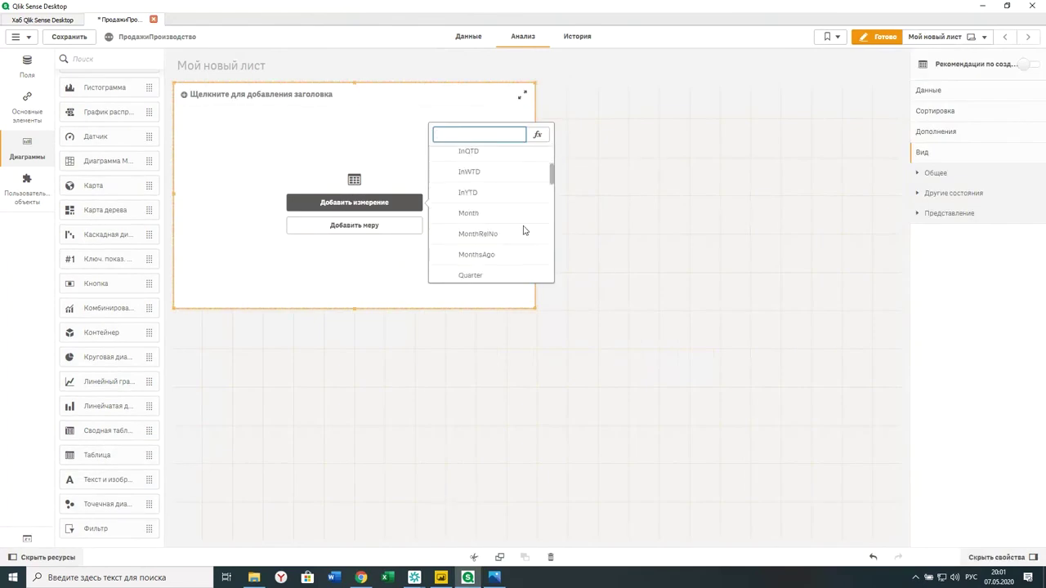
scroll(523, 221, "up", 5)
type("Пр")
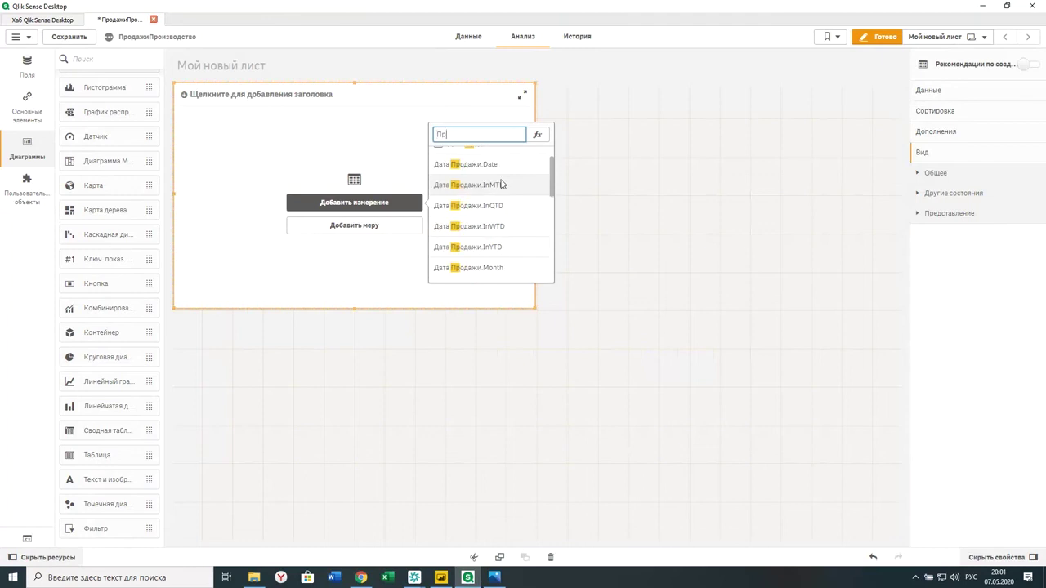
type("оду")
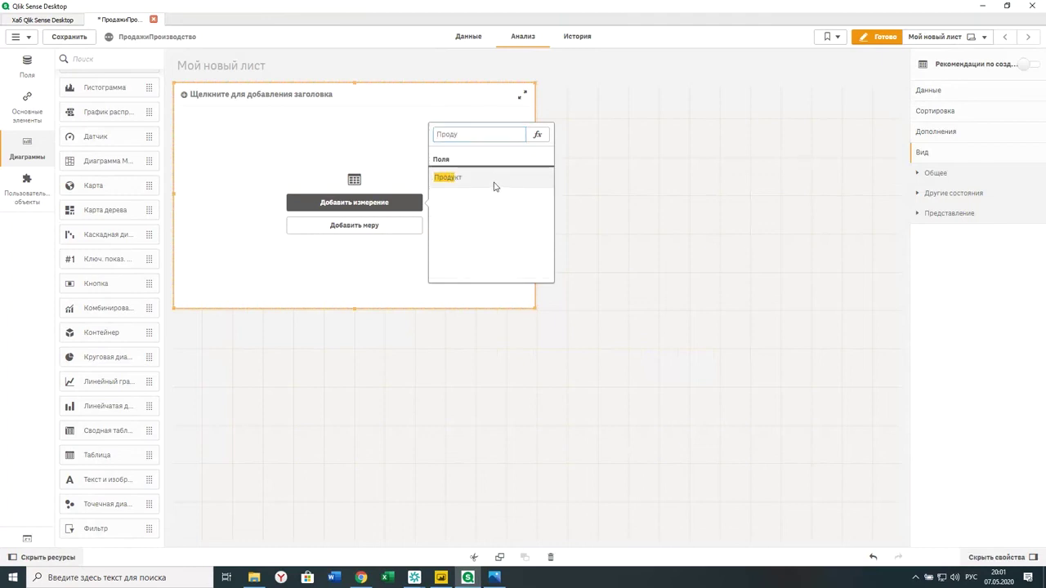
left_click(494, 186)
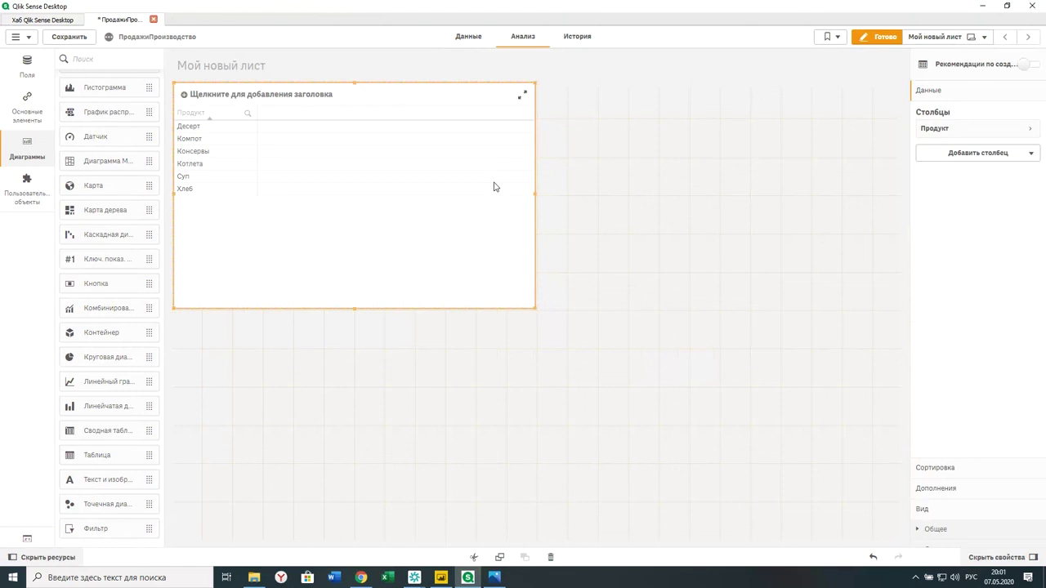
Step: Add a measure column to the table with the aggregation Sum([Продажи])
left_click(988, 154)
left_click(976, 196)
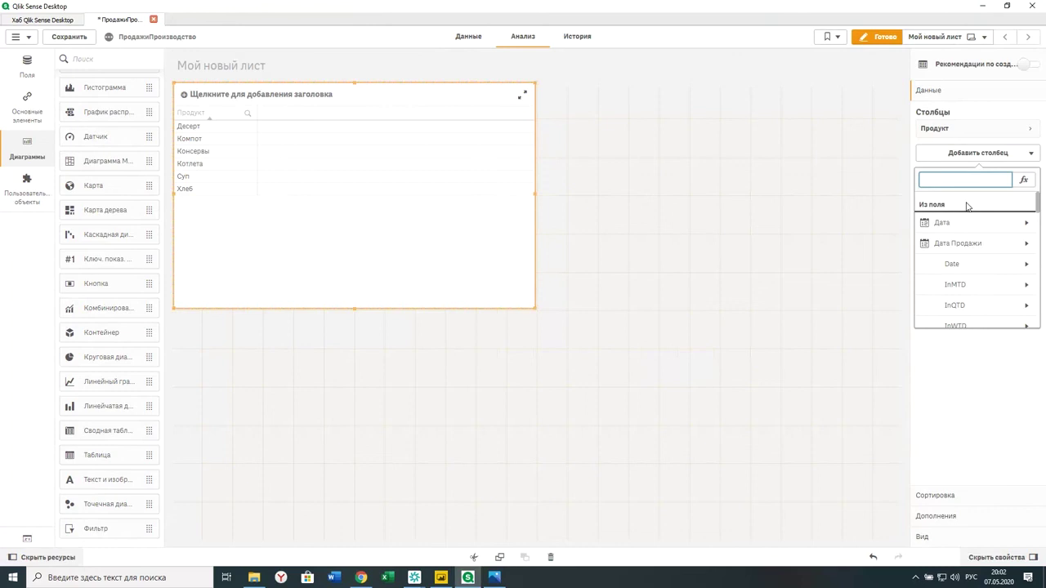
type("про")
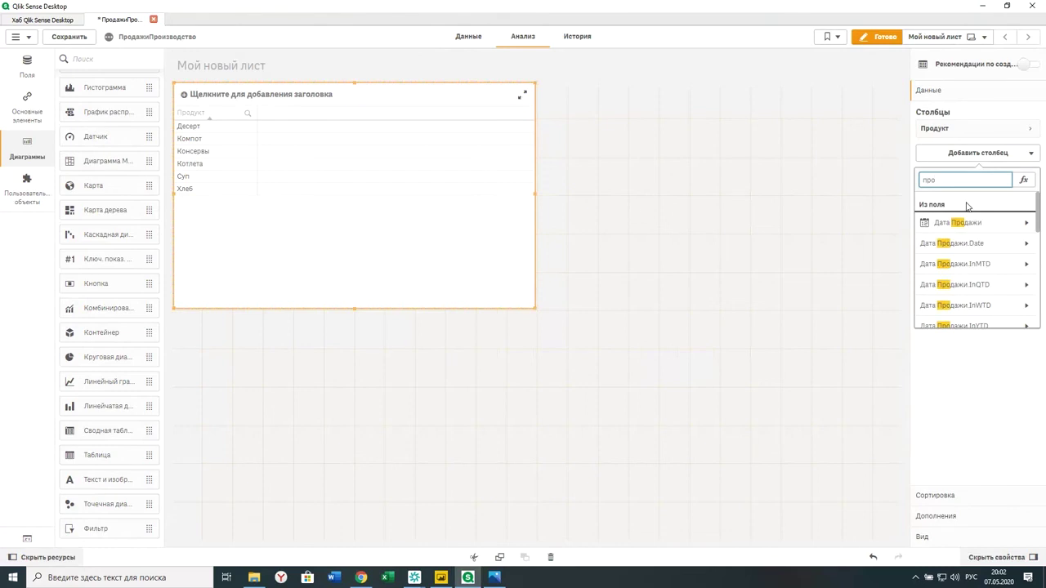
key("BackSpace")
key("BackSpace")
key("BackSpace")
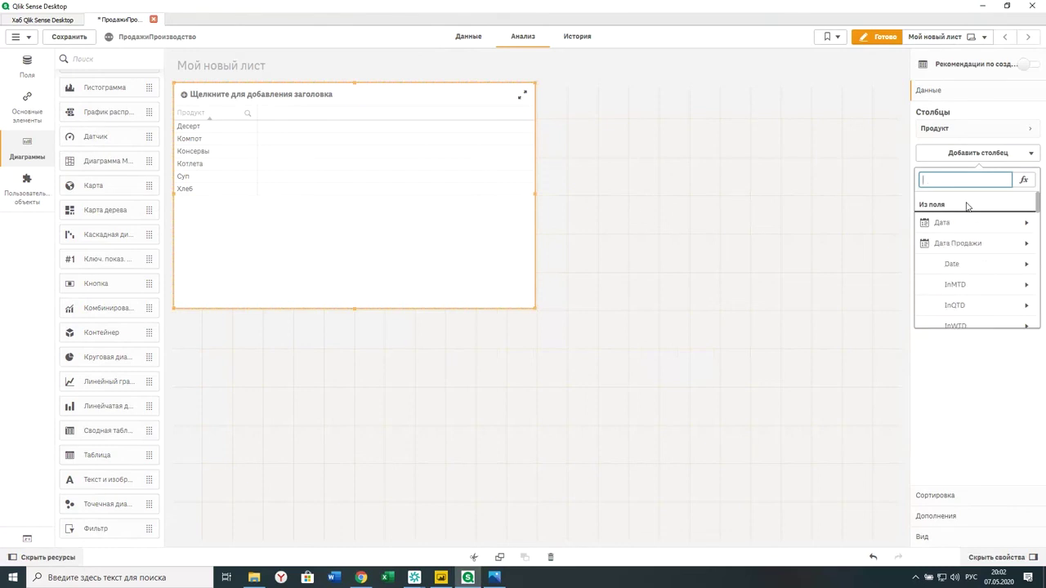
type("Продажи")
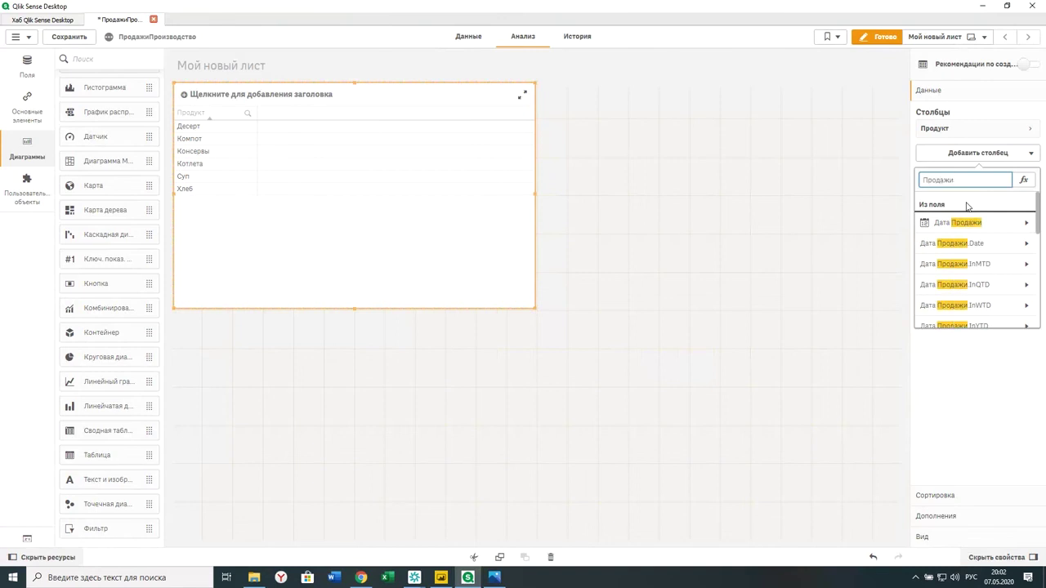
scroll(962, 263, "down", 5)
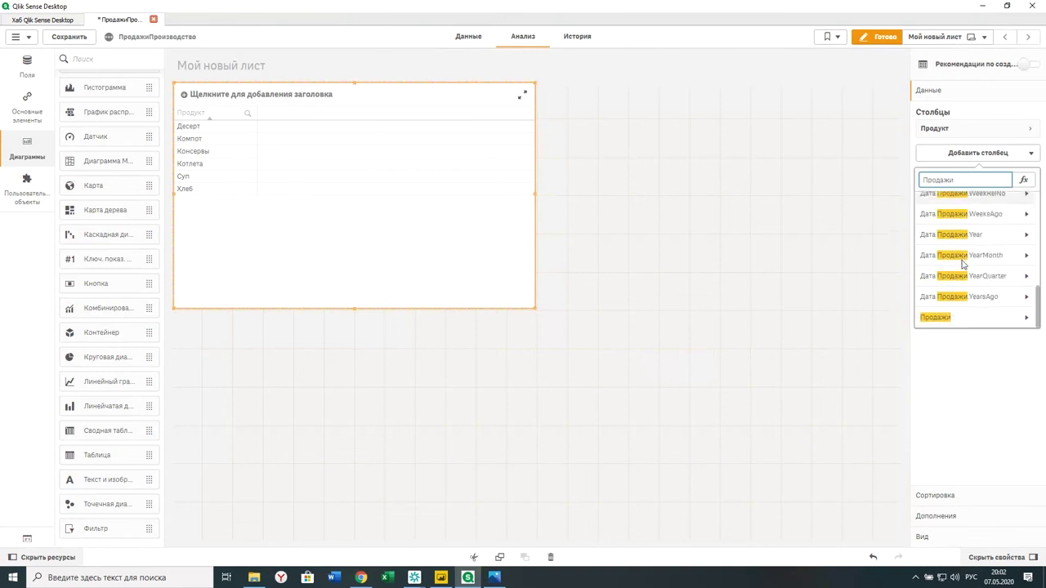
left_click(974, 318)
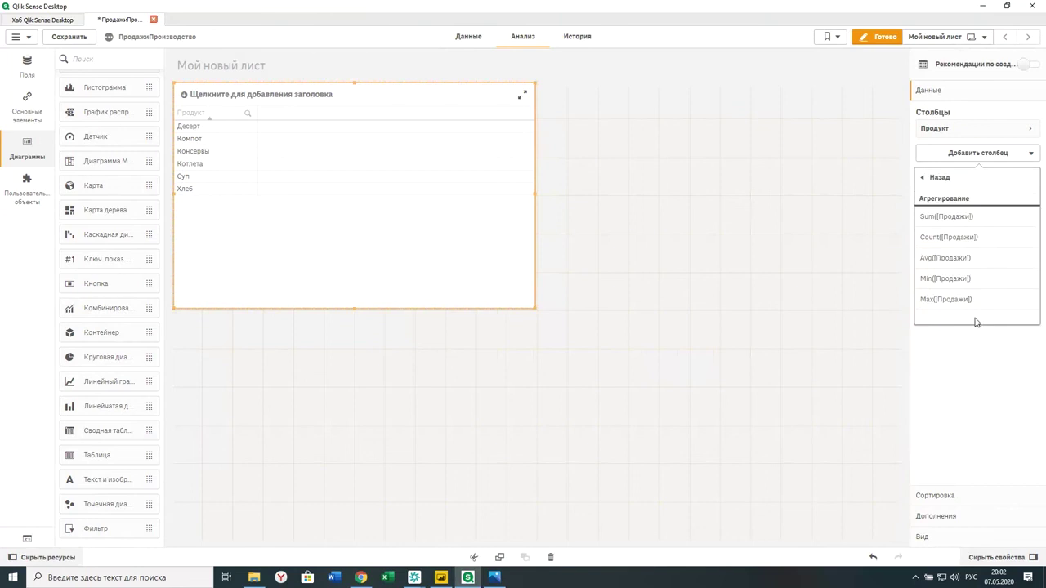
left_click(947, 217)
Step: Add a measure column with the aggregation Sum([Затраты]) to the table and finish editing the sheet
left_click(1031, 182)
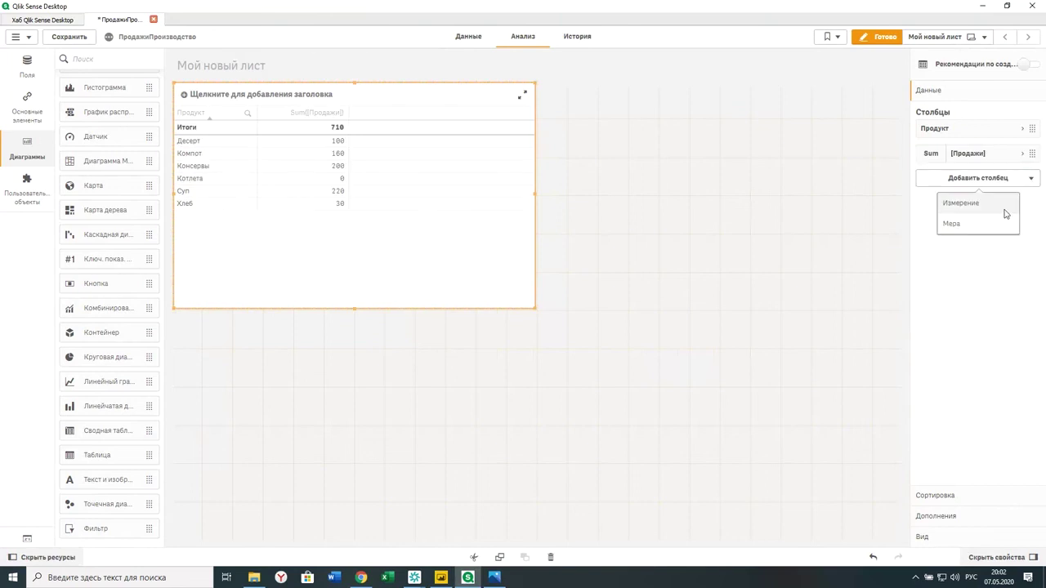
left_click(995, 229)
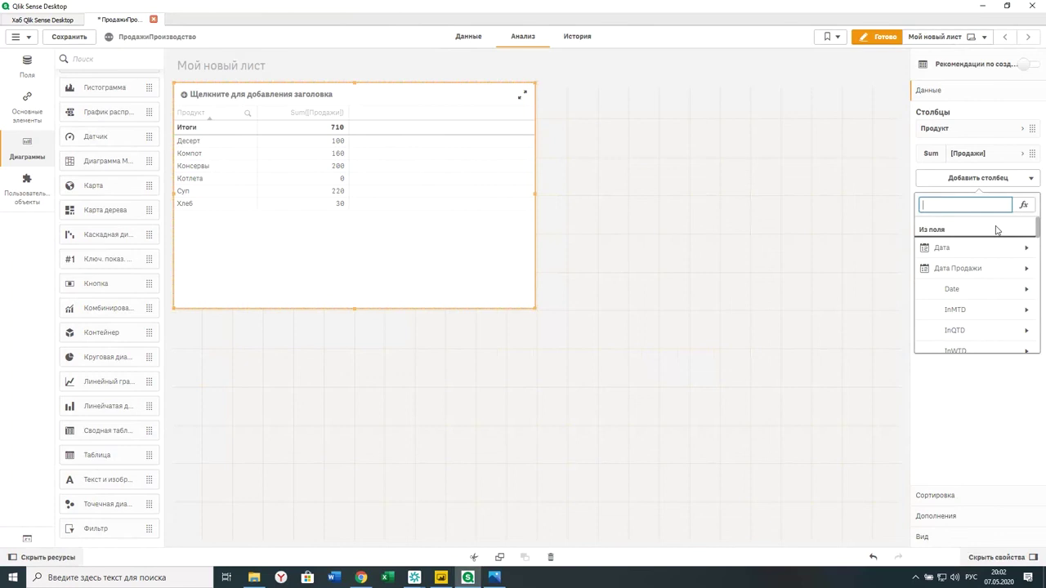
key("BackSpace")
type("Зап")
key("BackSpace")
type("т")
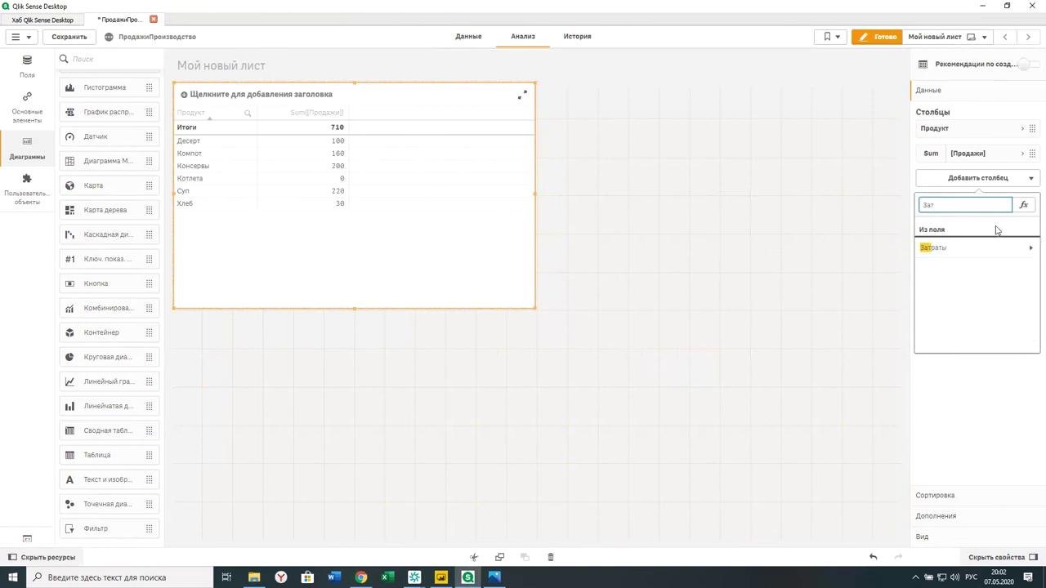
left_click(991, 246)
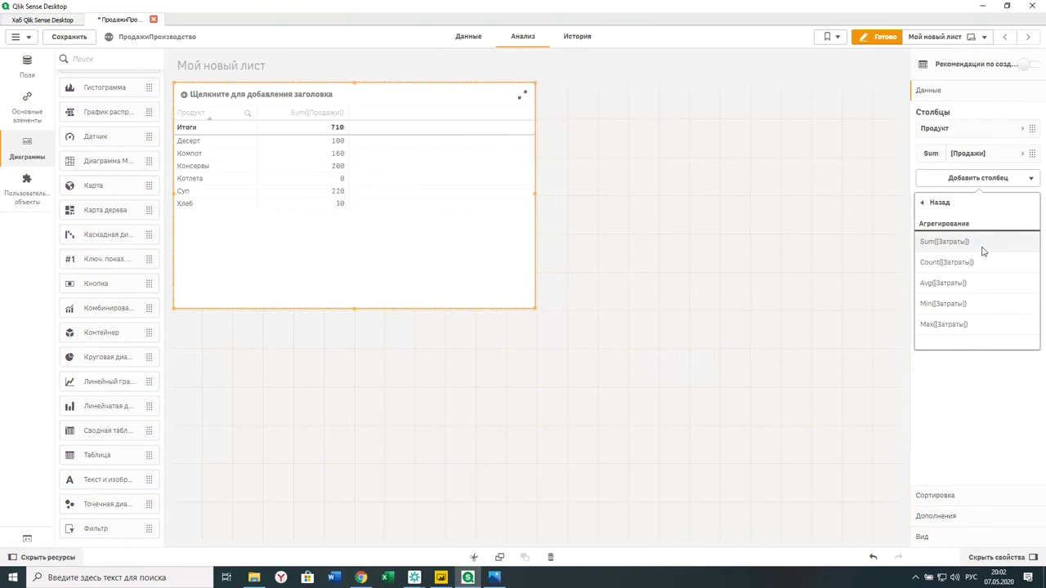
left_click(978, 243)
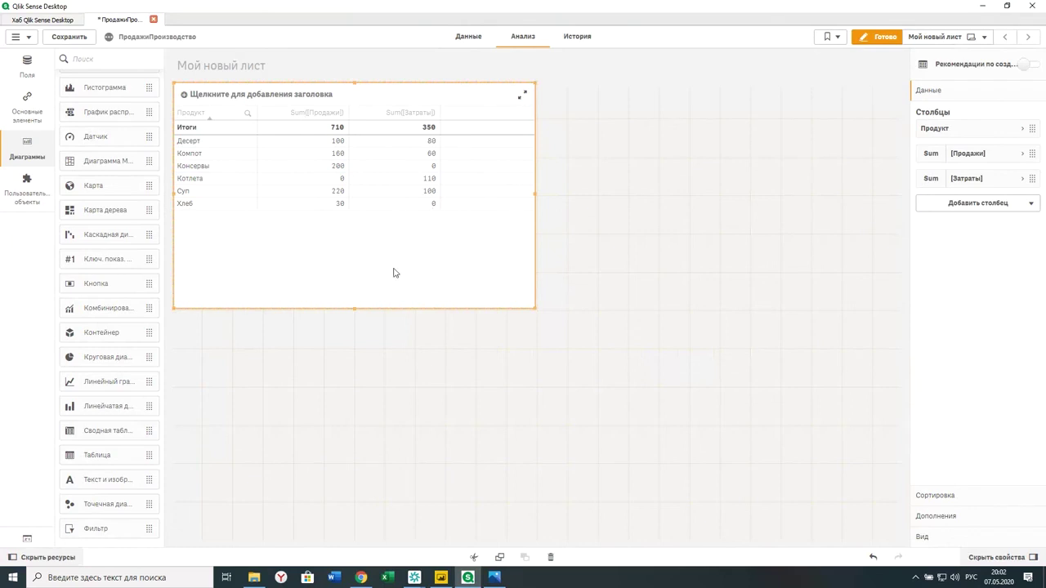
left_click(869, 41)
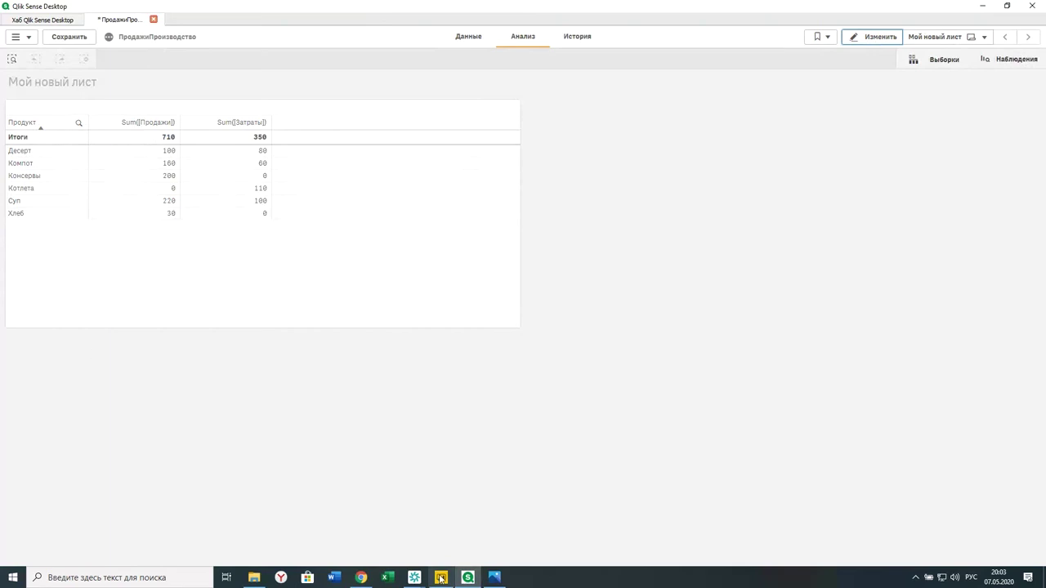
Step: Switch to Power BI Desktop, start a new blank report and close the IMDB rainting report
mouse_move(441, 579)
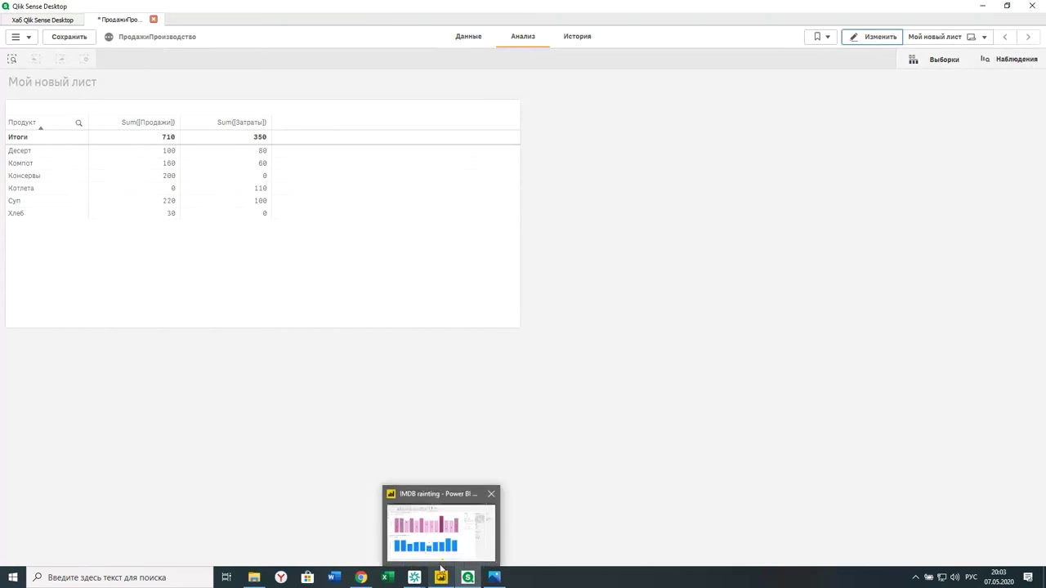
left_click(434, 524)
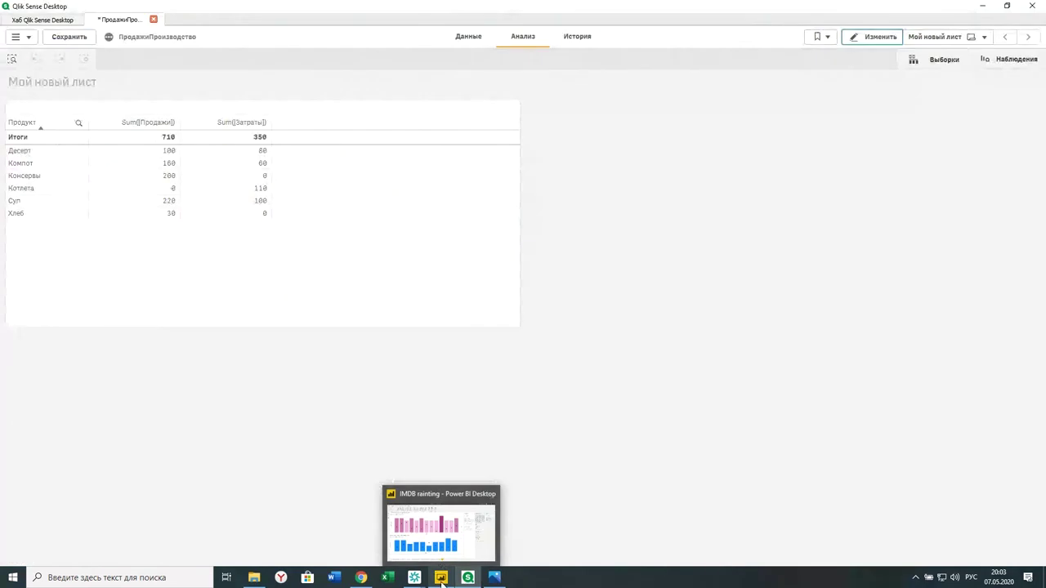
left_click(442, 580)
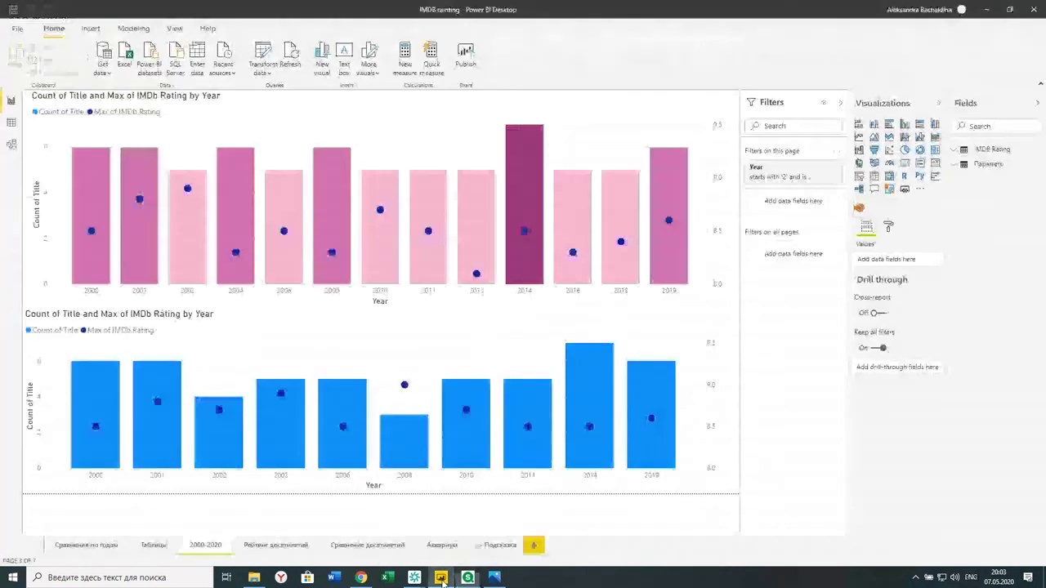
left_click(17, 31)
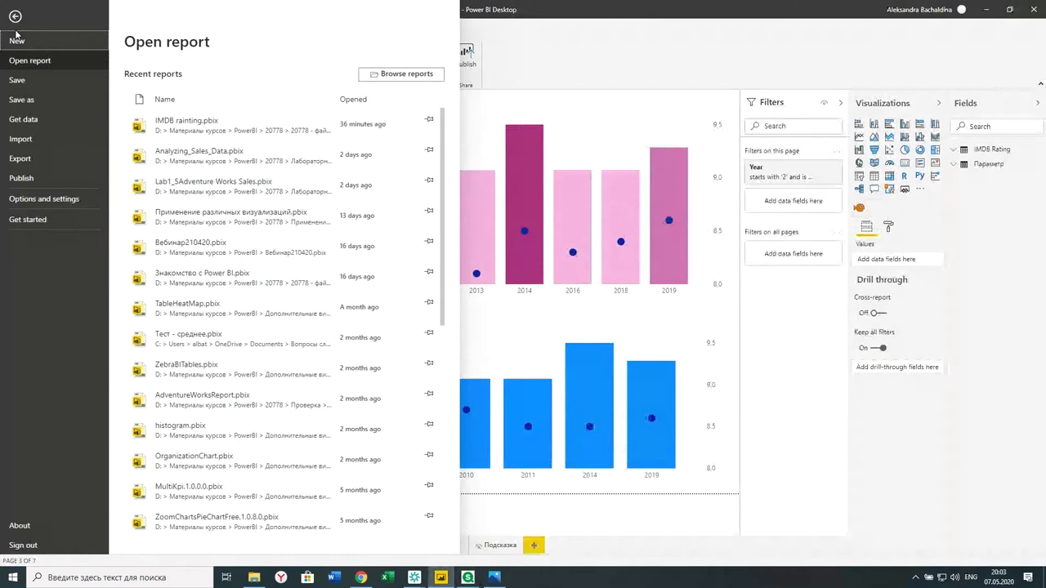
key("Escape")
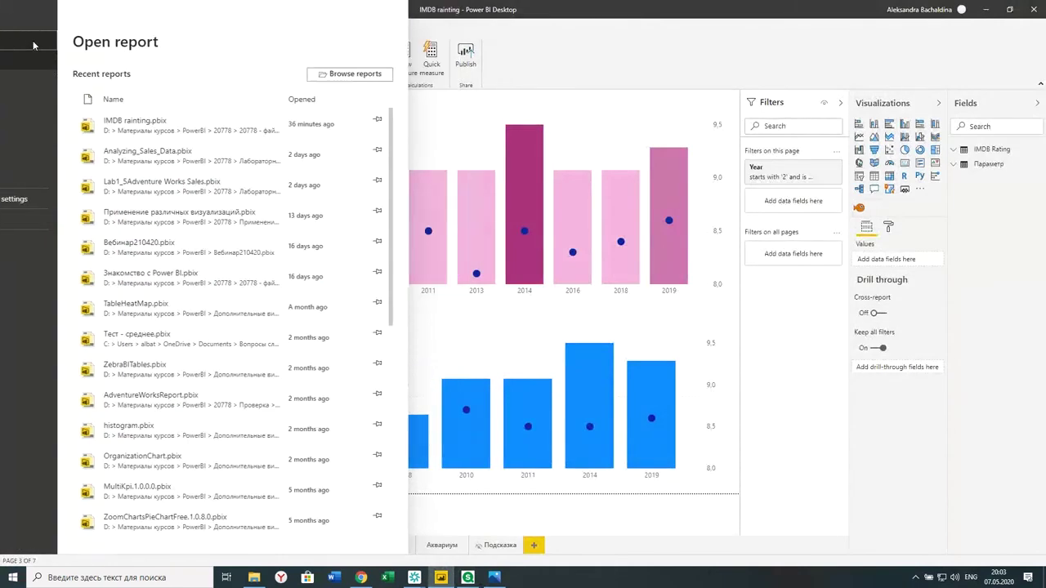
mouse_move(331, 223)
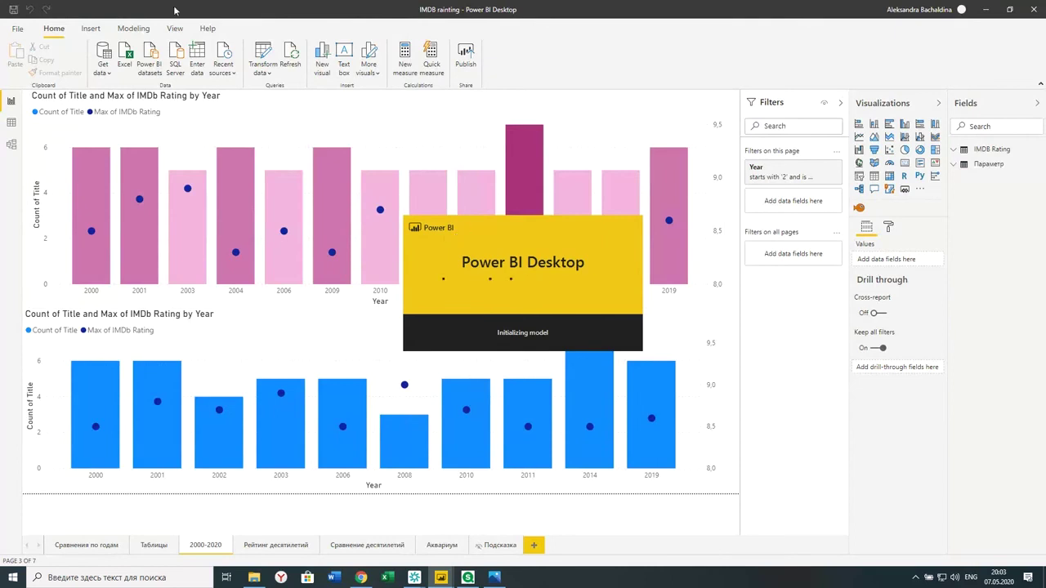
left_click(1033, 9)
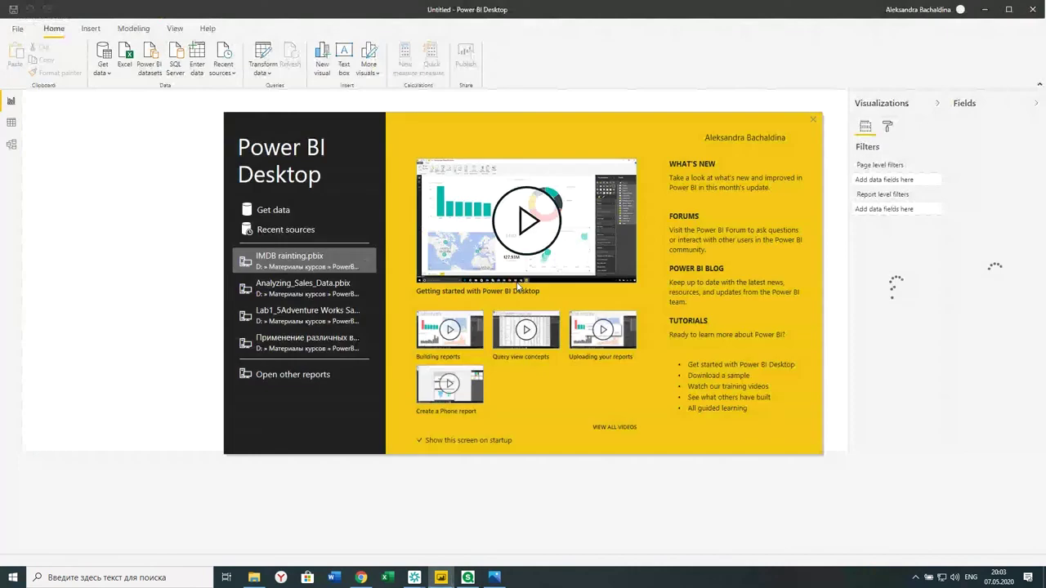
Step: Connect to the Excel workbook Множественные связи.xlsx from the Материалы курсов folders as the data source
left_click(273, 210)
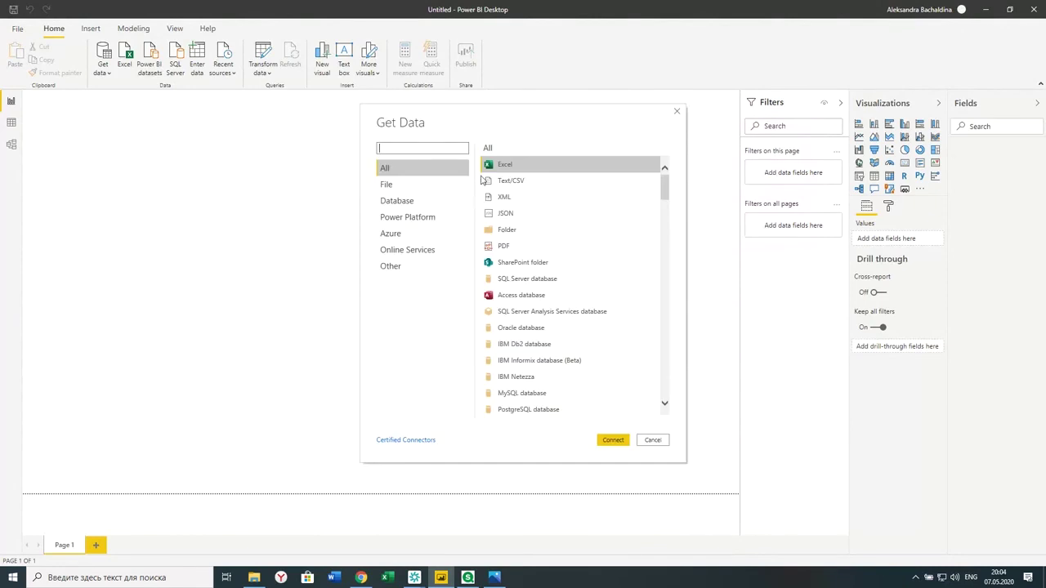
left_click(618, 442)
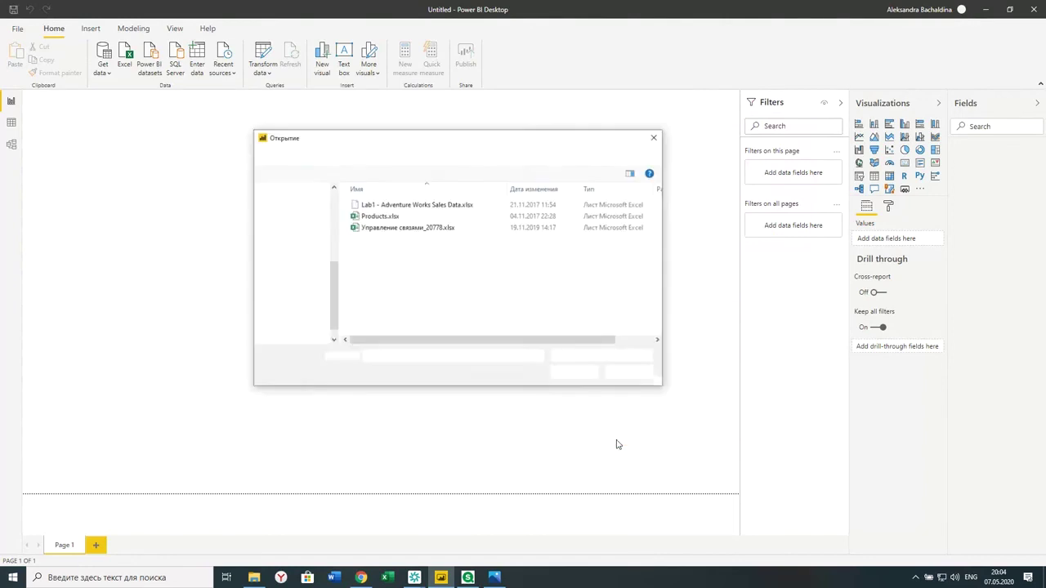
scroll(327, 278, "up", 5)
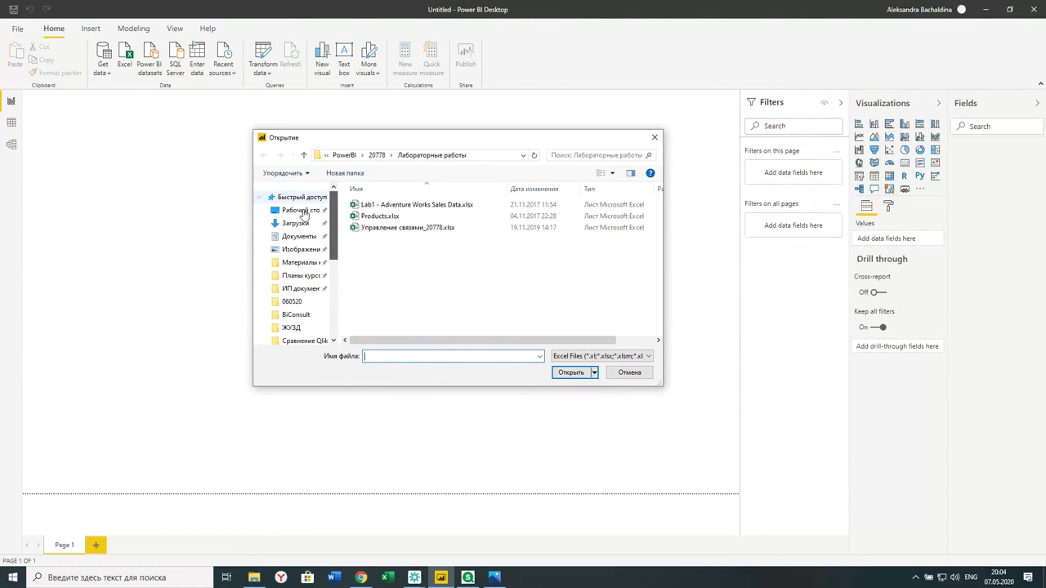
left_click(304, 263)
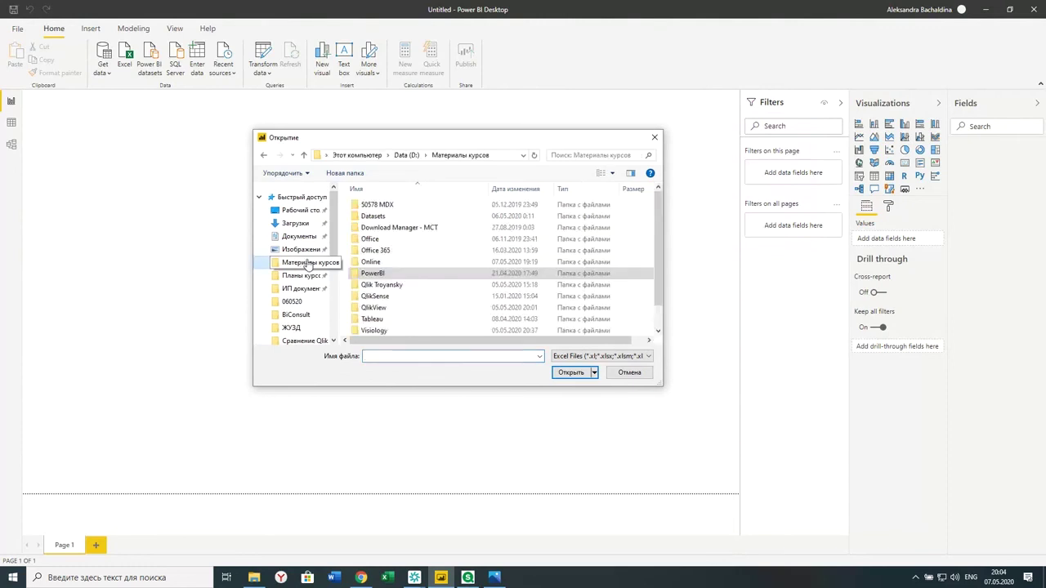
scroll(425, 311, "down", 1)
double_click(437, 331)
double_click(400, 216)
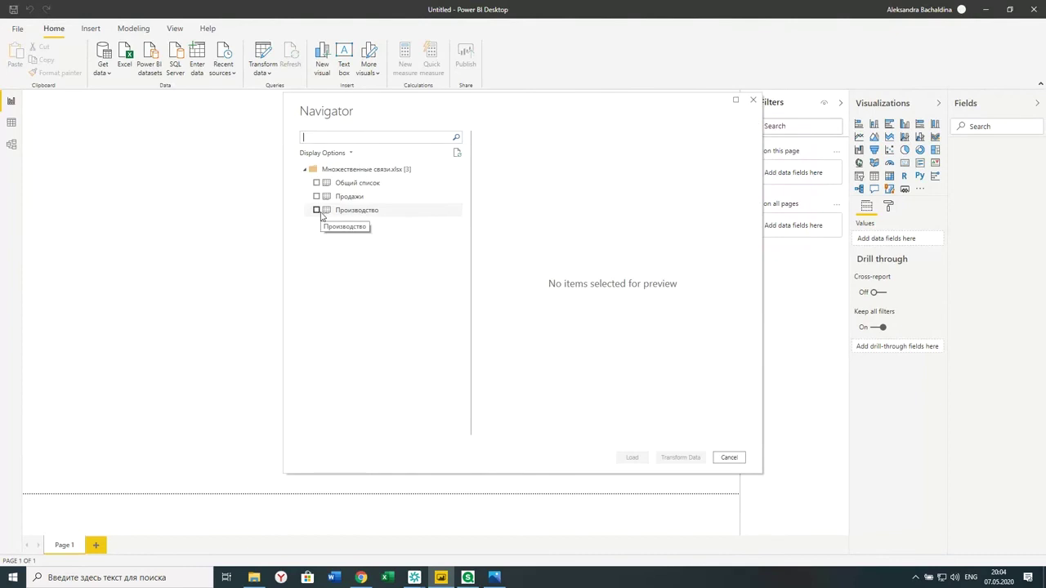
Step: Select the Продажи and Производство tables of the workbook and load them into the report
left_click(316, 197)
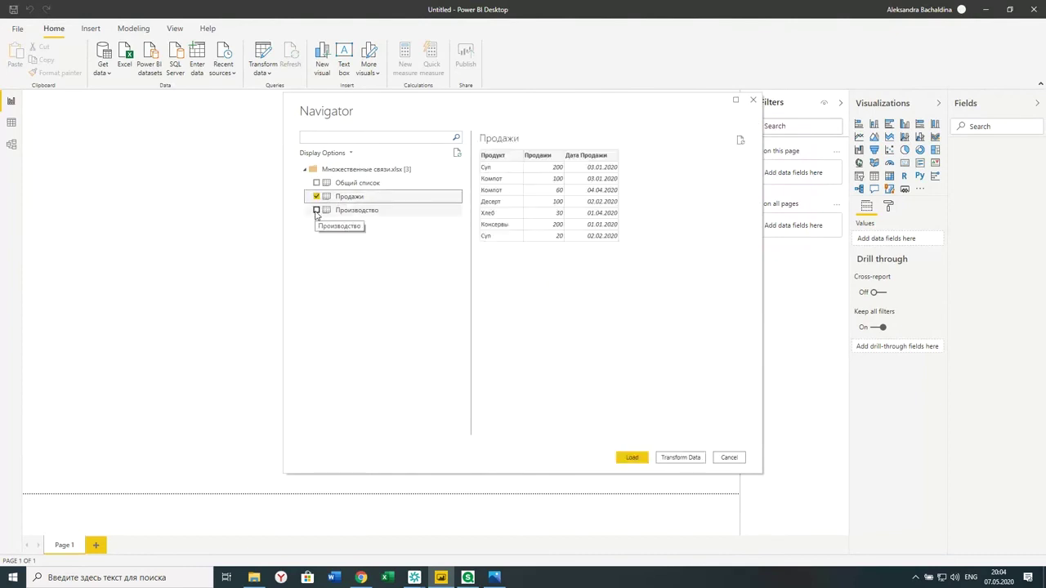
left_click(316, 210)
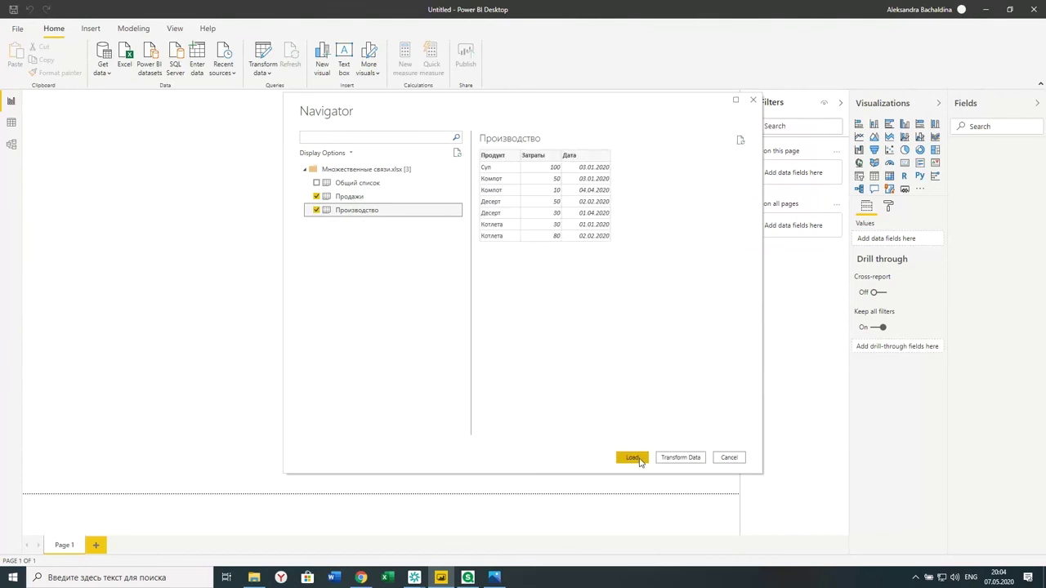
left_click(638, 460)
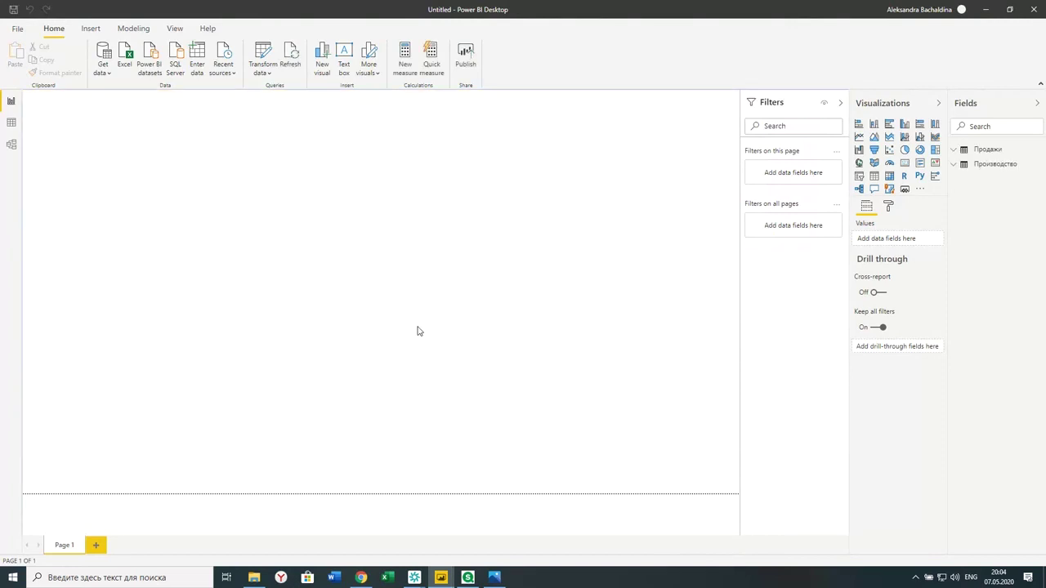
Step: In the model view, relate Продажи to Производство by Продукт with Many to Many cardinality and cross filter direction Both
left_click(12, 145)
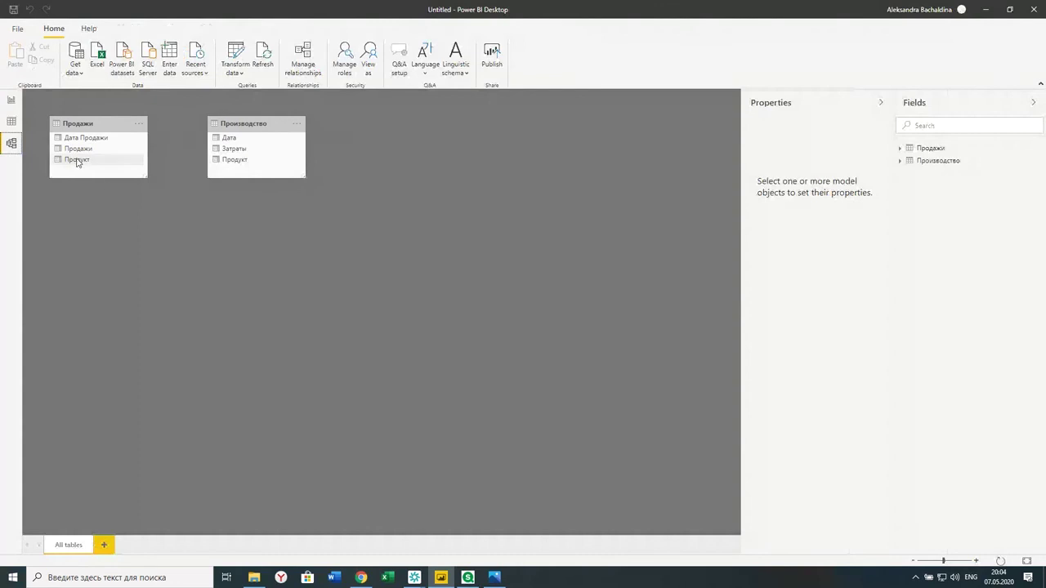
left_click_drag(77, 161, 258, 162)
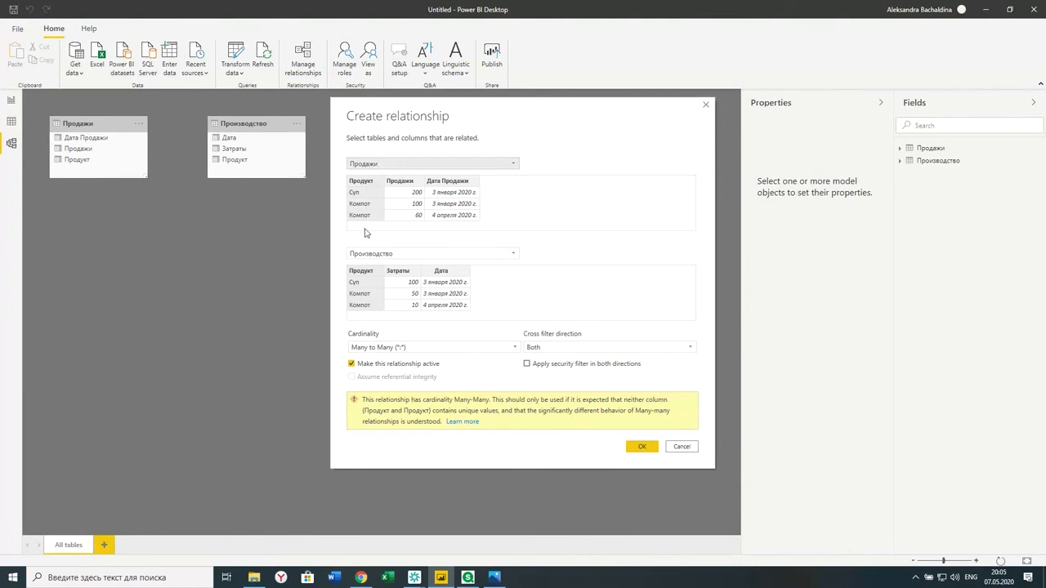
left_click(638, 447)
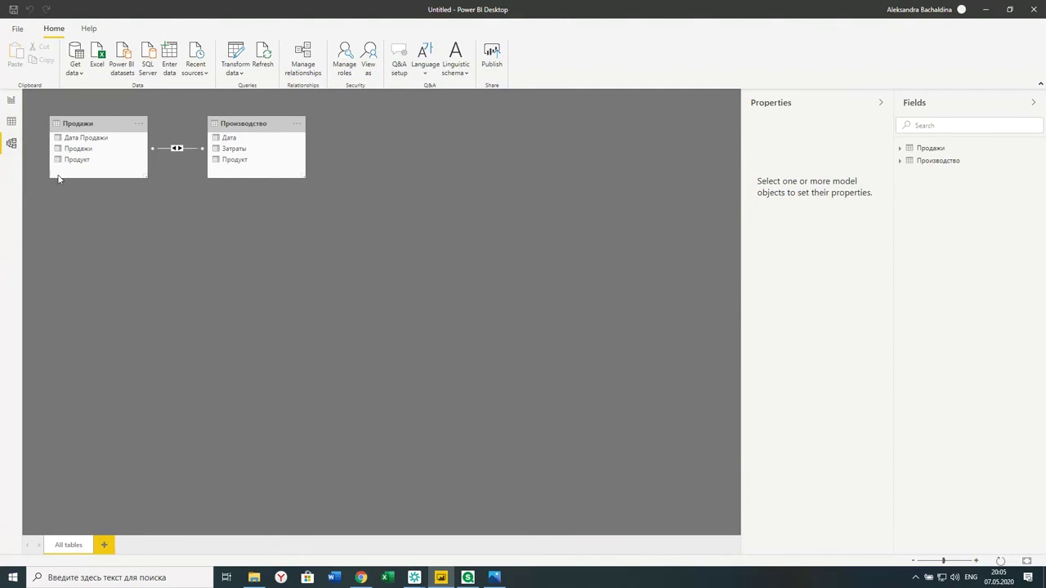
Step: Add a table visual to the report page with Продукт and Затраты from Производство and the Продажи field from Продажи
left_click(12, 101)
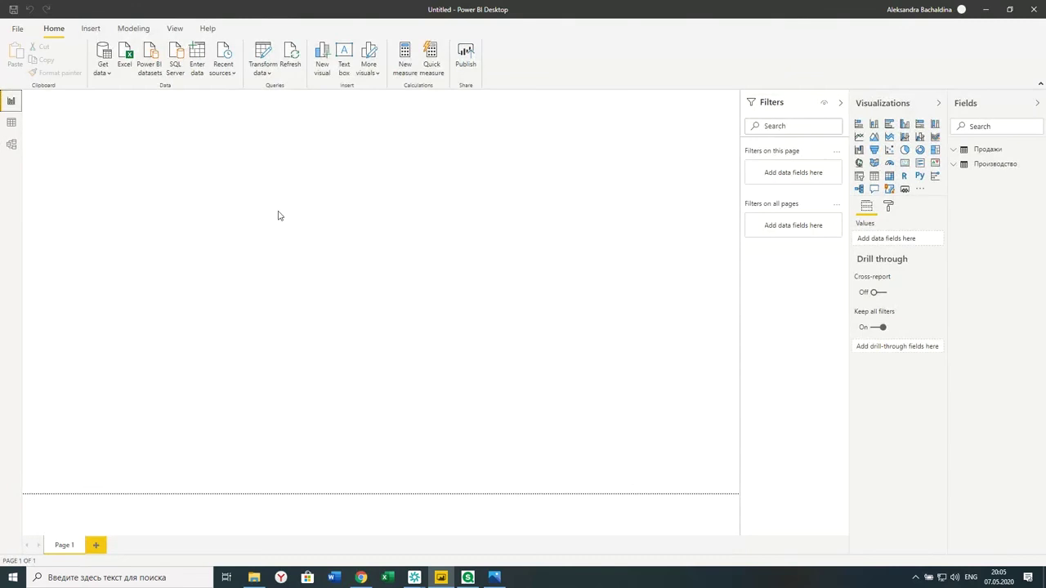
left_click(874, 176)
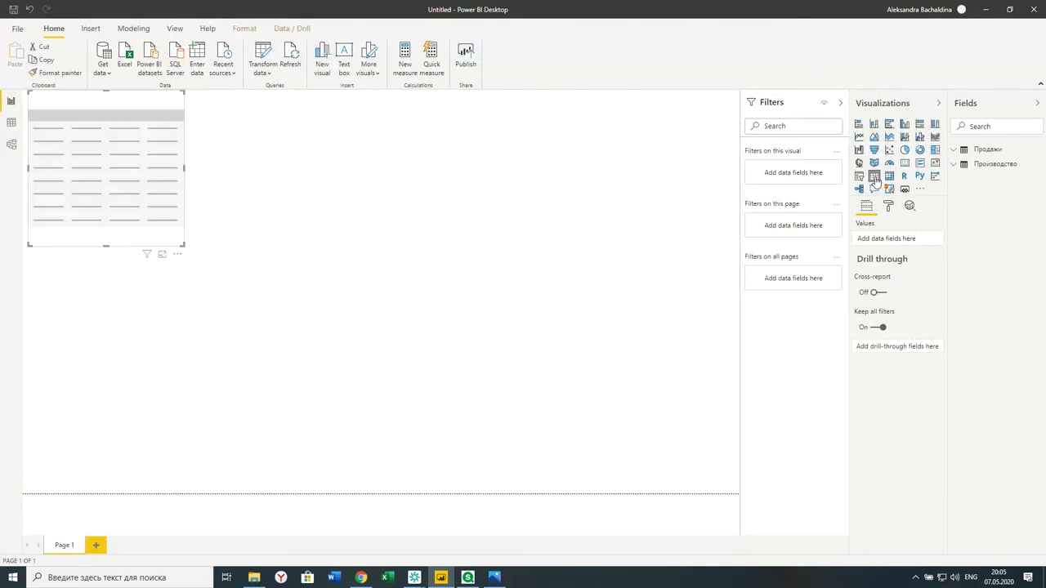
left_click(954, 168)
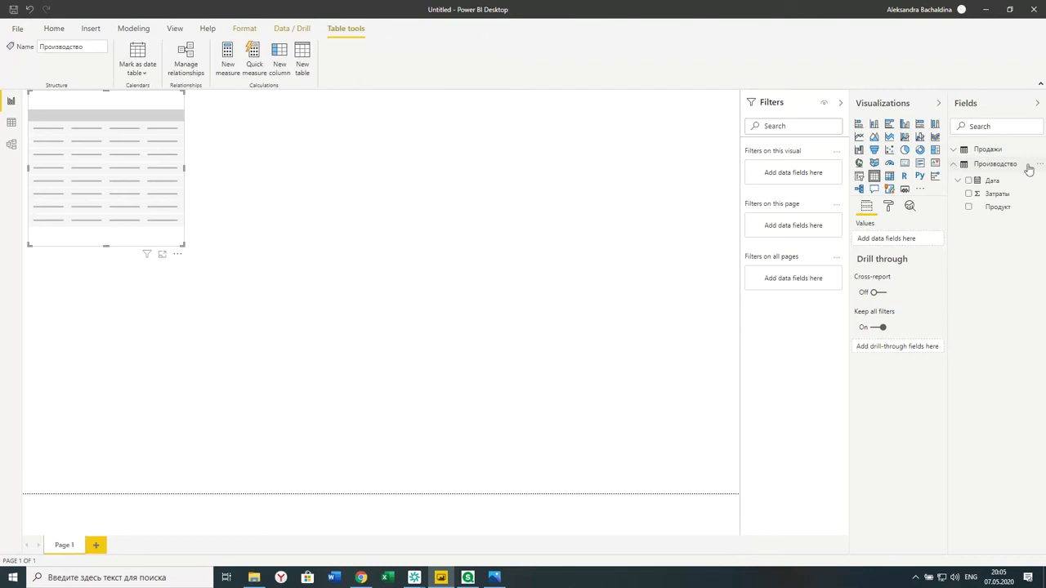
left_click(969, 208)
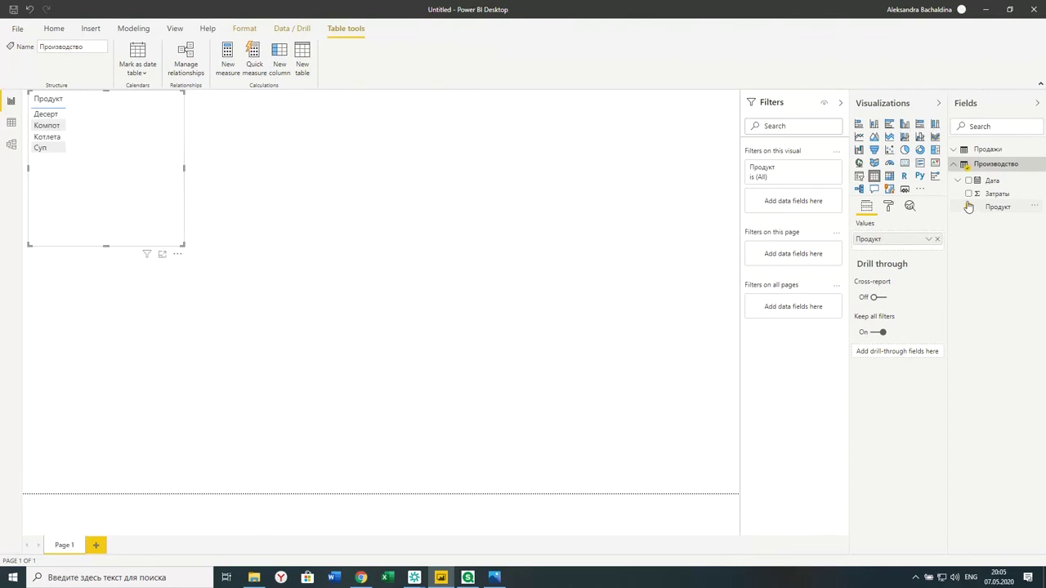
left_click(969, 194)
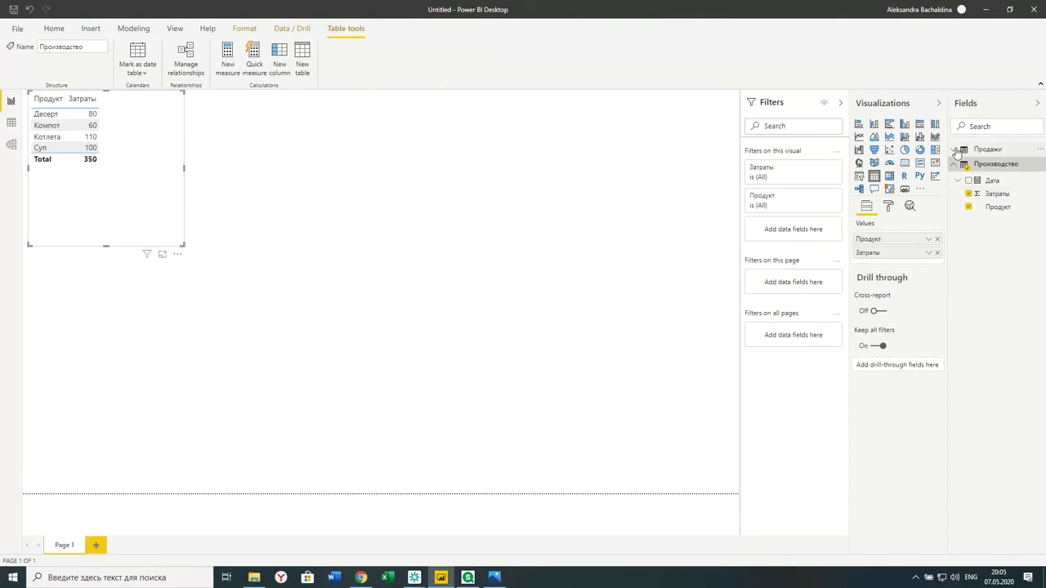
left_click(957, 152)
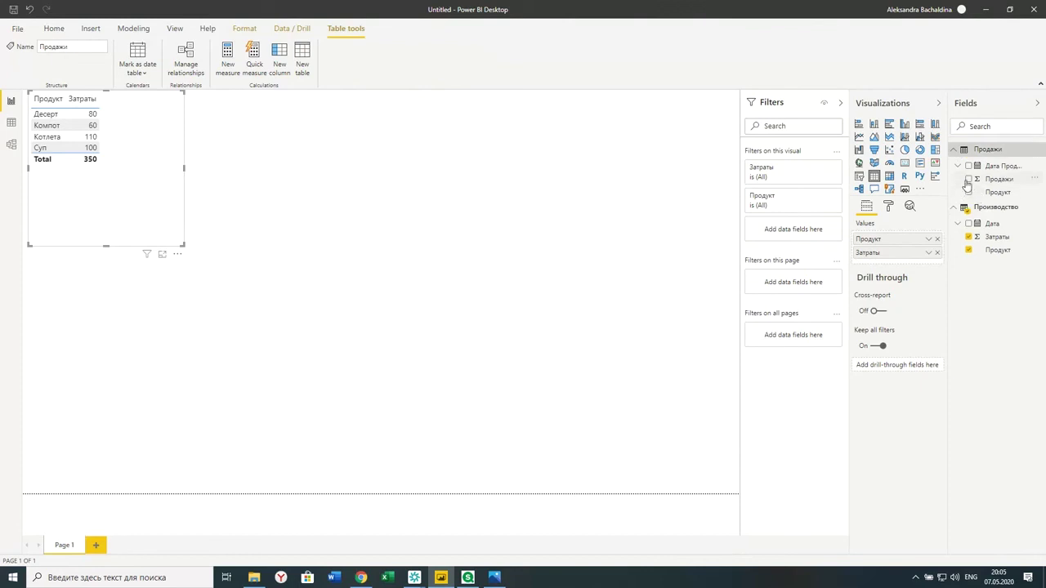
left_click(969, 179)
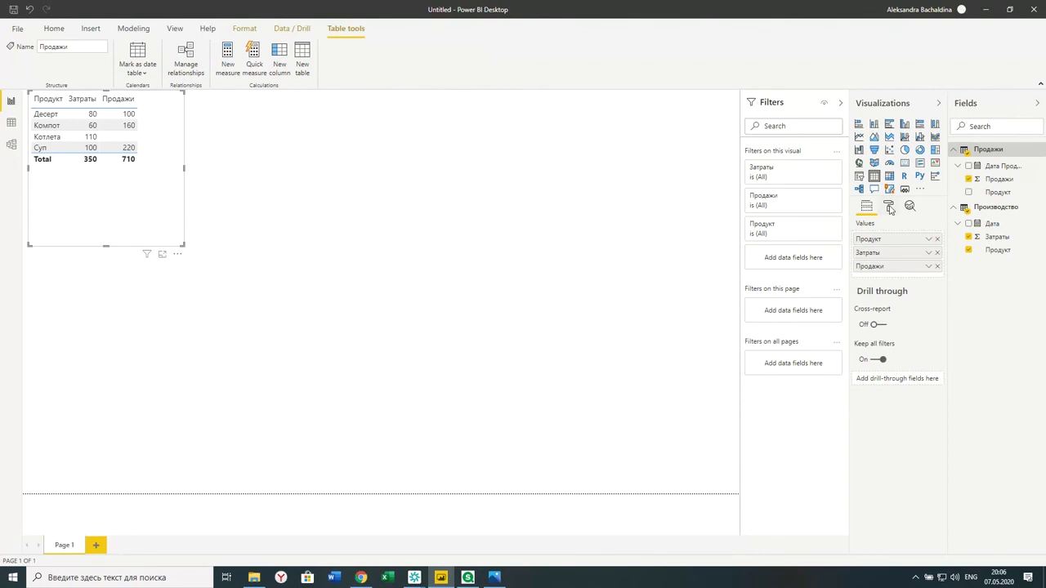
Step: Turn on the table visual's title and set its text to Производство
left_click(889, 207)
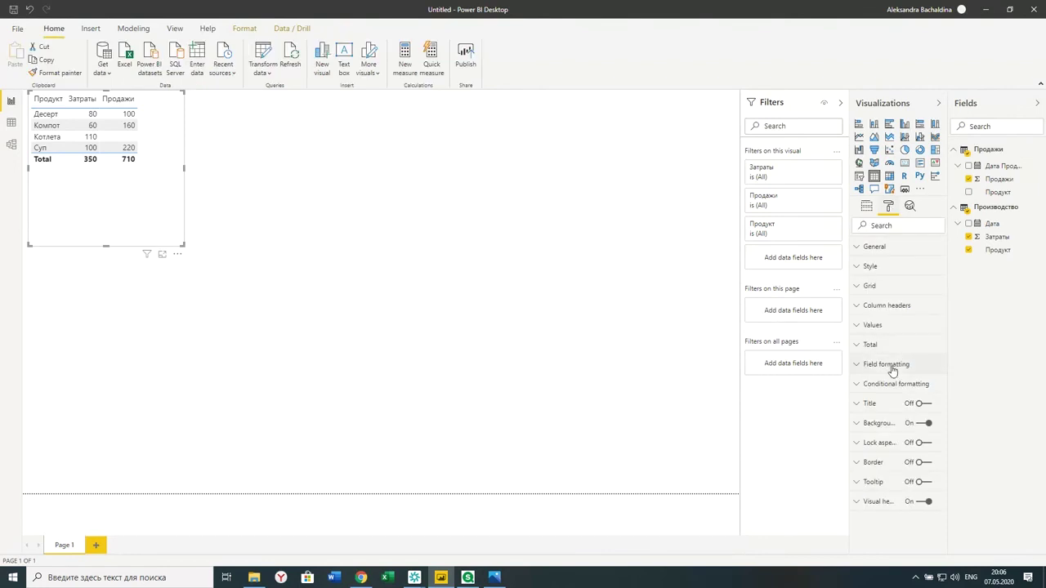
left_click(928, 409)
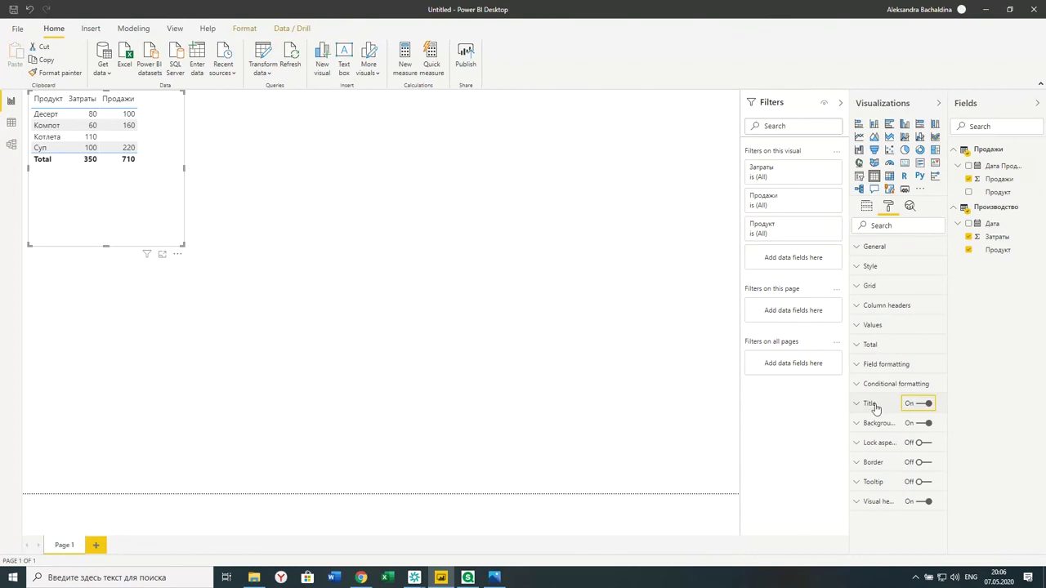
left_click(866, 405)
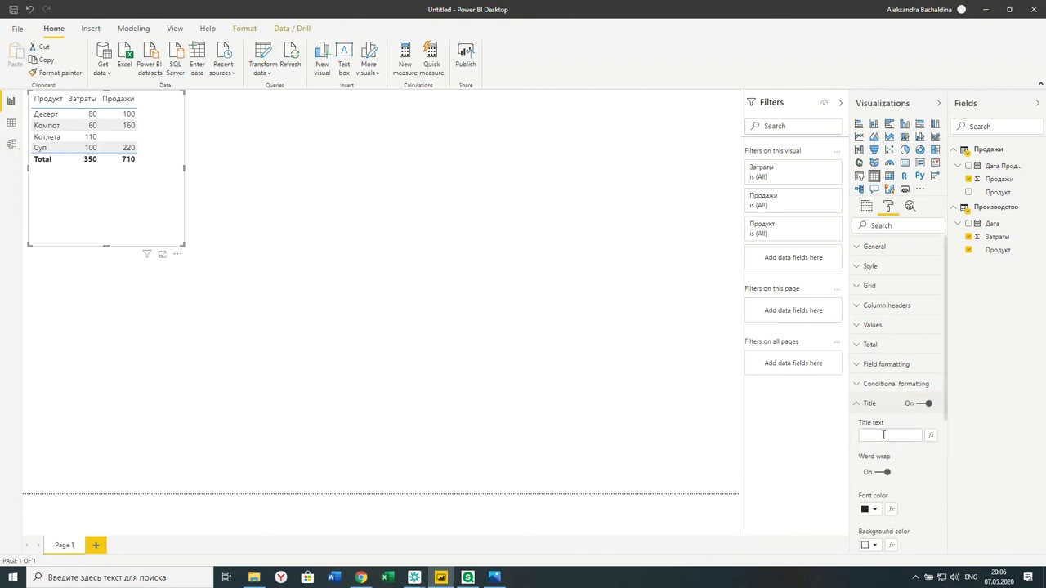
left_click(883, 435)
type("gh")
key("BackSpace")
key("BackSpace")
key("alt+shift")
type("Производство")
key("Return")
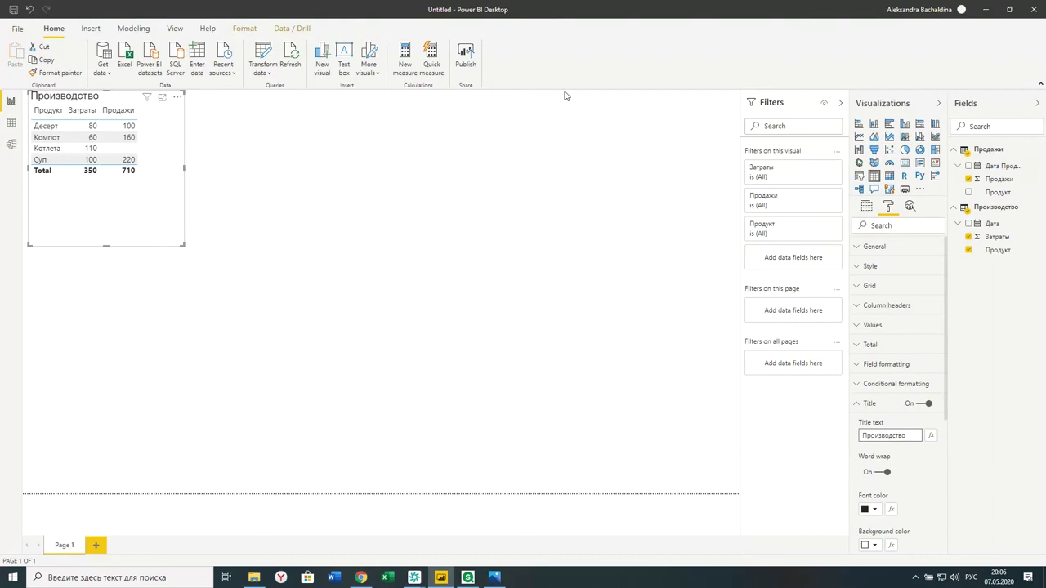
Step: Add a second table visual with Продукт and Продажи from the Продажи table and Затраты from Производство
left_click(274, 167)
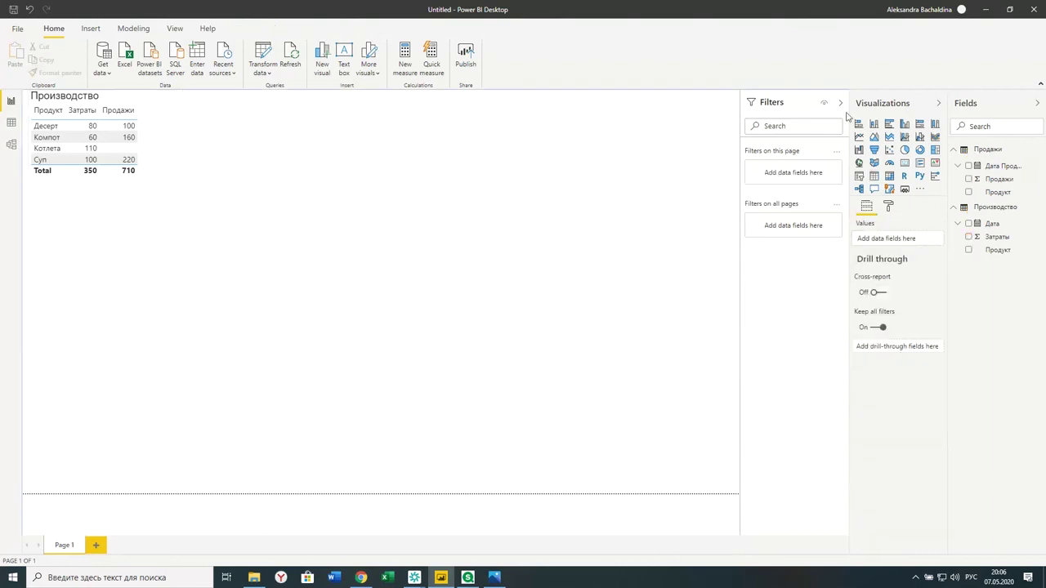
left_click(968, 192)
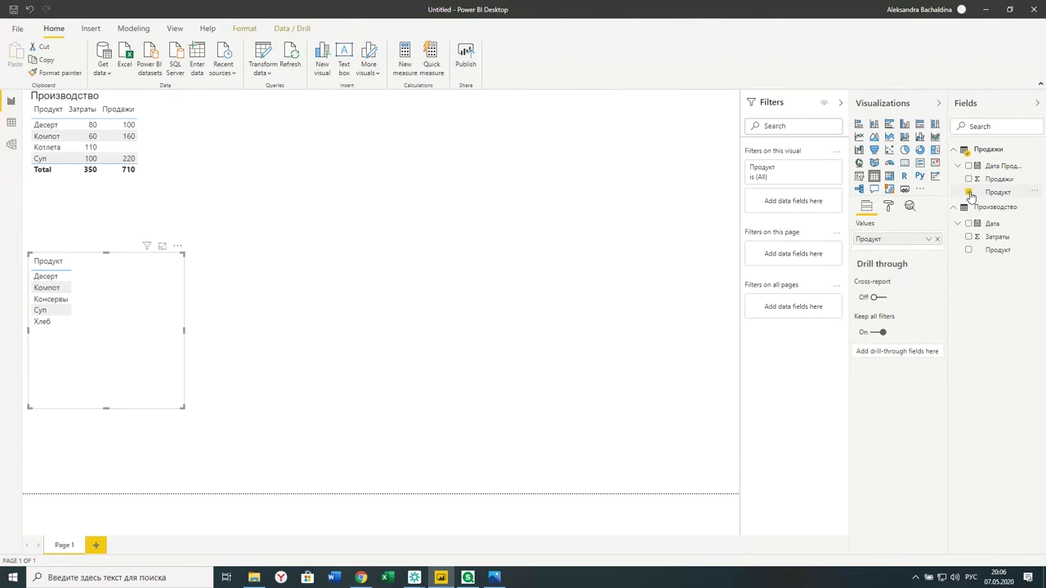
left_click(968, 236)
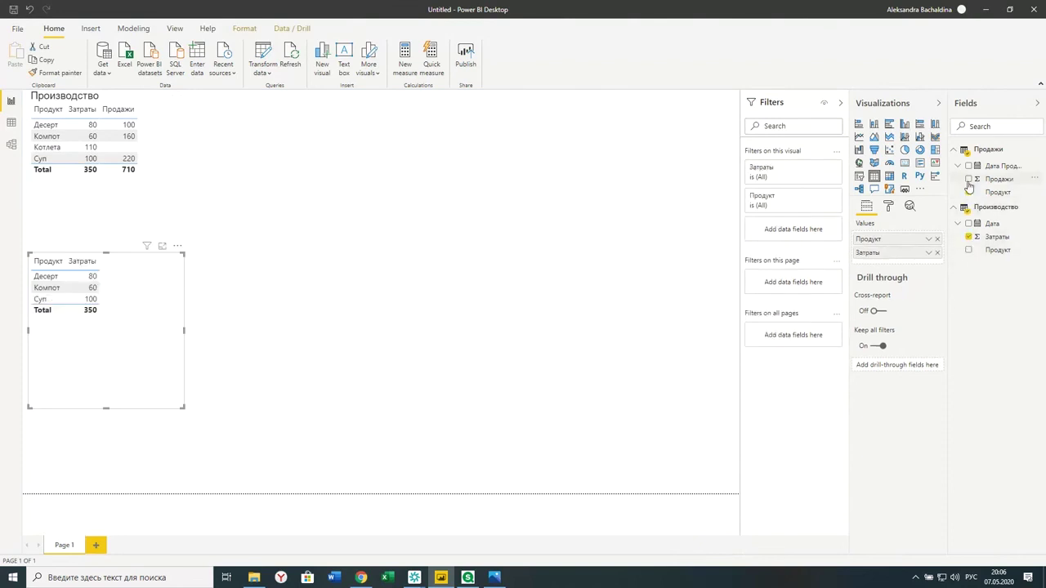
left_click(969, 180)
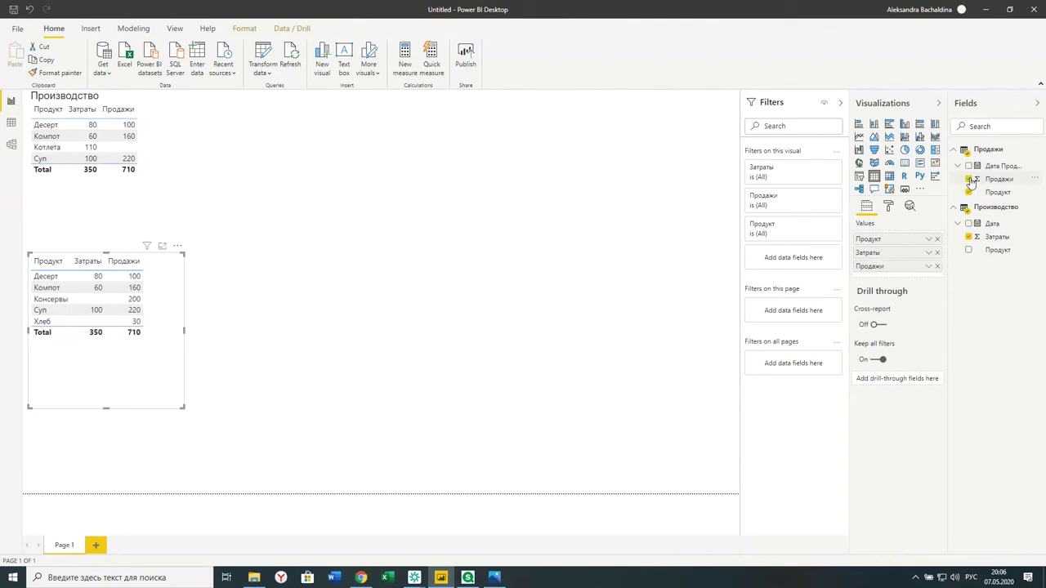
Step: Turn on the new table's title with the text Продажи and place the visual beside the Производство table
left_click(888, 205)
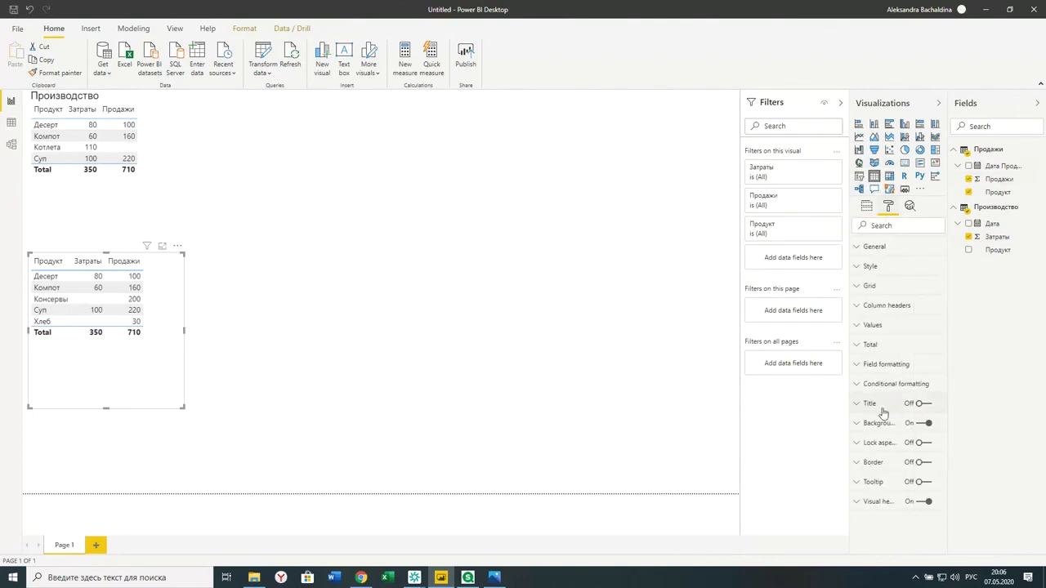
left_click(923, 404)
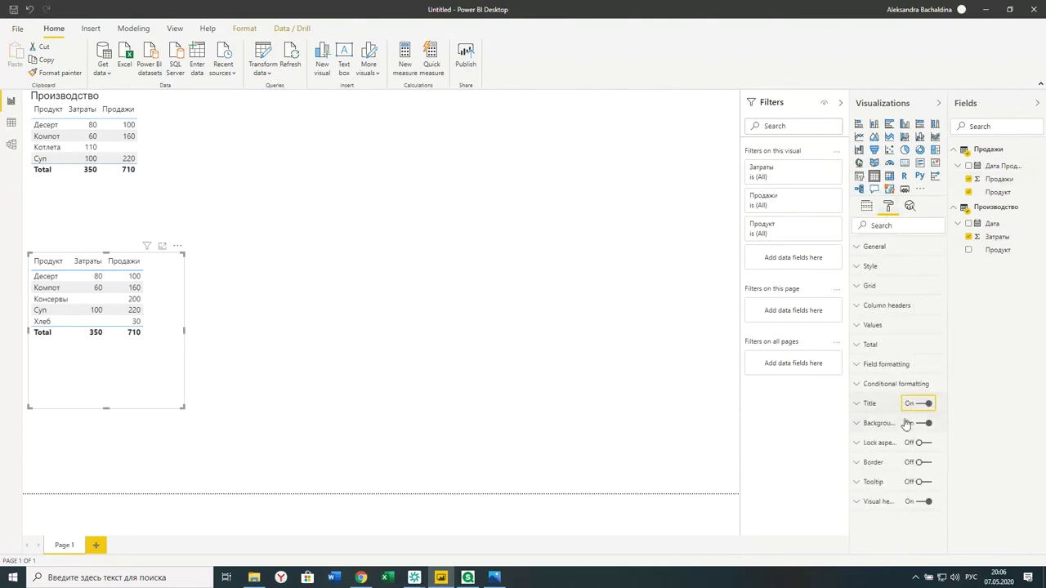
left_click(866, 404)
left_click(862, 434)
type("Продажи")
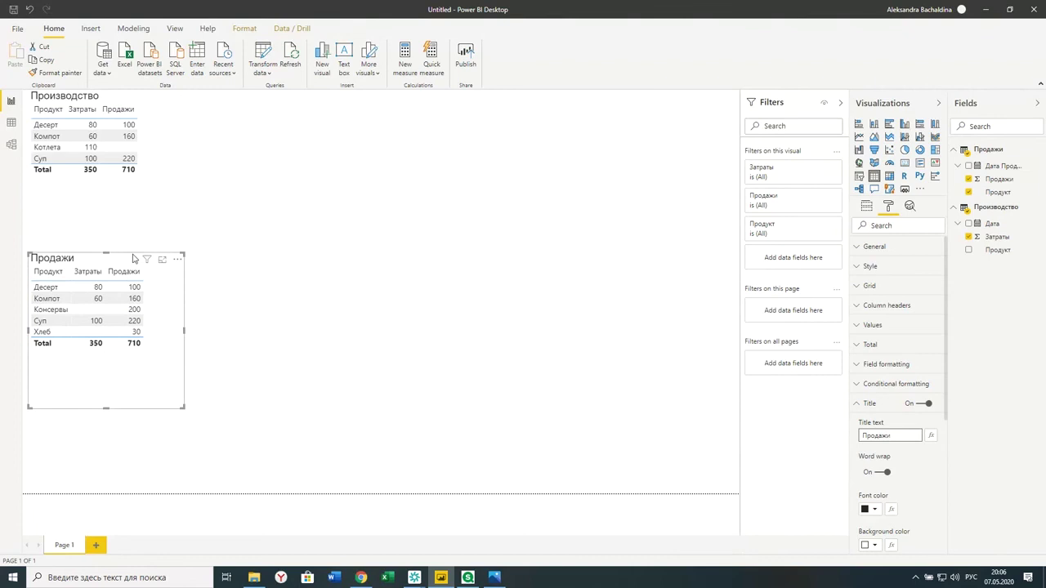
left_click_drag(124, 260, 278, 96)
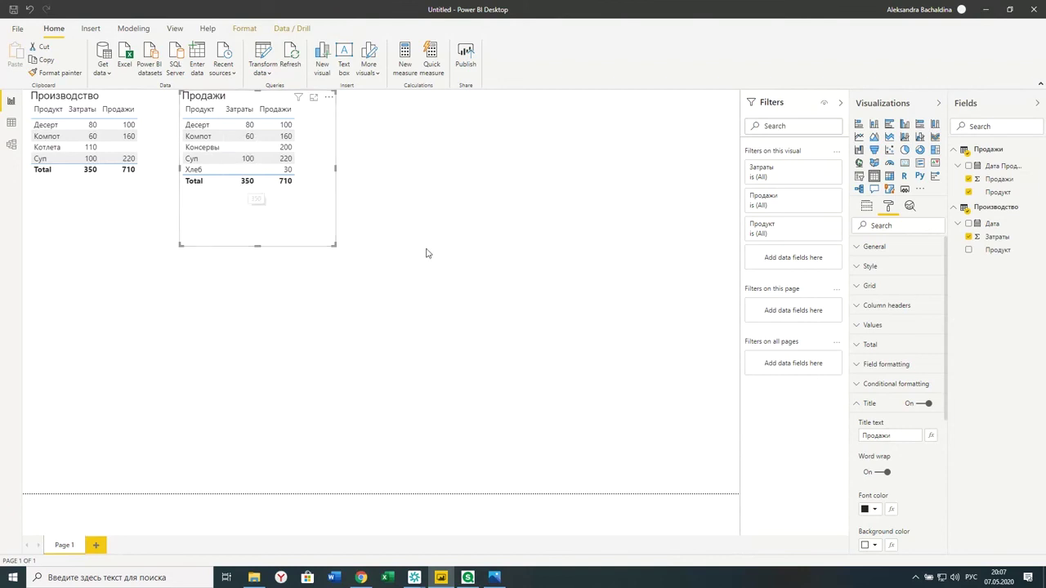
Step: Examine the rows of the Производство table and the relationship between Продажи and Производство in the model view, and return to the report
left_click(105, 98)
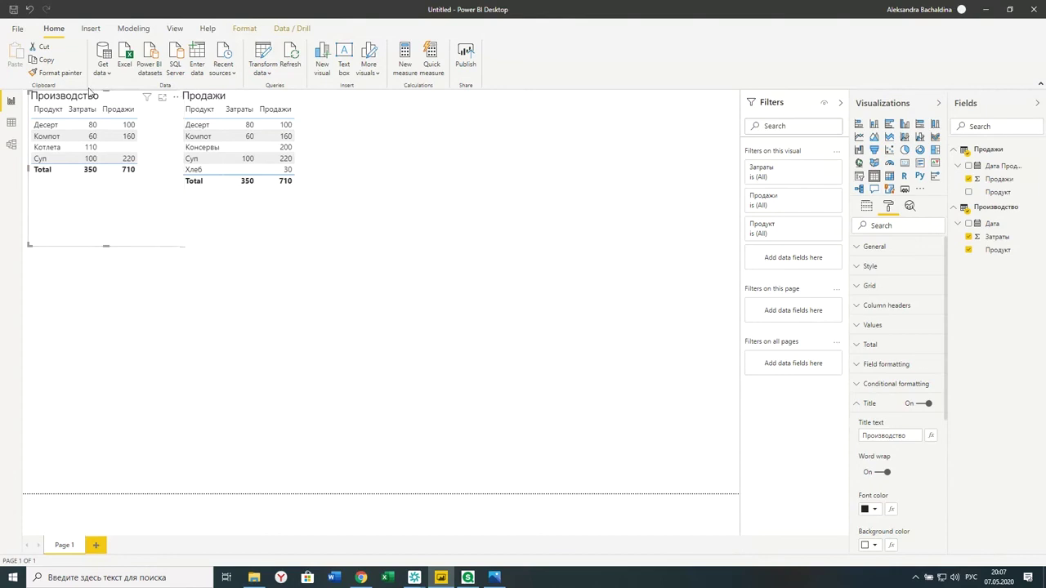
left_click_drag(45, 124, 62, 194)
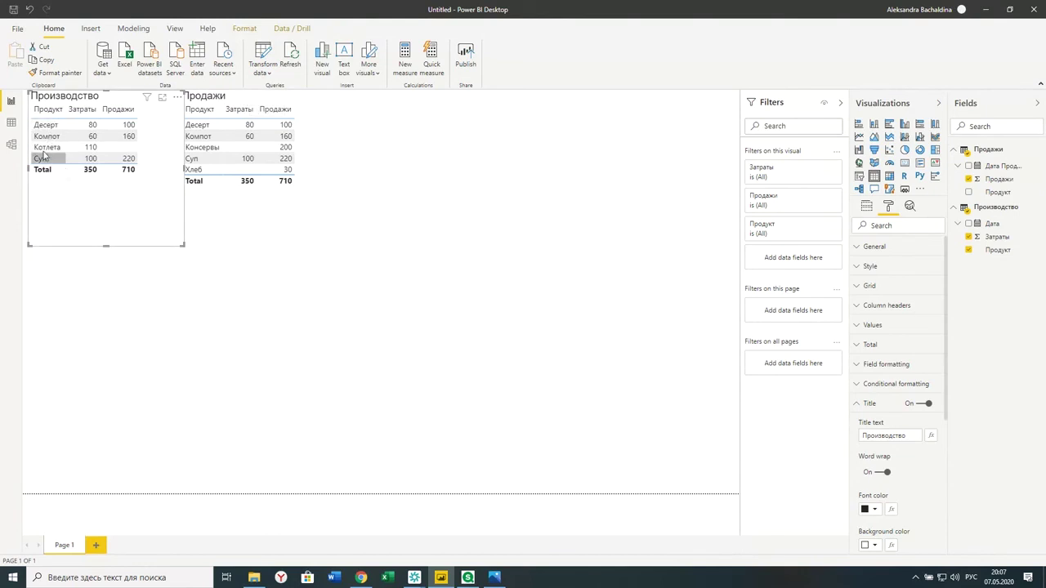
left_click_drag(41, 124, 63, 231)
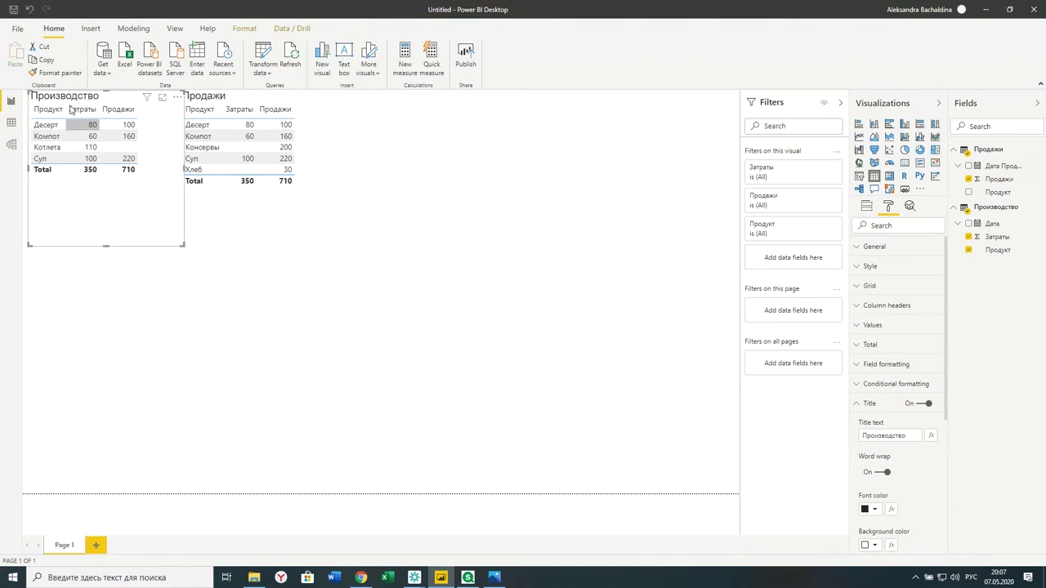
left_click(11, 145)
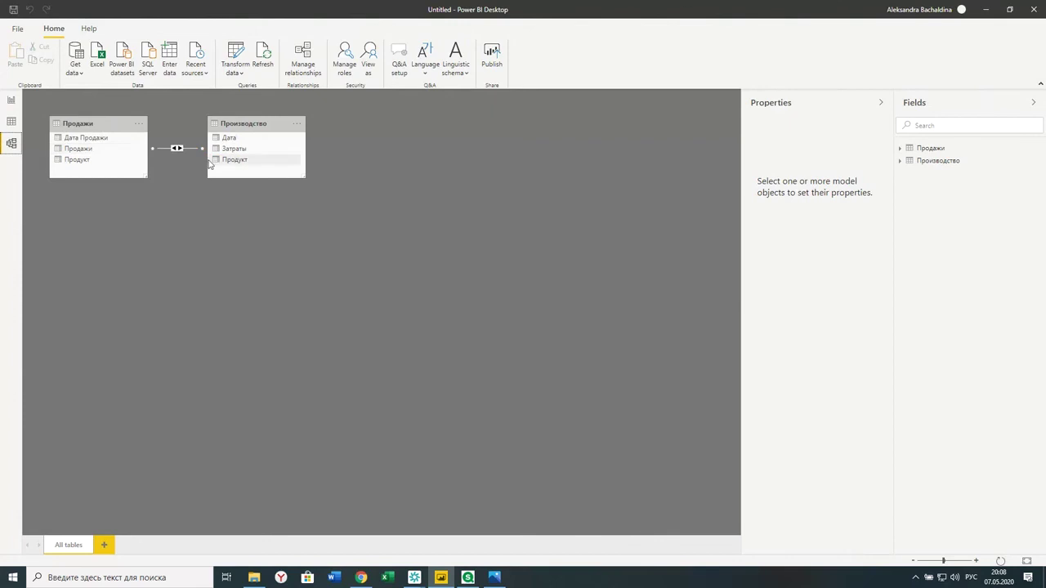
left_click(14, 103)
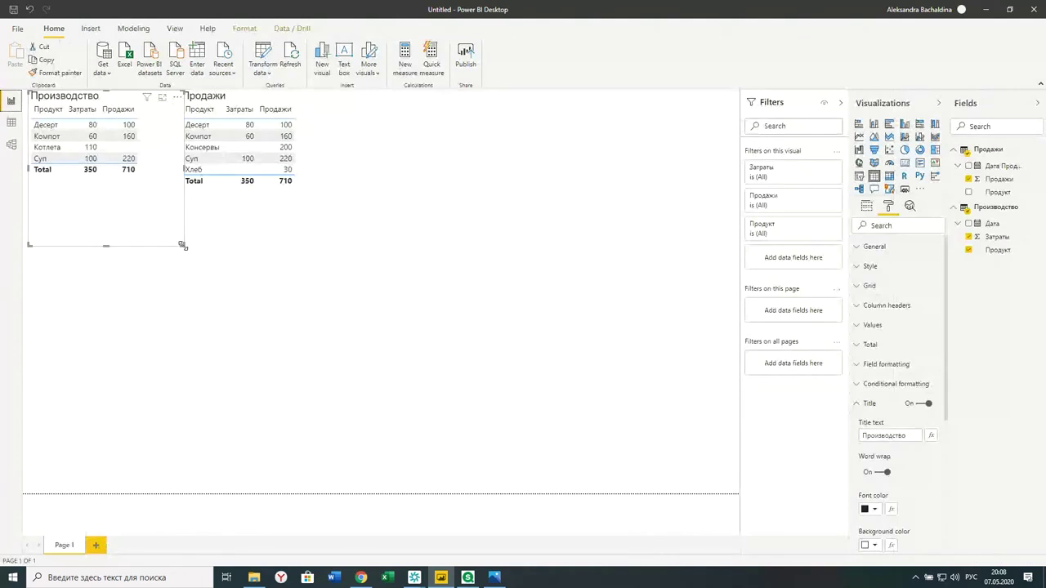
Step: Narrow and shorten the Производство table visual, and shorten the Продажи visual to fit its rows
left_click_drag(184, 246, 164, 245)
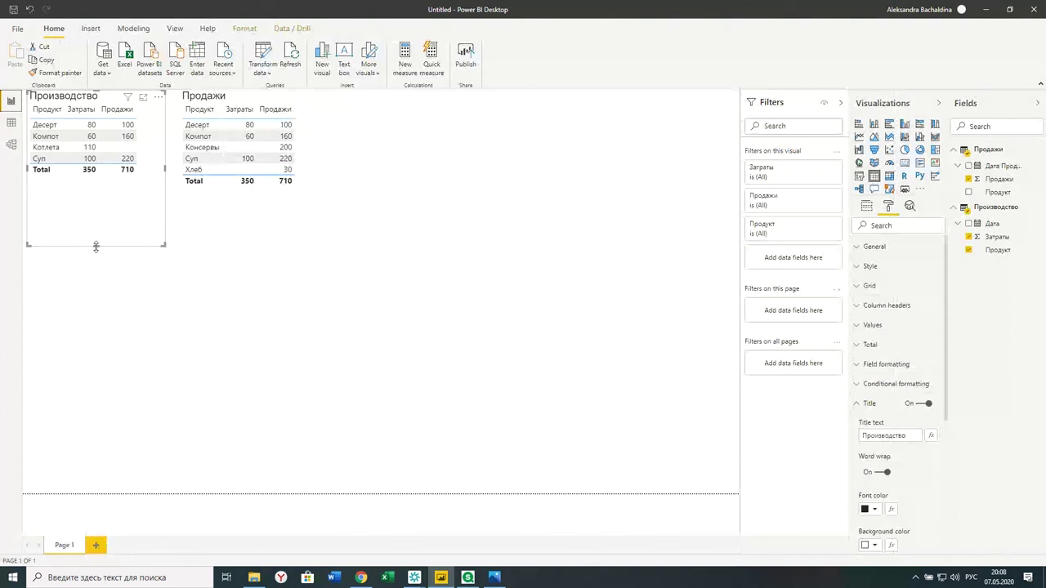
left_click_drag(96, 246, 96, 187)
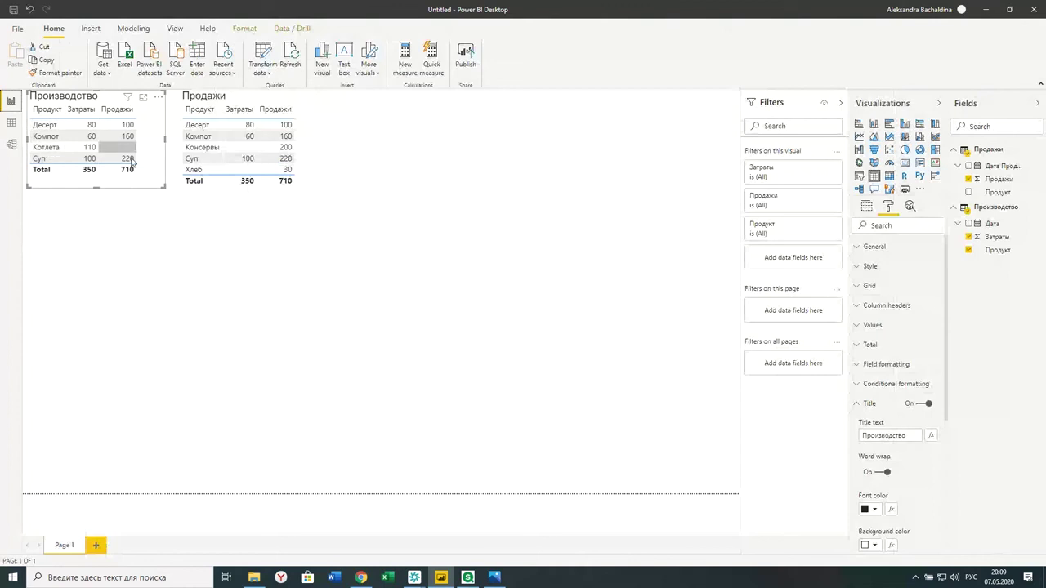
left_click(243, 101)
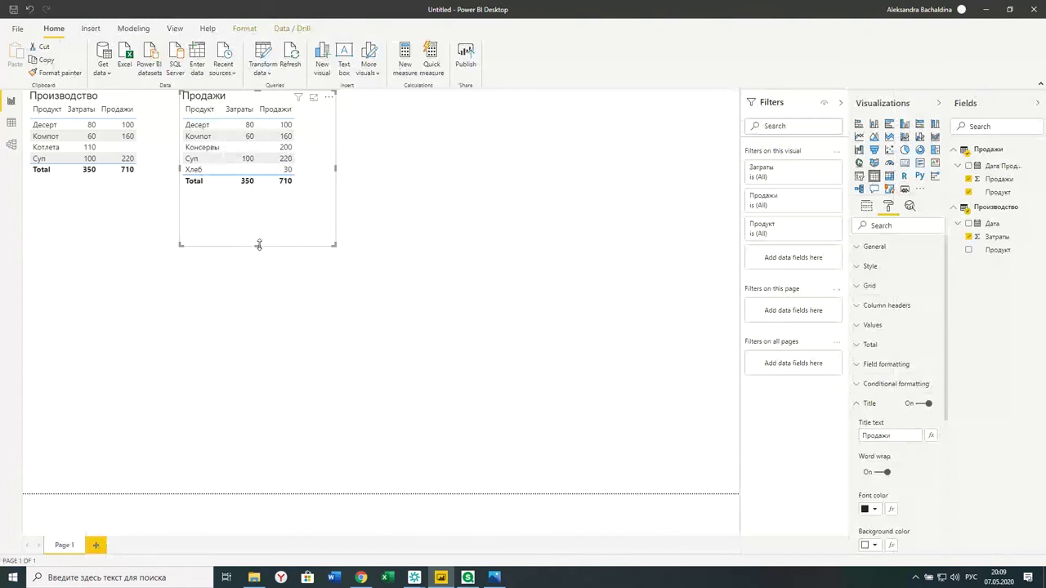
left_click_drag(258, 245, 246, 193)
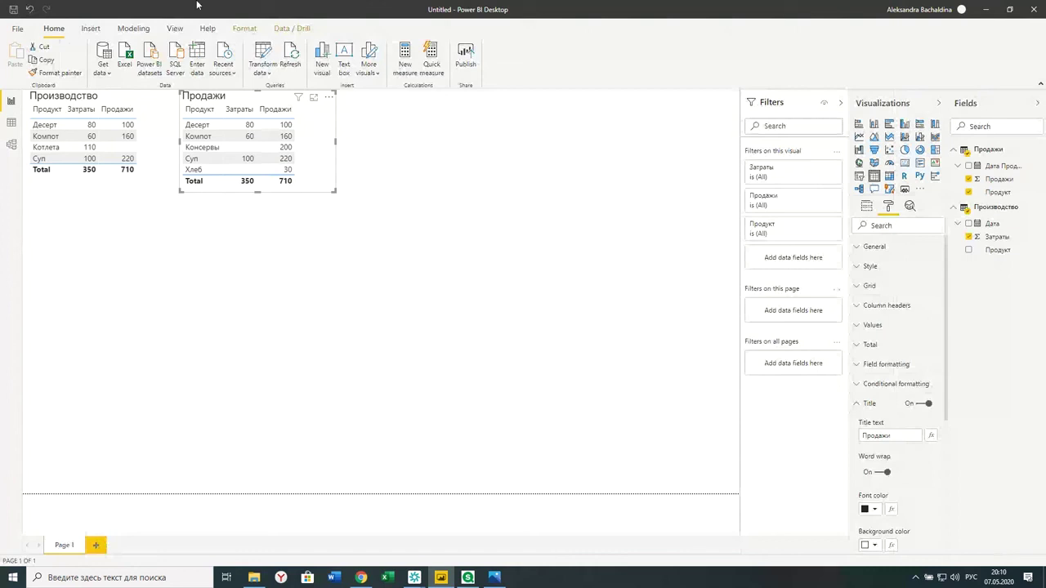
Step: Extend the Производство table visual slightly so that its height matches the Продажи visual
left_click(197, 124)
left_click(117, 125)
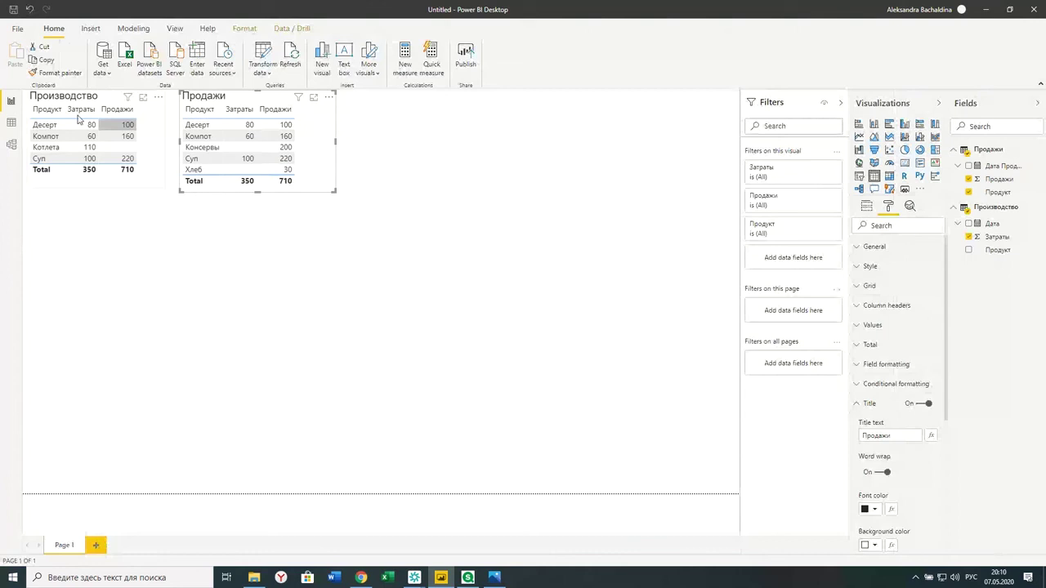
left_click(44, 160)
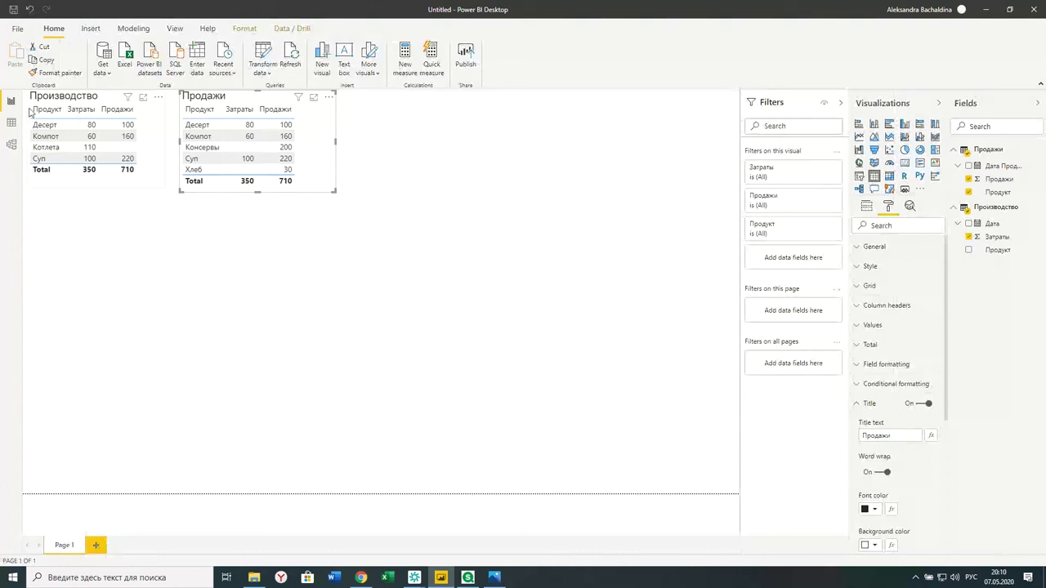
left_click(45, 169)
left_click(94, 186)
left_click_drag(96, 188, 97, 192)
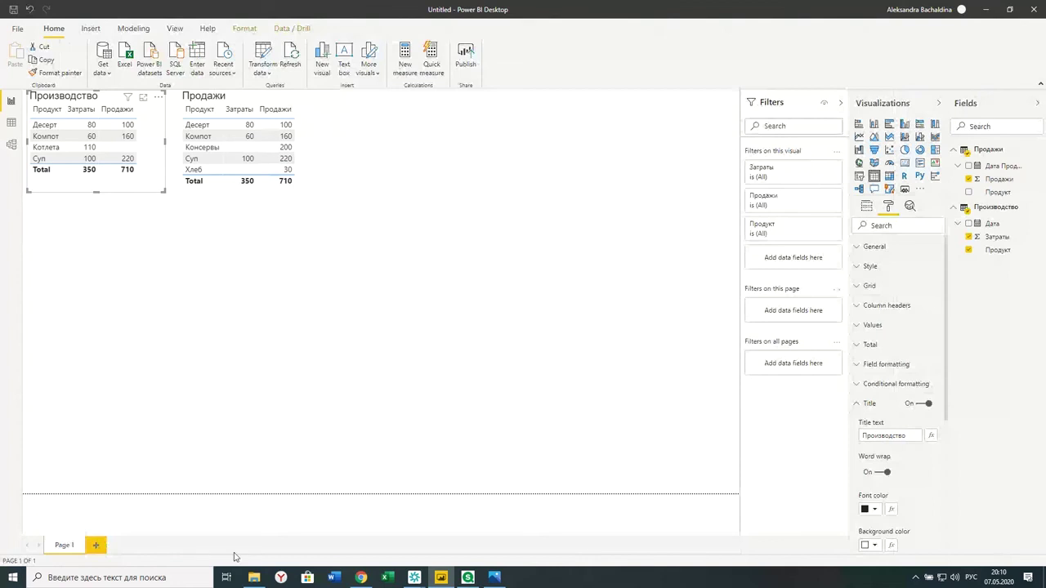
Step: Find Tableau 2020.1 in the Windows search and launch it
left_click(160, 580)
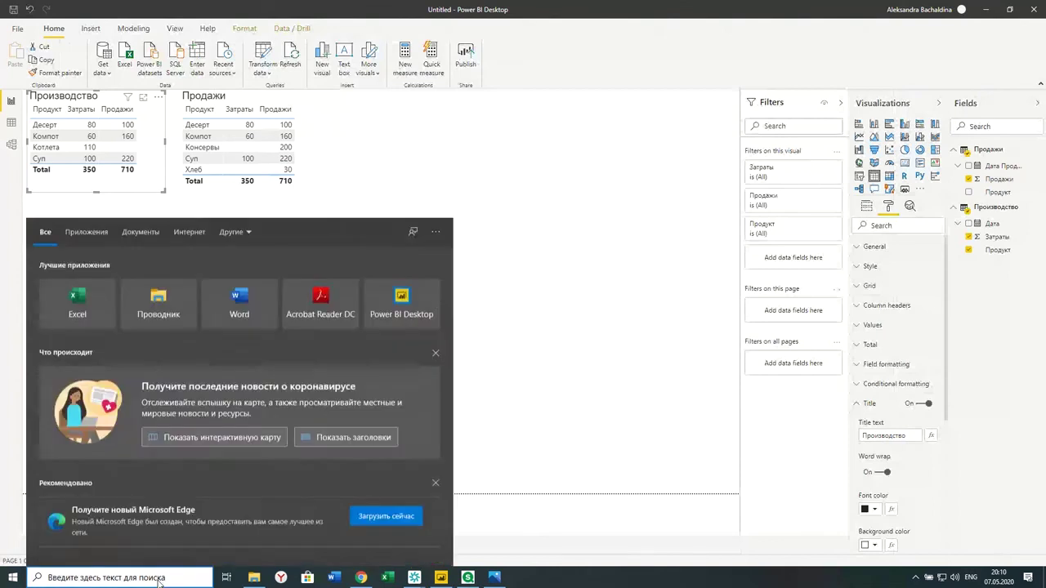
type("t")
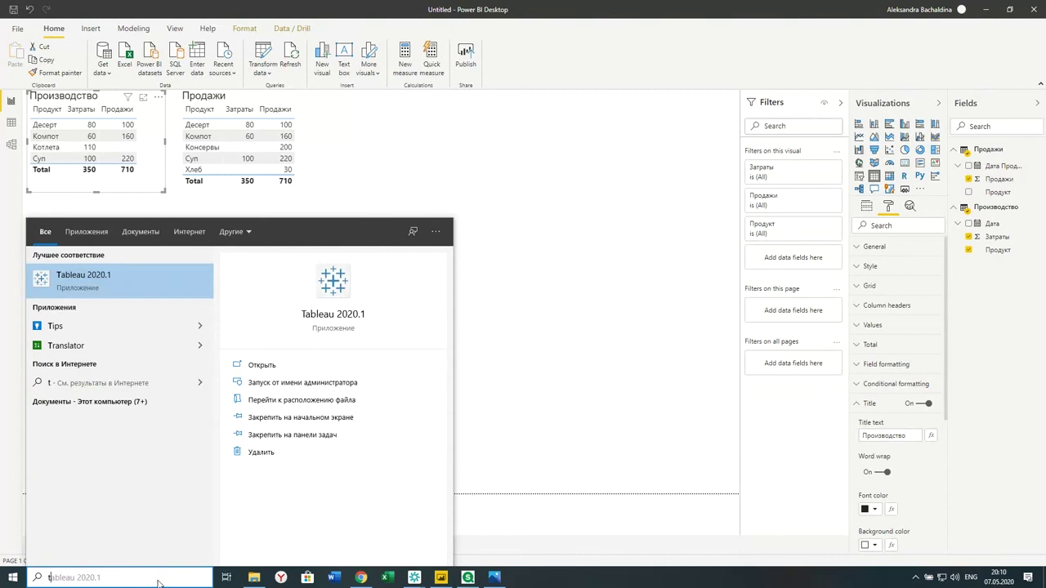
left_click(88, 284)
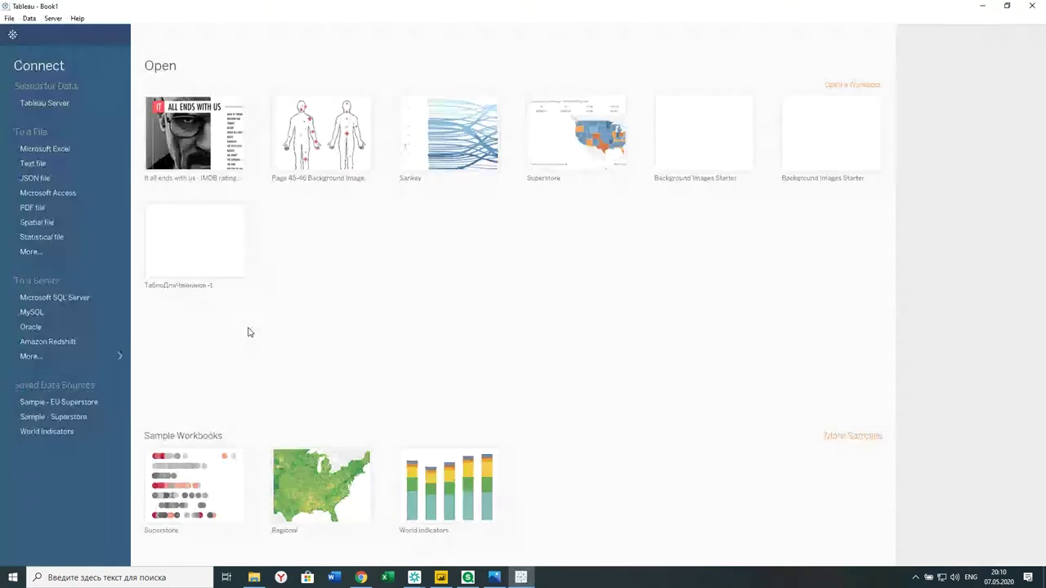
Step: Connect to the Excel workbook Множественные связи.xlsx and add its Продажи sheet to the data source
left_click(58, 148)
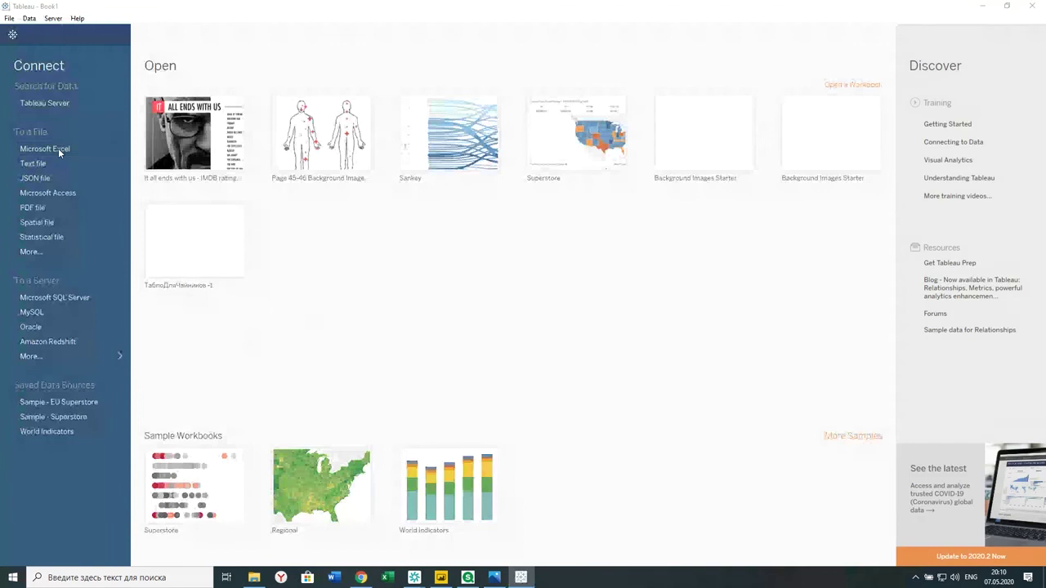
left_click(177, 101)
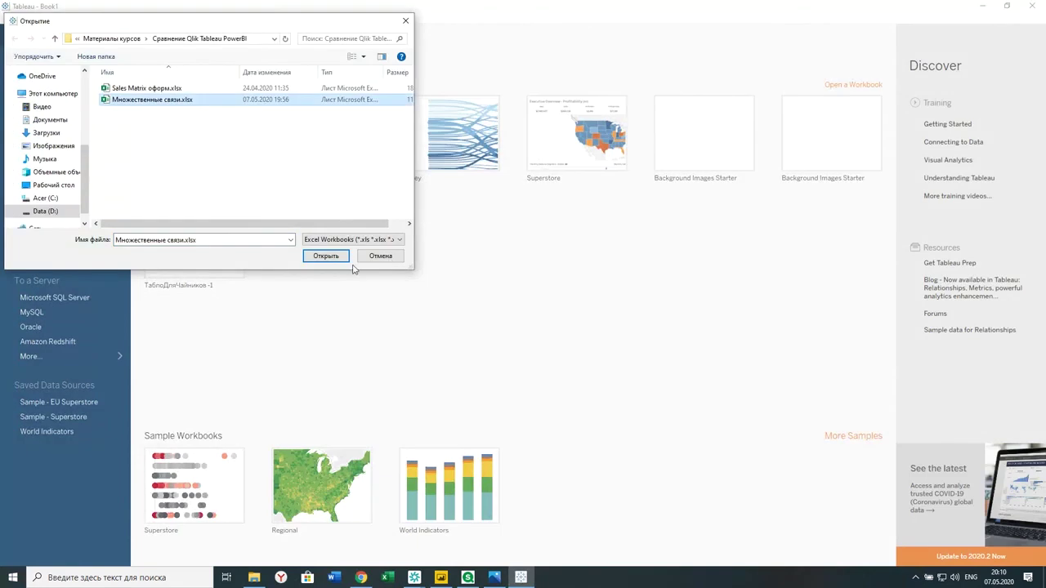
left_click(332, 258)
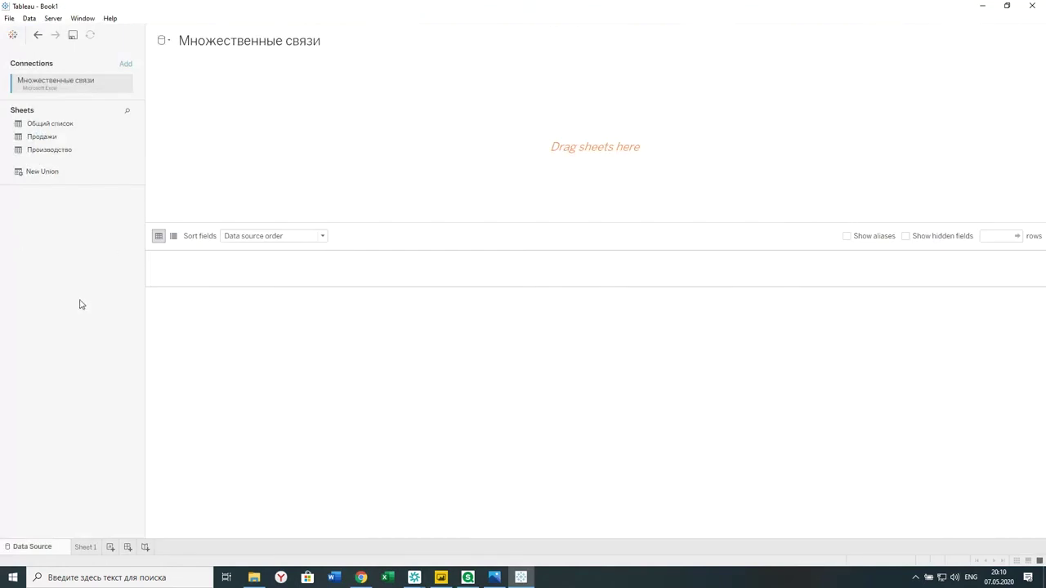
left_click(37, 140)
double_click(38, 140)
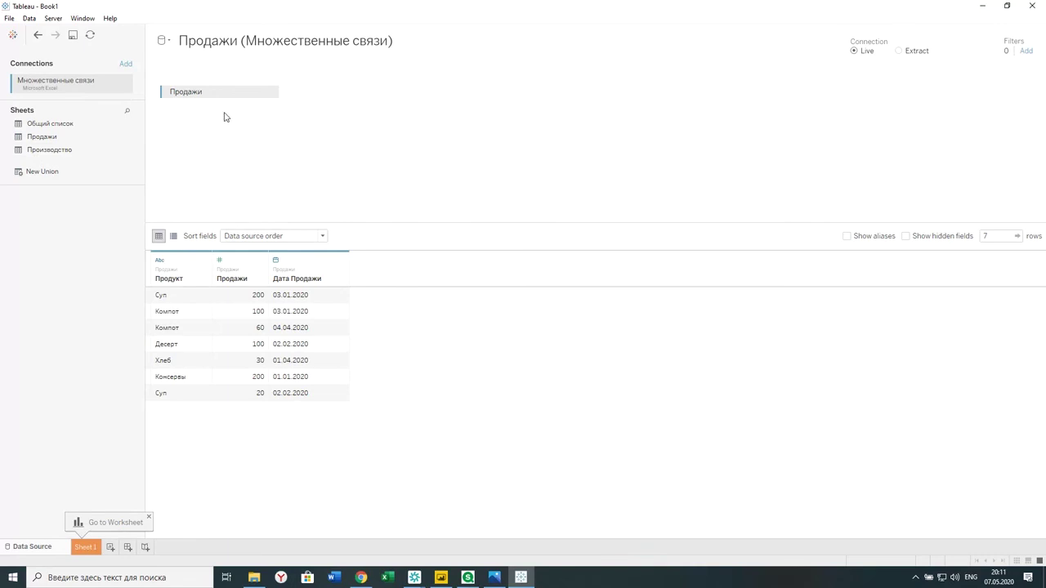
Step: Try joining the Производство sheet to Продажи, and remove it from the data source
double_click(69, 151)
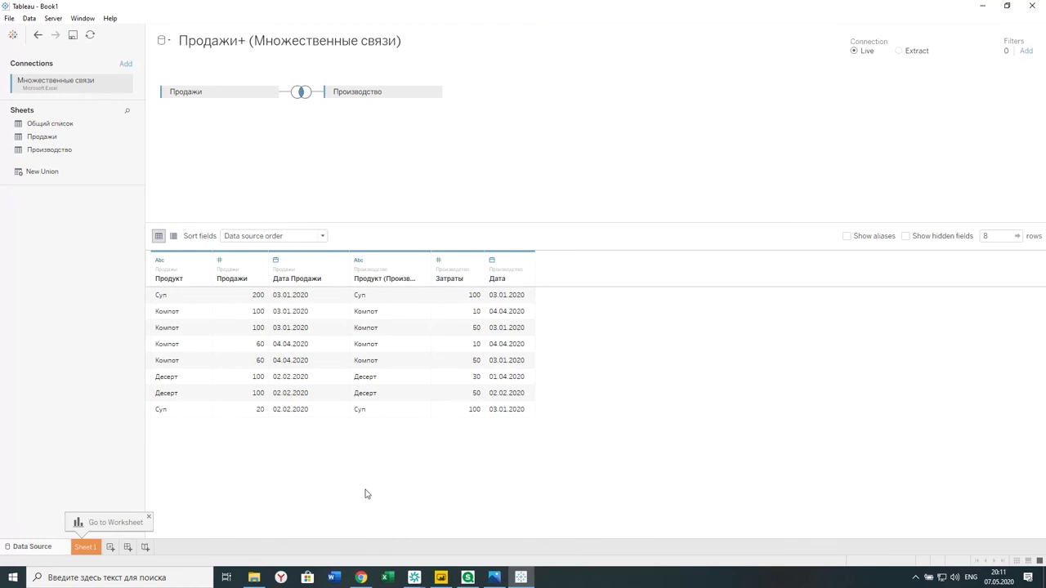
right_click(409, 91)
left_click(432, 159)
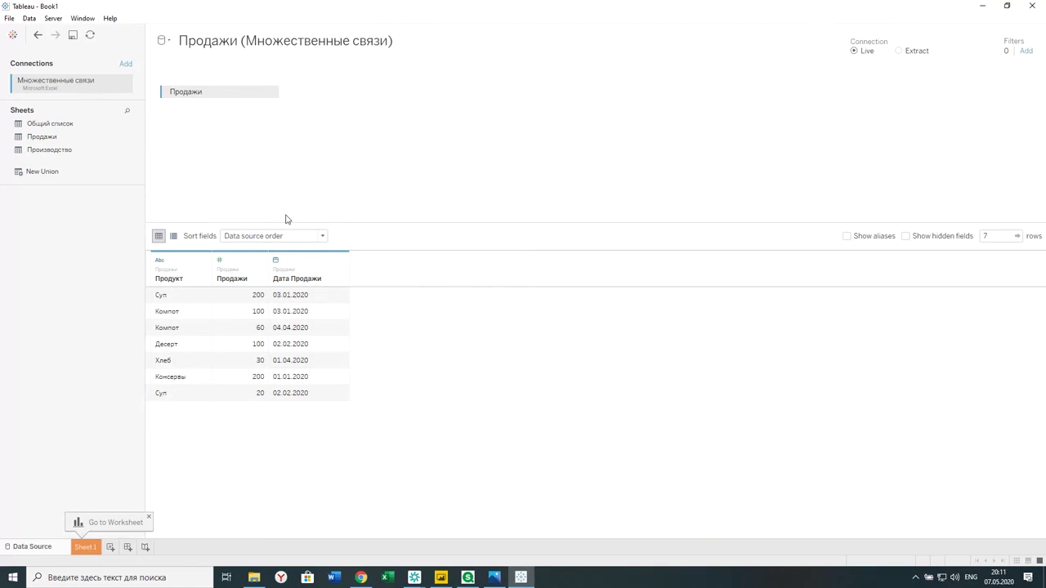
Step: Create a second data source from the same Excel workbook, Множественные связи.xlsx
left_click(29, 19)
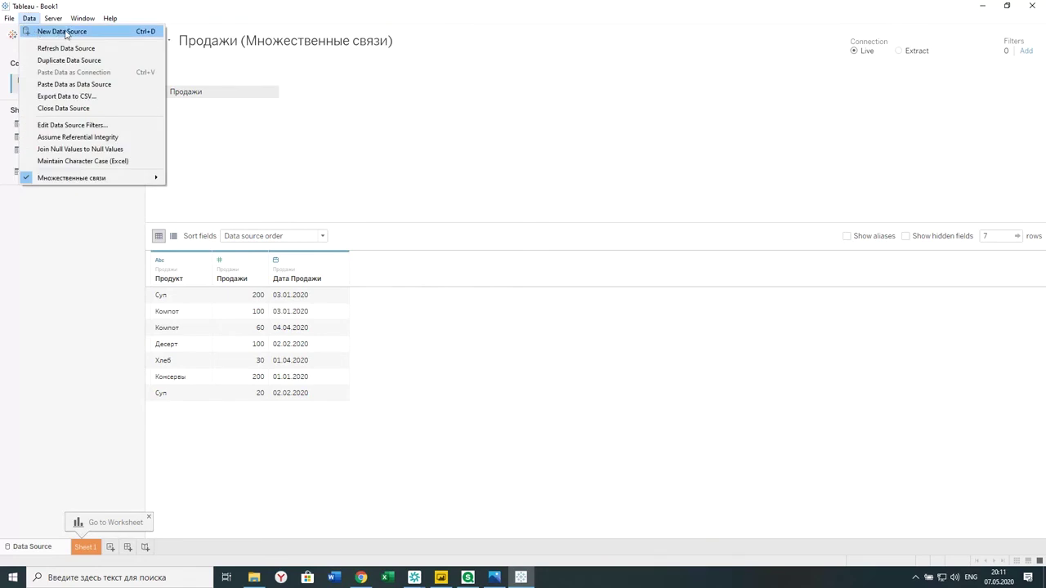
left_click(65, 33)
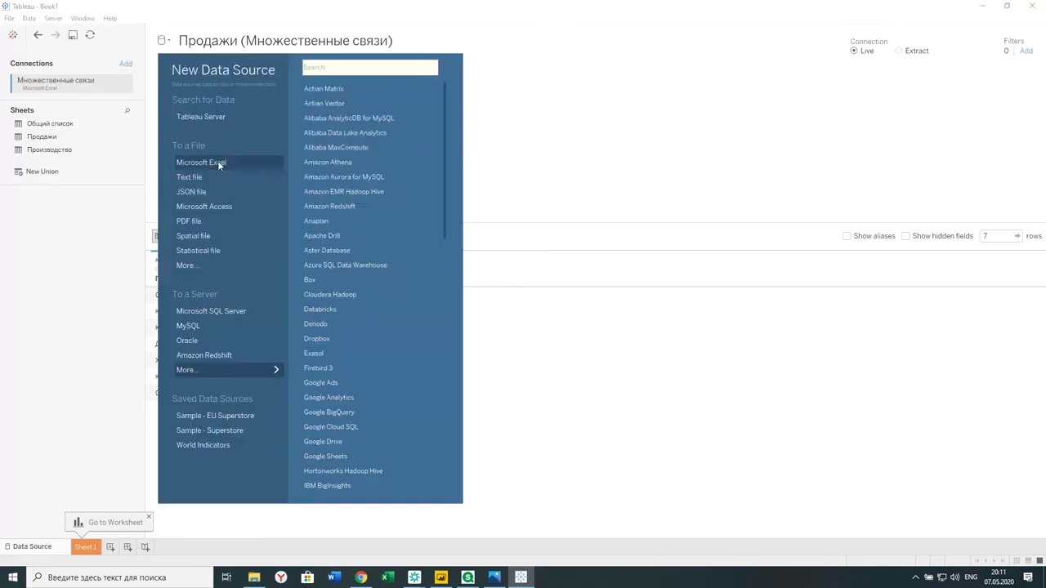
left_click(218, 163)
double_click(166, 101)
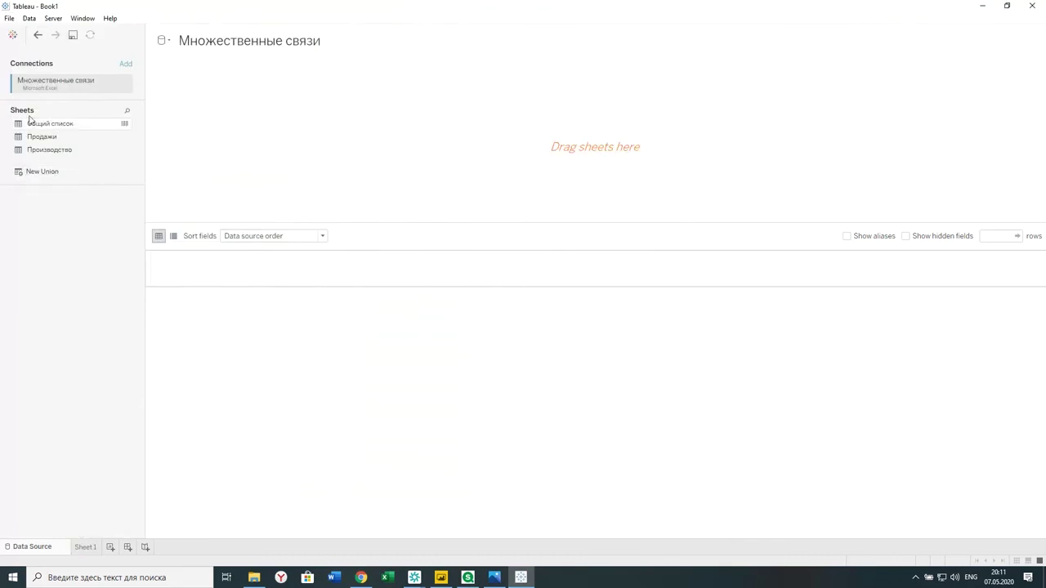
Step: Add the Производство sheet to the new data source and open Sheet 1
left_click(90, 549)
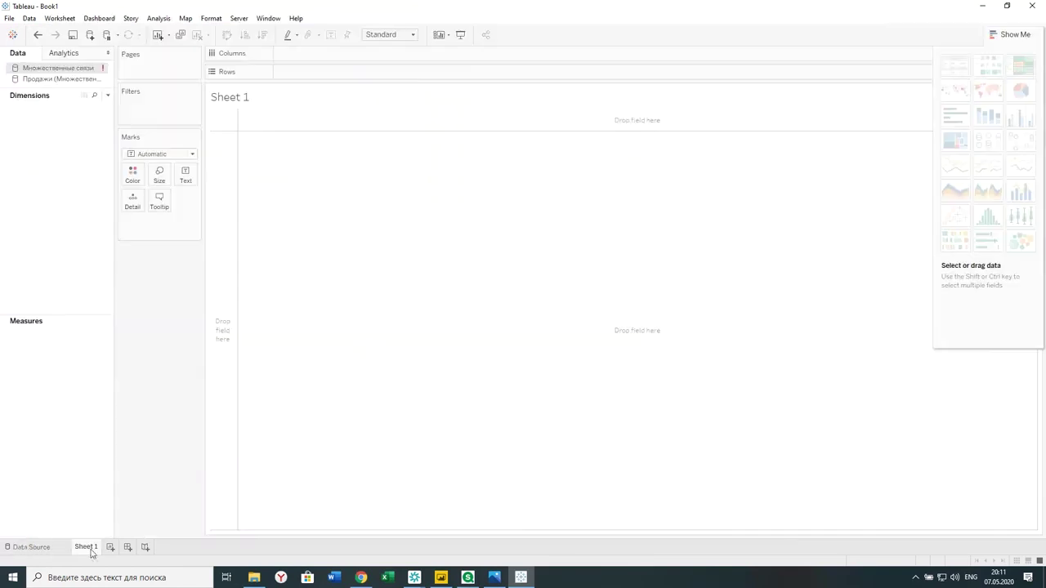
left_click(36, 547)
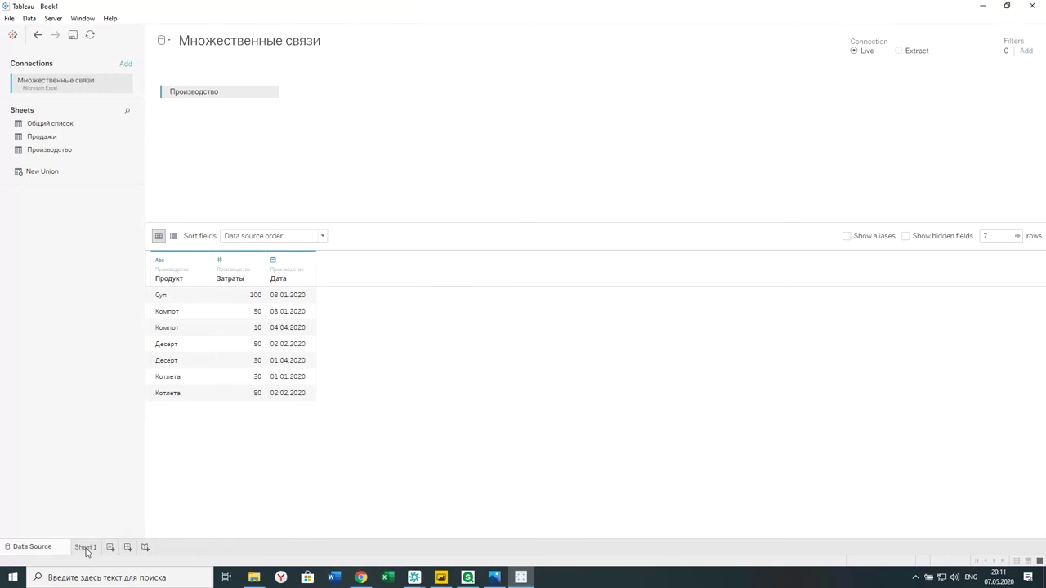
left_click(85, 547)
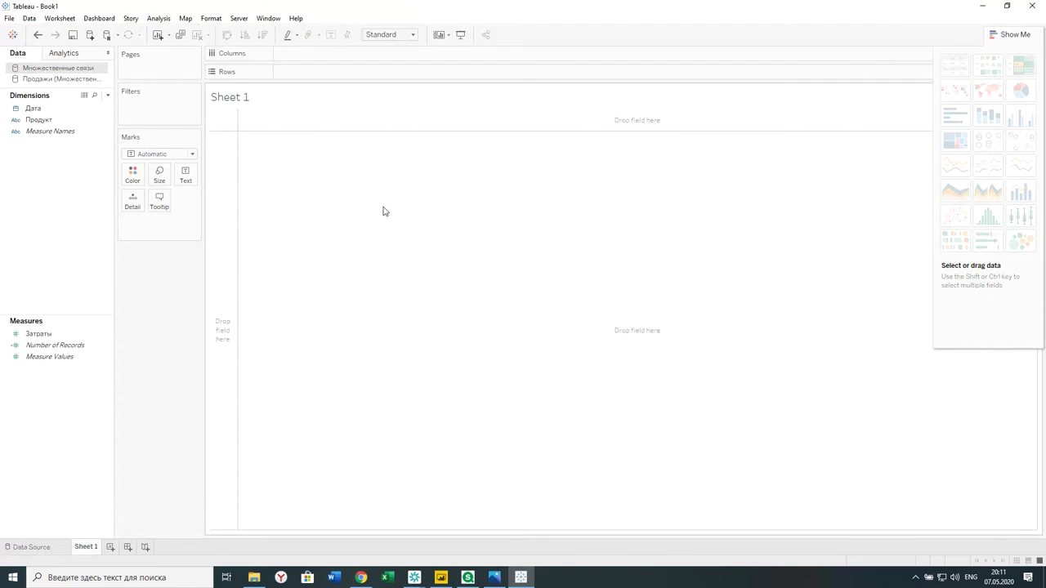
Step: Build a table on Sheet 1 showing Затраты by Продукт from the Множественные связи data source
left_click(32, 121)
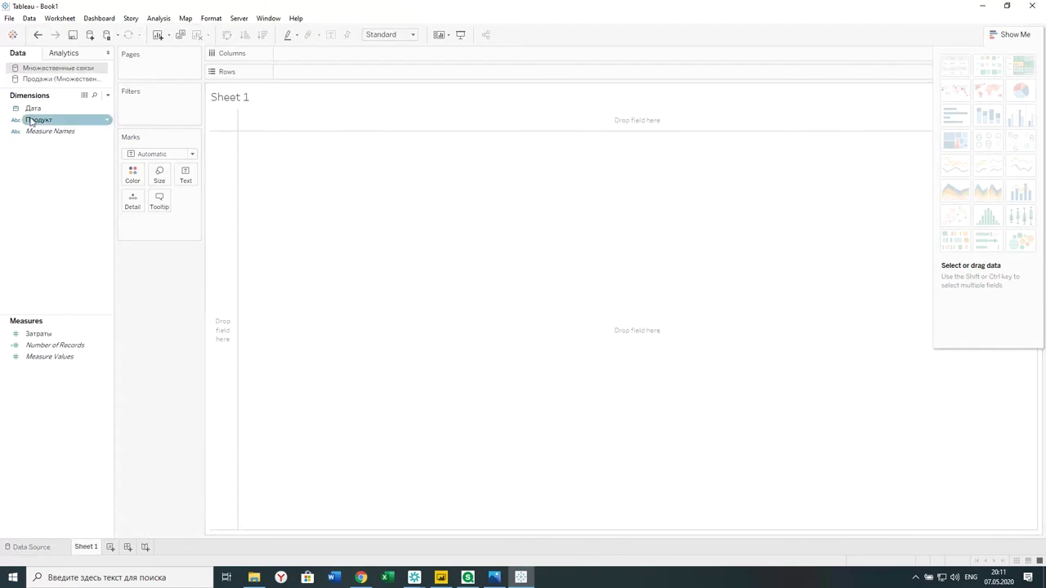
double_click(36, 121)
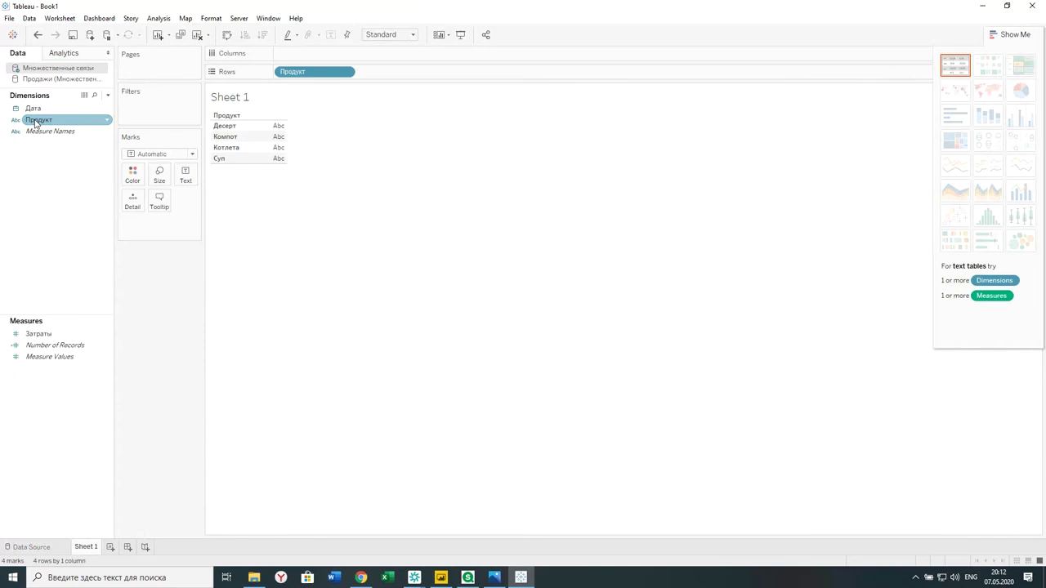
left_click(36, 335)
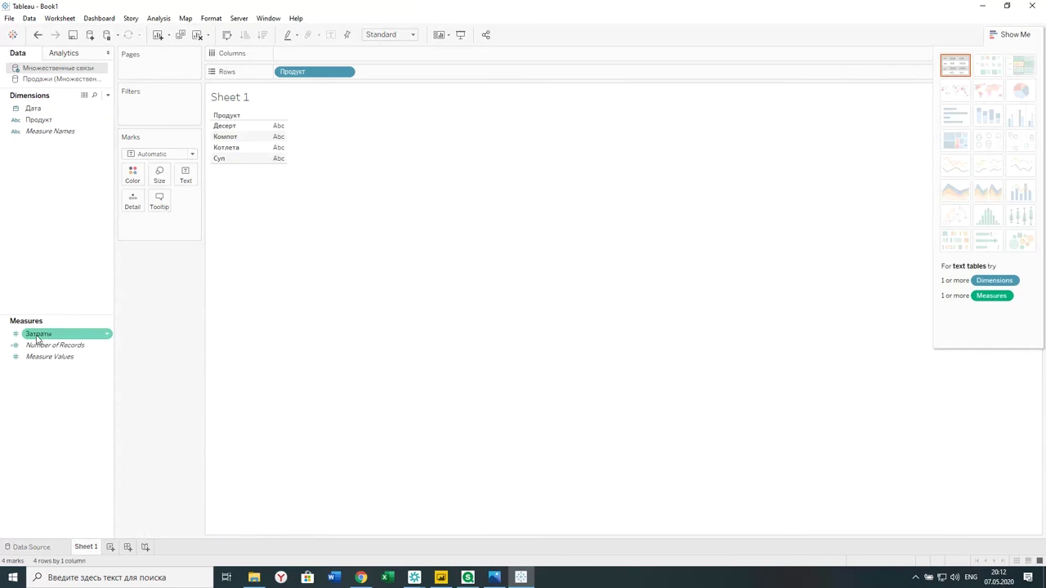
double_click(36, 335)
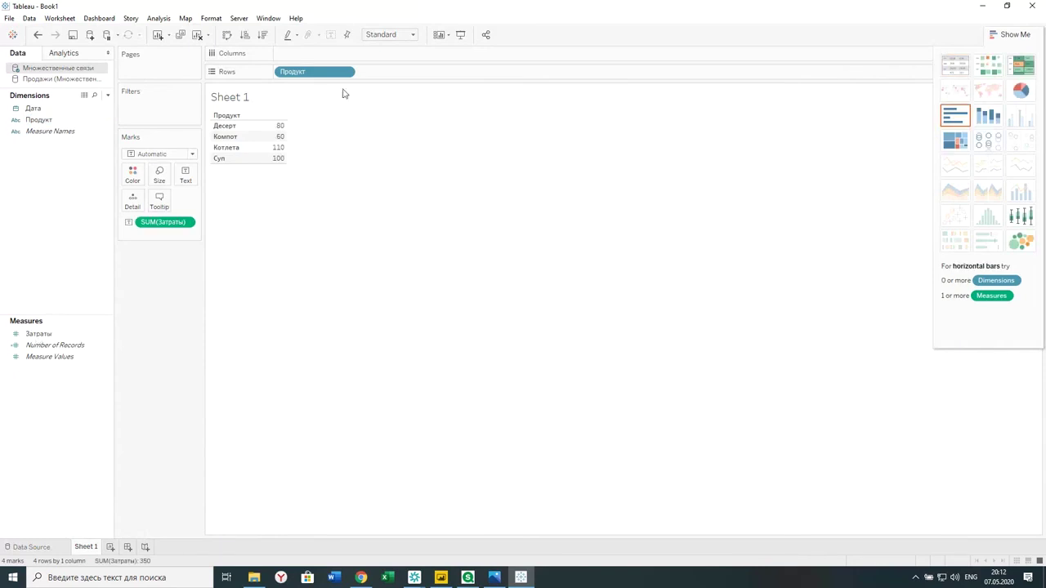
Step: Add the Продажи measure from the Продажи data source to the Sheet 1 table and show column grand totals
left_click(57, 82)
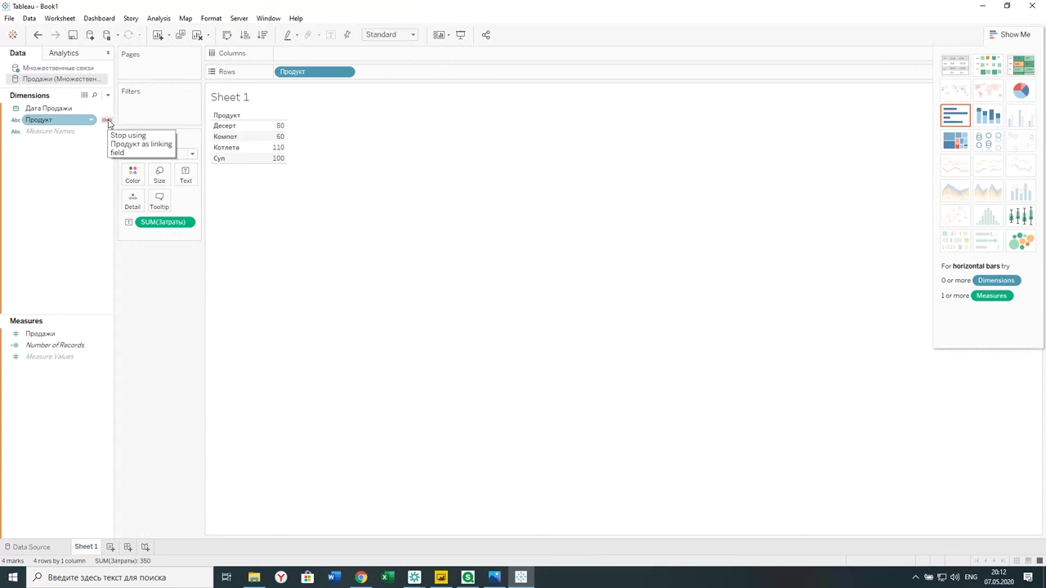
double_click(41, 334)
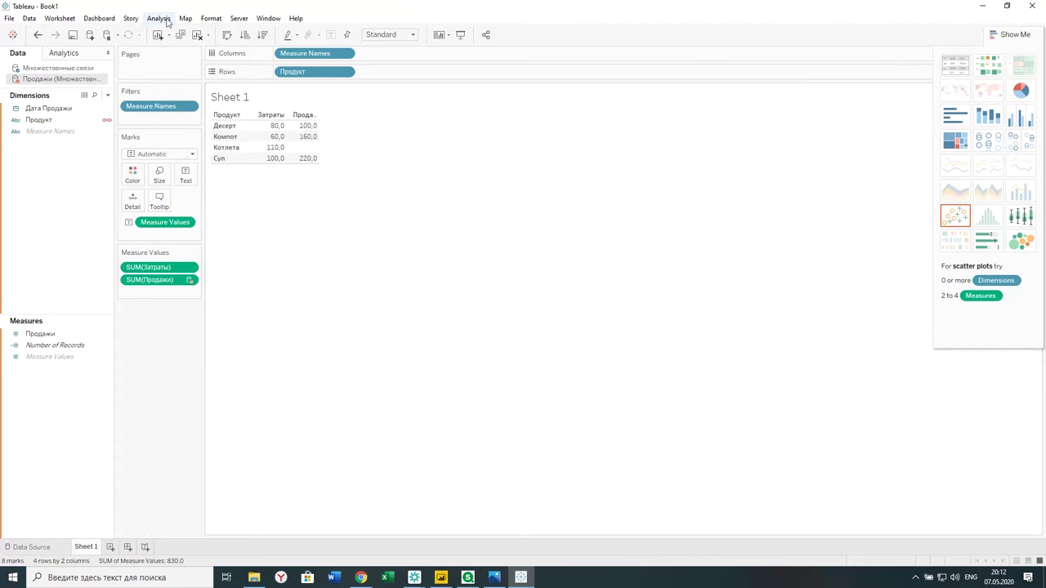
left_click(167, 22)
mouse_move(191, 131)
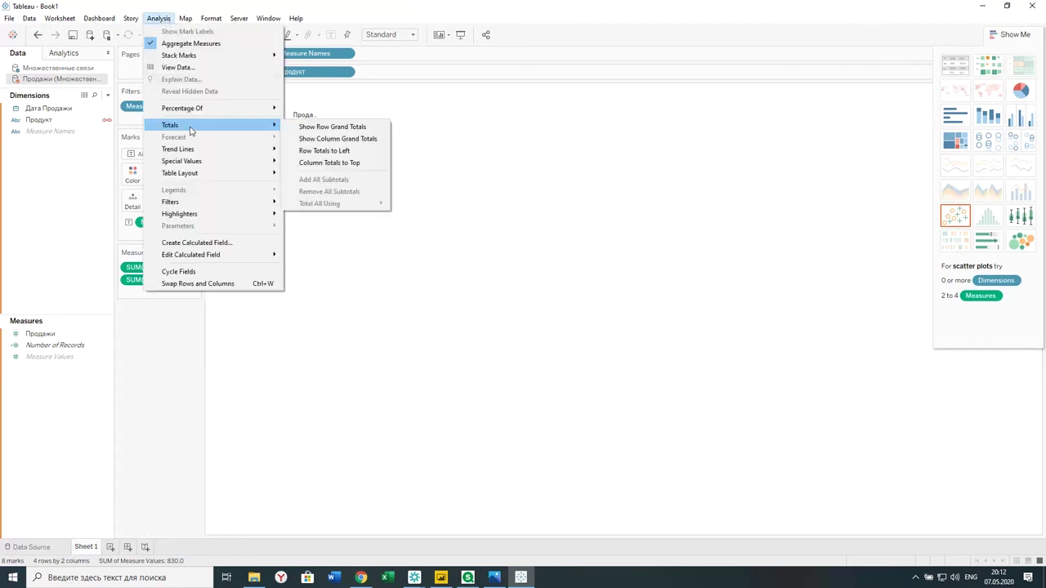
left_click(339, 140)
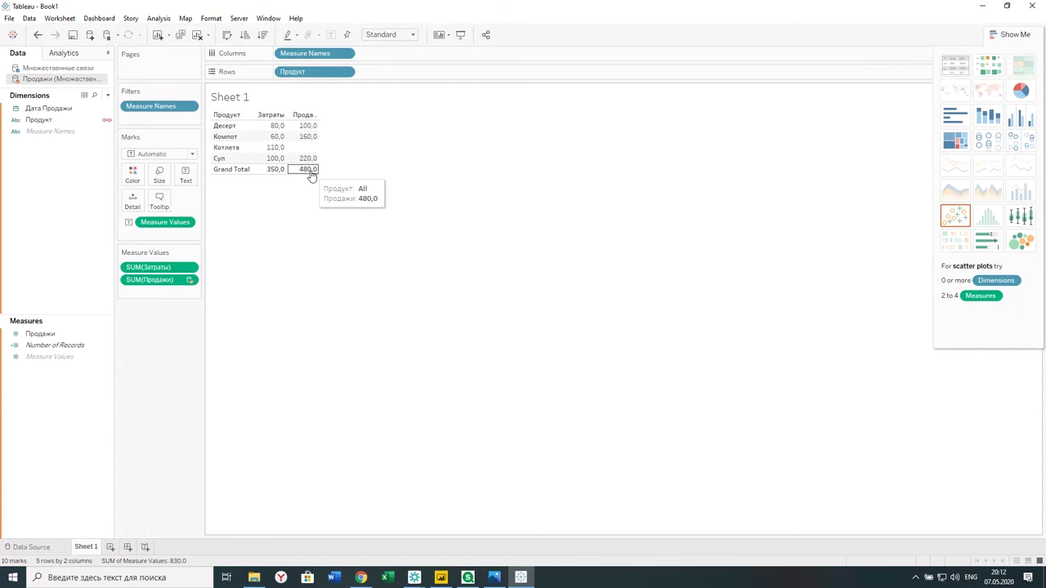
Step: Create a second worksheet with a table of Продажи by Продукт from the Продажи data source
left_click(110, 550)
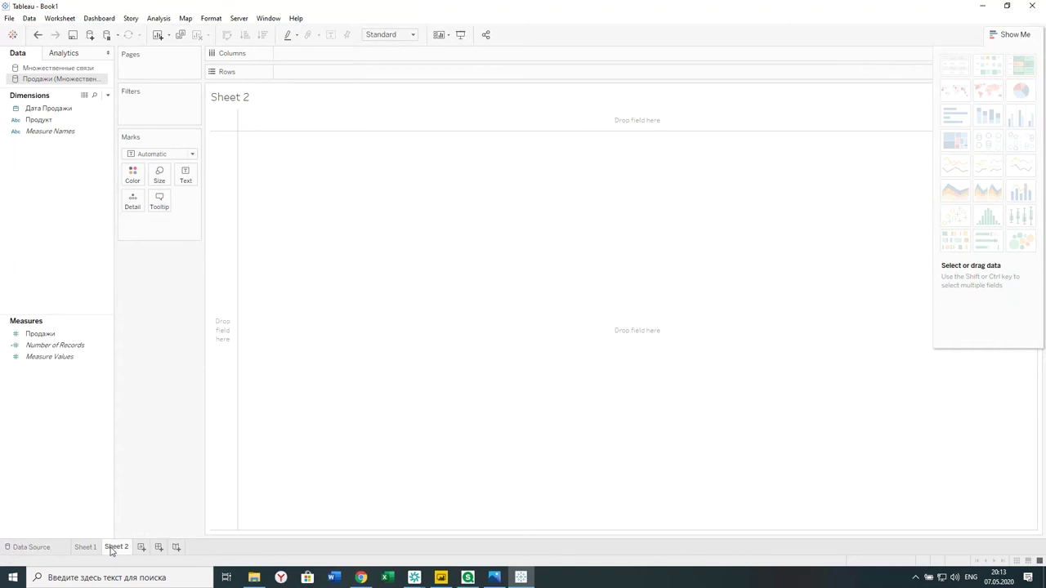
double_click(39, 119)
left_click(49, 334)
double_click(49, 334)
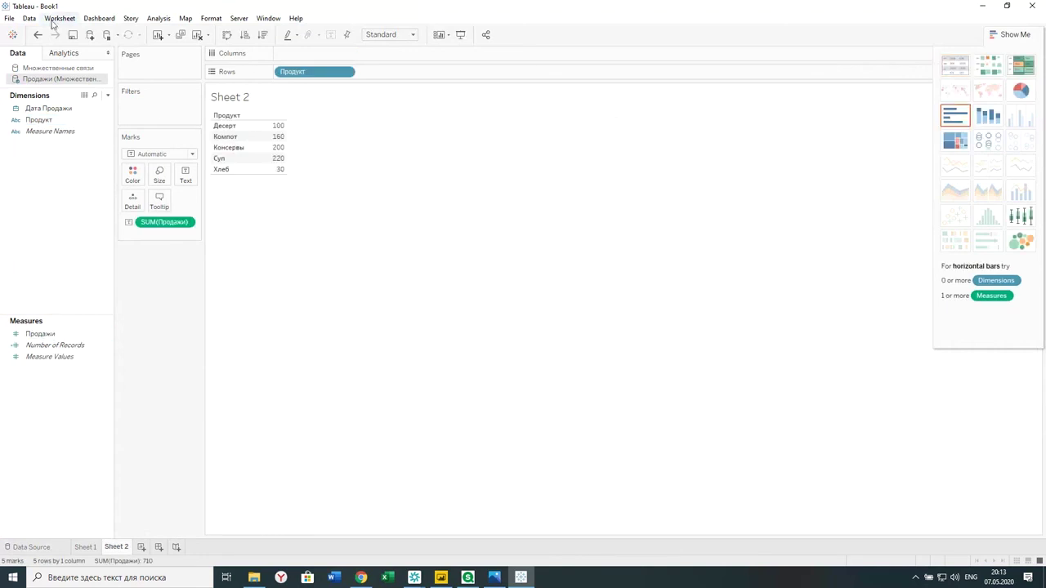
Step: Add the Затраты measure from the Множественные связи data source to the Sheet 2 table
left_click(73, 69)
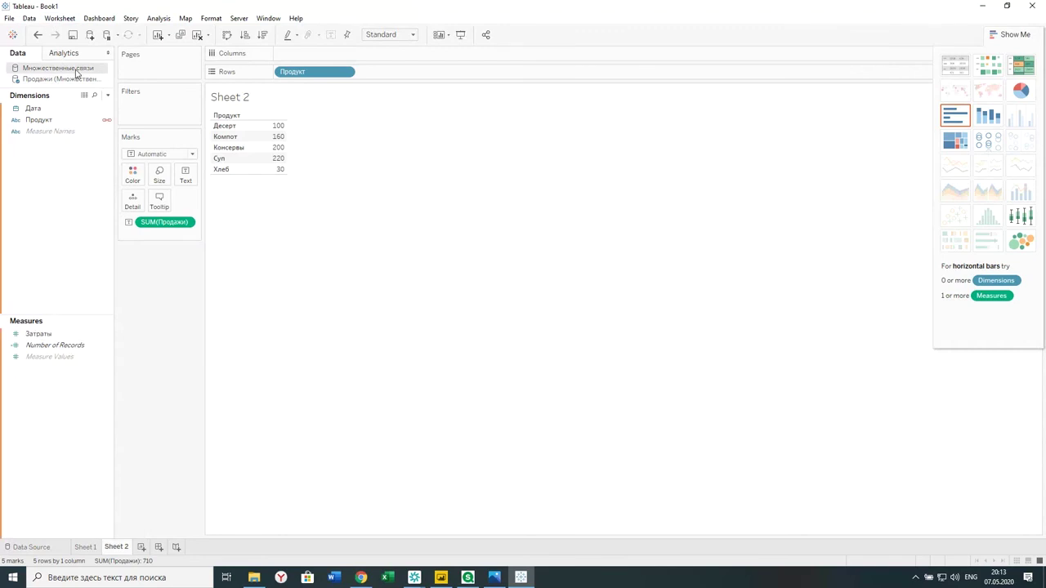
left_click(38, 334)
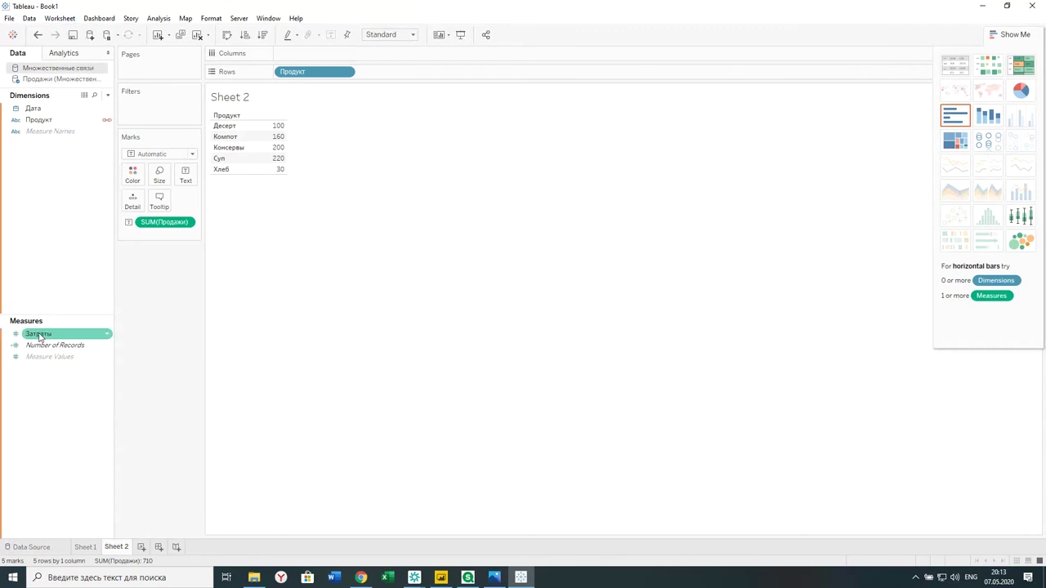
double_click(39, 334)
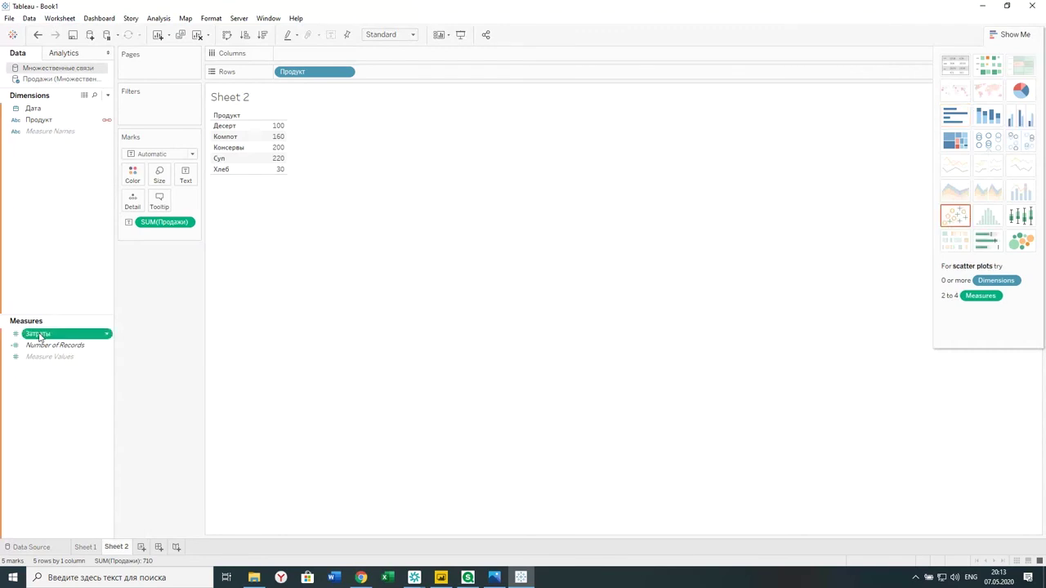
Step: Show column grand totals in the Sheet 2 table and widen its measure columns so the full headings fit
left_click(152, 20)
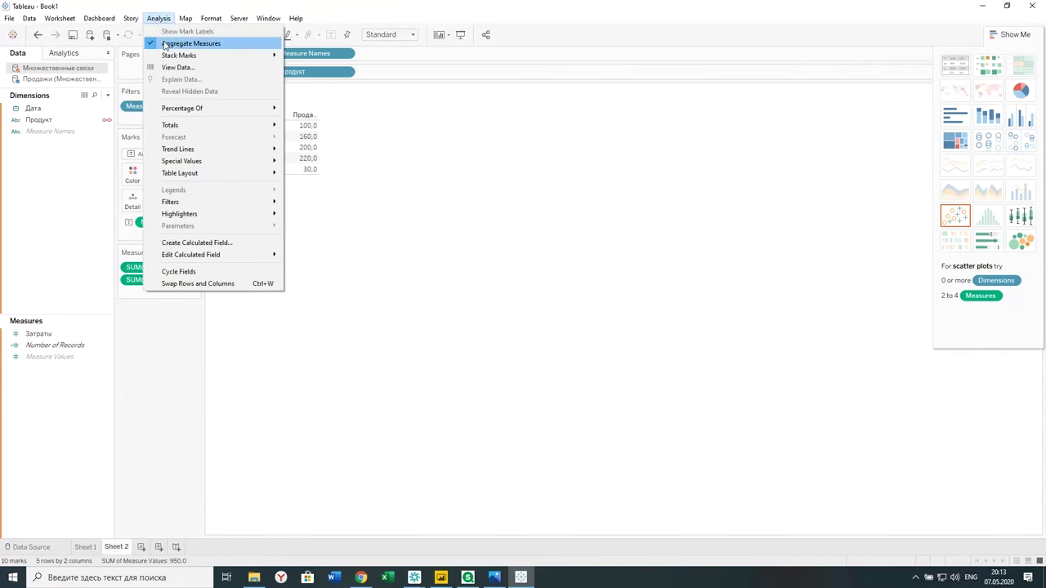
mouse_move(170, 58)
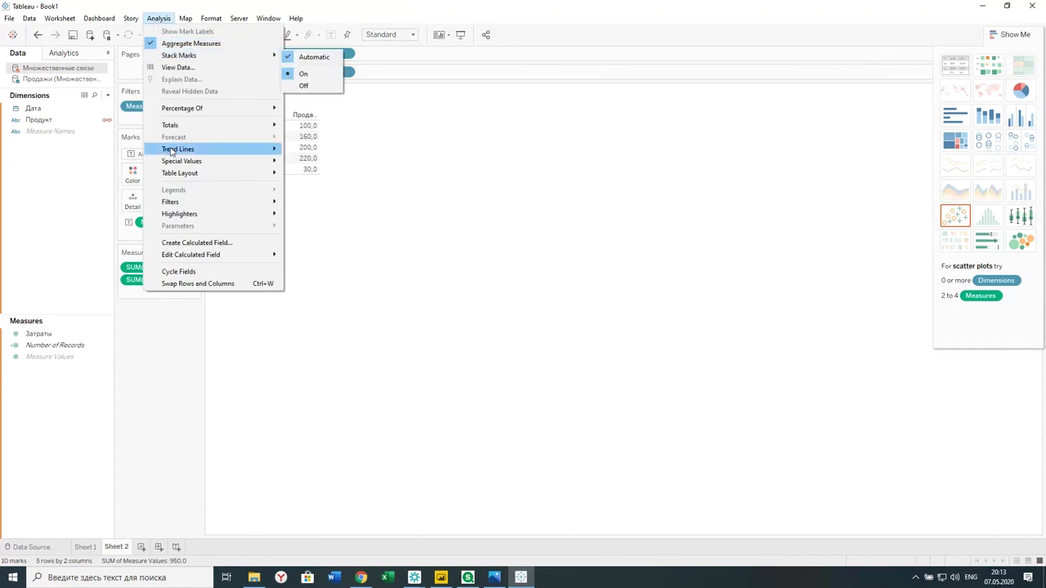
mouse_move(176, 127)
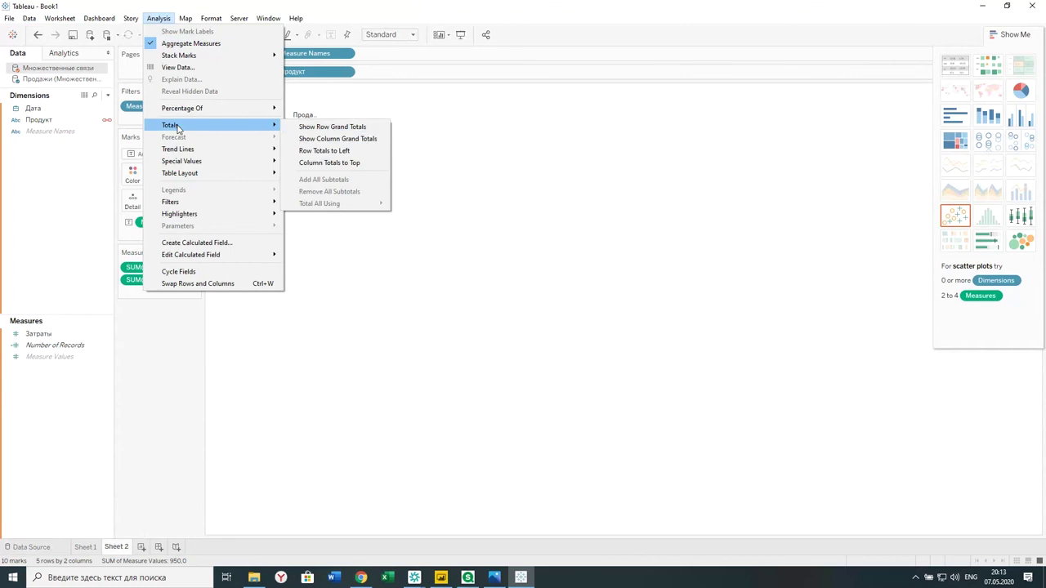
left_click(322, 140)
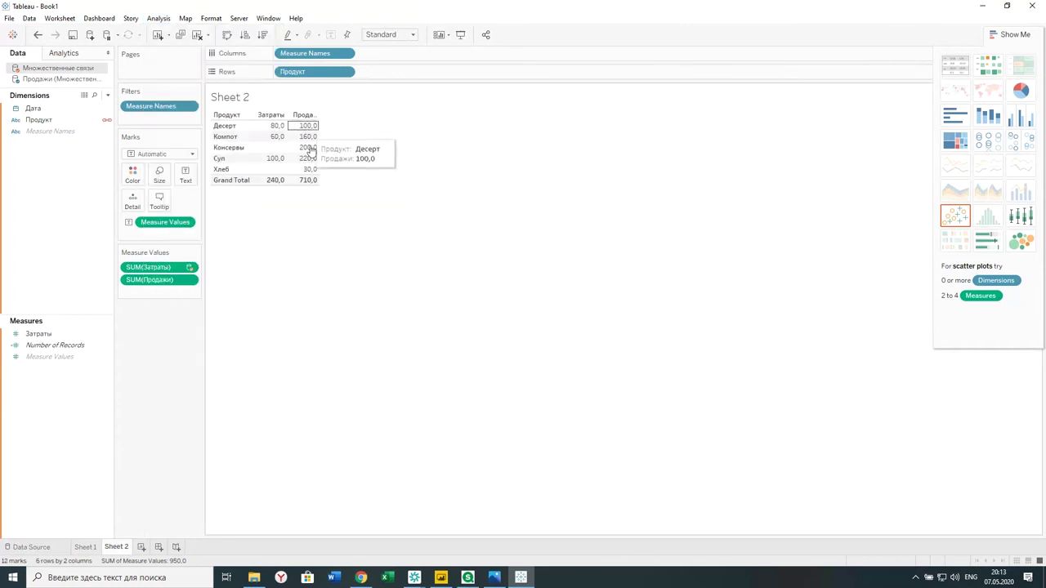
mouse_move(304, 184)
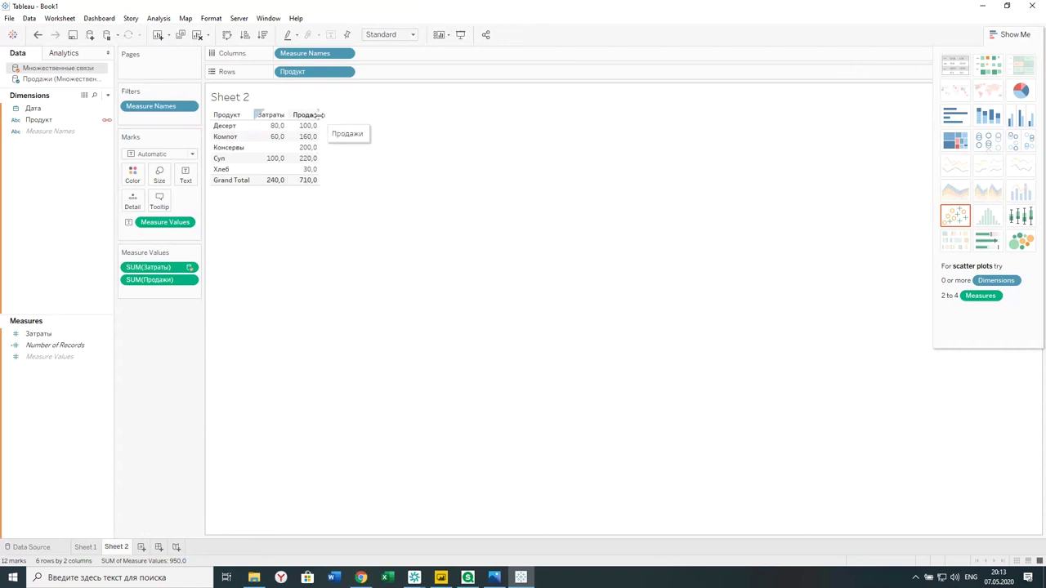
left_click_drag(336, 121, 340, 121)
mouse_move(302, 181)
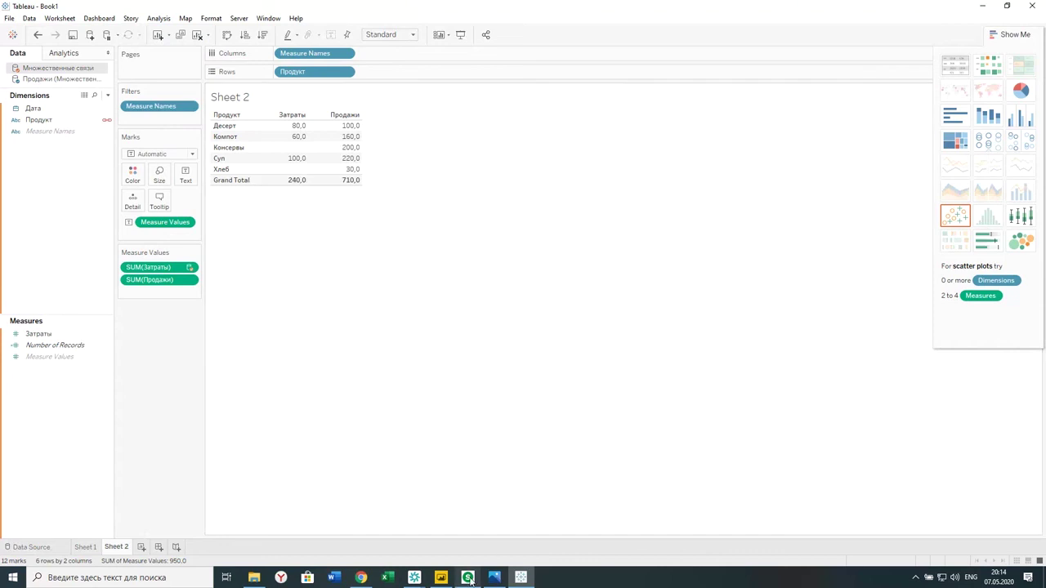
Step: Compare the product tables and their totals in Qlik Sense and Power BI with the one in Tableau
mouse_move(469, 579)
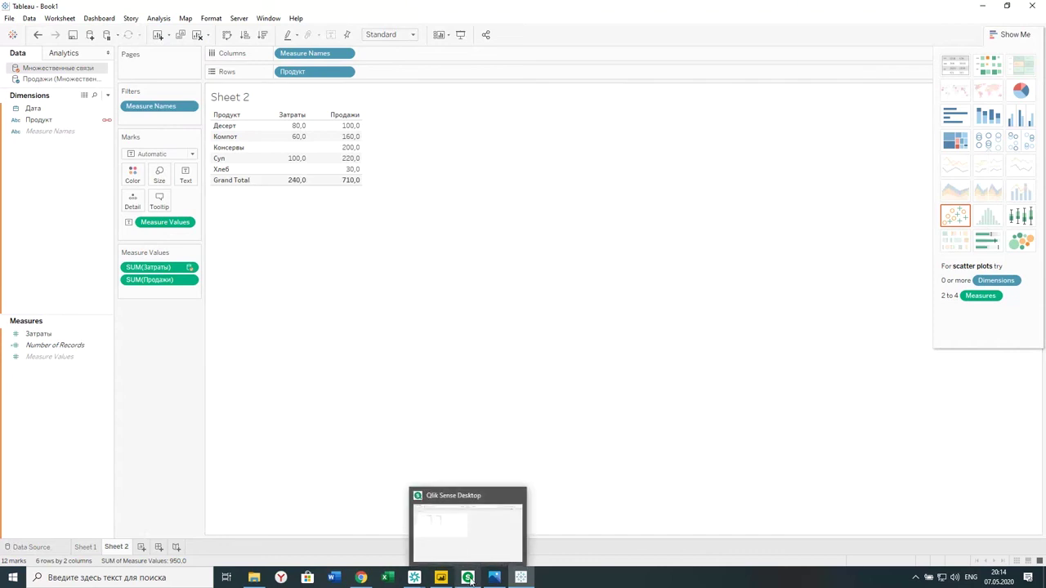
left_click(470, 580)
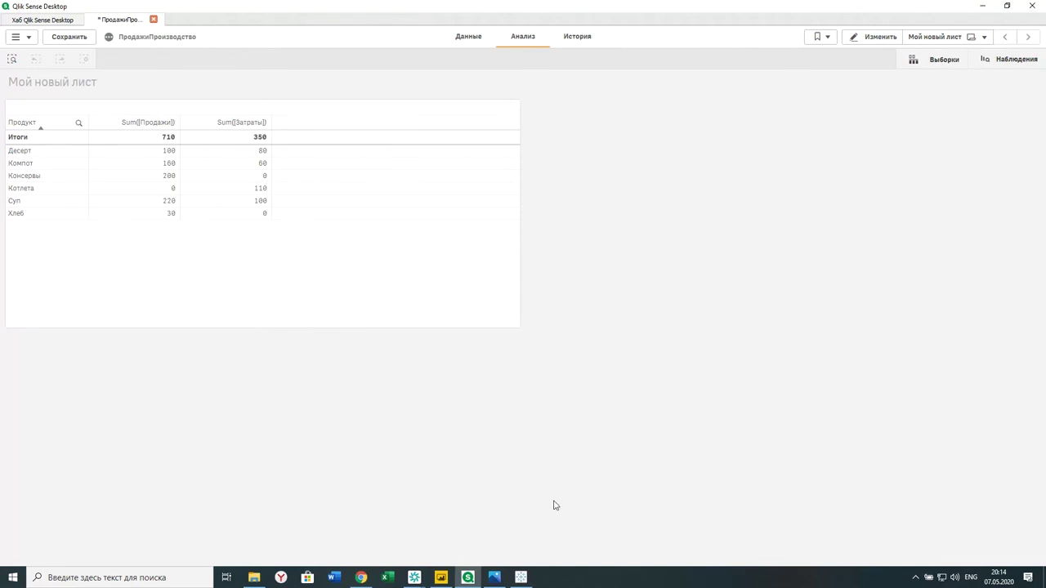
left_click(442, 578)
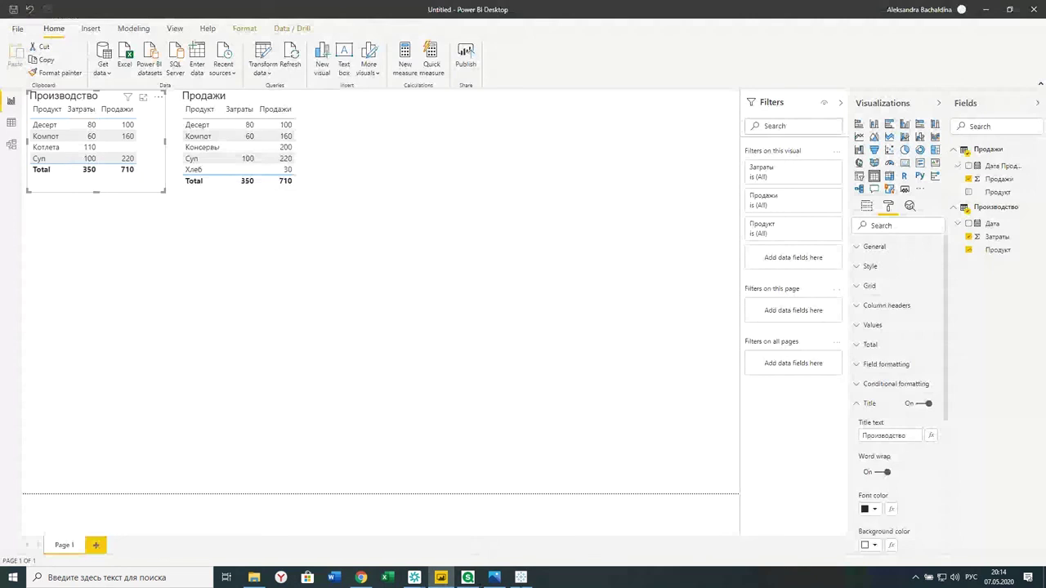
left_click(522, 580)
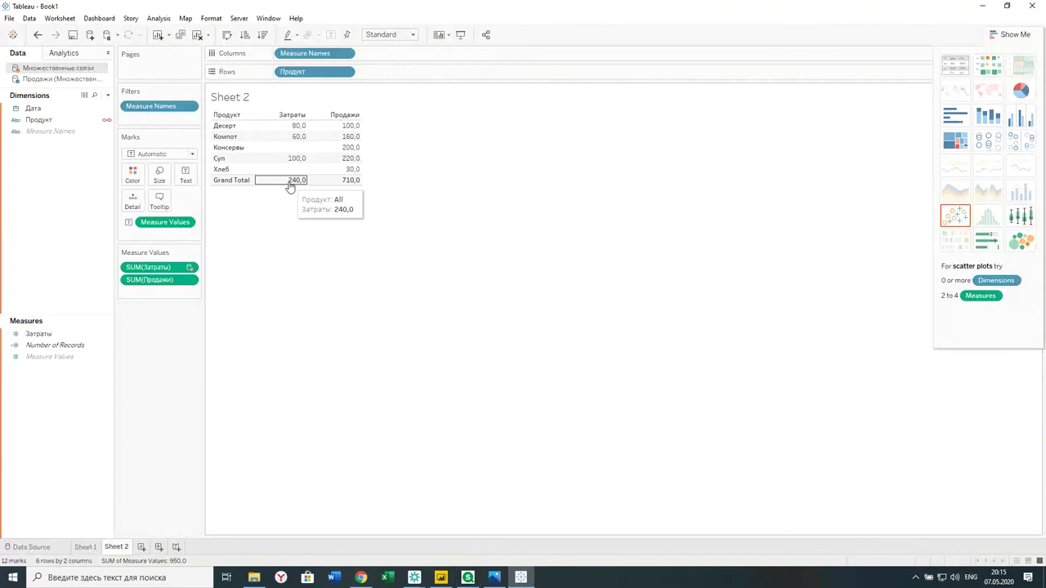
Step: Switch to Power BI and set the application language to Russian (Russia) in the global regional settings
left_click(440, 578)
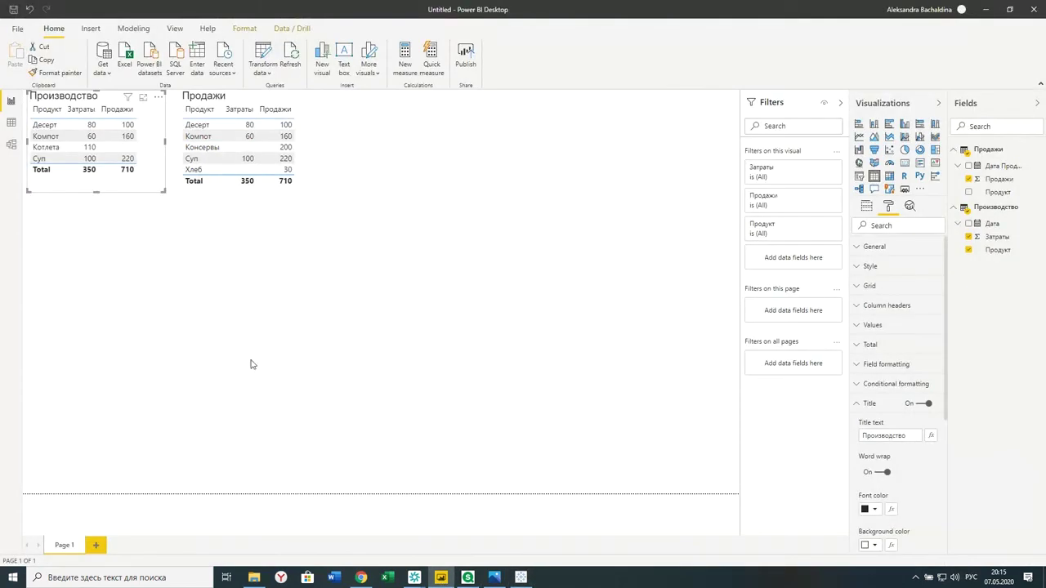
left_click(23, 31)
left_click(74, 201)
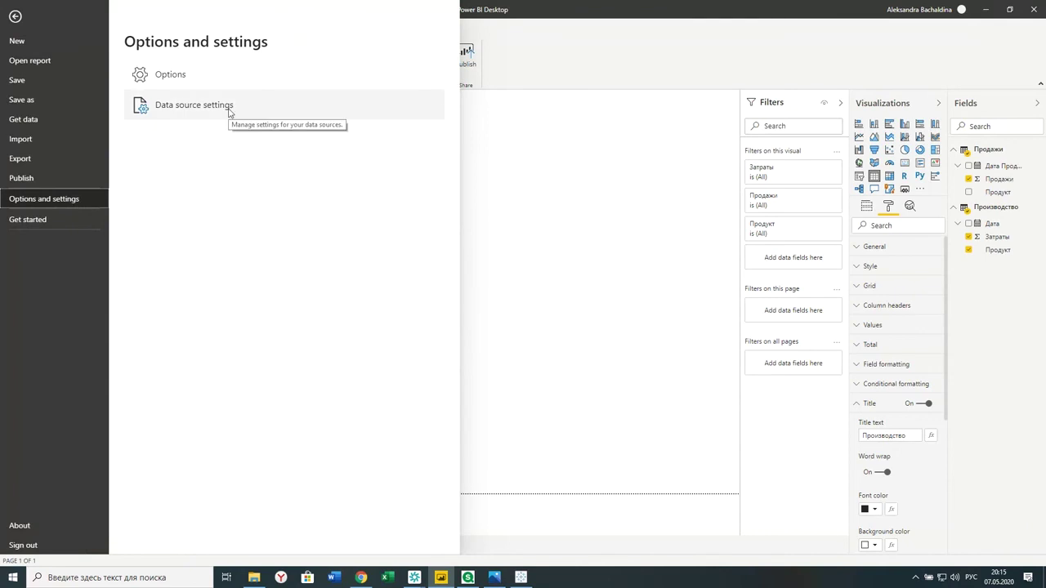
left_click(188, 78)
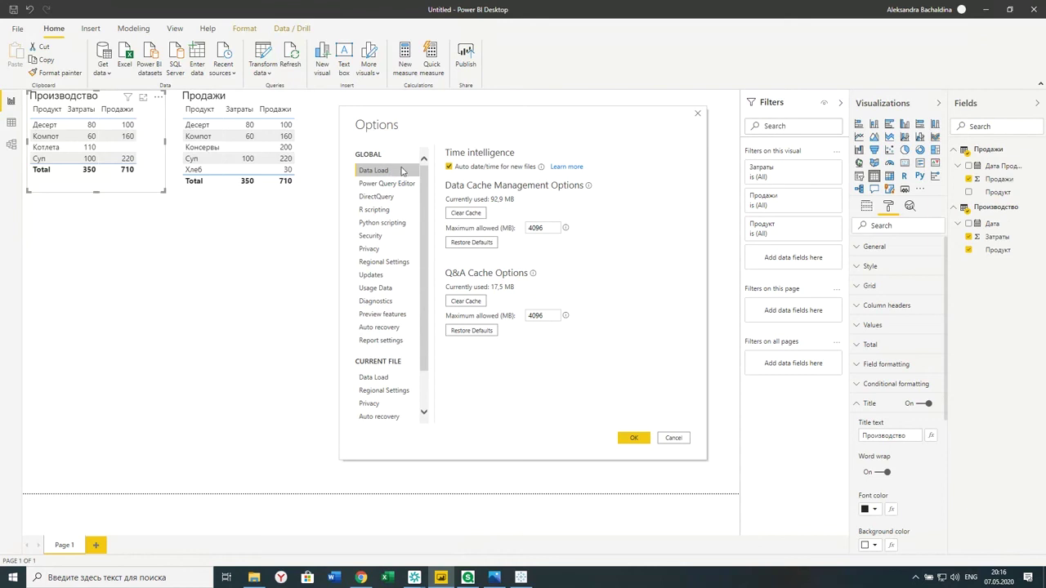
left_click(382, 262)
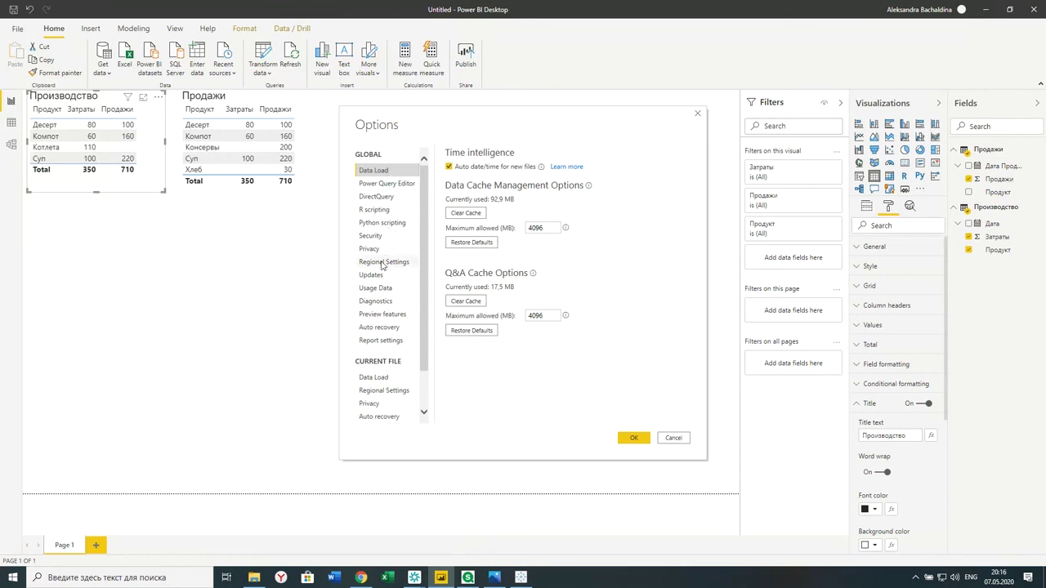
left_click(521, 190)
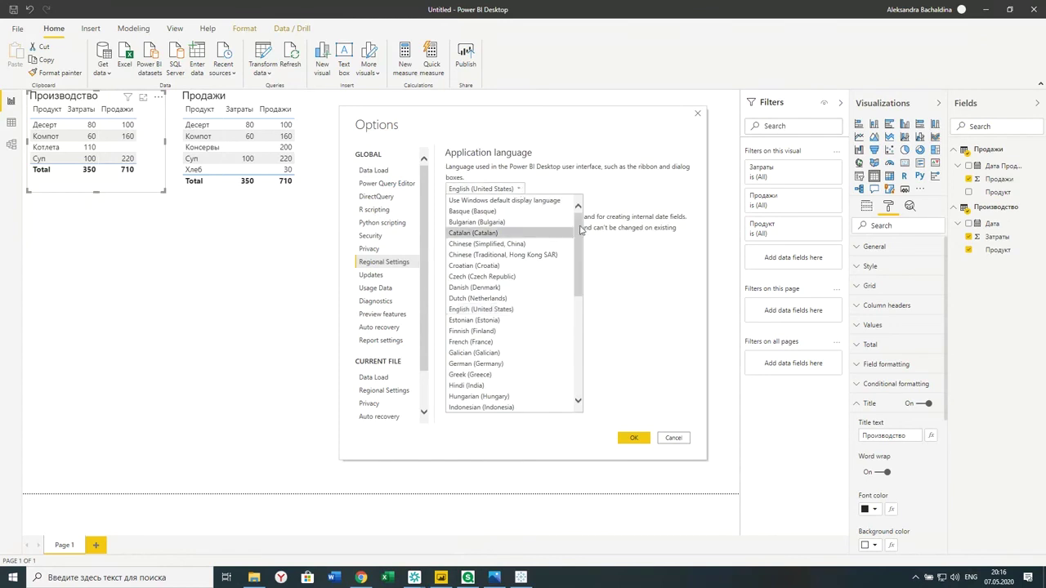
left_click_drag(578, 233, 574, 311)
left_click(518, 338)
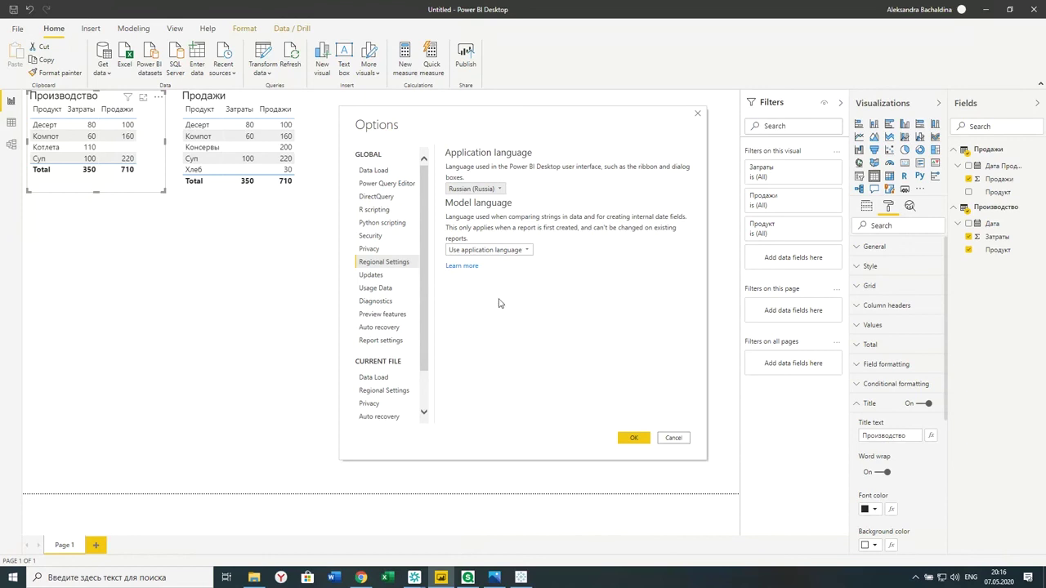
left_click(638, 439)
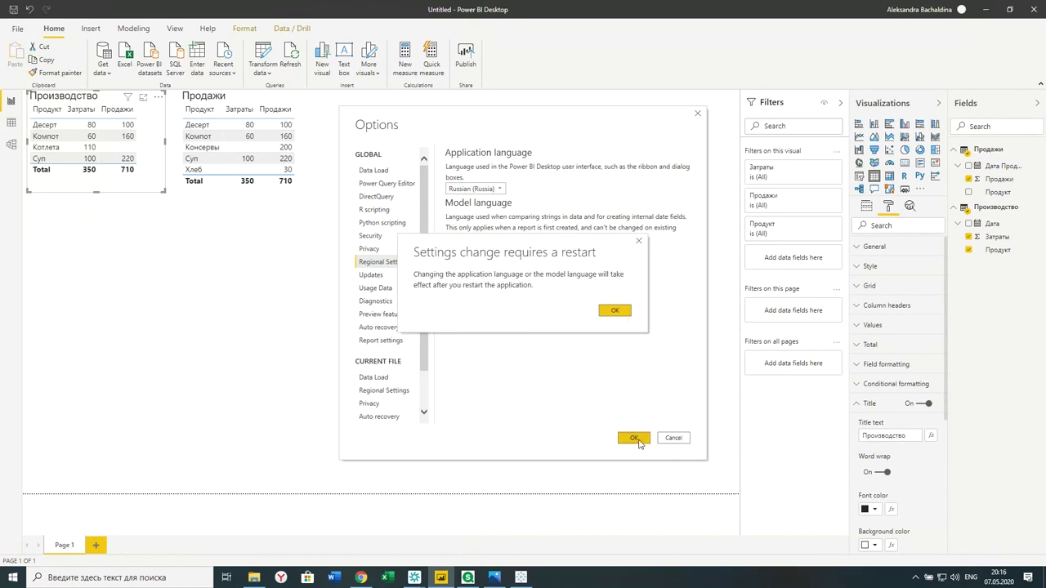
left_click(614, 310)
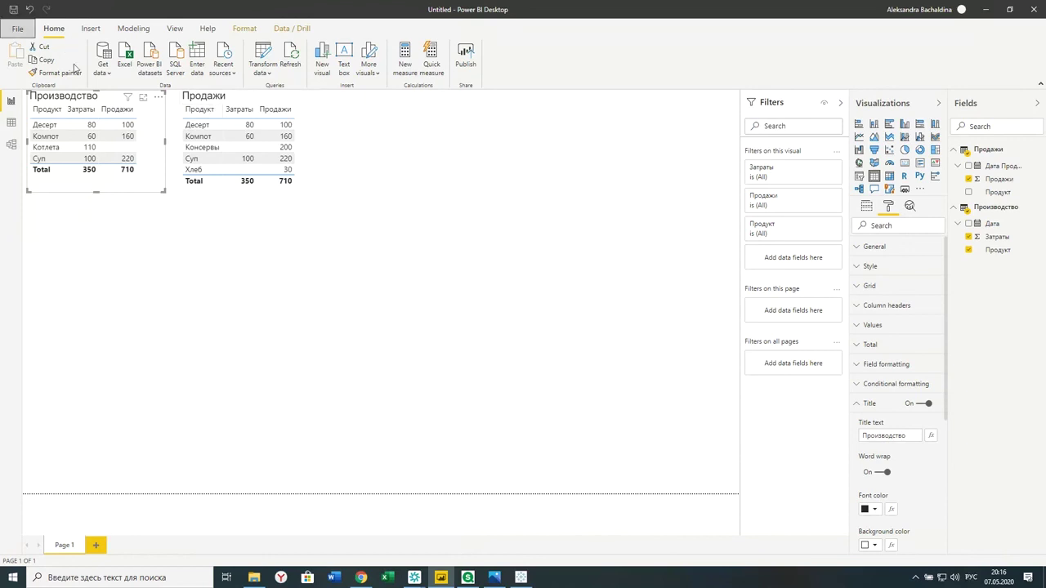
Step: Close Power BI Desktop, saving the report as ПроизводствоПродажи in the Сравнение Qlik Tableau PowerBI folder
left_click(1034, 12)
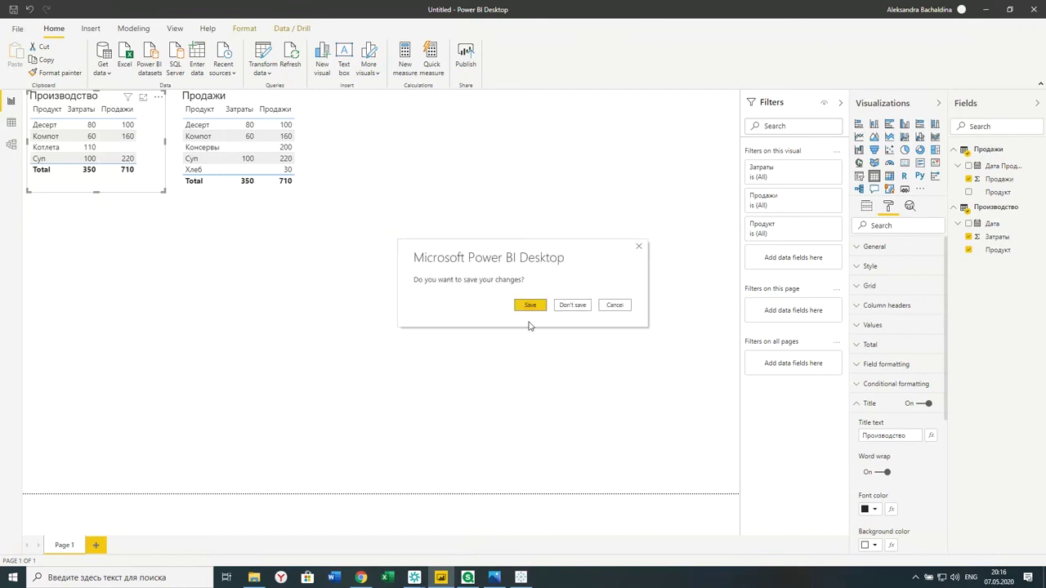
left_click(527, 307)
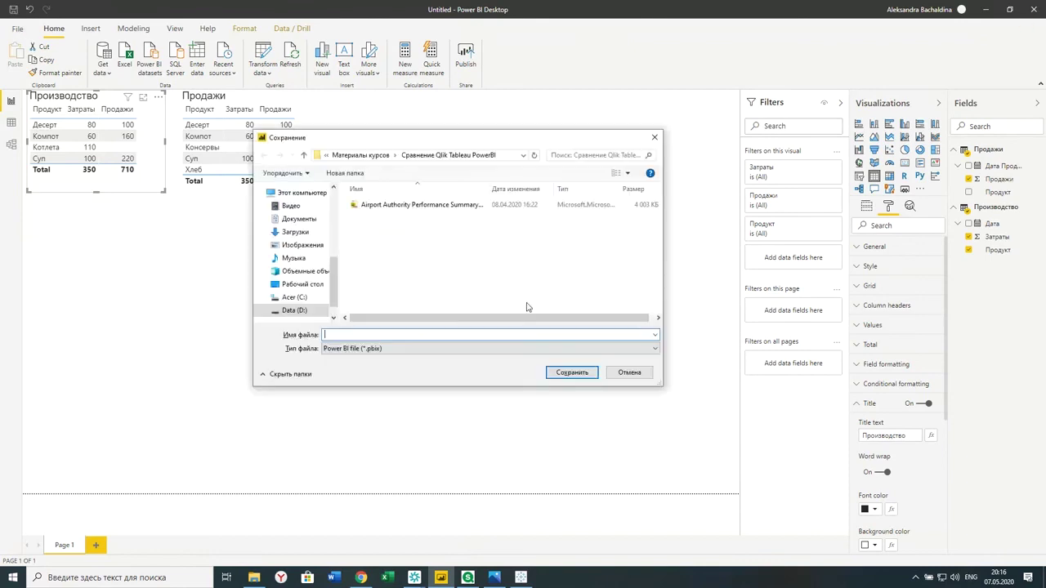
left_click(580, 374)
left_click(394, 337)
type("Ghjl")
key("BackSpace")
key("BackSpace")
key("BackSpace")
key("BackSpace")
type("Ghjl")
key("BackSpace")
key("BackSpace")
key("BackSpace")
key("BackSpace")
key("alt+shift")
type("ПроизводствоПродажи")
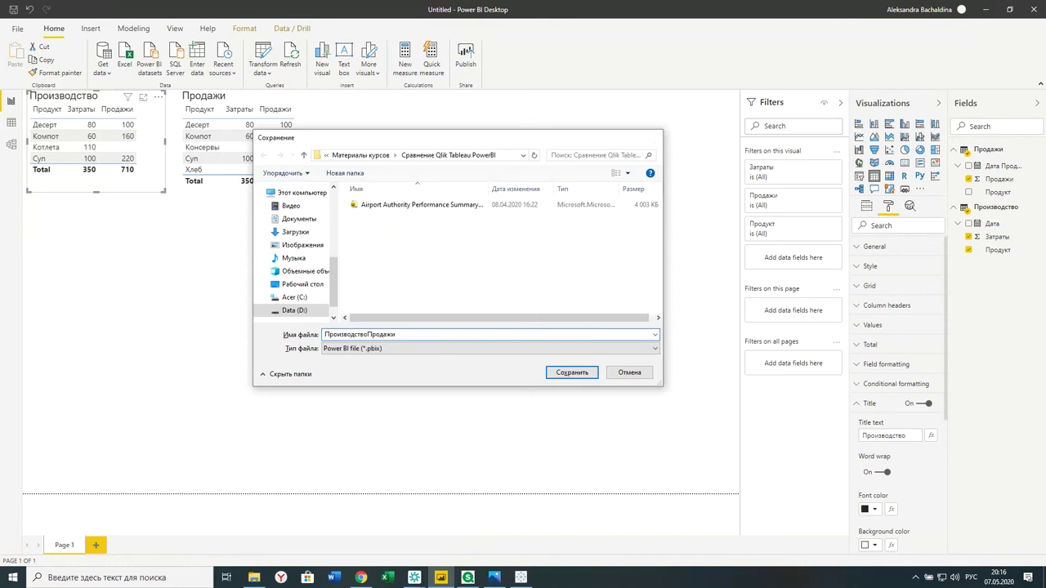
key("Return")
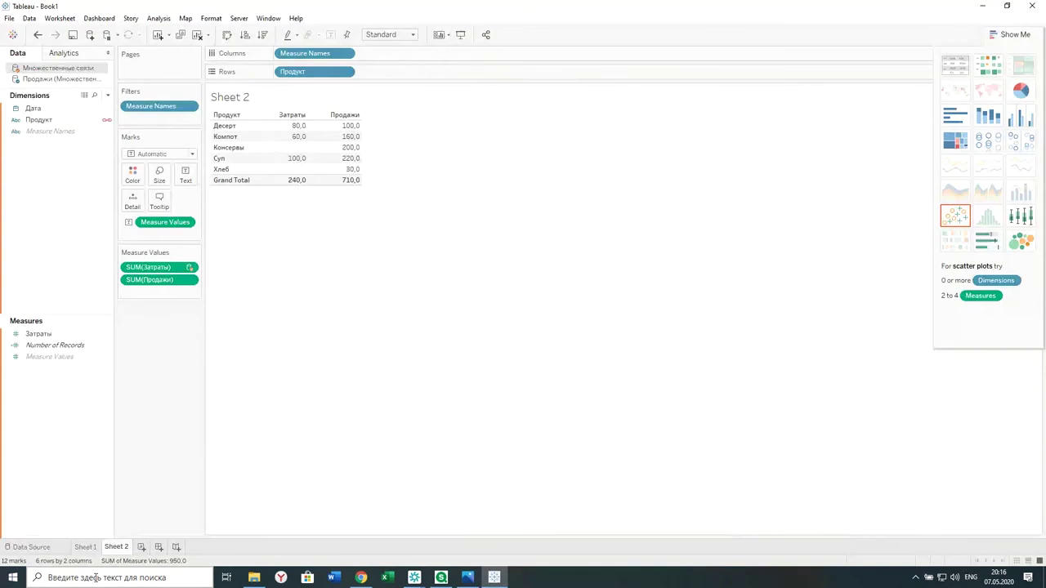
Step: Start Power BI Desktop again and bring its start window to the front once it has loaded
left_click(64, 578)
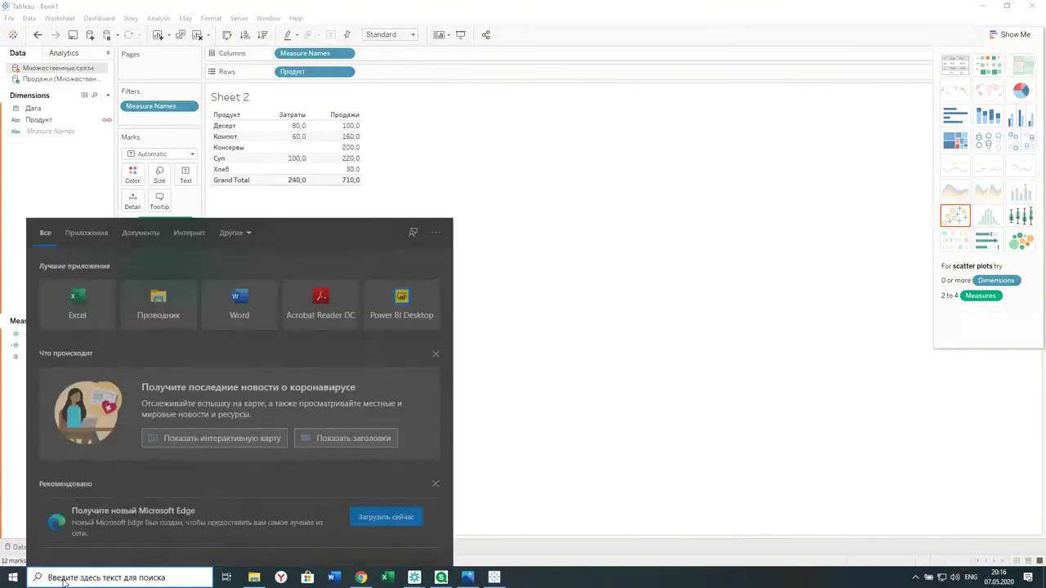
type("po")
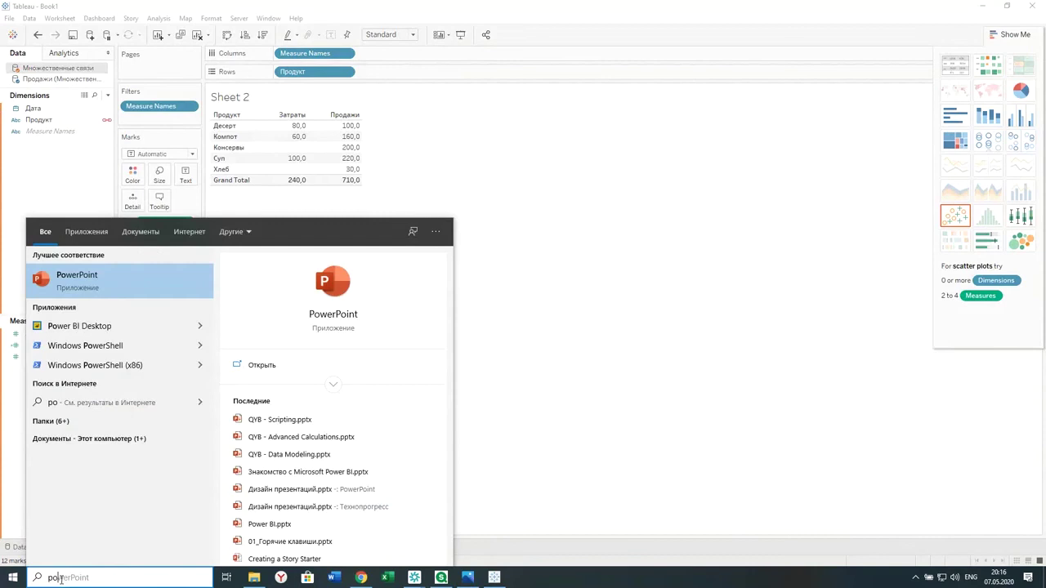
left_click(82, 328)
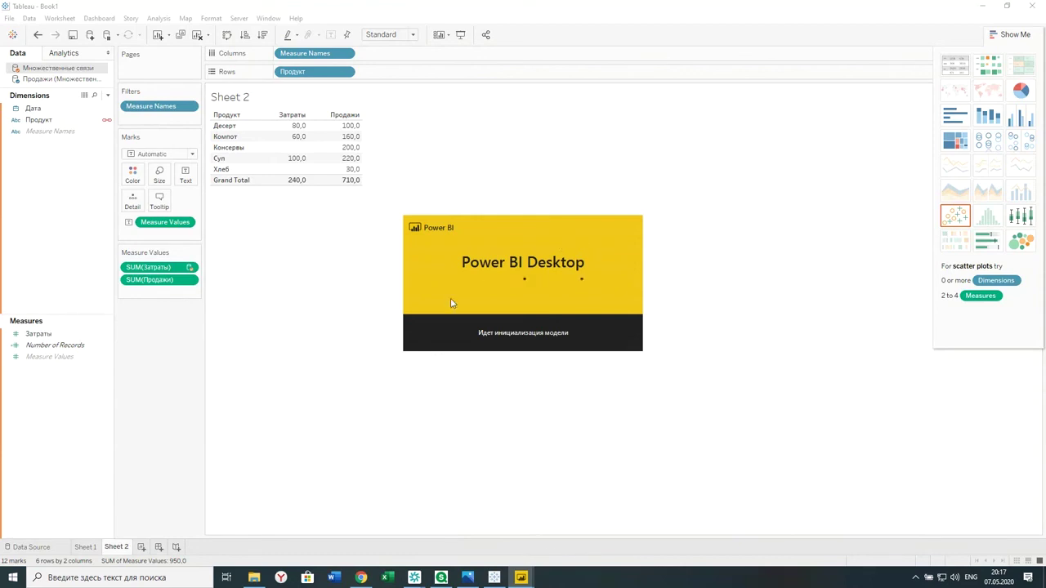
left_click(442, 577)
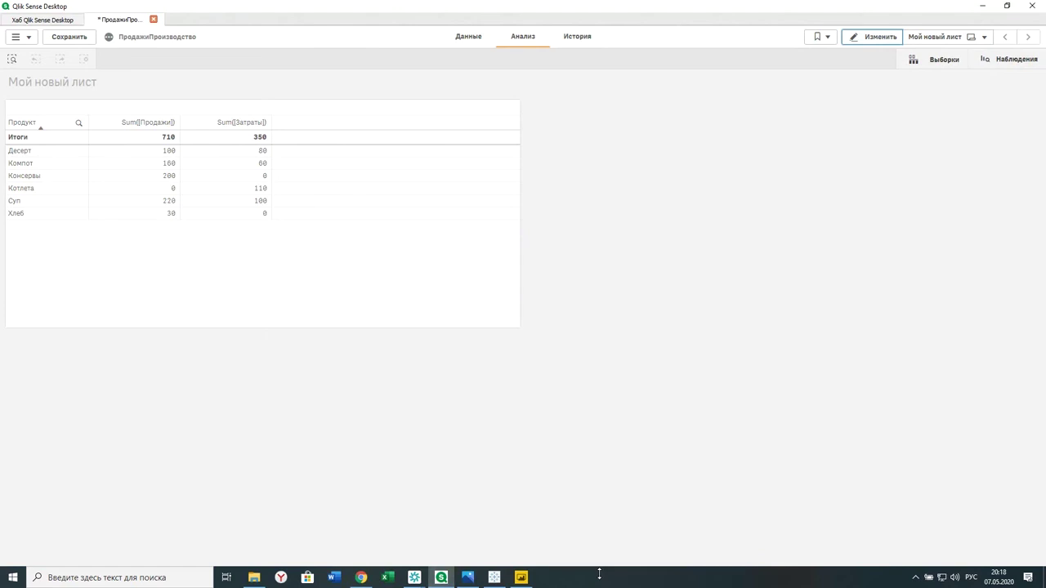
left_click(496, 579)
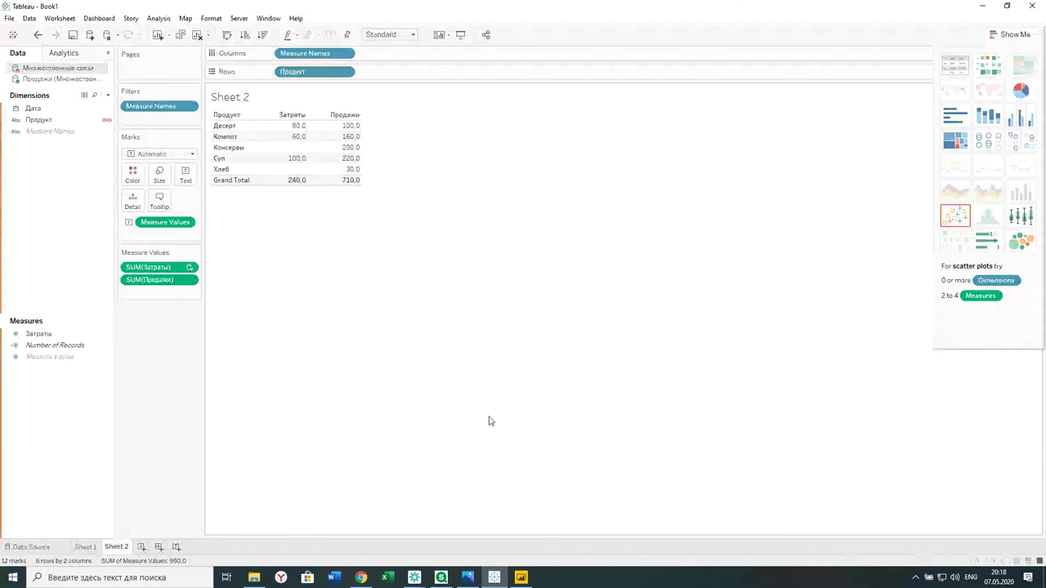
key("alt+Tab")
key("alt+Tab")
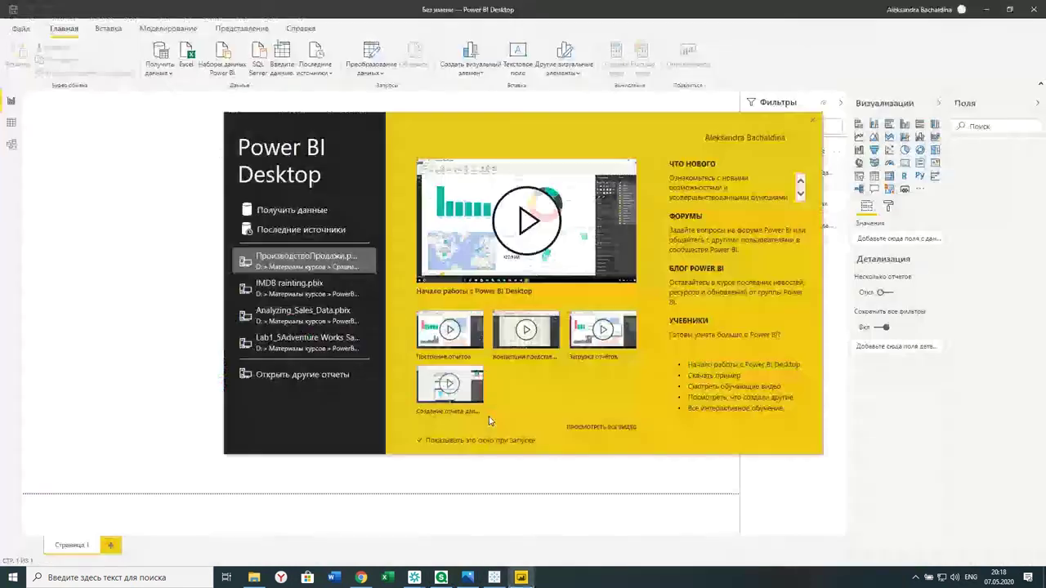
Step: Open Sales Matrix оформ.xlsx in Excel, examine the country, product and year headings and sales values on the Sales sheet, and close it
left_click(254, 577)
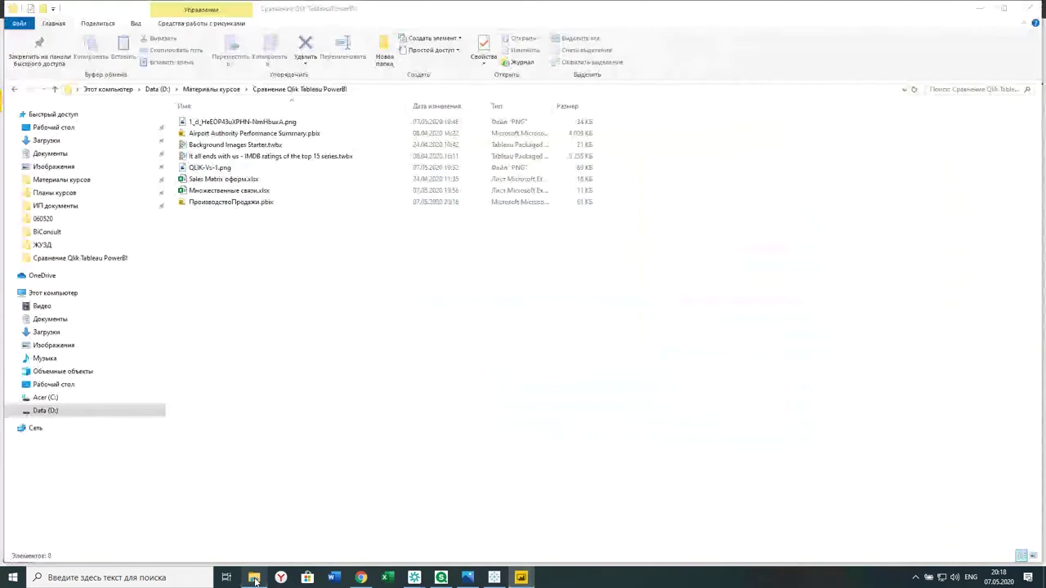
double_click(227, 180)
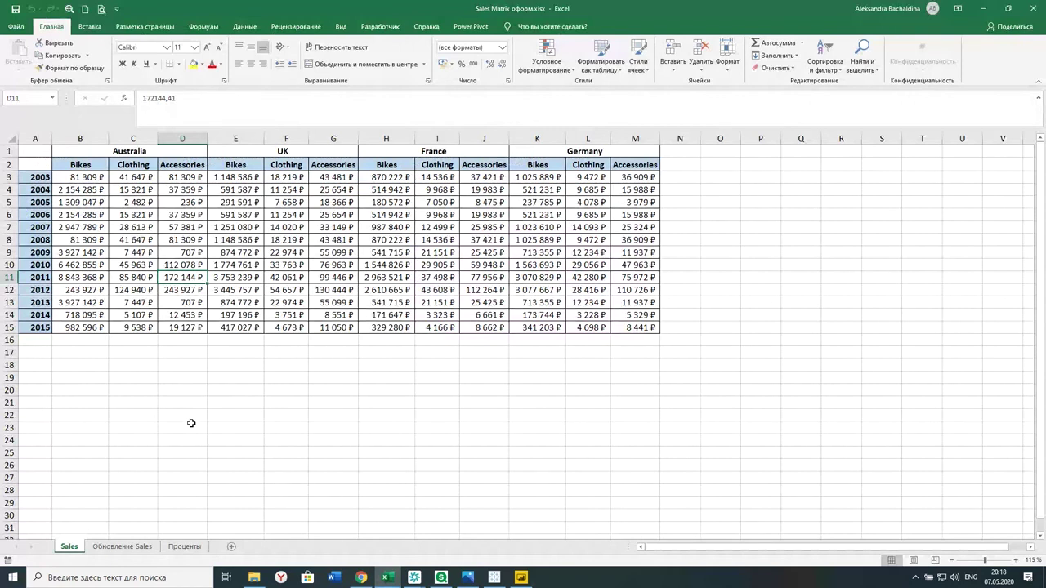
left_click(90, 151)
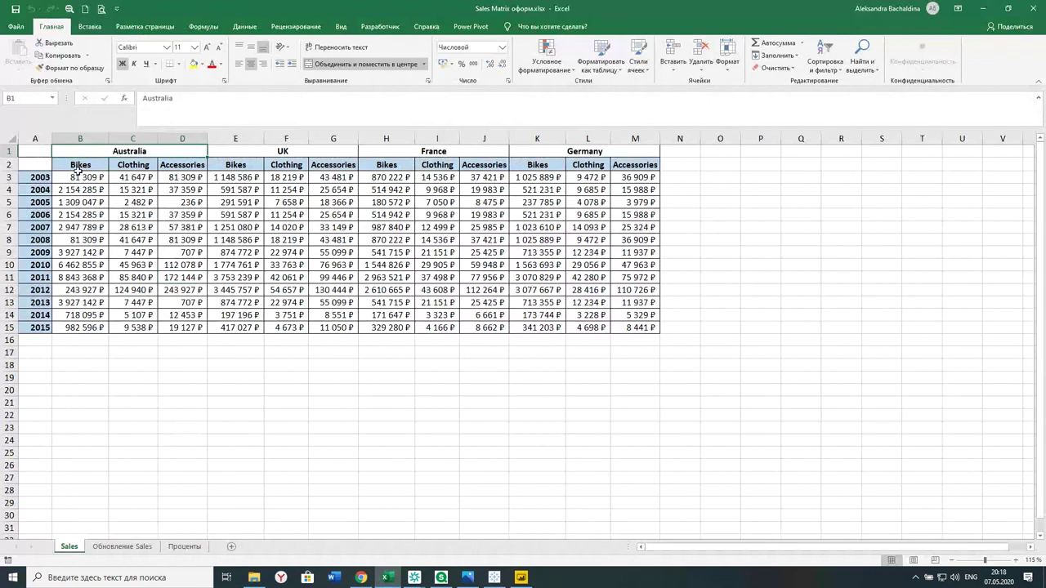
left_click_drag(79, 167, 196, 168)
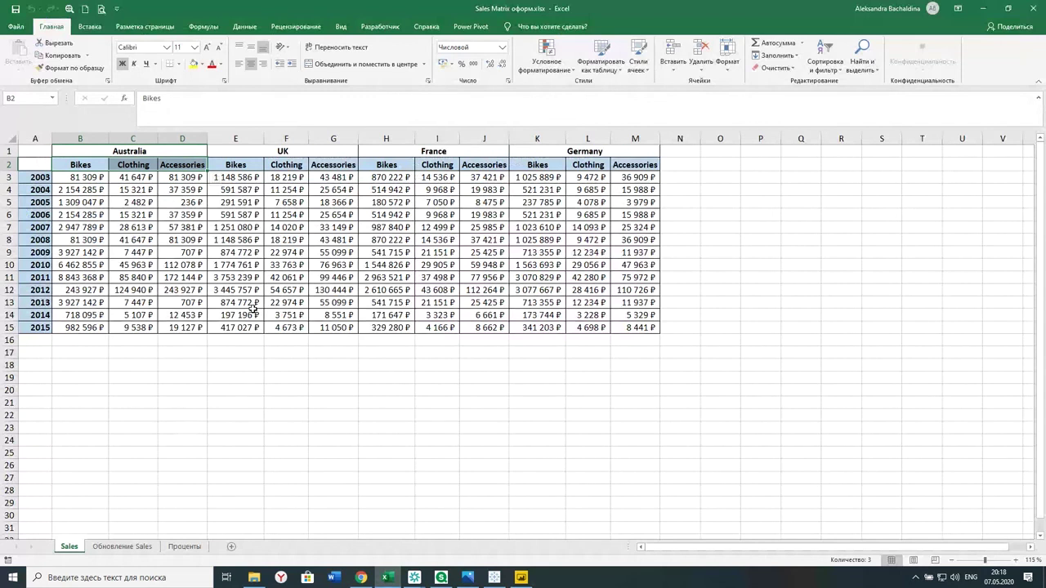
left_click(30, 179)
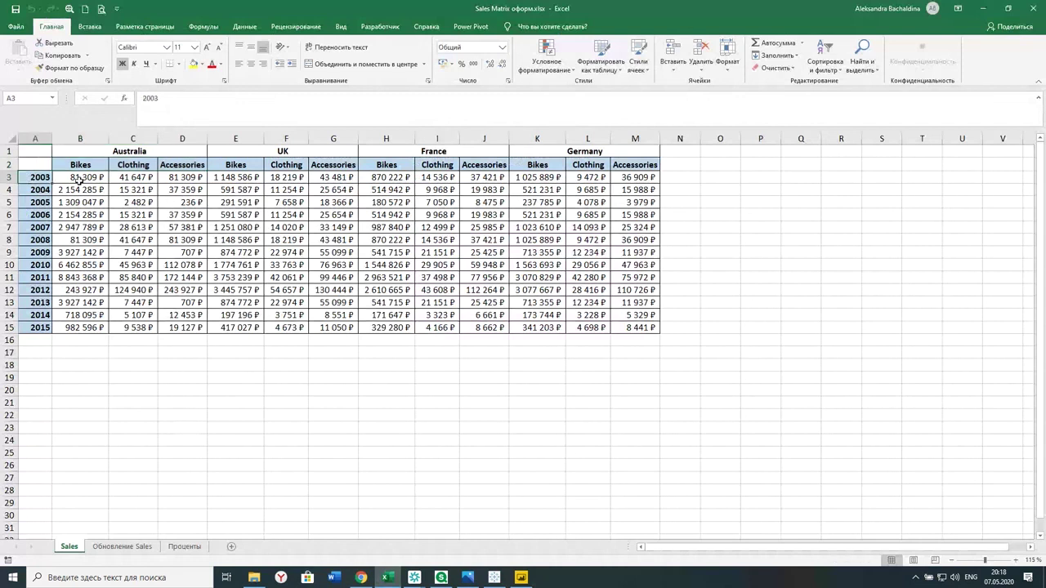
left_click(80, 177)
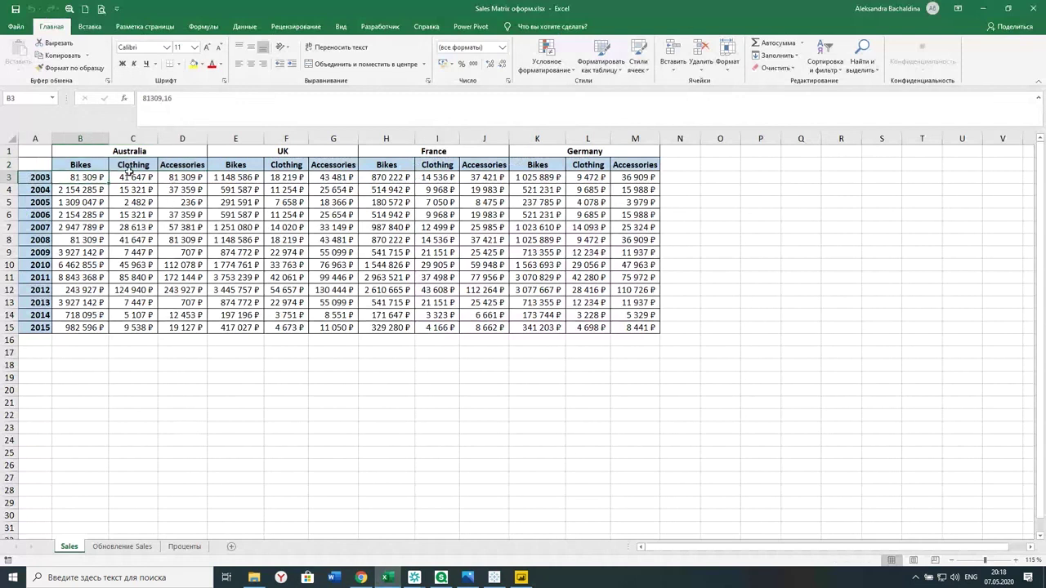
left_click_drag(62, 182, 631, 329)
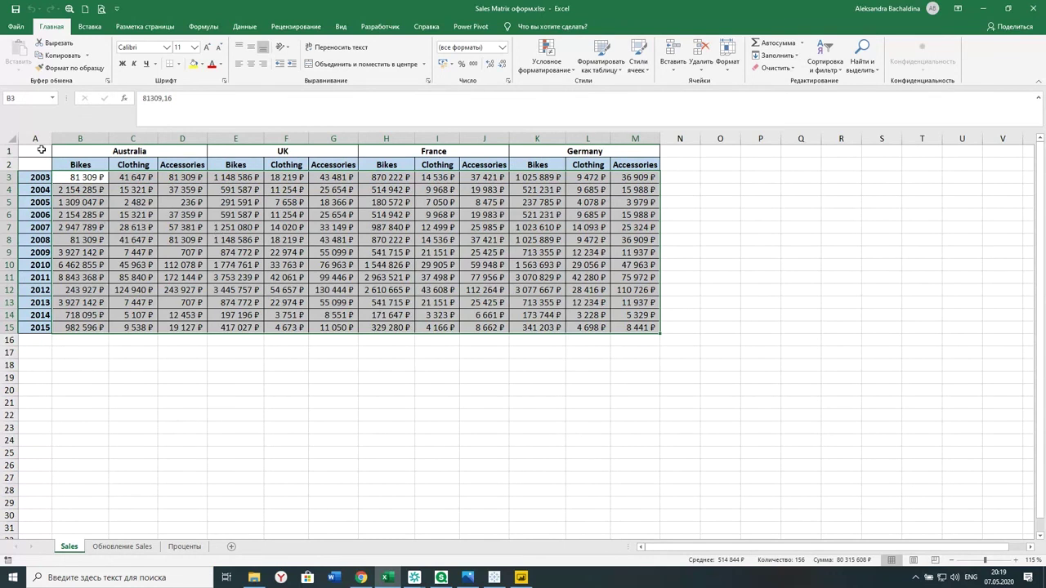
left_click_drag(41, 149, 601, 331)
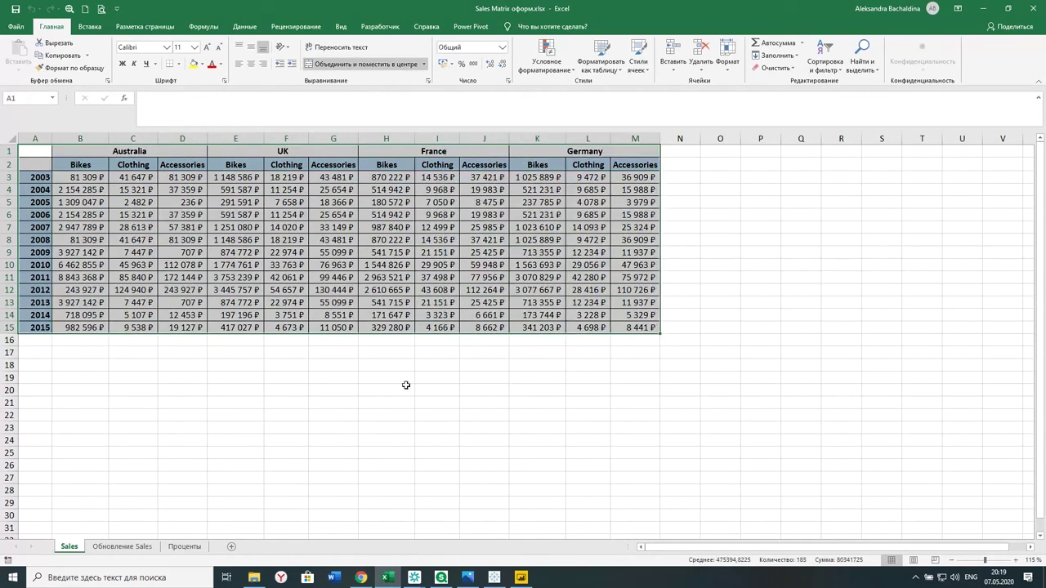
left_click(1035, 12)
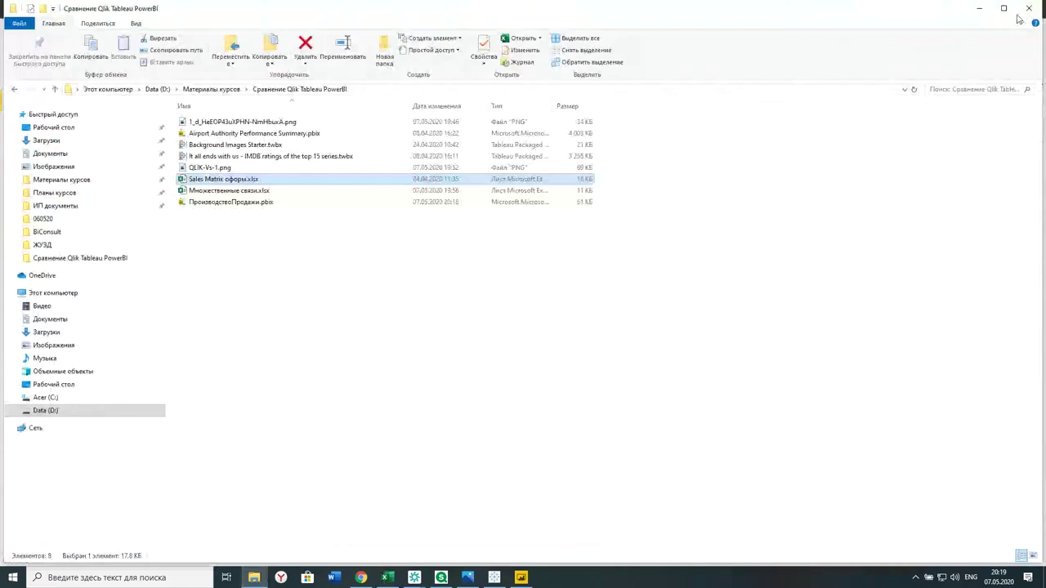
Step: Switch to Power BI, connect to the Excel workbook Sales Matrix оформ.xlsx and open its Sales sheet for transformation in Power Query
left_click(522, 578)
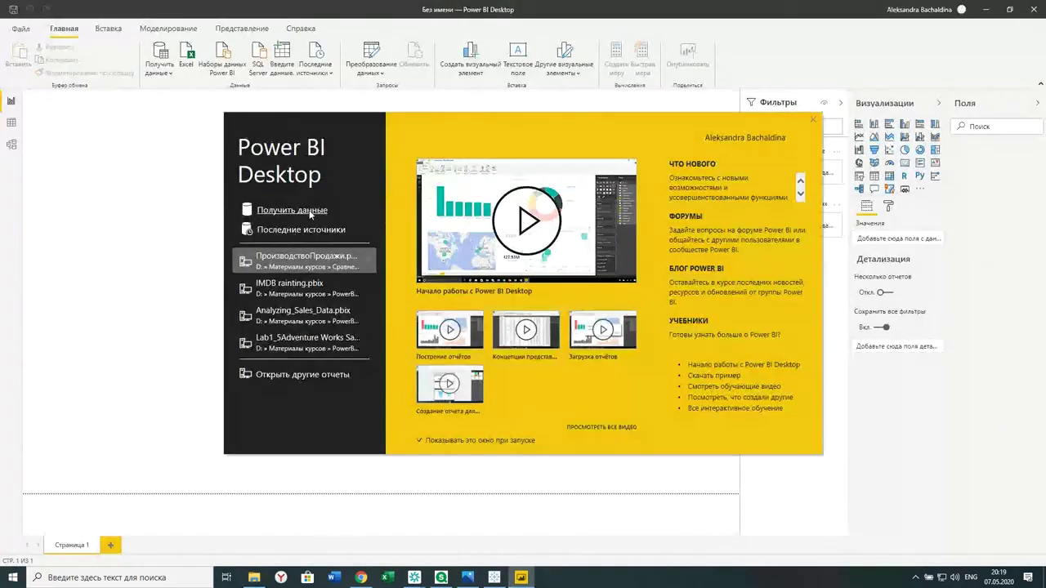
left_click(308, 214)
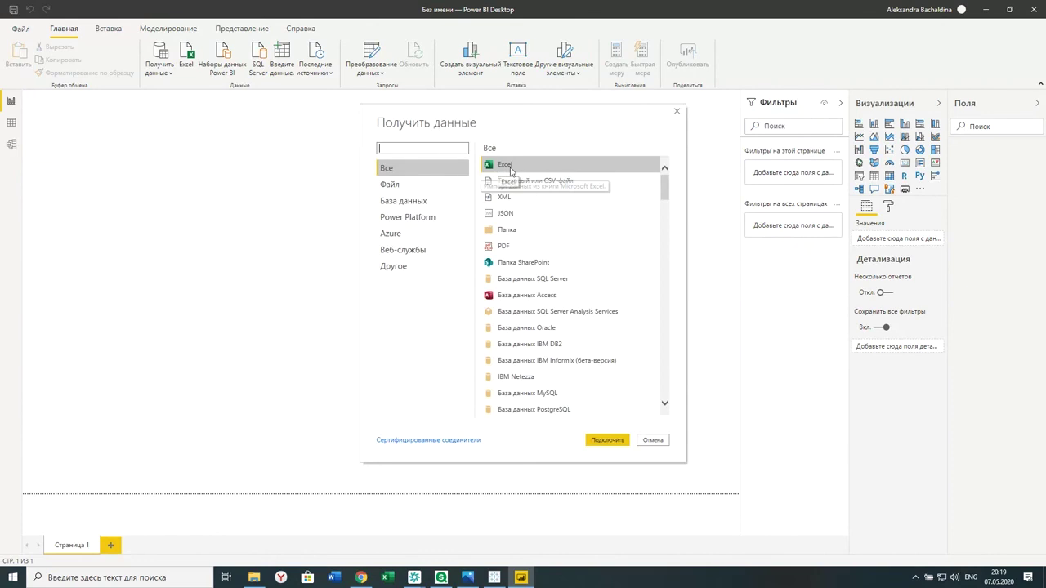
left_click(607, 441)
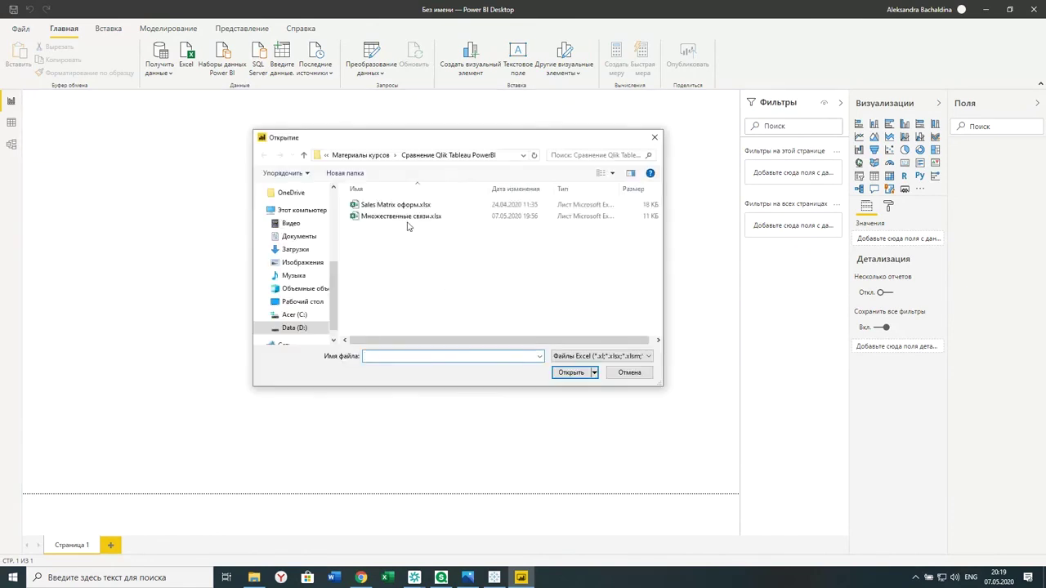
left_click(407, 206)
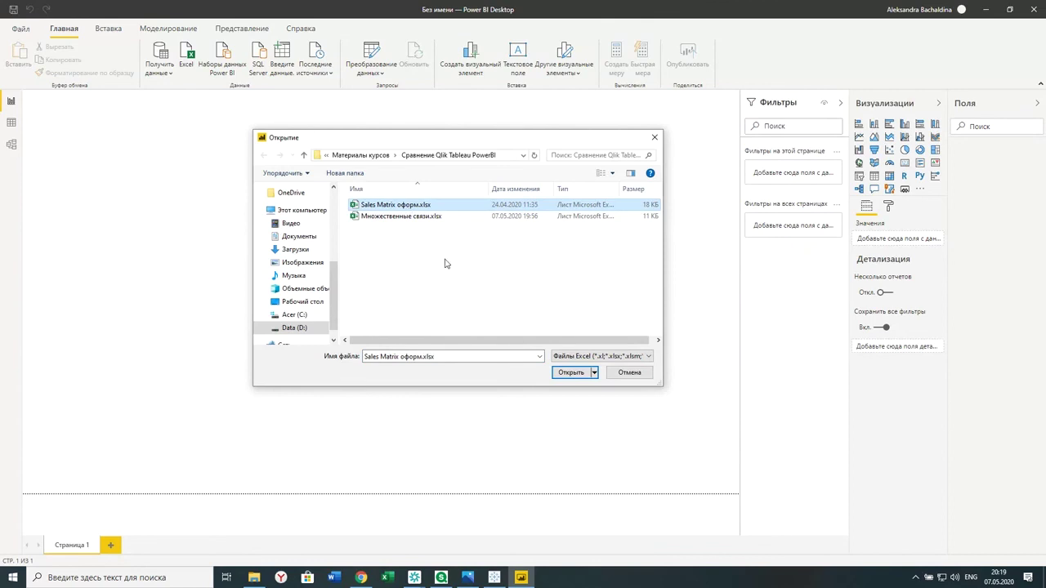
left_click(571, 373)
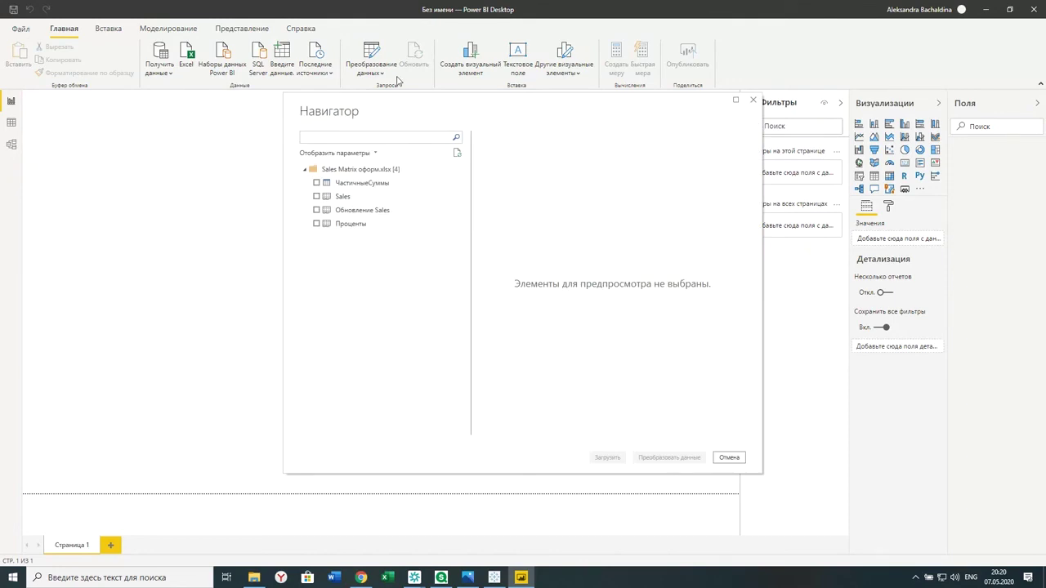
left_click(317, 197)
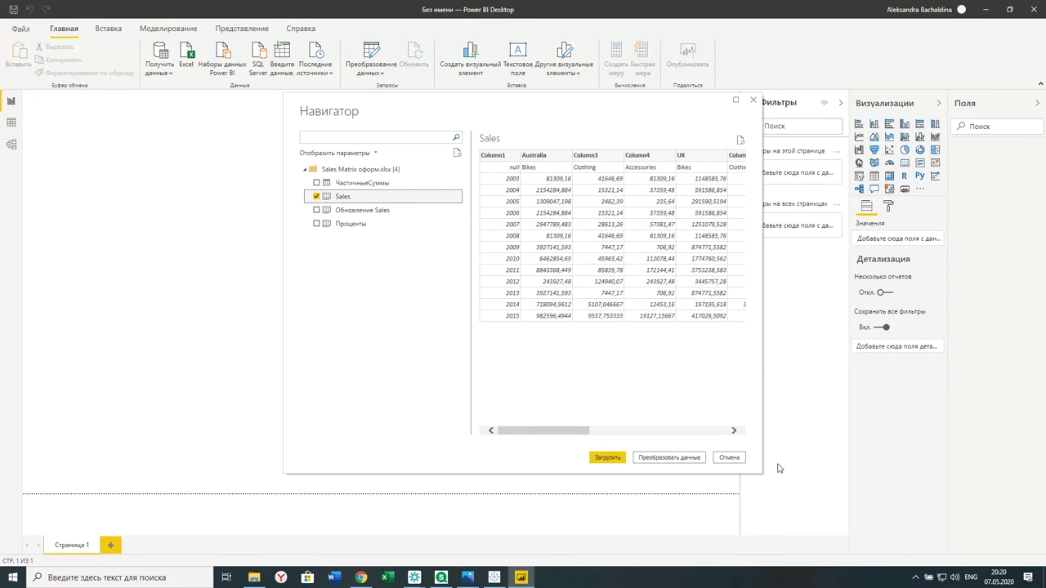
left_click(680, 460)
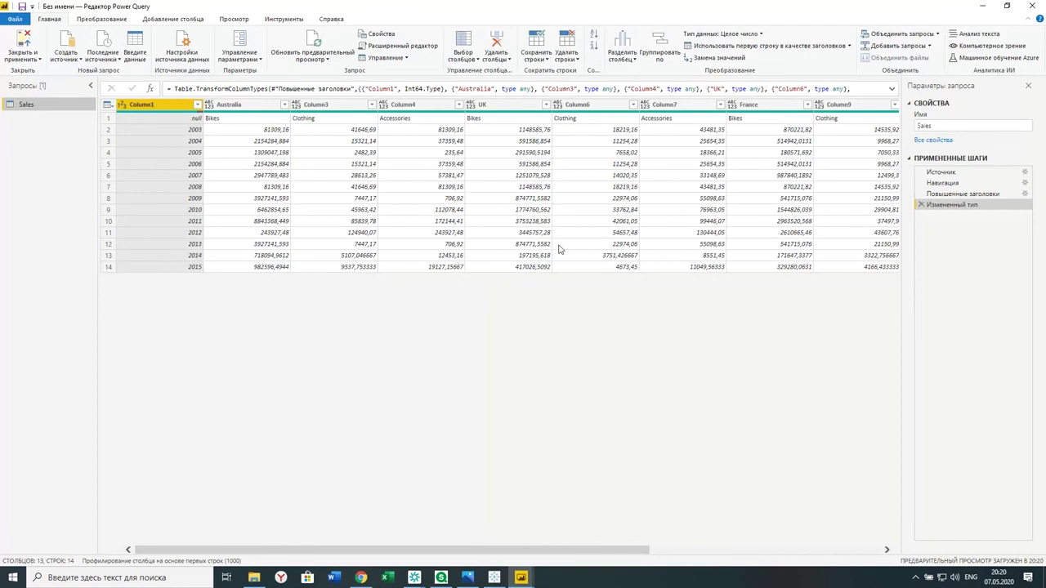
Step: Delete the Измененный тип and Повышенные заголовки steps from the Sales query and transpose the table
left_click(920, 205)
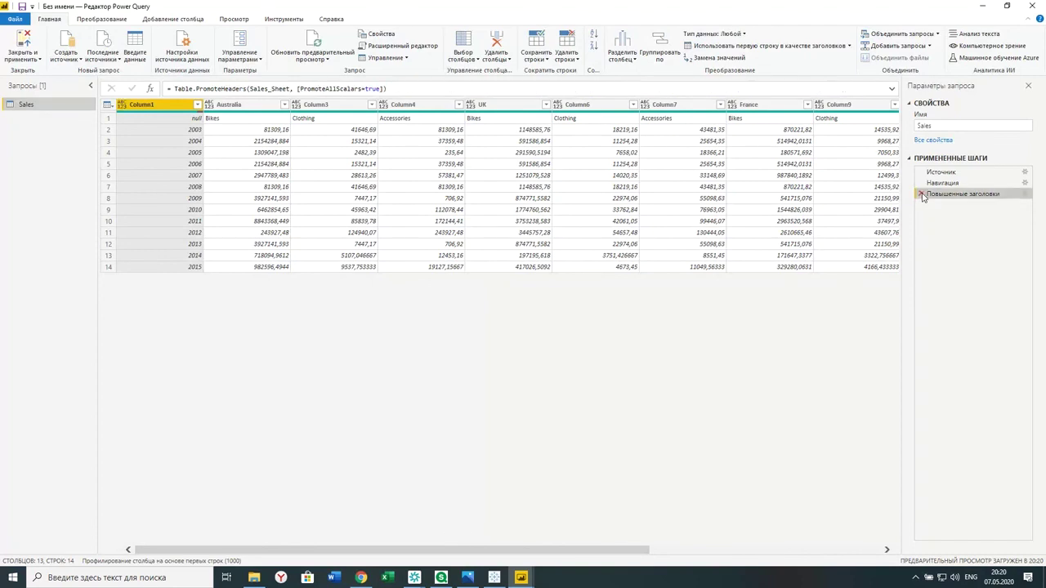
left_click(920, 195)
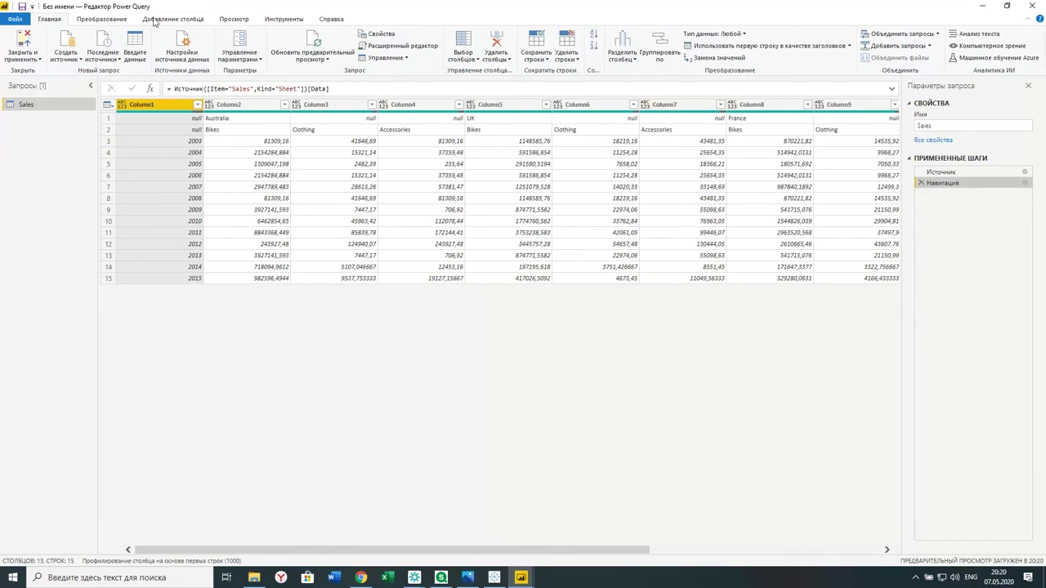
left_click(118, 23)
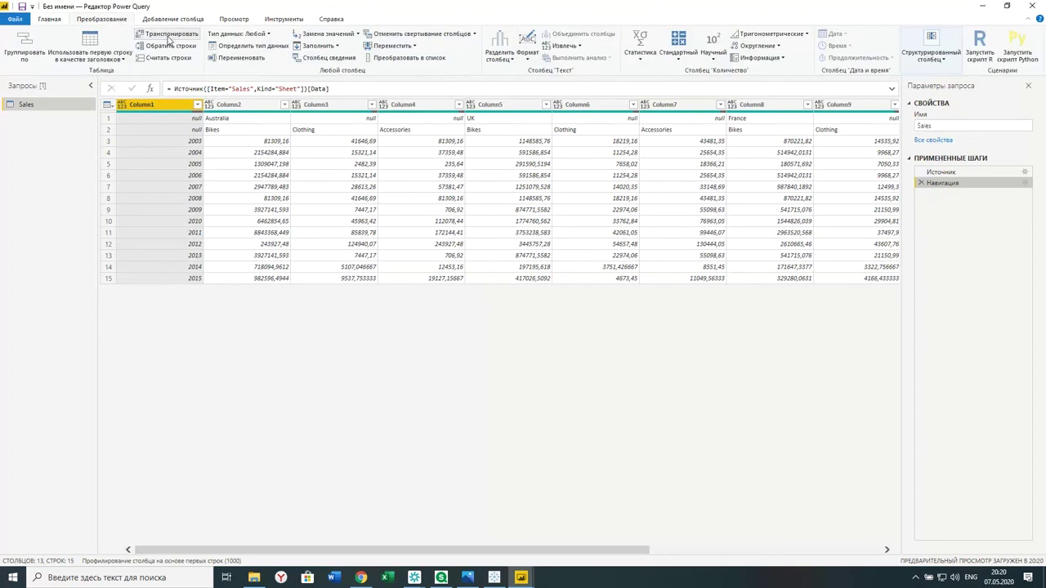
left_click(168, 36)
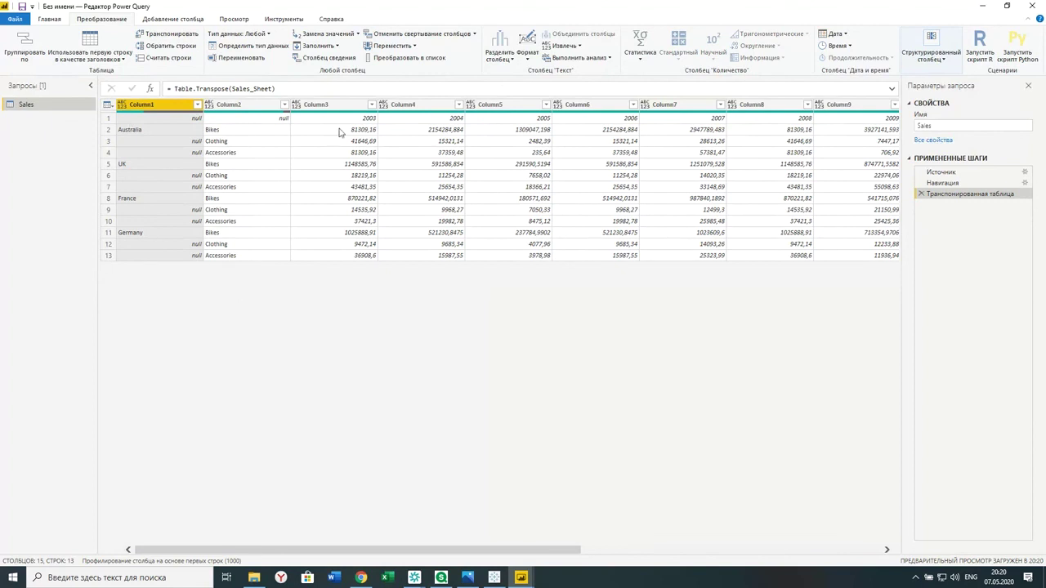
left_click(88, 60)
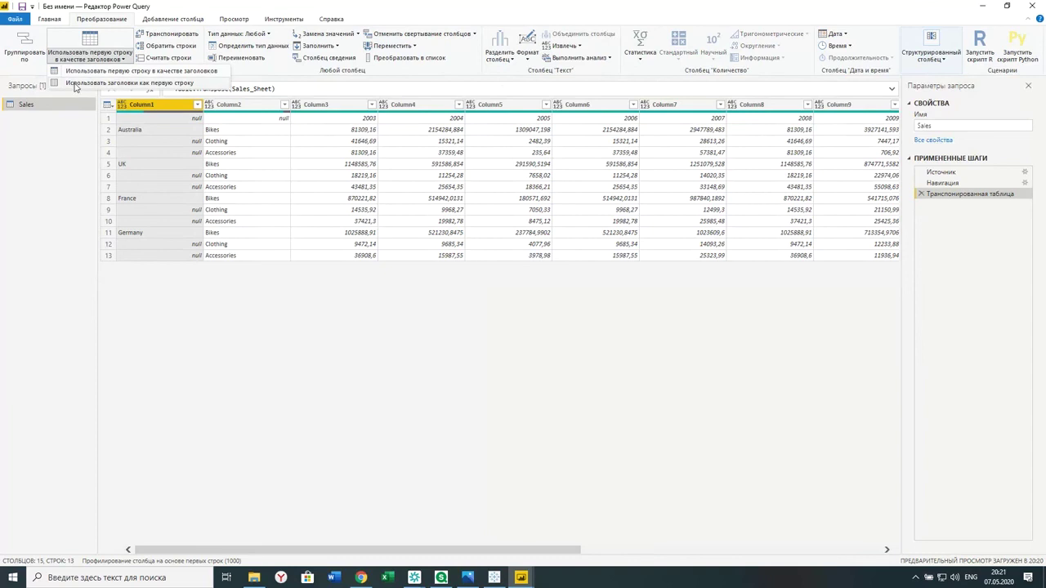
left_click(75, 84)
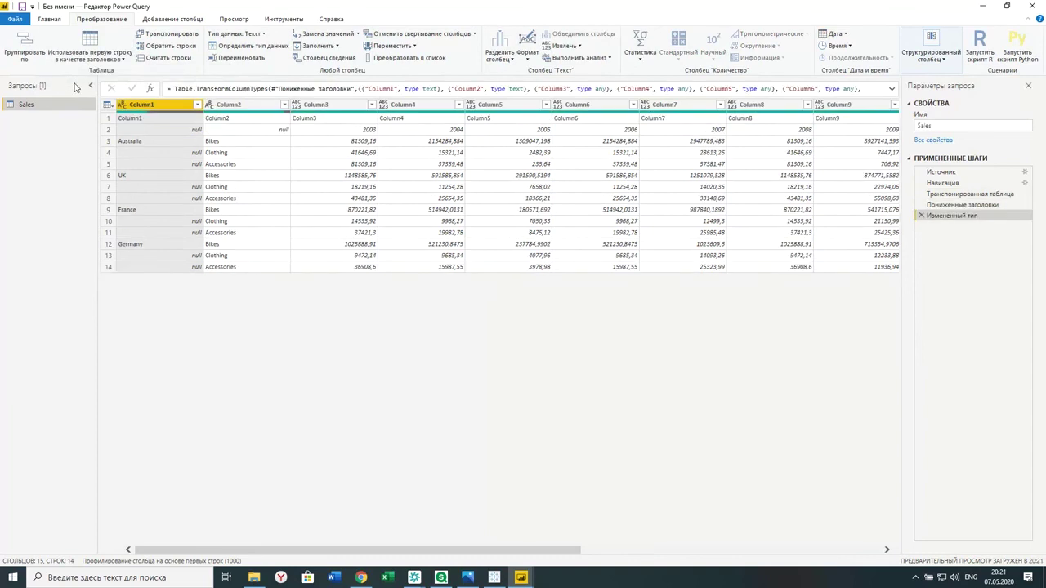
left_click(921, 215)
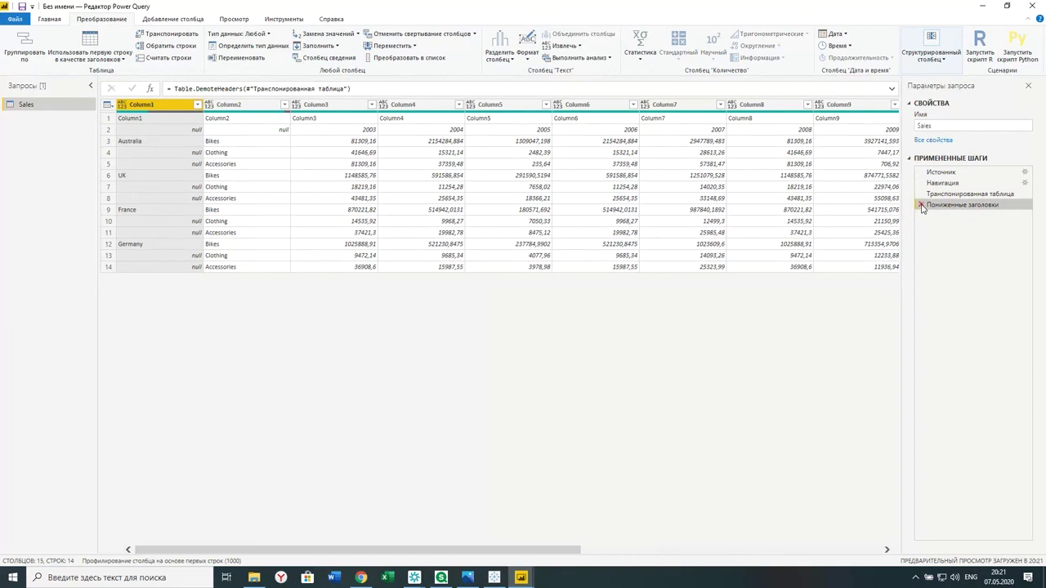
left_click(921, 206)
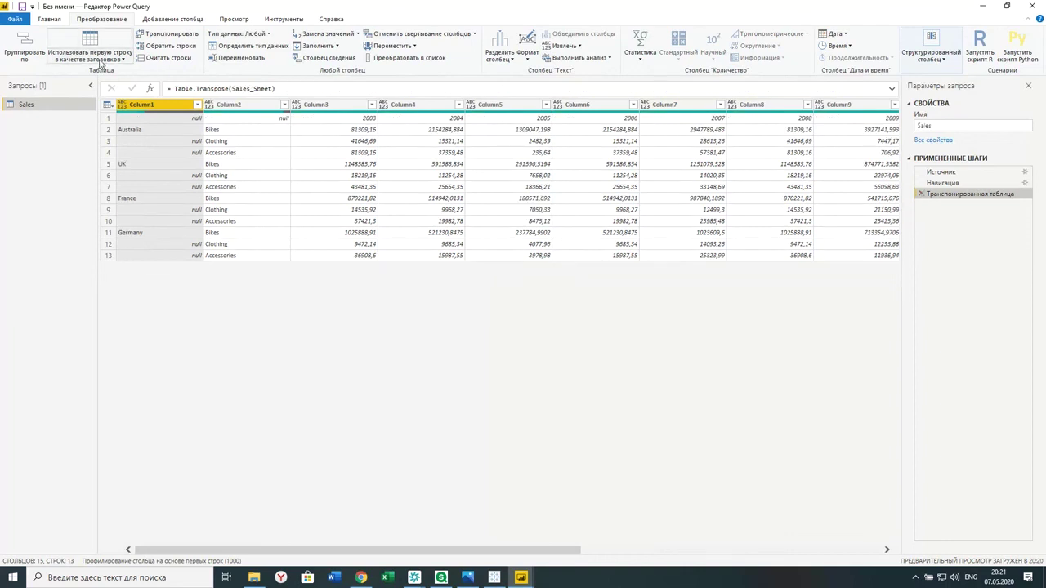
Step: Promote the first row of the transposed table to headers and fill the empty country cells in Column1 downward
left_click(100, 60)
left_click(98, 71)
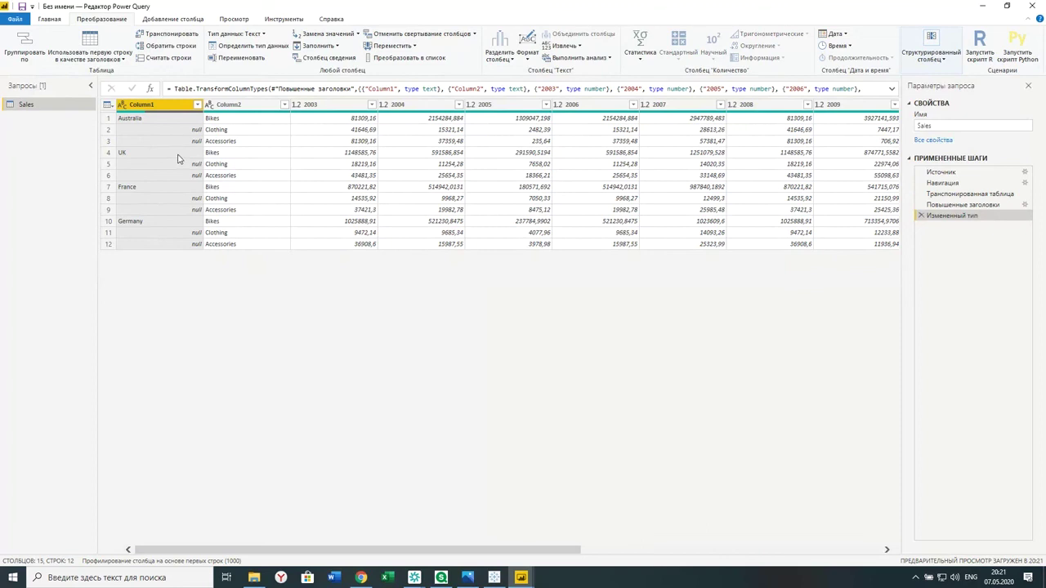
left_click(339, 48)
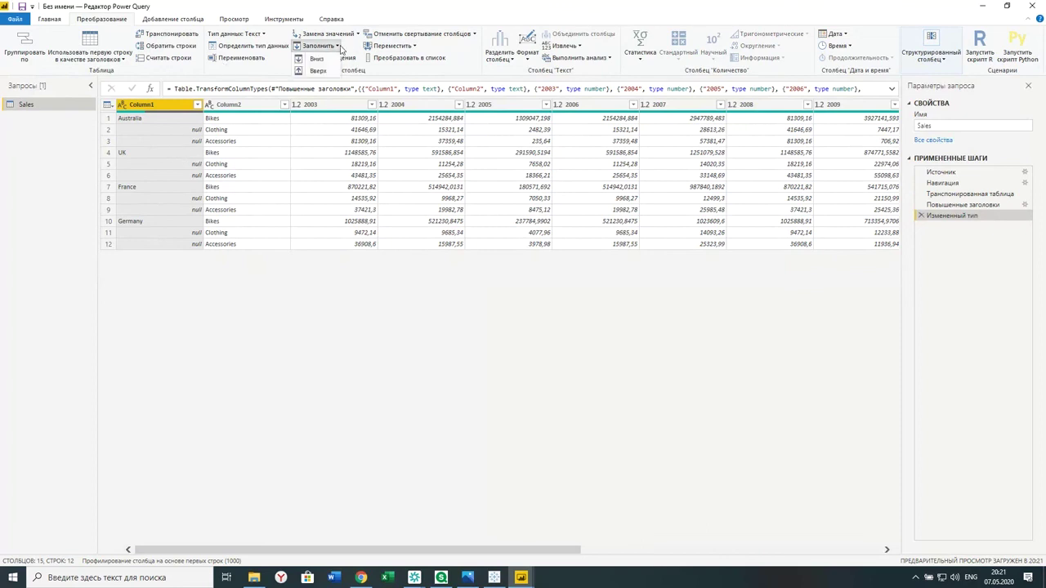
left_click(317, 60)
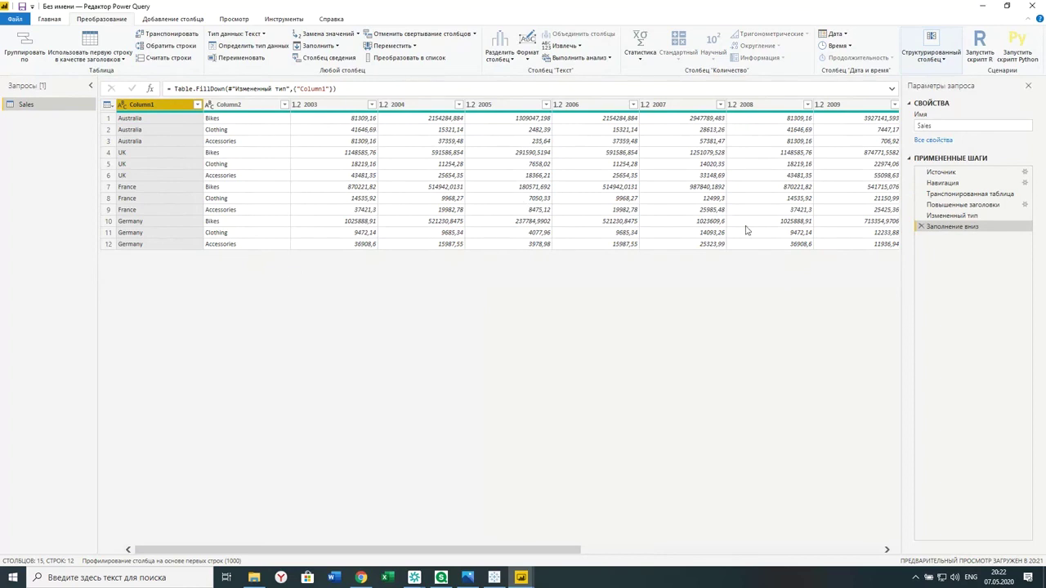
Step: Unpivot all columns other than Column1 and Column2 and set the Значение column's data type to fixed decimal number
left_click(260, 109)
left_click(178, 107)
left_click(251, 109, "ctrl")
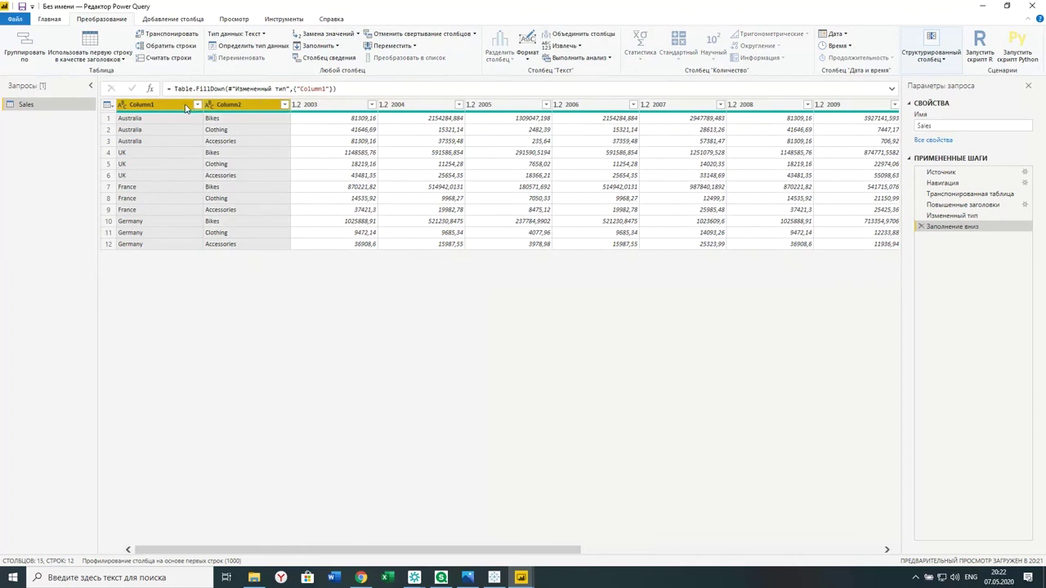
left_click(475, 34)
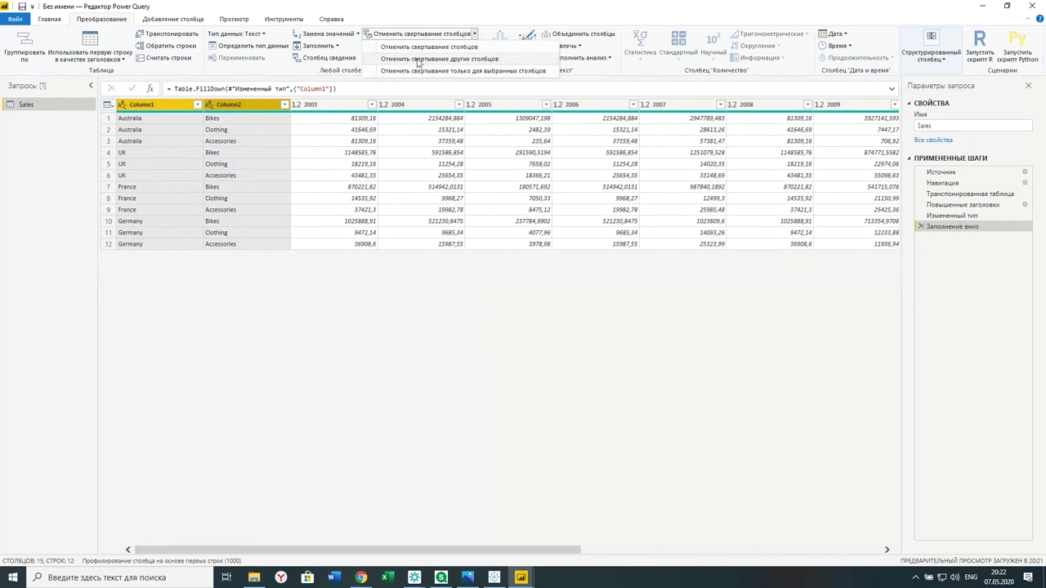
left_click(417, 60)
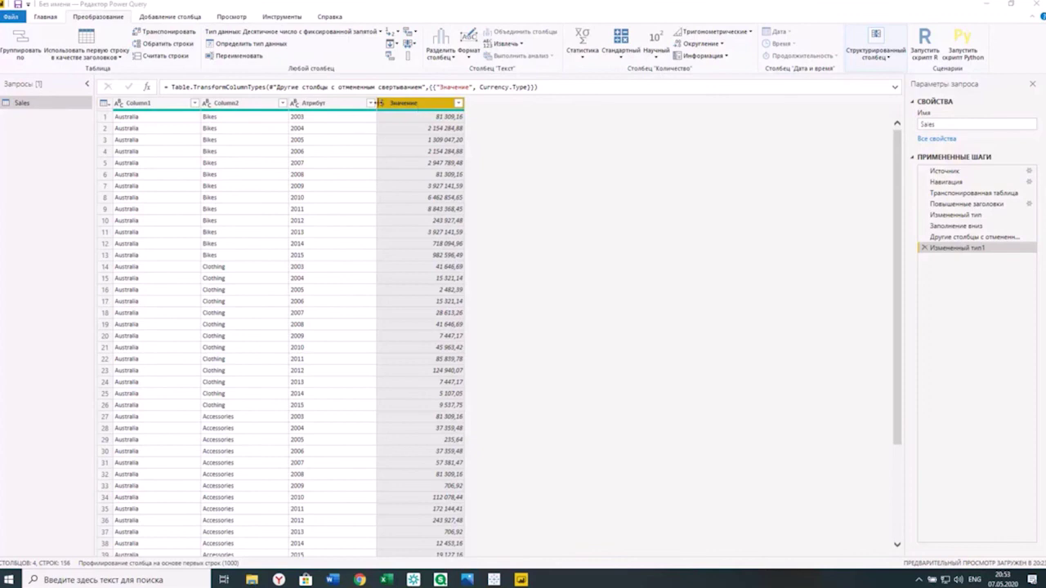
left_click(382, 103)
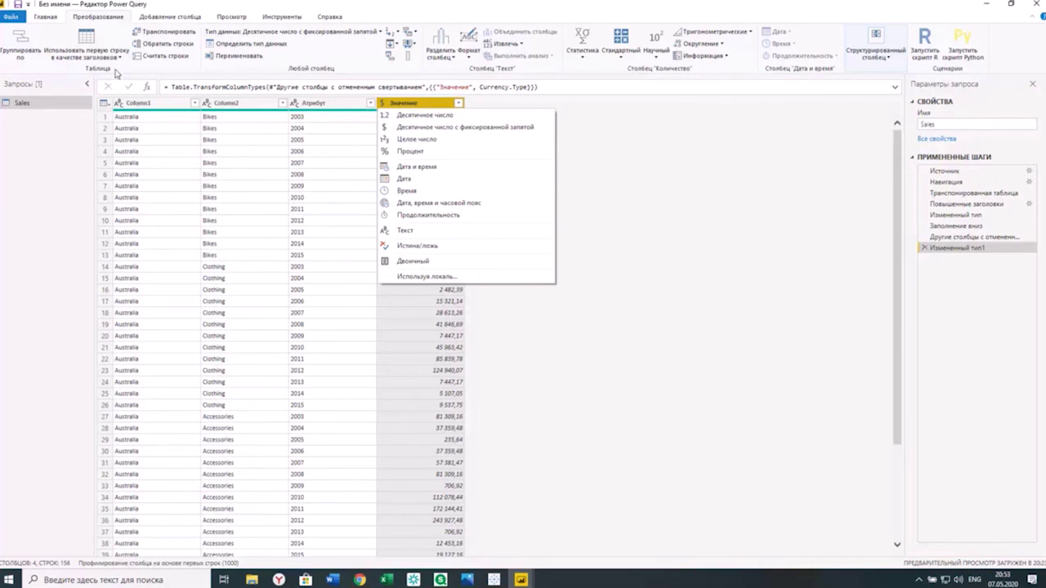
Step: Rename Column1 to Страна and Column2 to Продукт
left_click(147, 110)
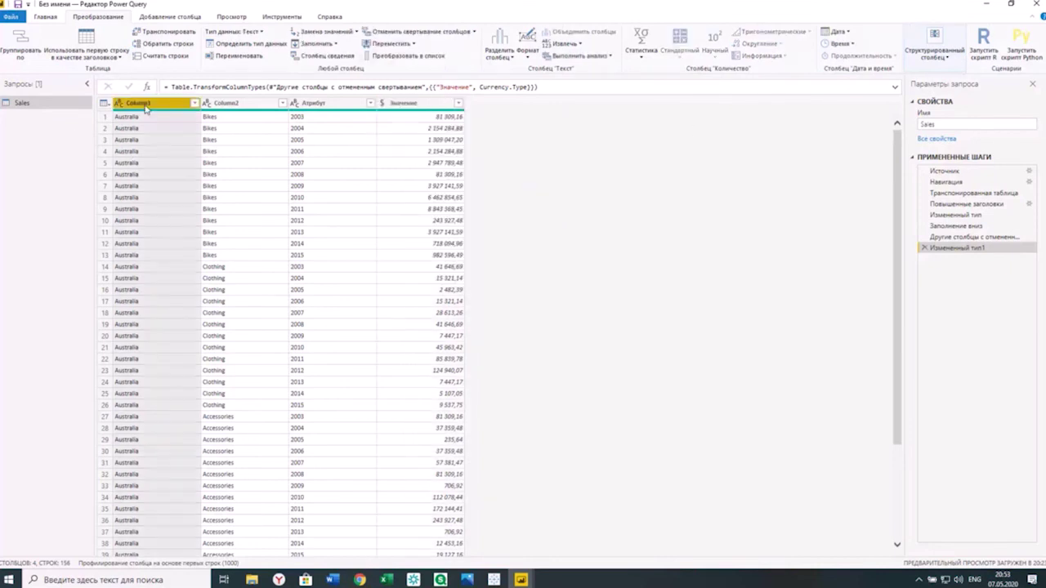
double_click(148, 104)
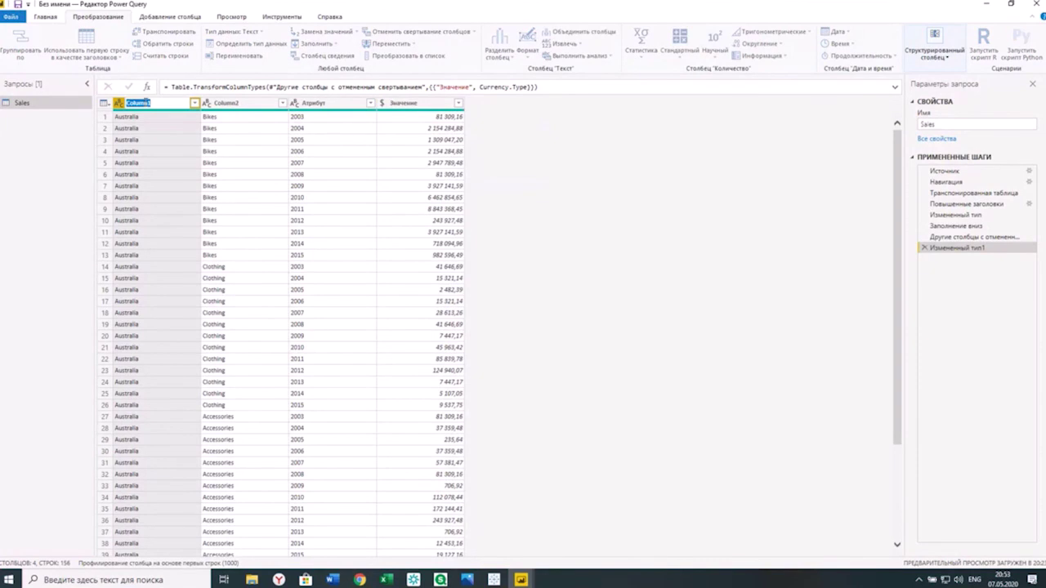
type("Ст")
key("BackSpace")
key("BackSpace")
key("alt+shift")
type("Страна")
key("Return")
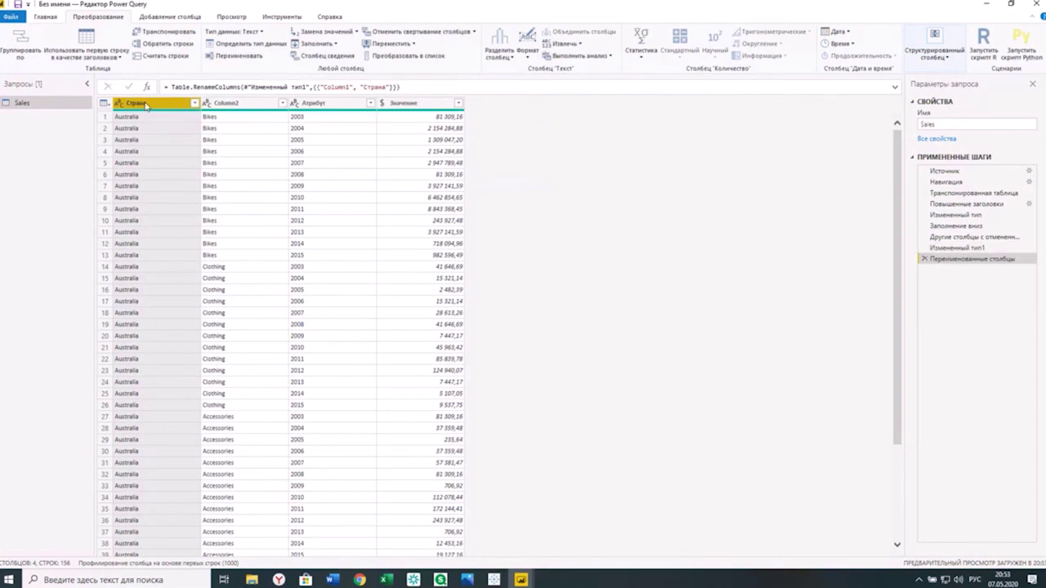
double_click(228, 104)
type("Продукт")
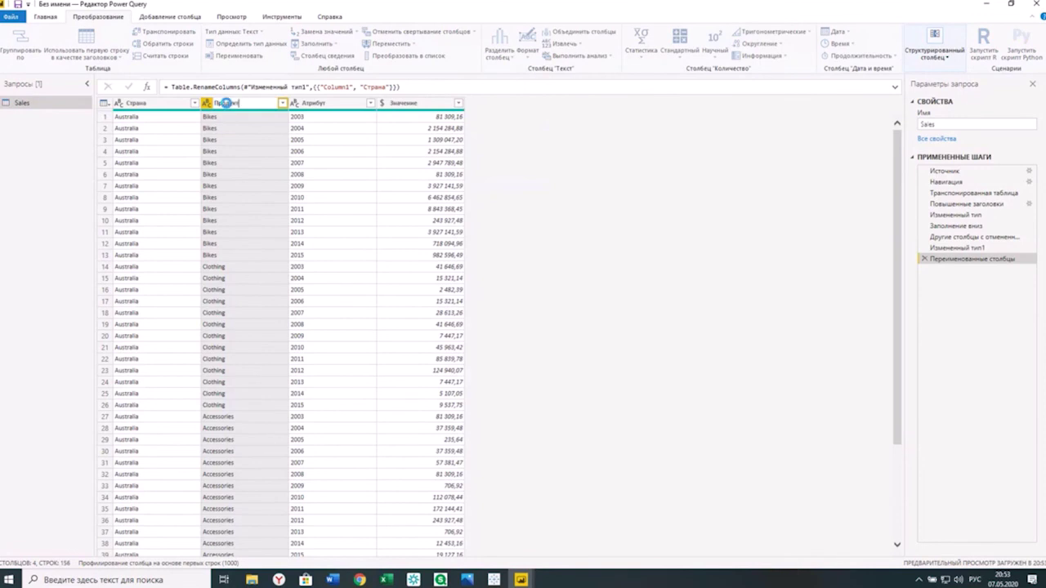
key("Return")
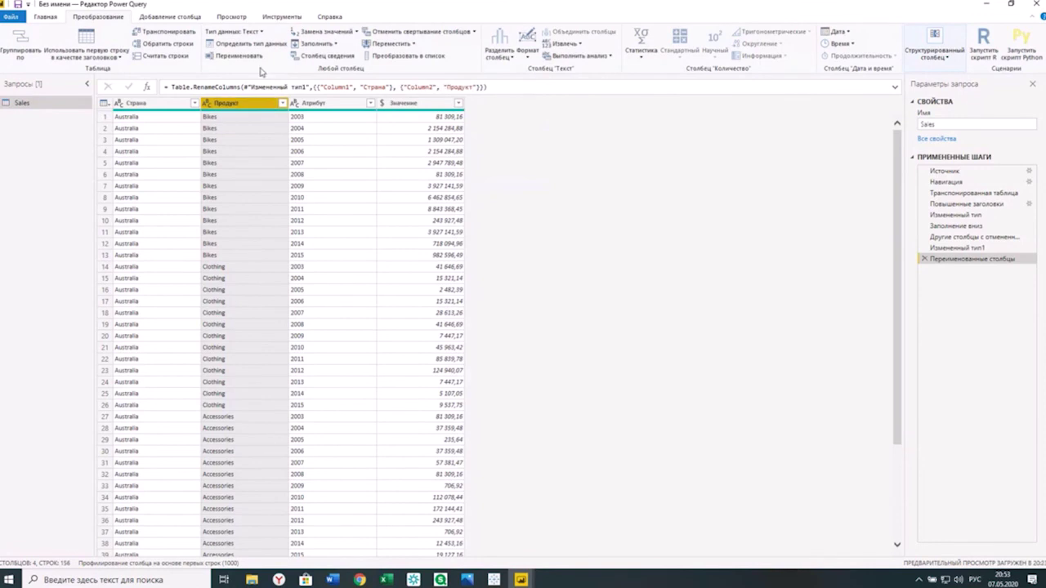
Step: Rename the Атрибут column to Год and the Значение column to Сумма
double_click(315, 104)
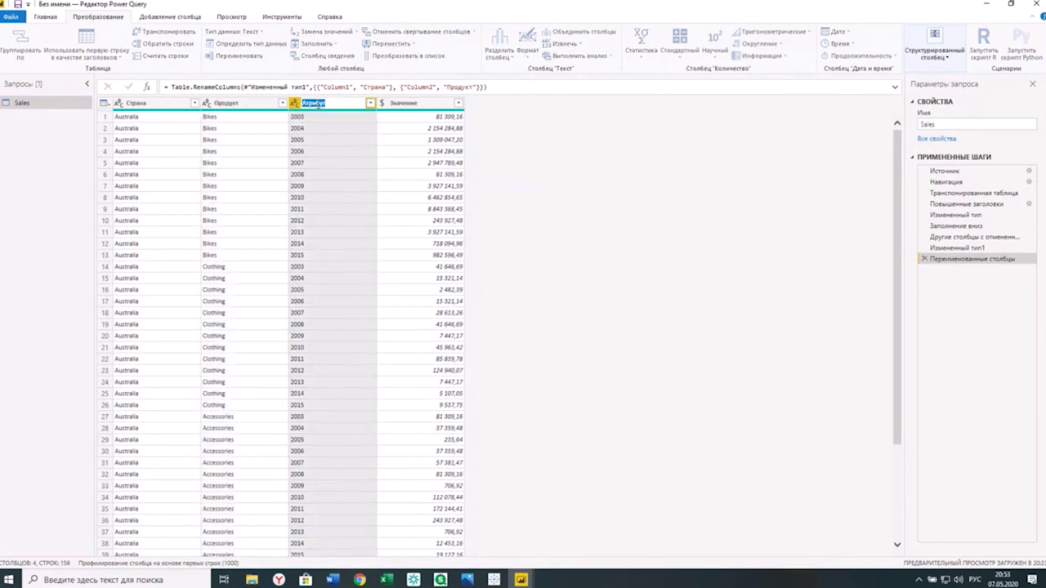
type("Год")
key("Return")
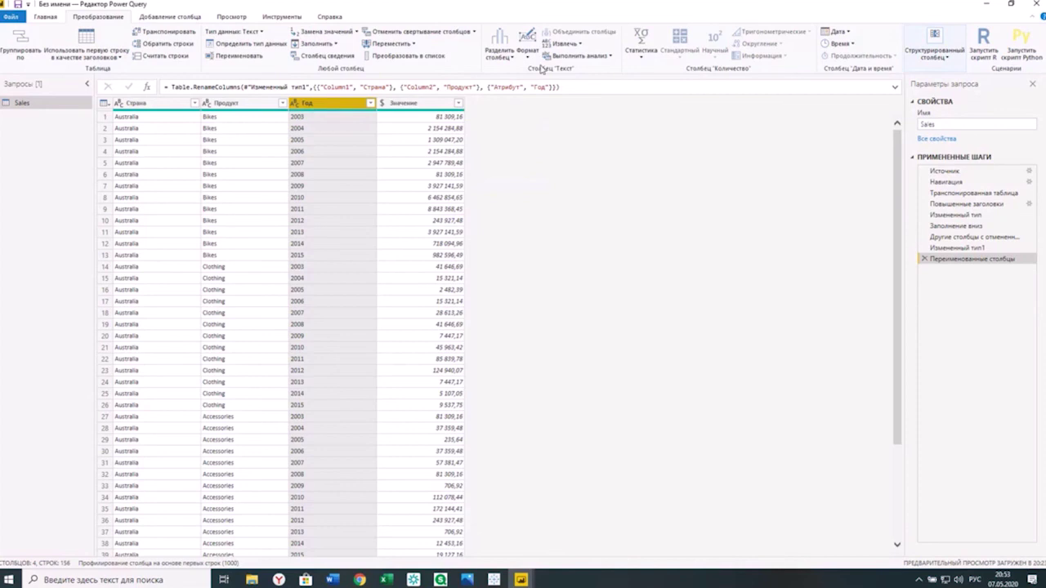
double_click(418, 102)
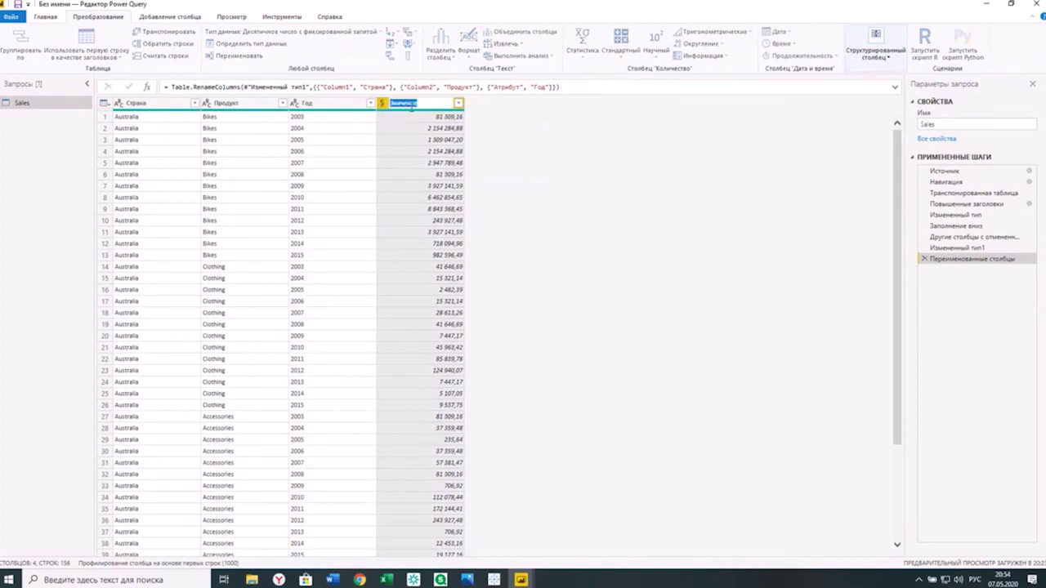
type("Сумма")
key("Return")
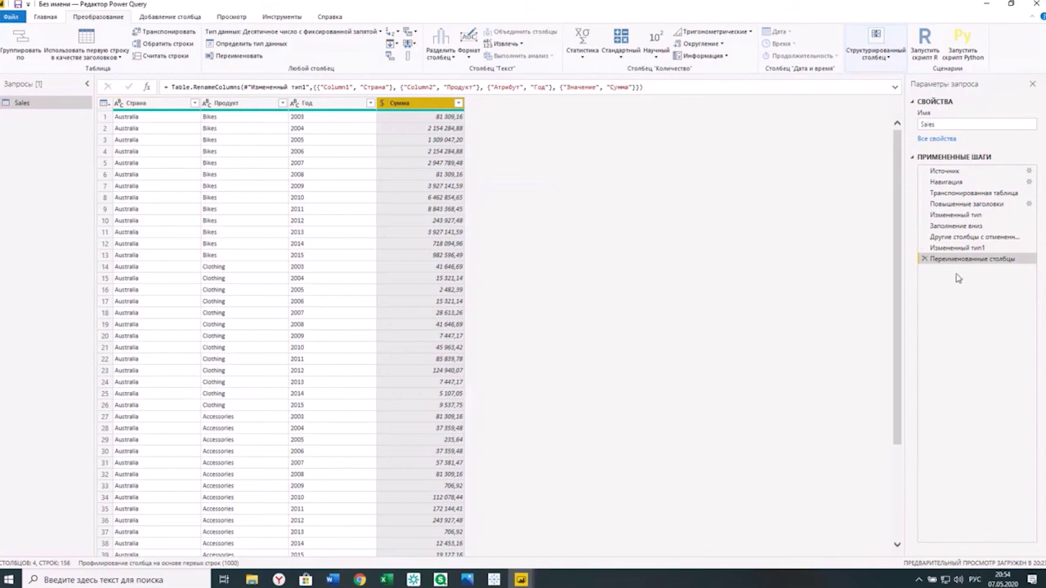
Step: Review the applied steps from Измененный тип1 back to Повышенные заголовки, and return to Переименованные столбцы
left_click(952, 248)
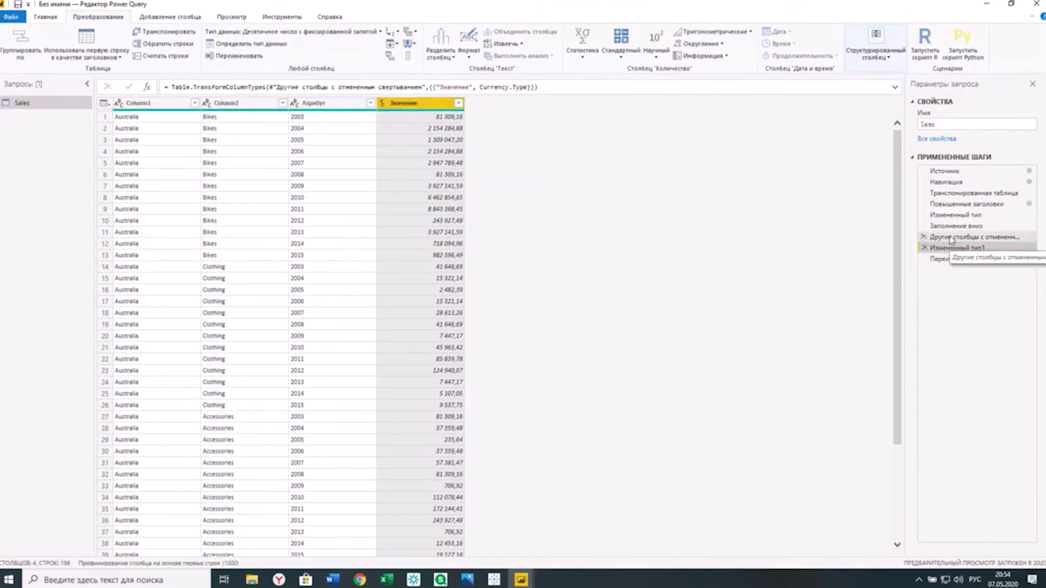
left_click(950, 237)
left_click(947, 225)
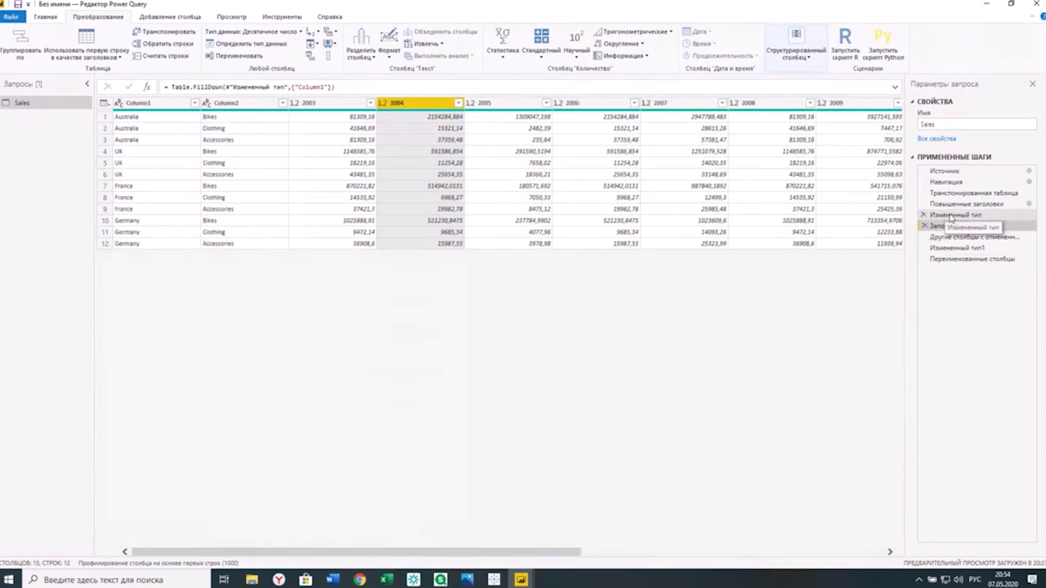
left_click(947, 215)
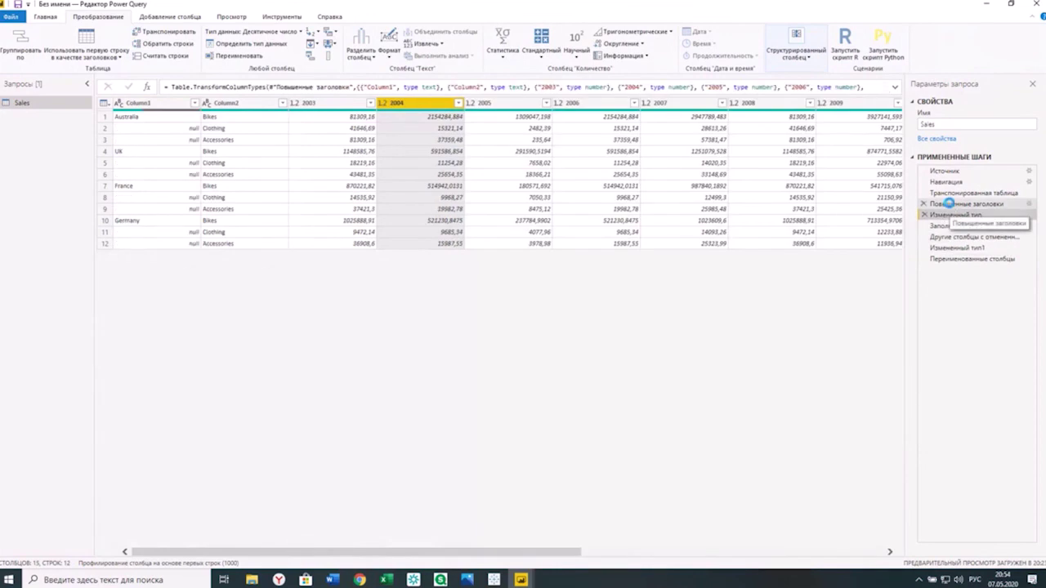
left_click(948, 203)
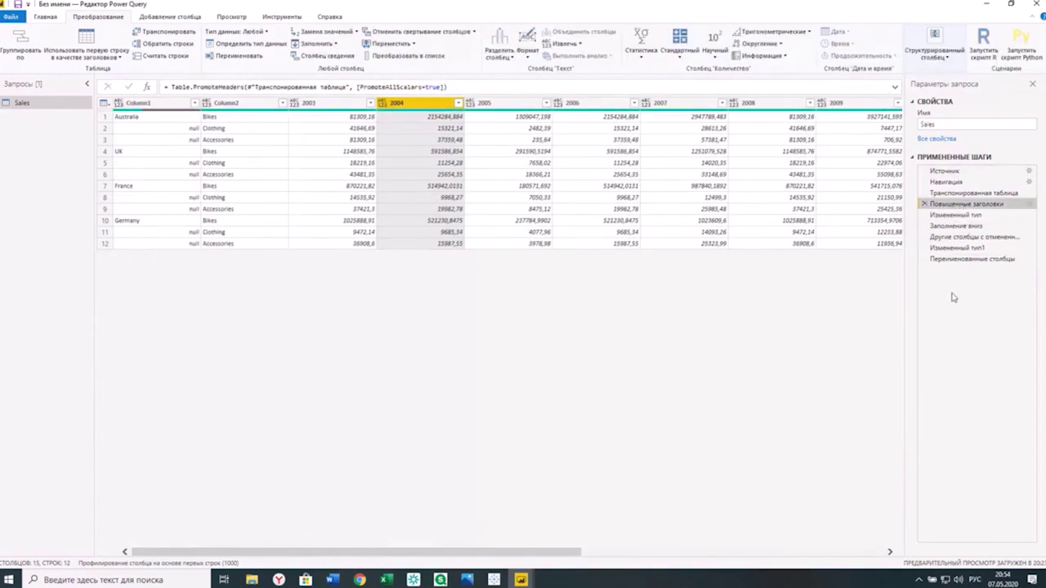
left_click(961, 259)
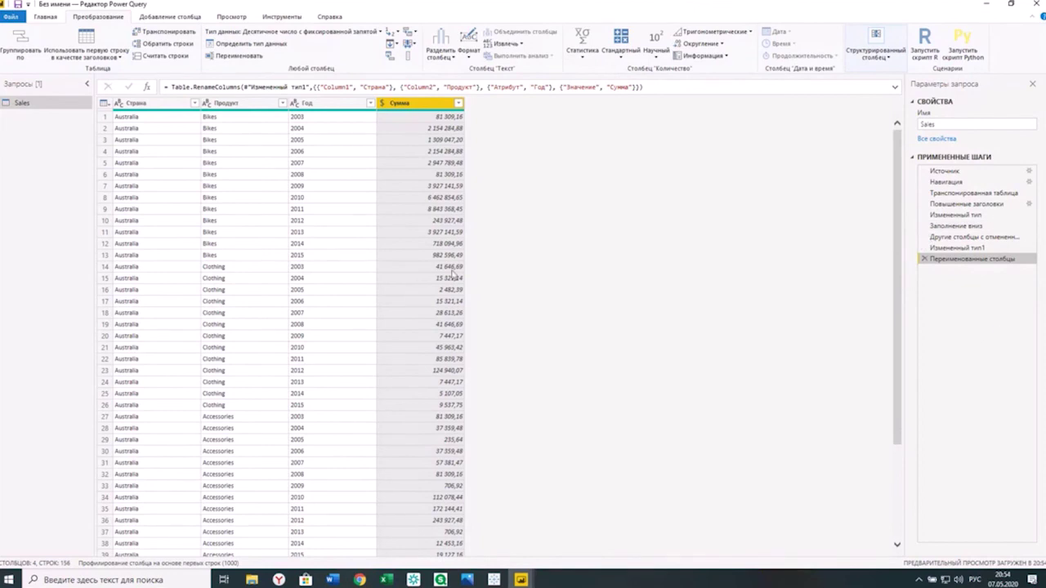
Step: Close the Power Query editor and apply the pending changes to load the Sales table into the report
left_click(52, 22)
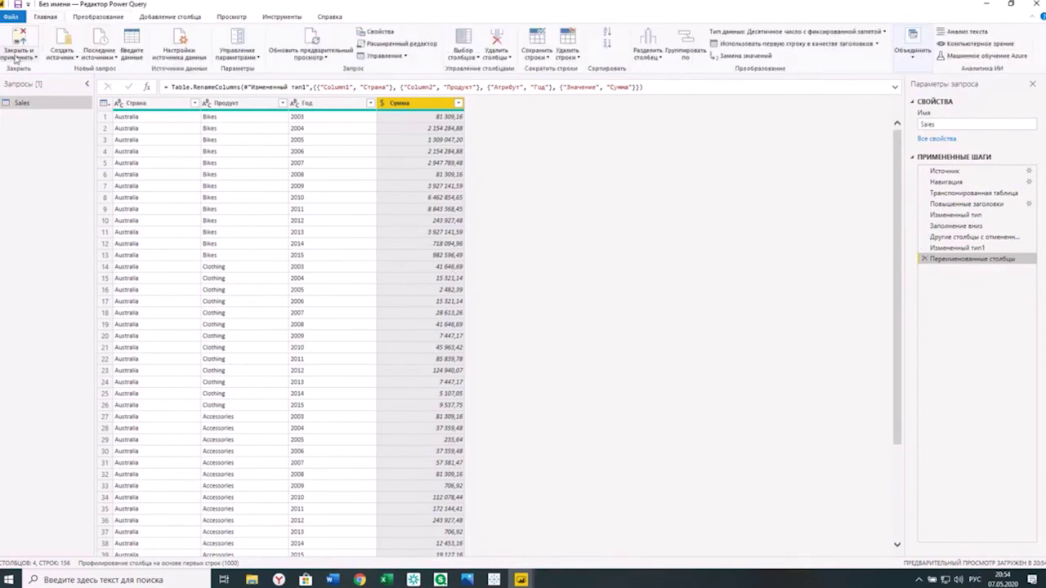
left_click(18, 55)
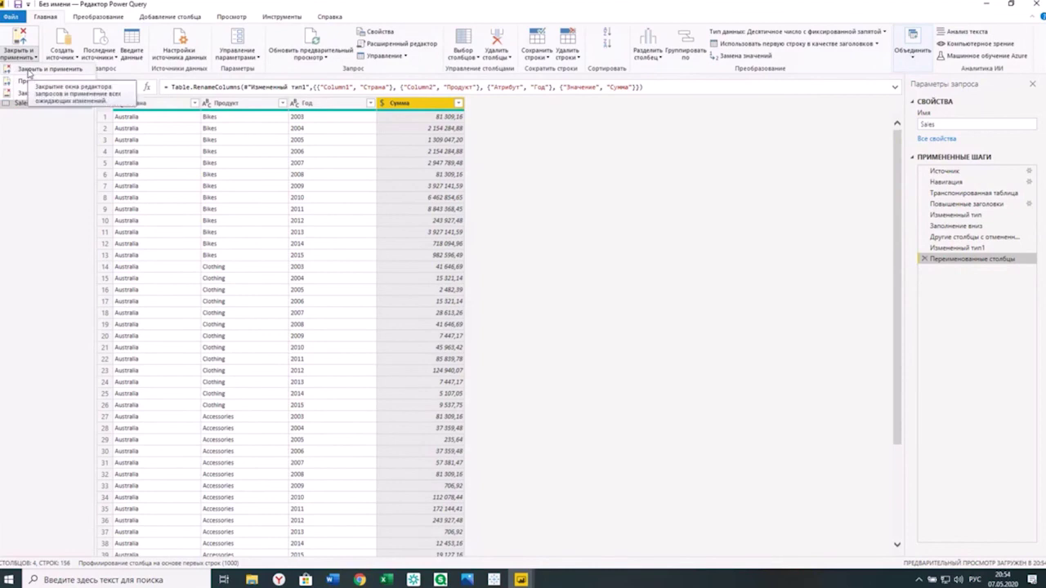
left_click(29, 71)
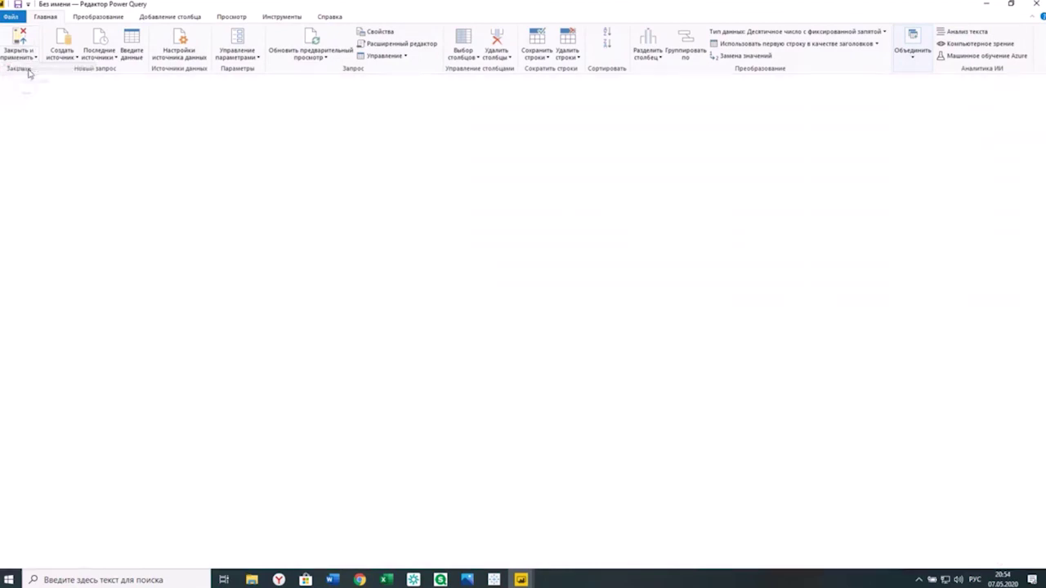
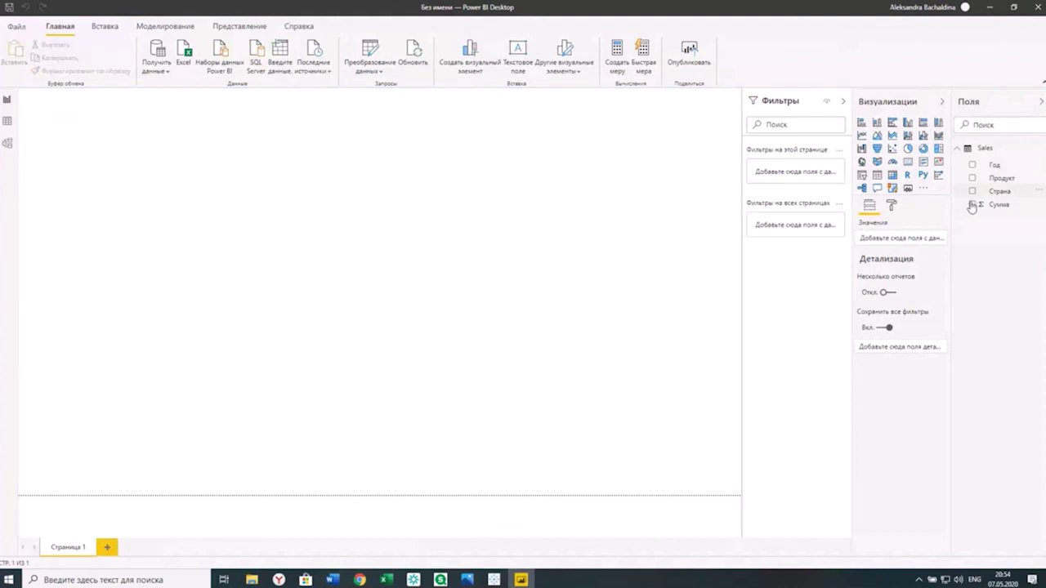
Step: Create a map of Сумма by Страна on the report page and widen it to about half the page
left_click(972, 205)
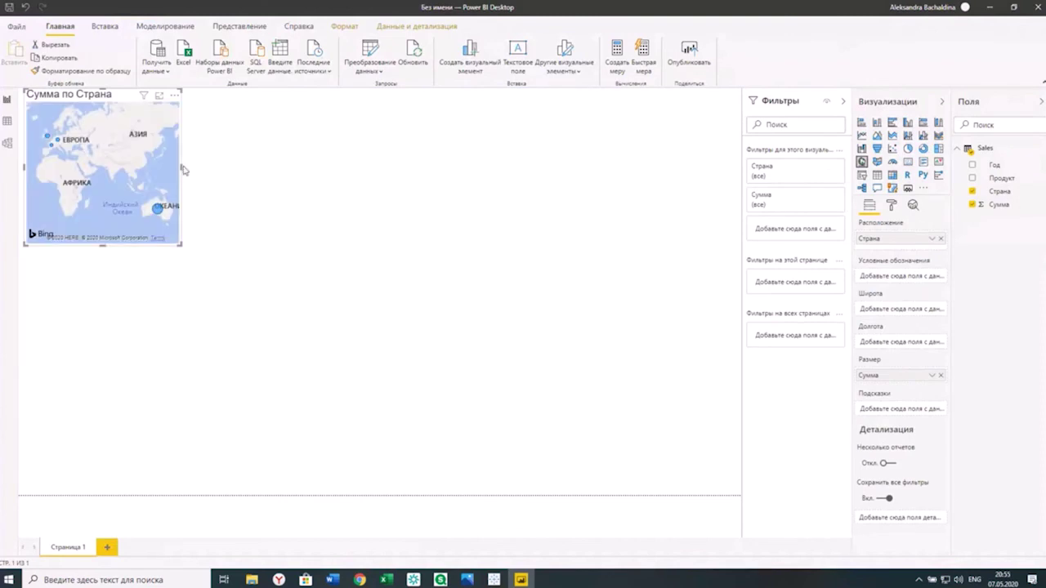
left_click_drag(181, 166, 366, 200)
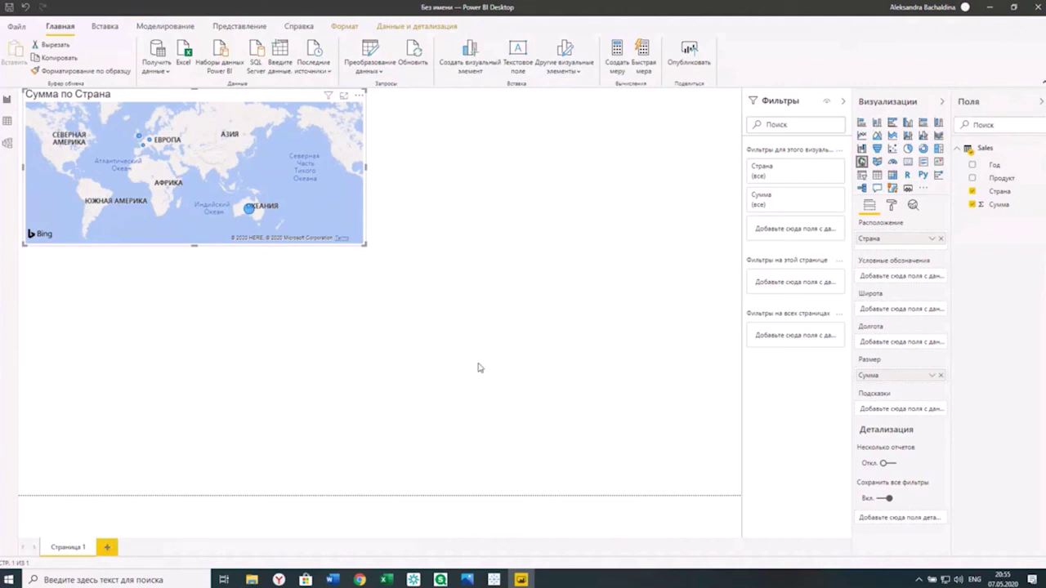
Step: Add a clustered bar chart of Сумма by Продукт as a separate visual on the page
left_click(502, 249)
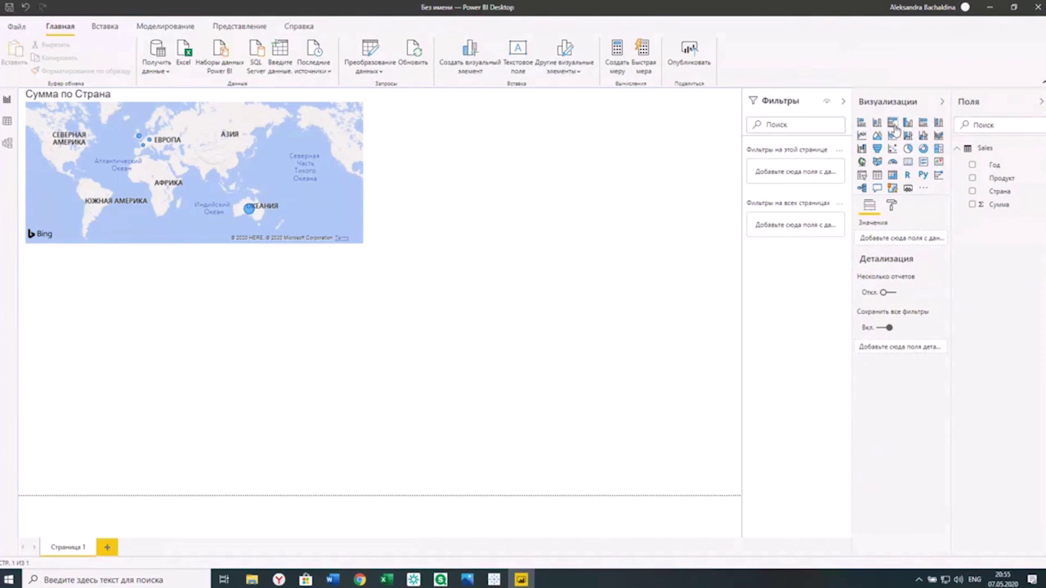
left_click(892, 123)
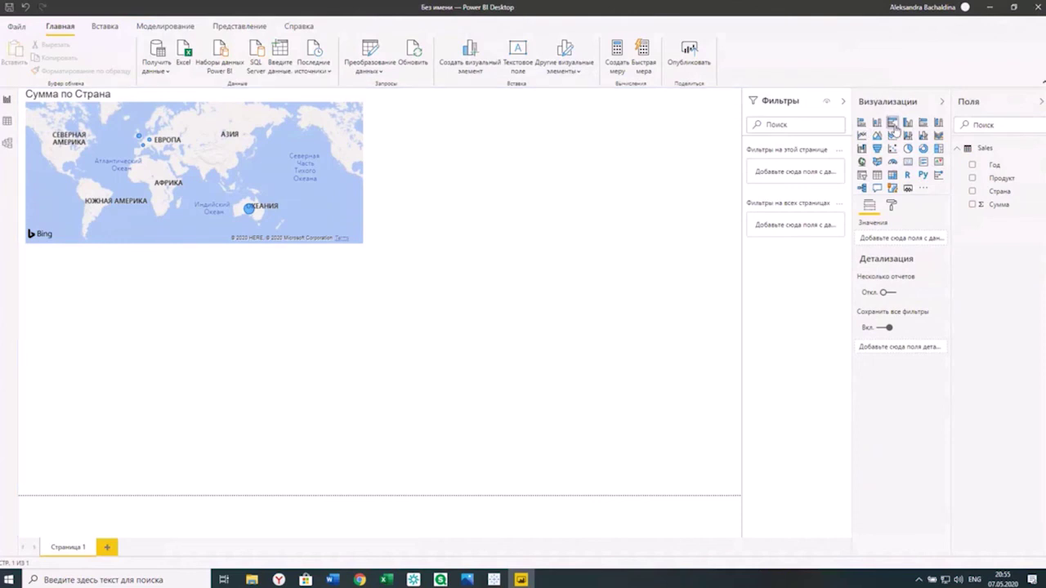
left_click(972, 179)
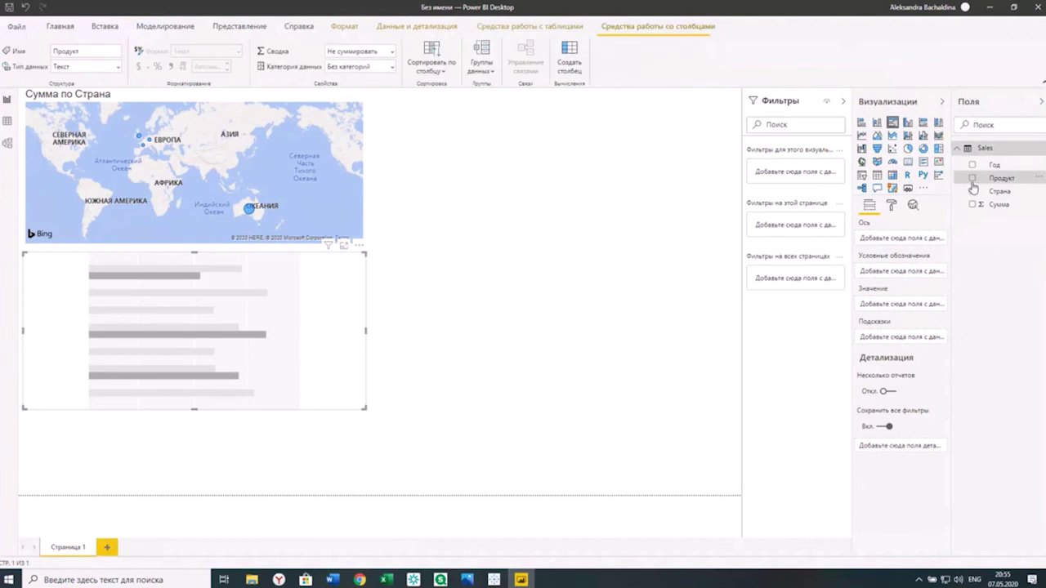
left_click(972, 205)
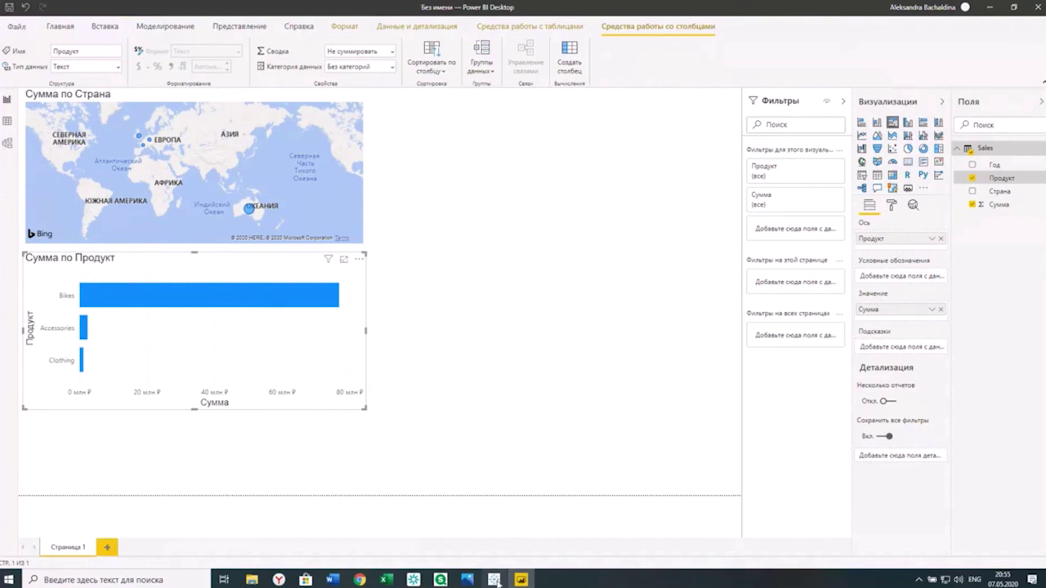
Step: Switch to Qlik Sense Desktop and refresh the ПродажиПроизводство app to restore its lost connection
mouse_move(496, 581)
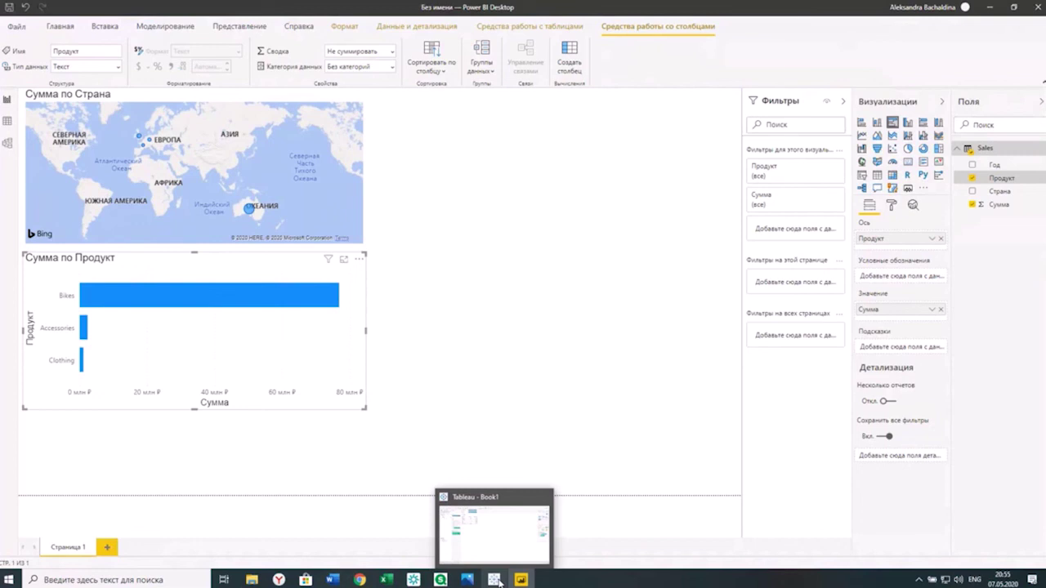
key("alt+shift")
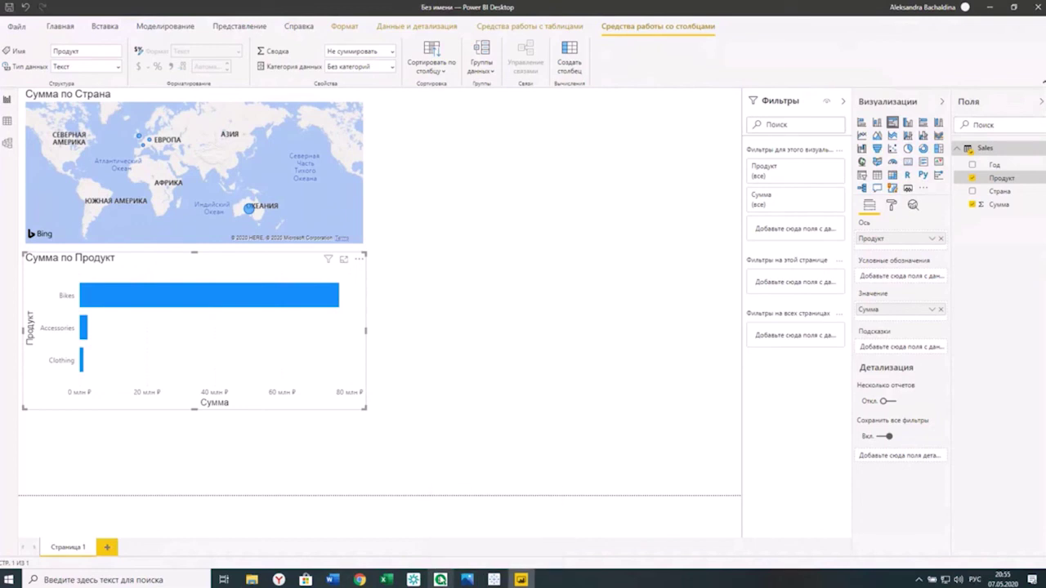
key("alt+Tab")
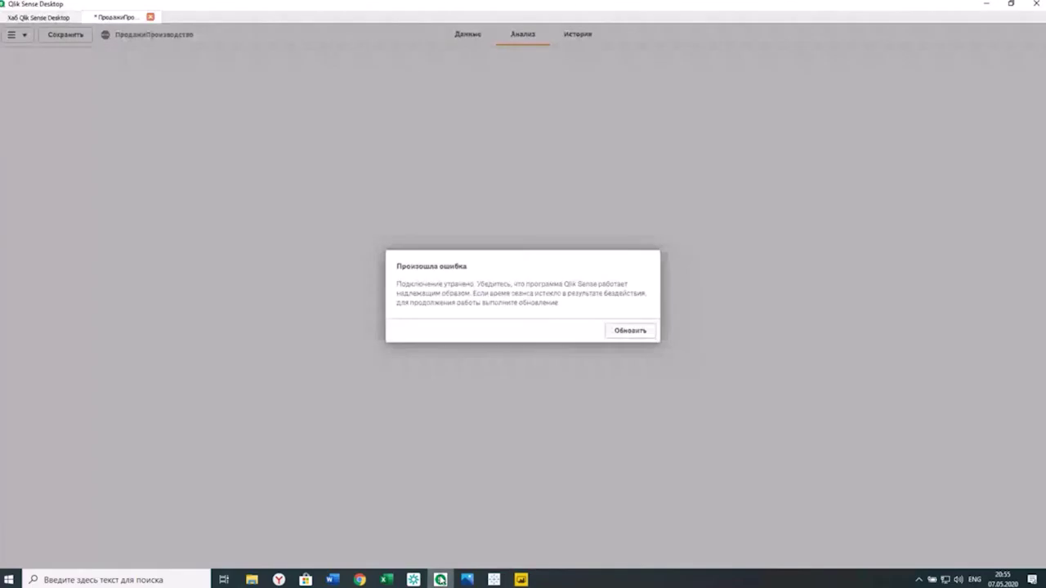
left_click(631, 331)
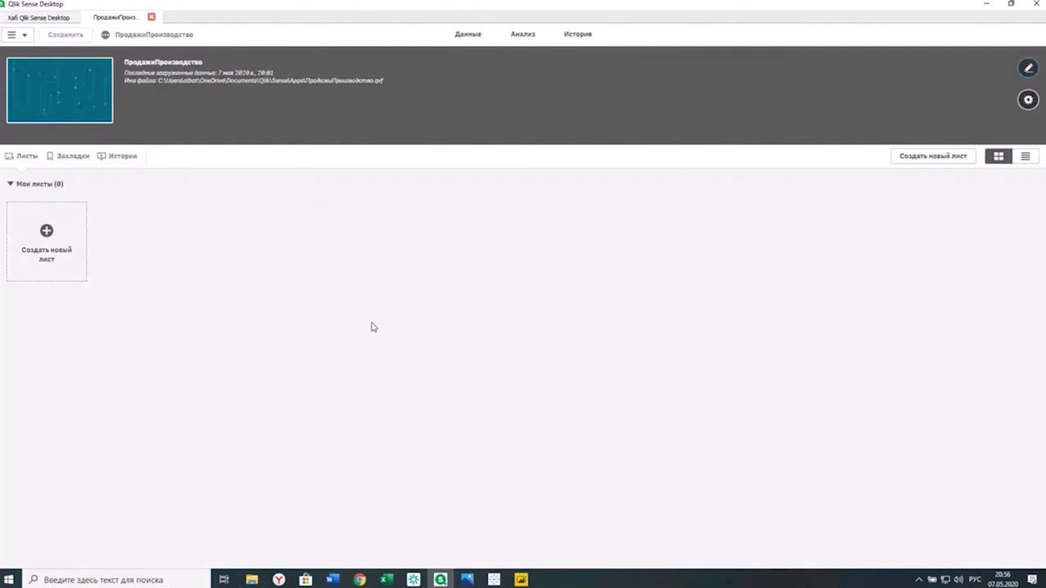
Step: Search Windows for "ql" and launch QlikView 12
left_click(102, 576)
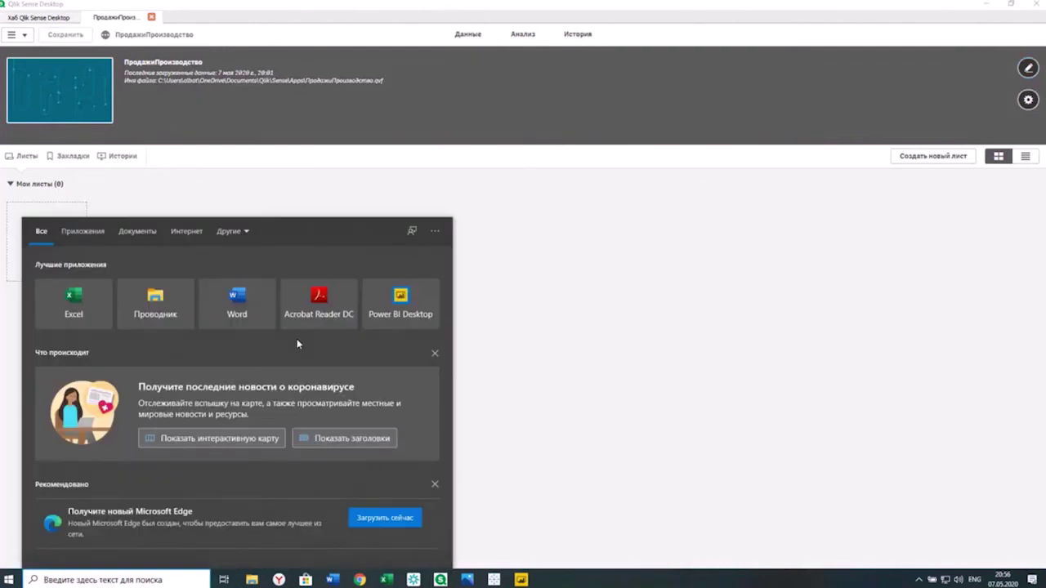
type("ql")
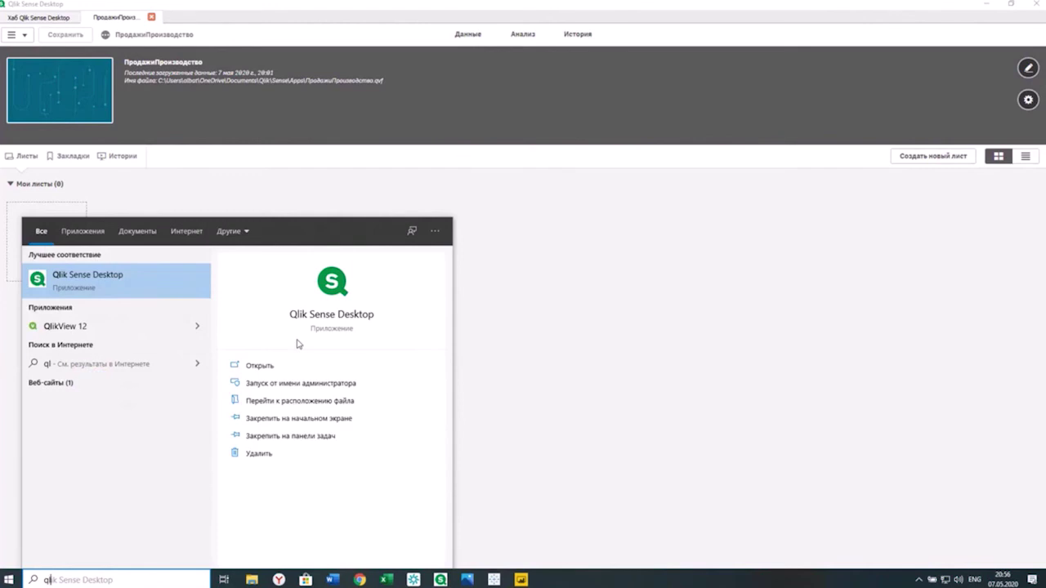
left_click(115, 325)
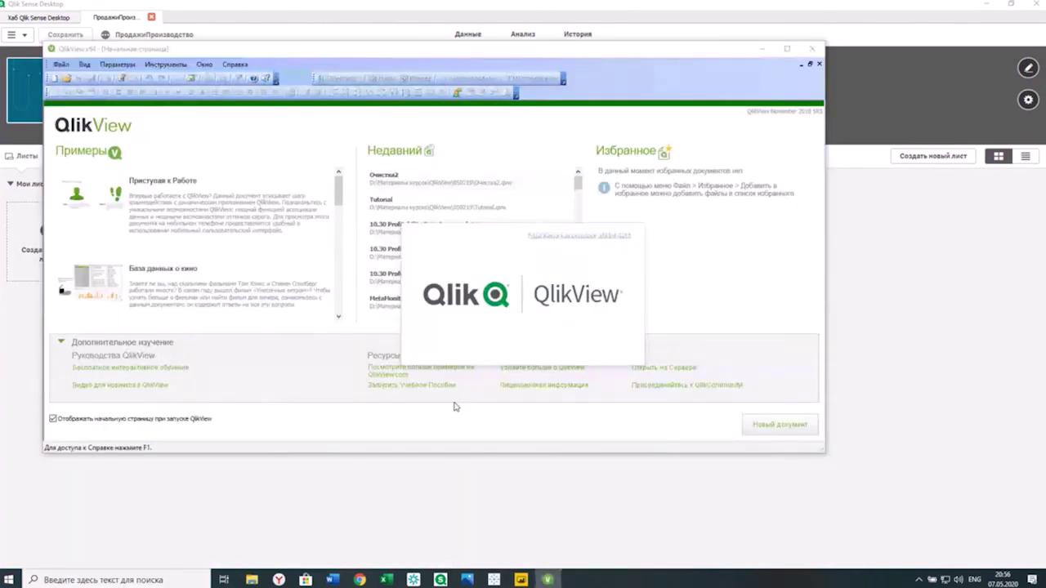
Step: Maximize QlikView, open the recent Очистка2 document and open its load script for editing
left_click(786, 50)
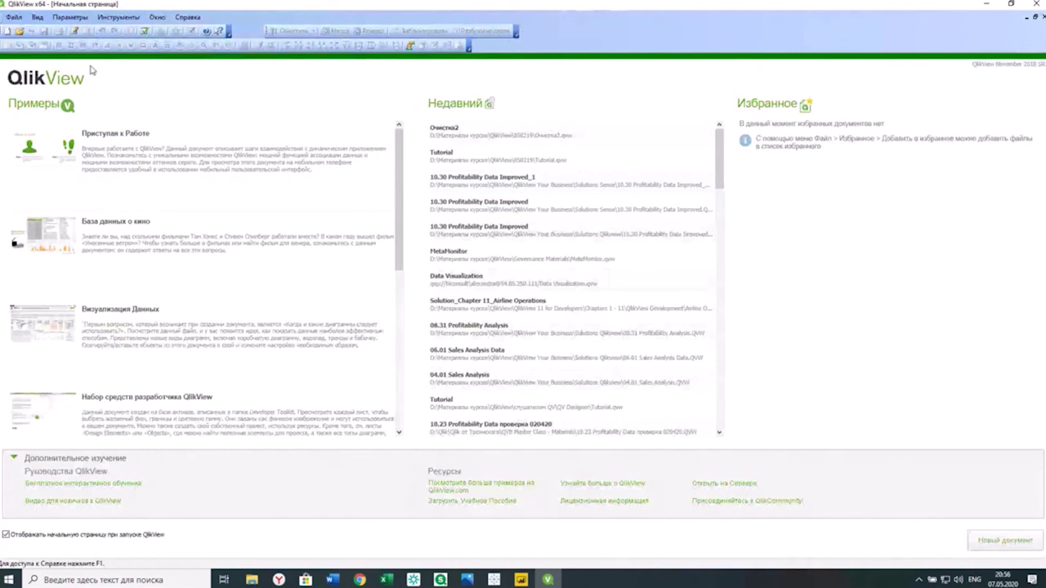
left_click(469, 135)
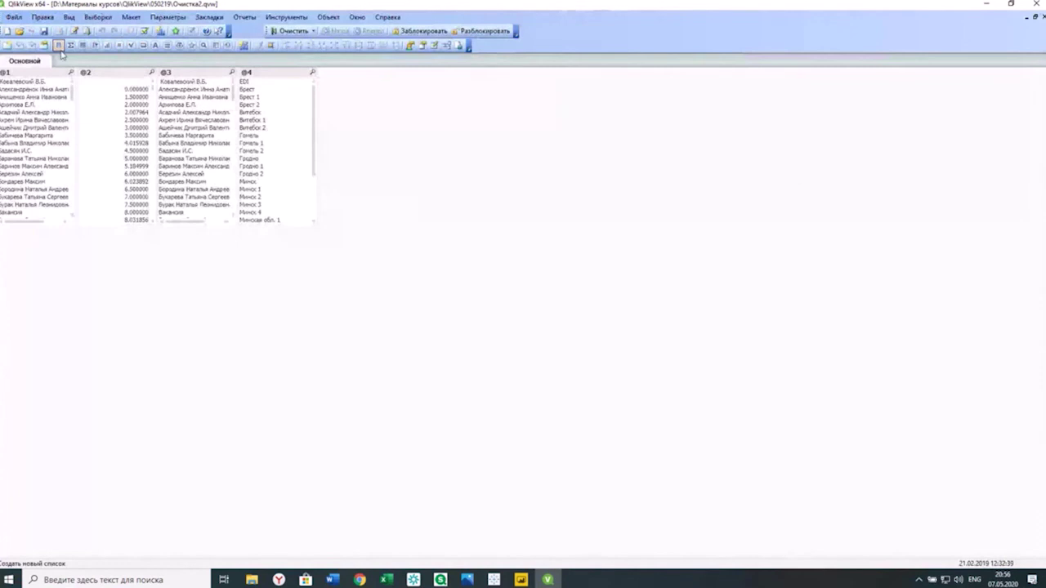
left_click(75, 31)
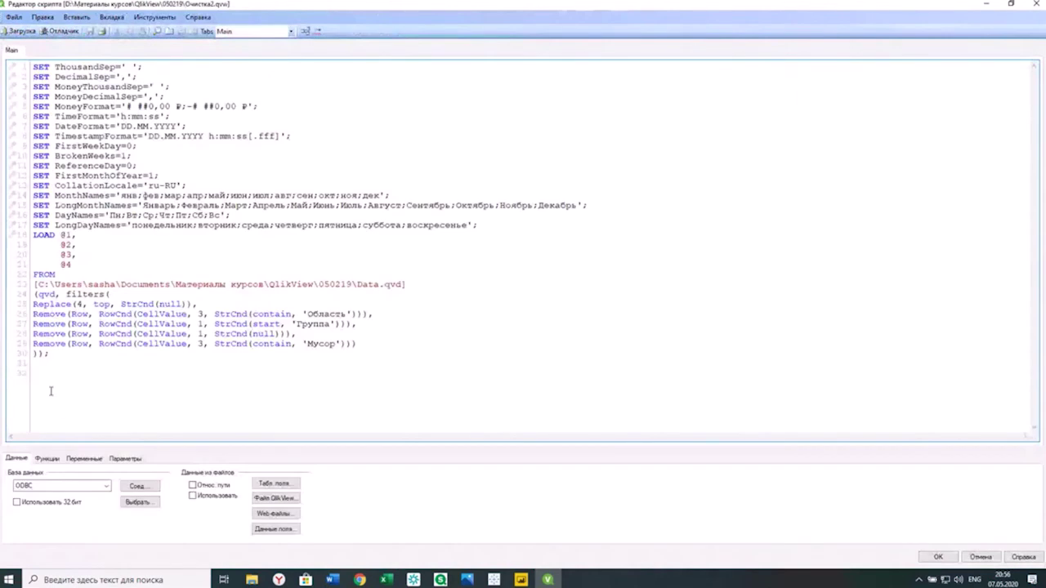
Step: Start a table file load at the end of the script from Sales Matrix оформ.xlsx, using the Sales sheet
key("Return")
left_click(286, 489)
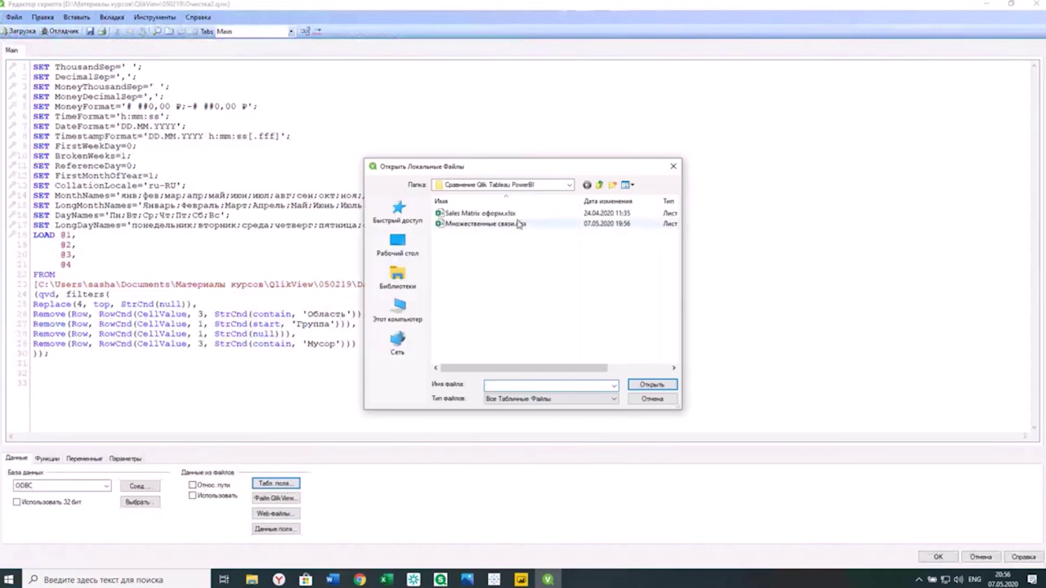
left_click(514, 214)
left_click(660, 387)
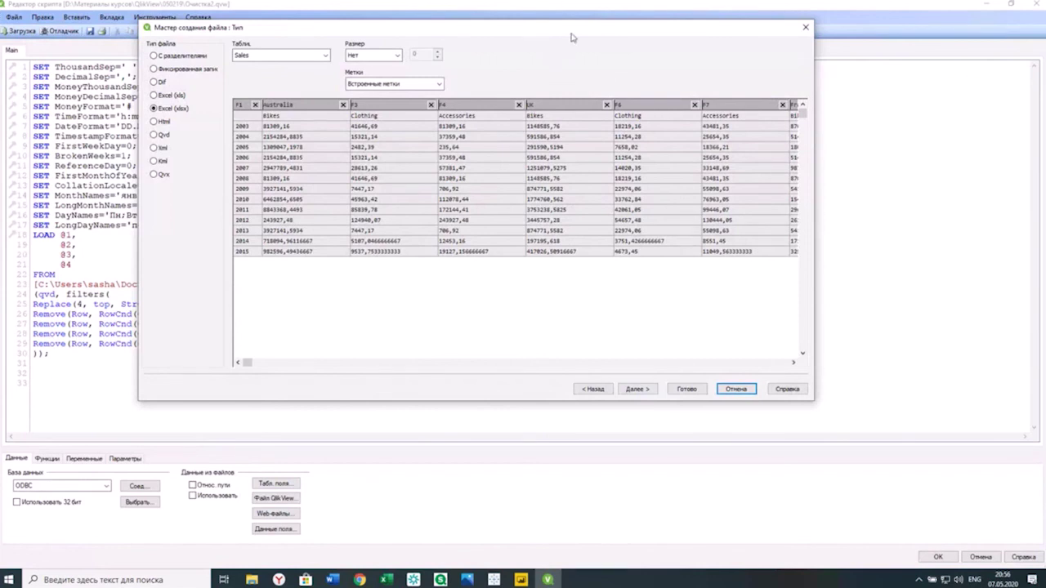
left_click(686, 57)
Step: Enable the transformation step for the Sales table and transpose it so the years become columns
left_click(647, 391)
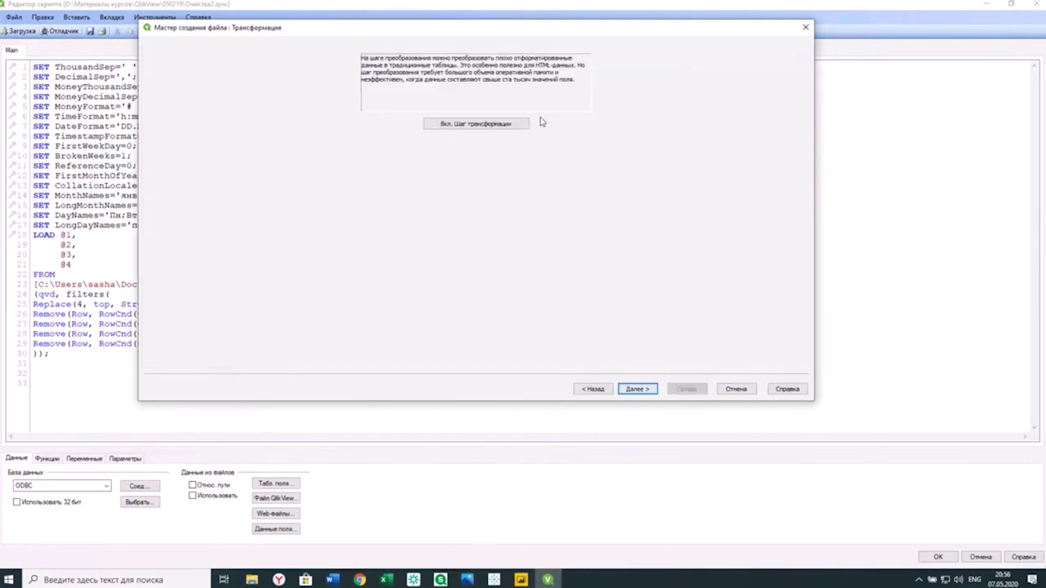
left_click(491, 124)
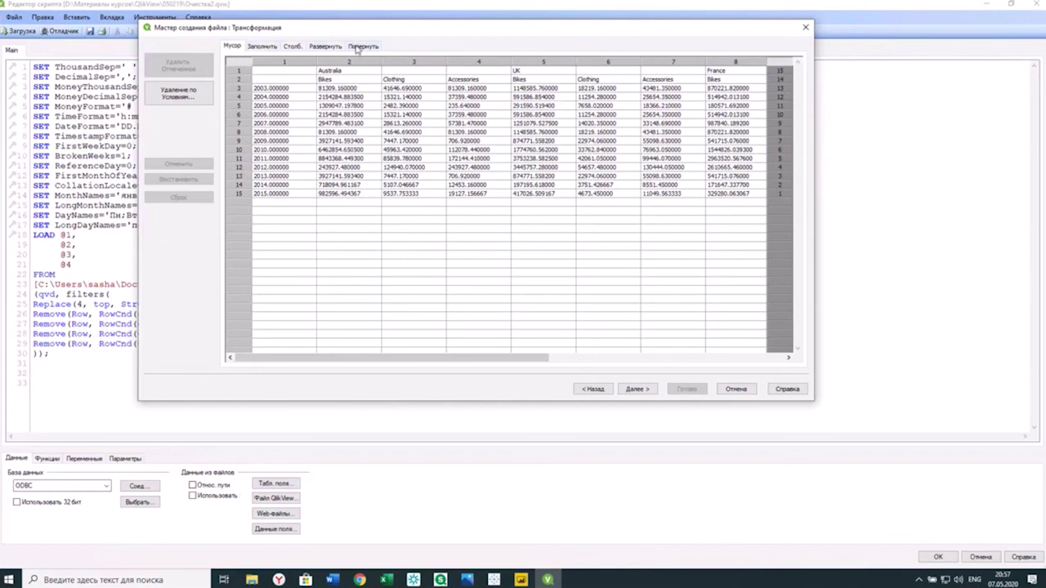
left_click(330, 47)
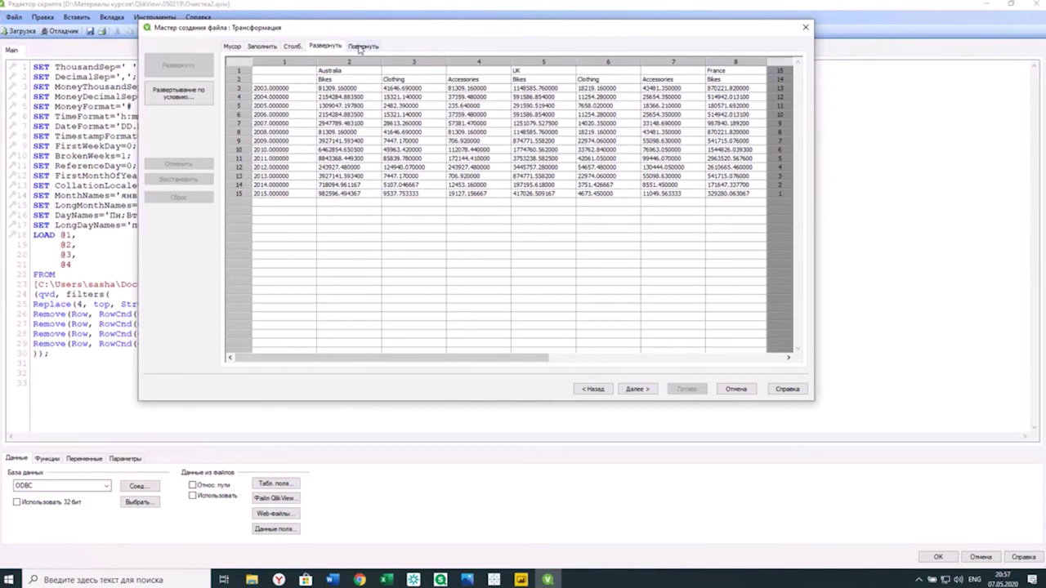
left_click(363, 47)
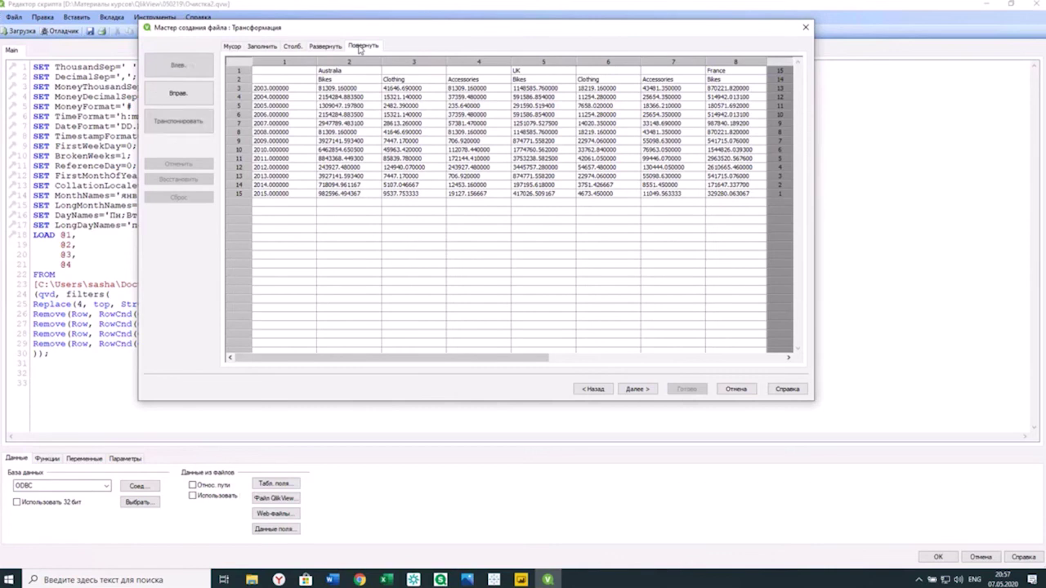
left_click(177, 122)
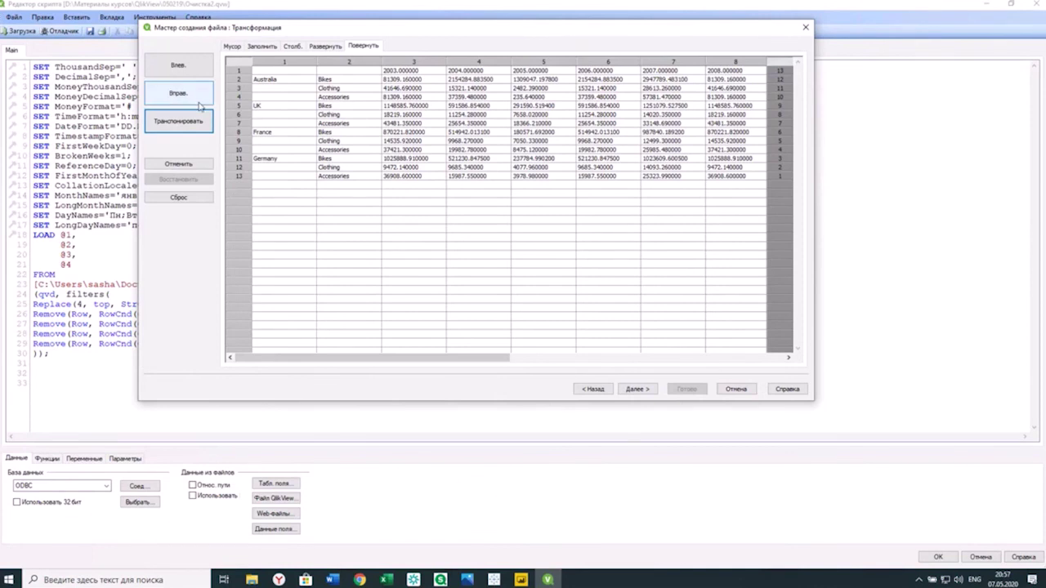
Step: Fill the empty cells of column 1 with the value from the cell above
left_click(266, 47)
left_click(271, 62)
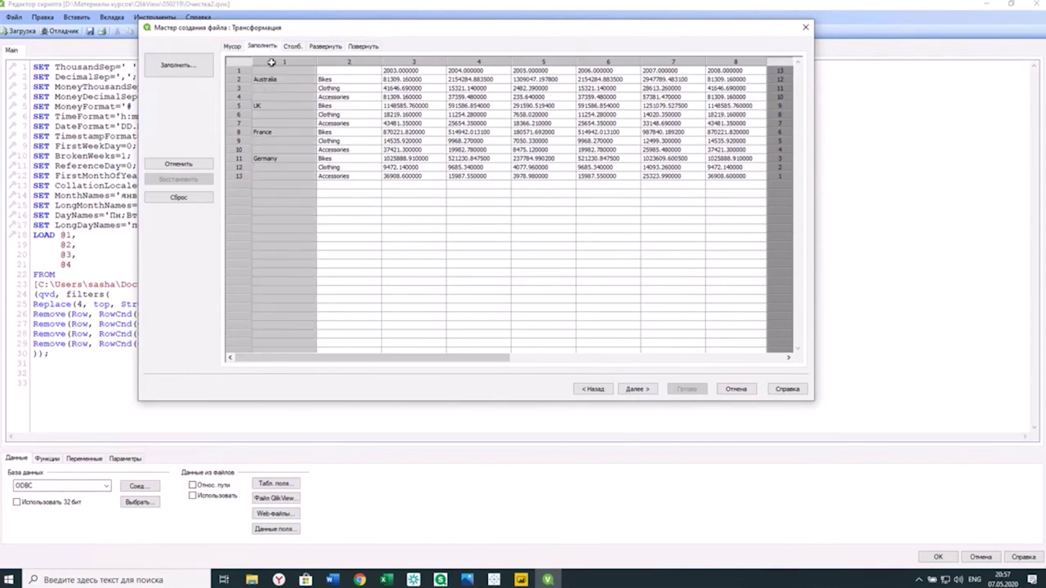
left_click(178, 65)
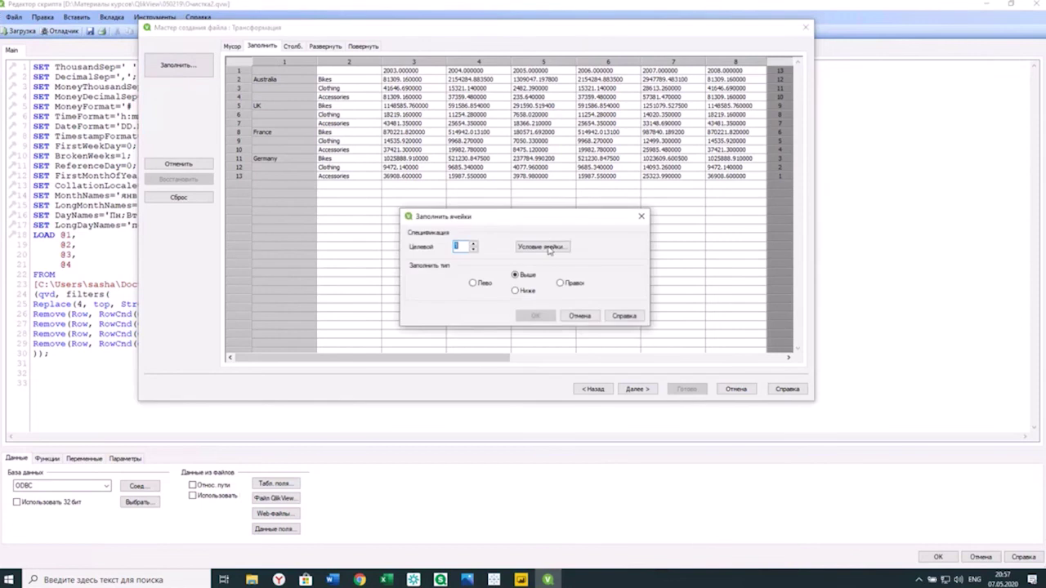
left_click(546, 248)
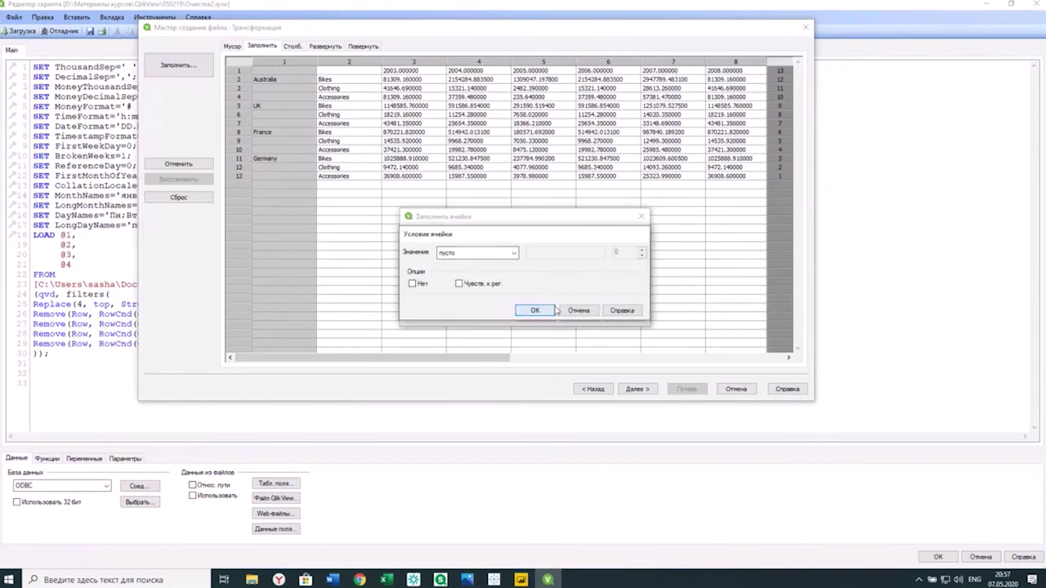
left_click(552, 310)
left_click(549, 318)
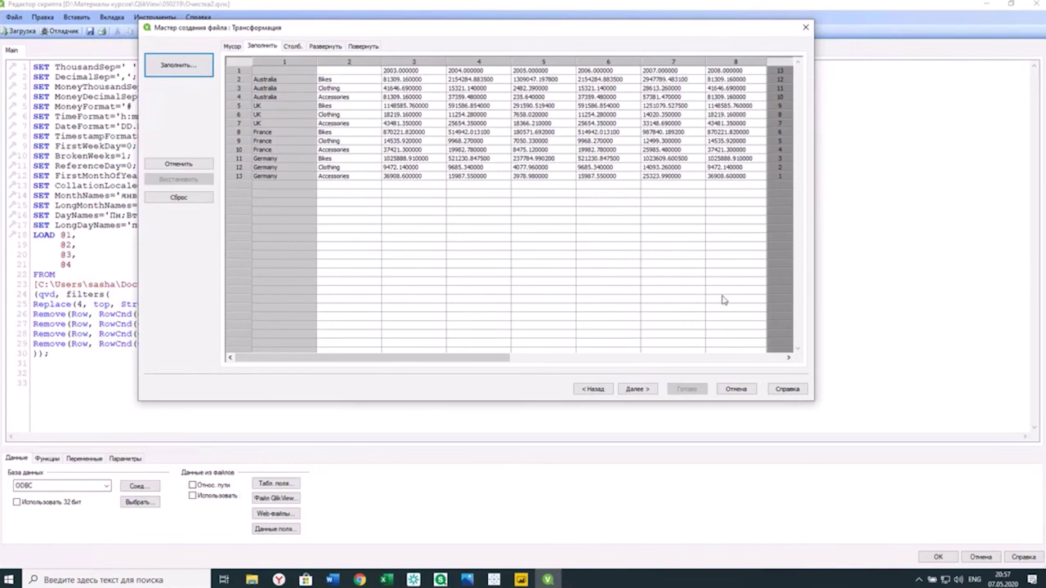
Step: Apply a crosstable with 2 qualifier fields, attribute field Годы and data field Сумма, and insert the resulting load statement into the script
left_click(637, 389)
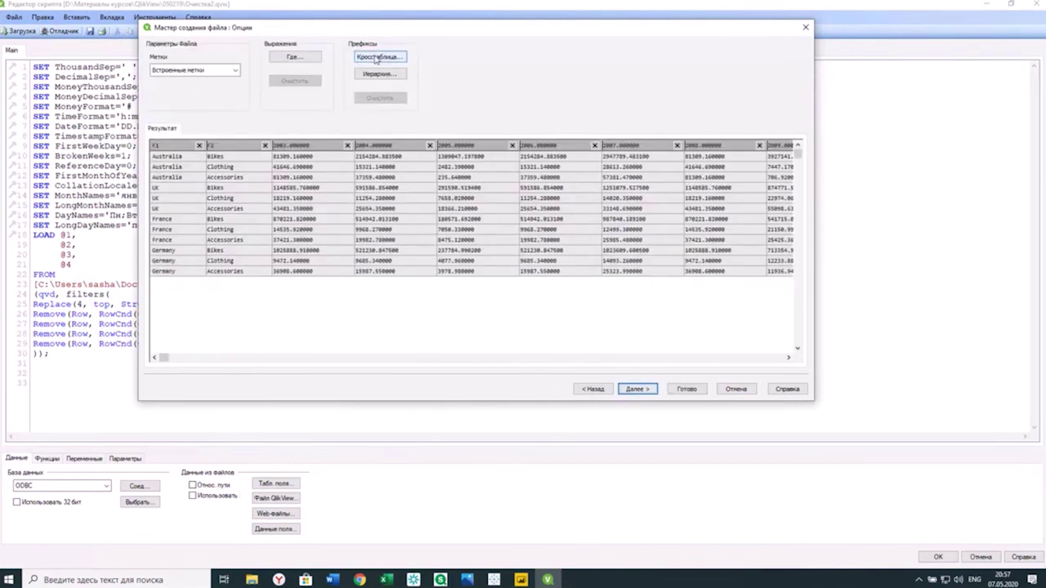
left_click(385, 59)
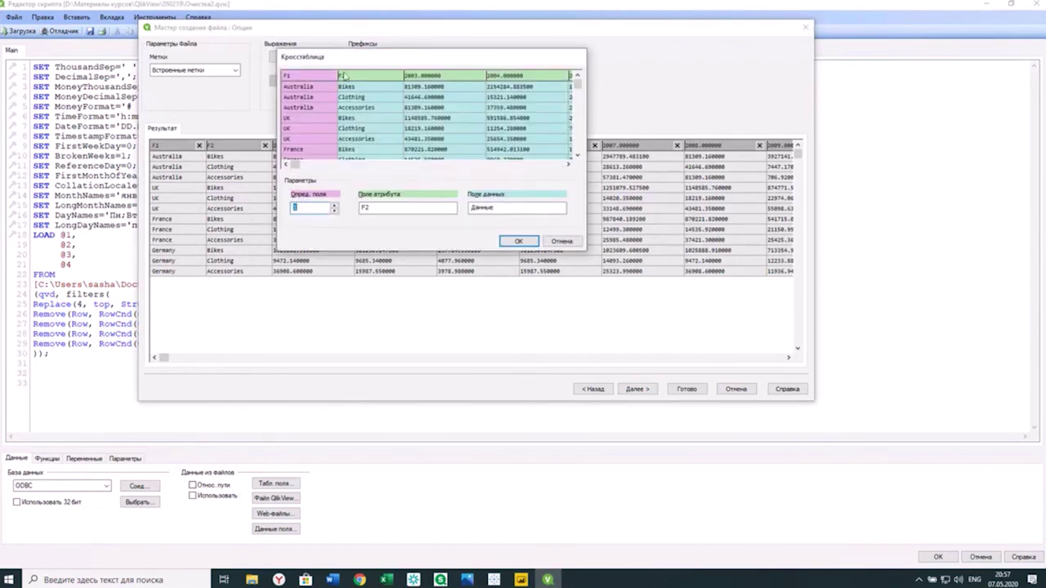
left_click(333, 207)
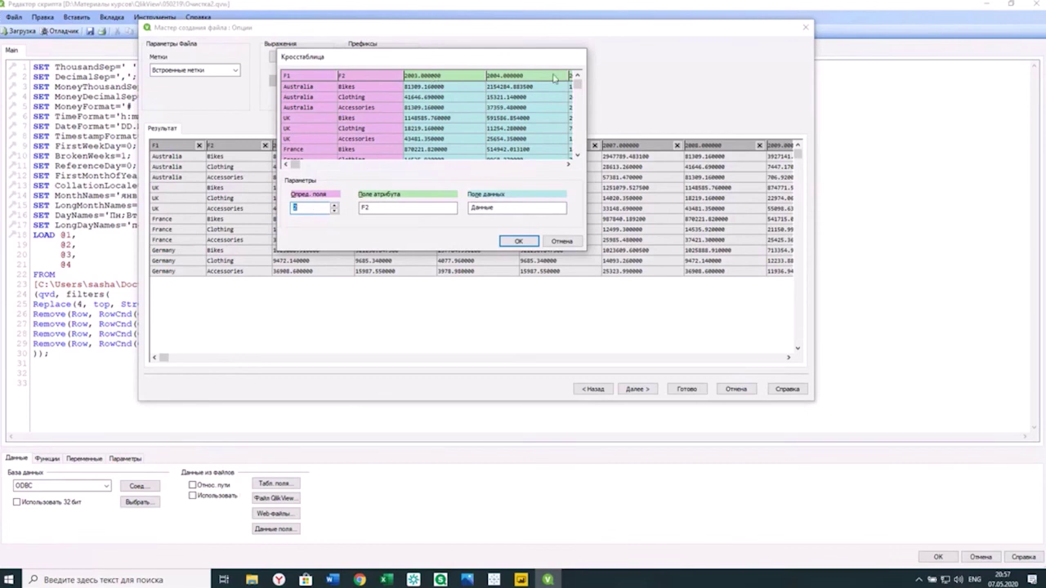
double_click(398, 208)
key("BackSpace")
key("alt+shift")
type("Годы")
double_click(500, 209)
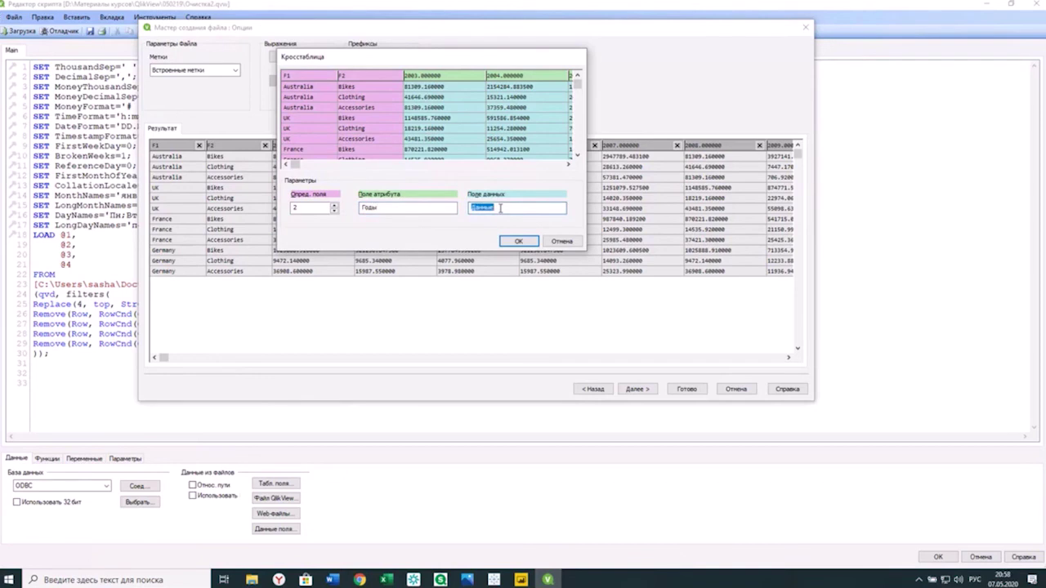
type("Сумма")
left_click(520, 242)
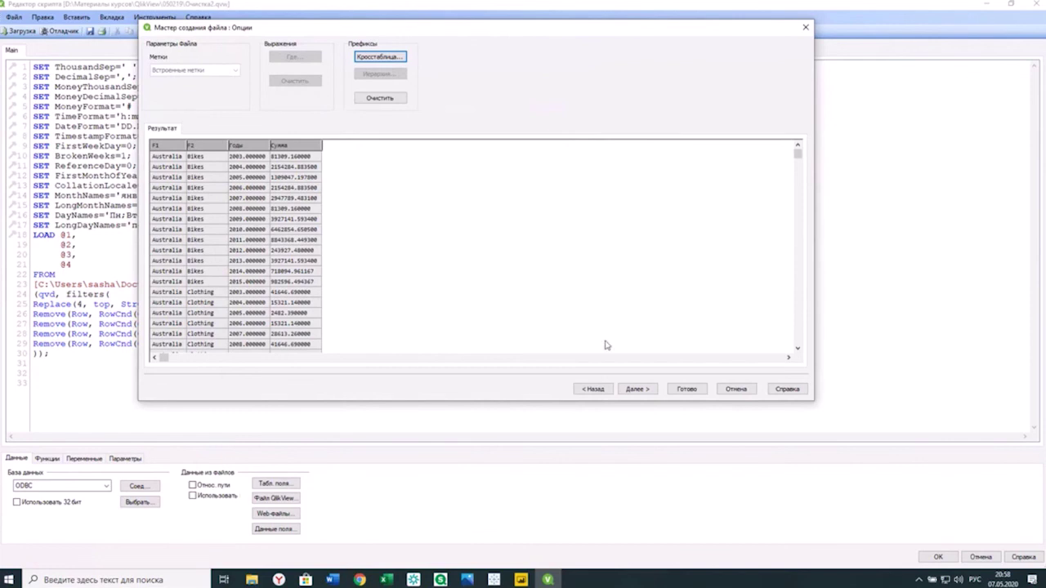
left_click(687, 390)
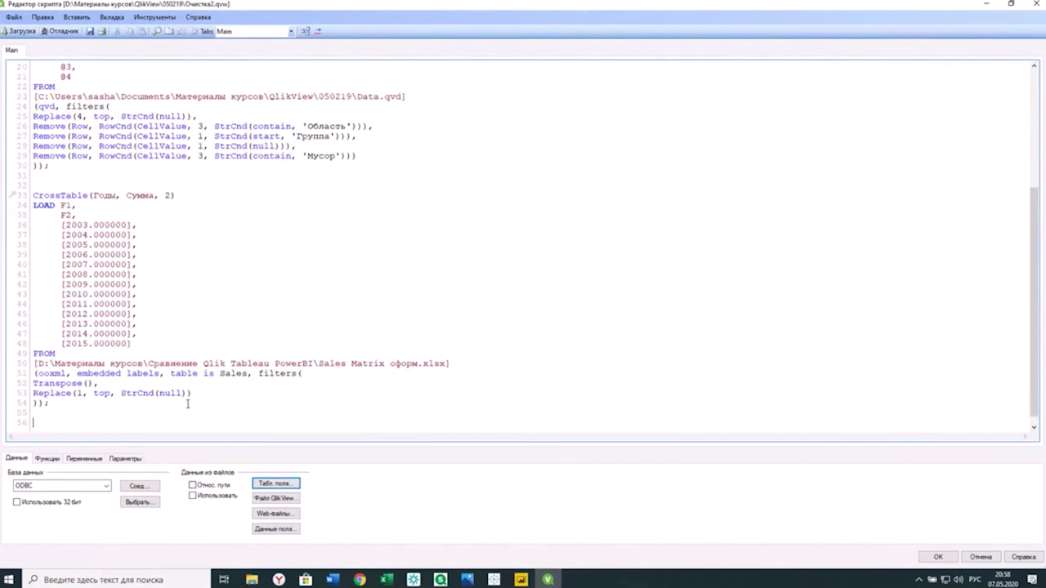
Step: Copy the whole CrossTable load statement and open the data load editor of the ПродажиПроизводство app in Qlik Sense Desktop
left_click_drag(33, 197, 70, 404)
key("ctrl+c")
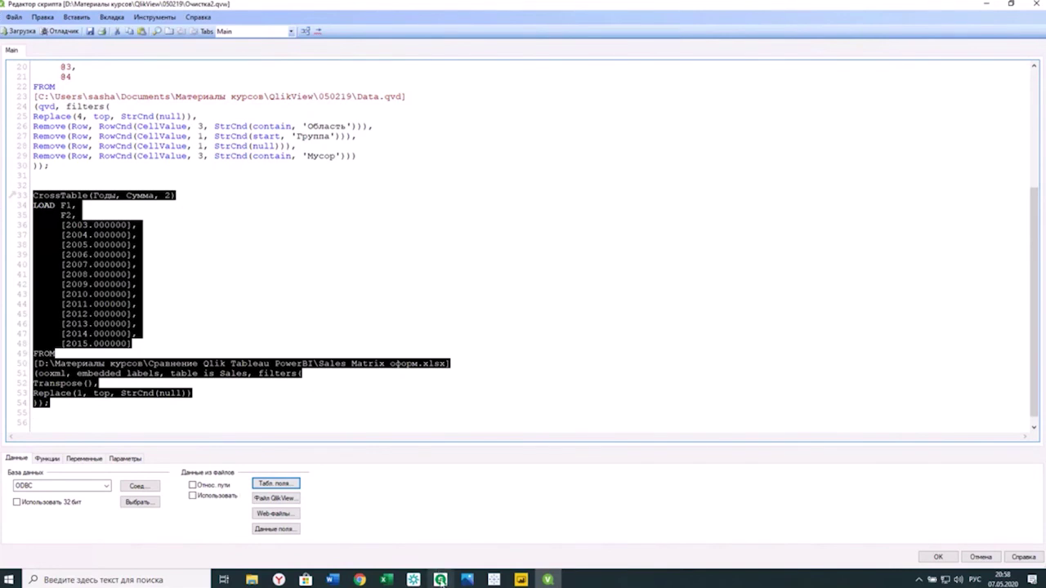
mouse_move(442, 578)
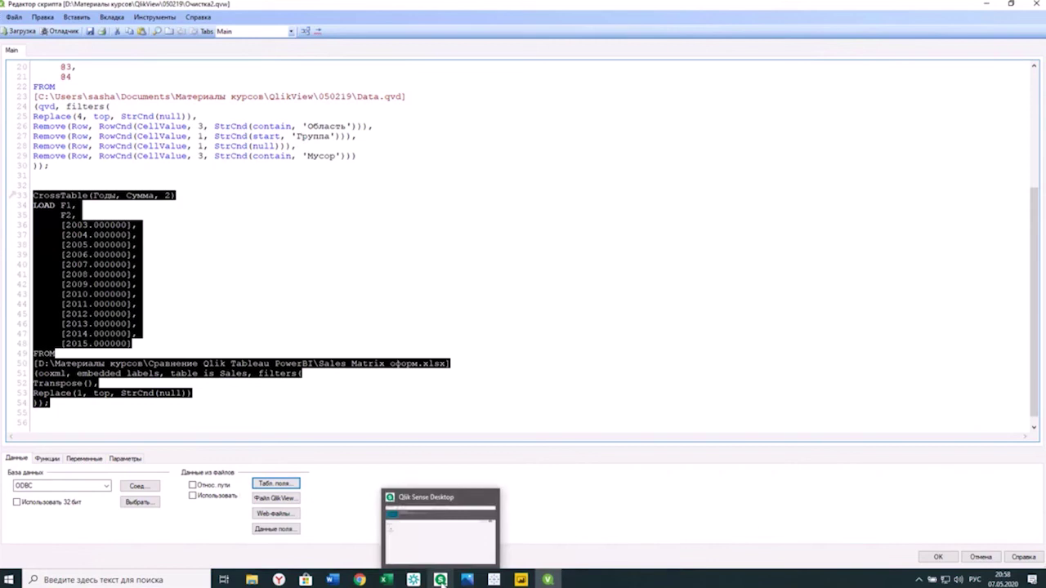
left_click(440, 579)
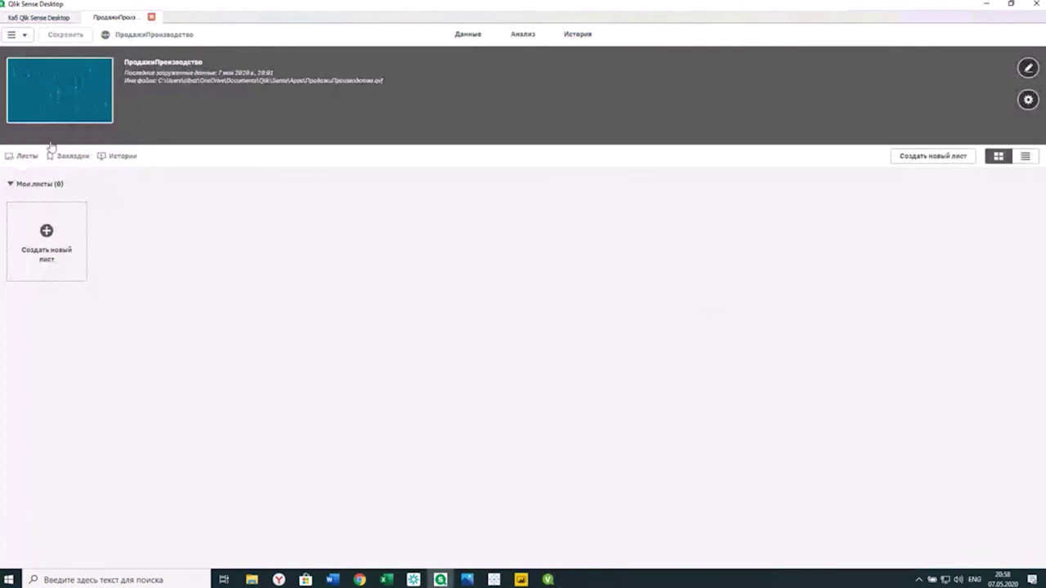
left_click(25, 37)
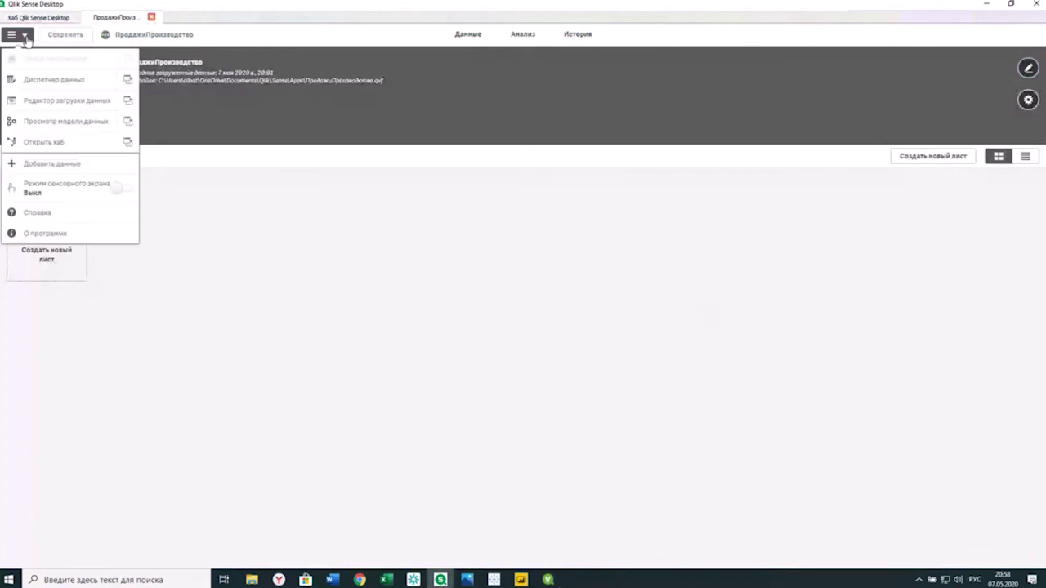
left_click(45, 100)
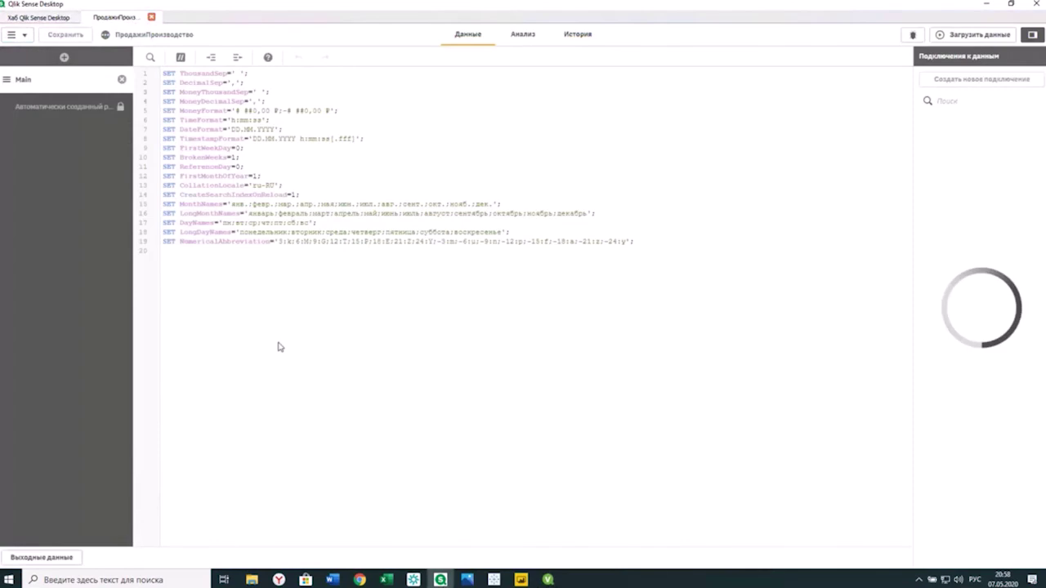
Step: Examine the automatically generated script section, including its table loads and calendar definition
left_click(58, 108)
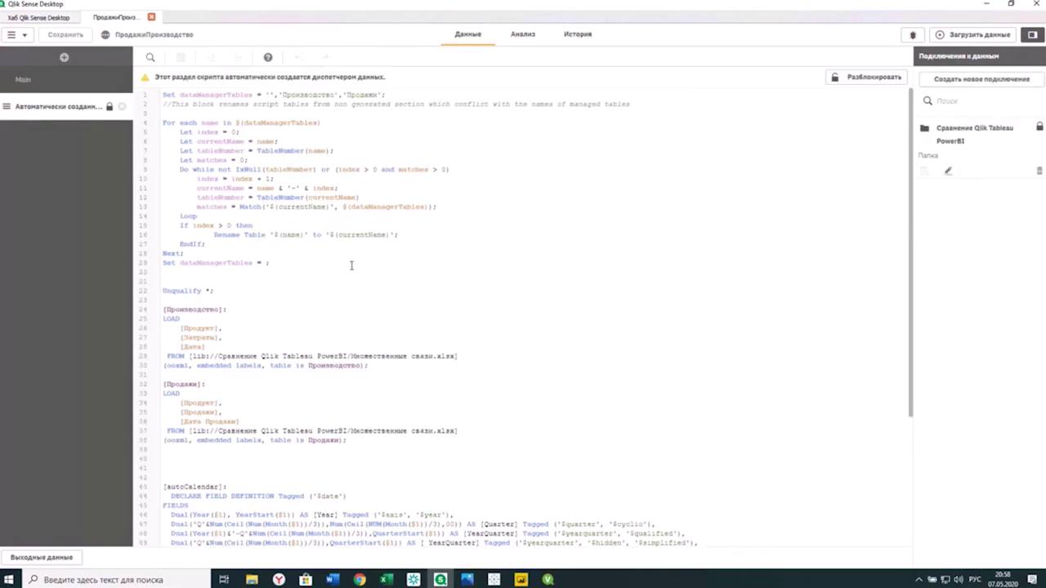
scroll(351, 265, "down", 1)
scroll(388, 284, "down", 5)
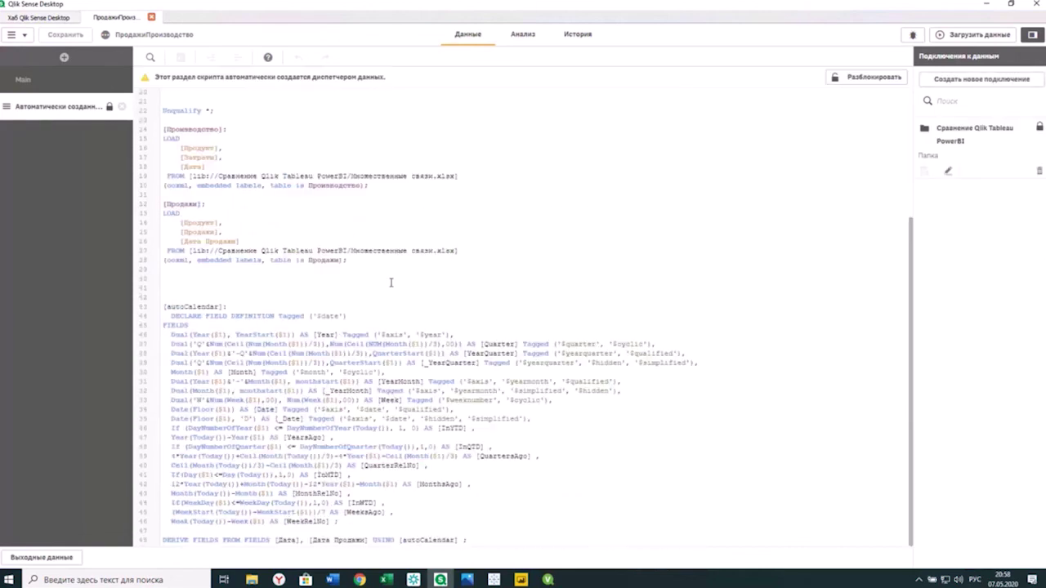
scroll(391, 282, "up", 6)
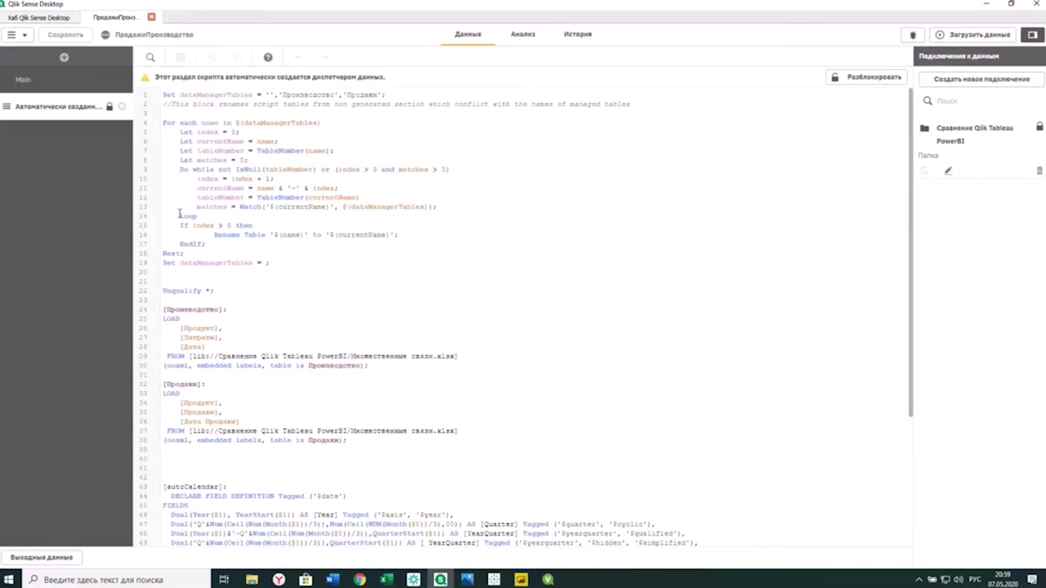
Step: Add a script section named Трансформация and paste the copied CrossTable statement into it, followed by two blank lines
left_click(65, 58)
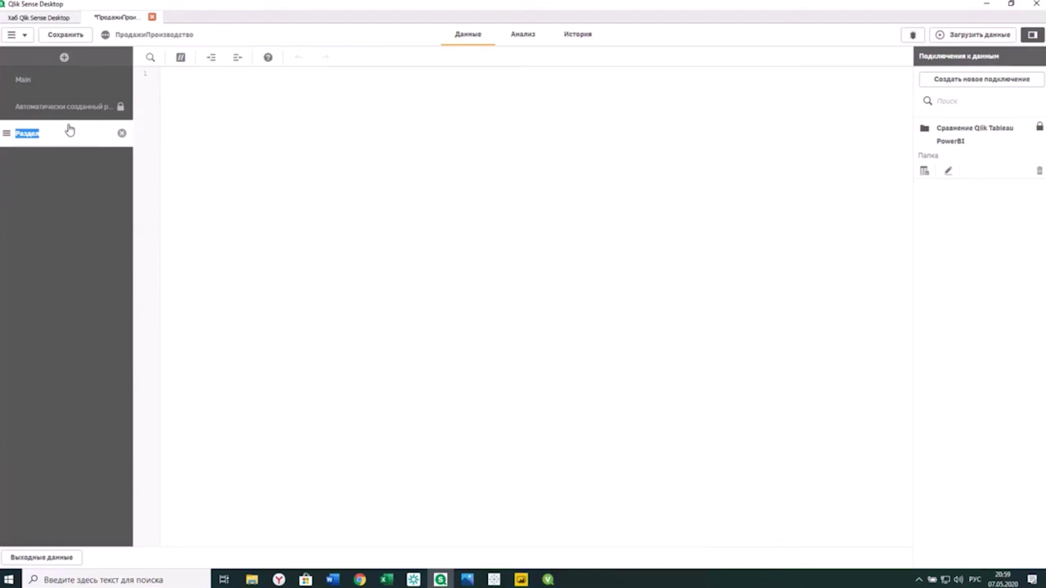
type("Трансформация")
left_click(217, 105)
key("ctrl+v")
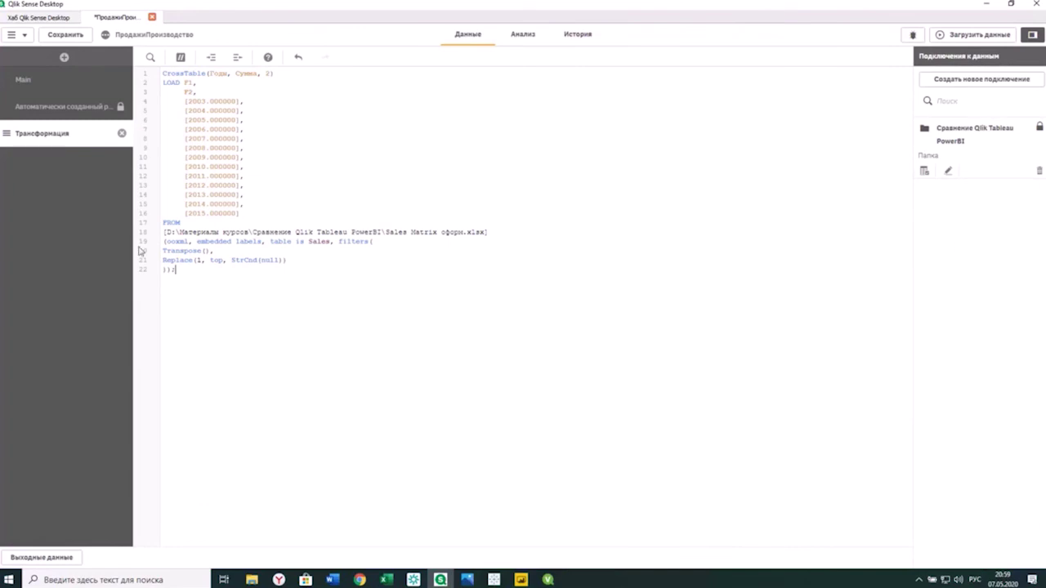
key("Return")
key("Return")
left_click(926, 175)
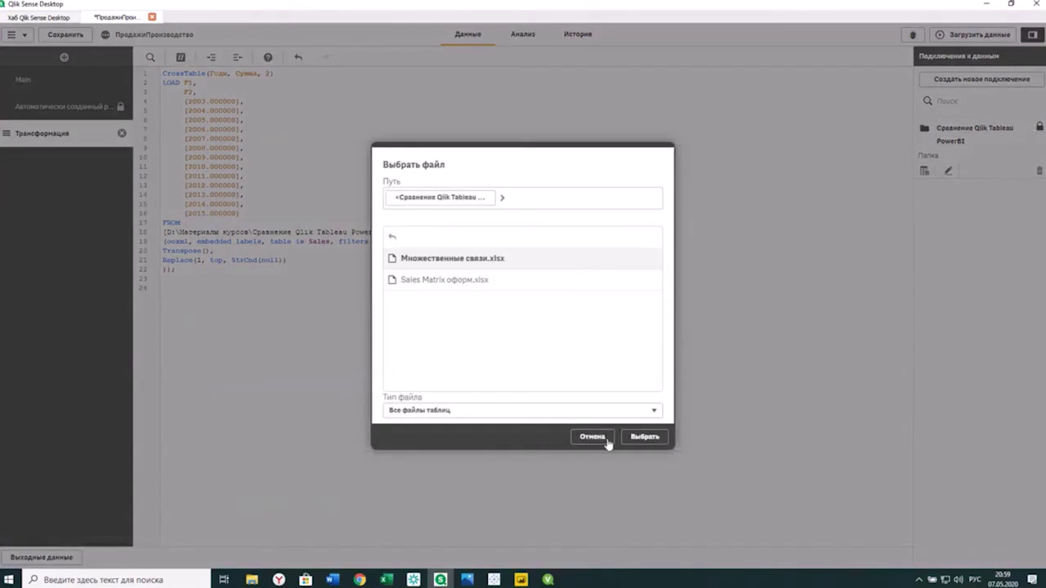
left_click(650, 439)
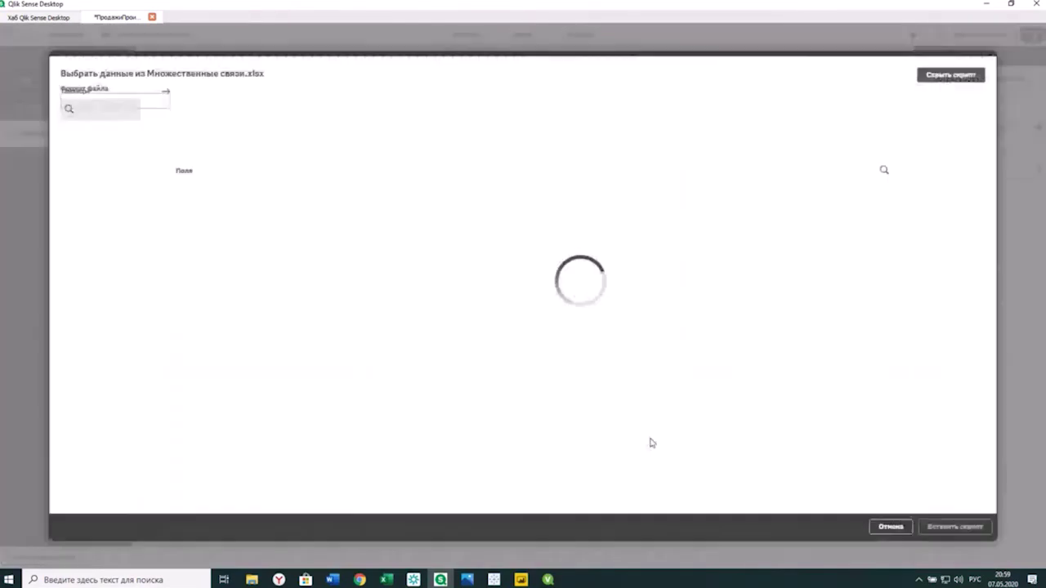
left_click(890, 526)
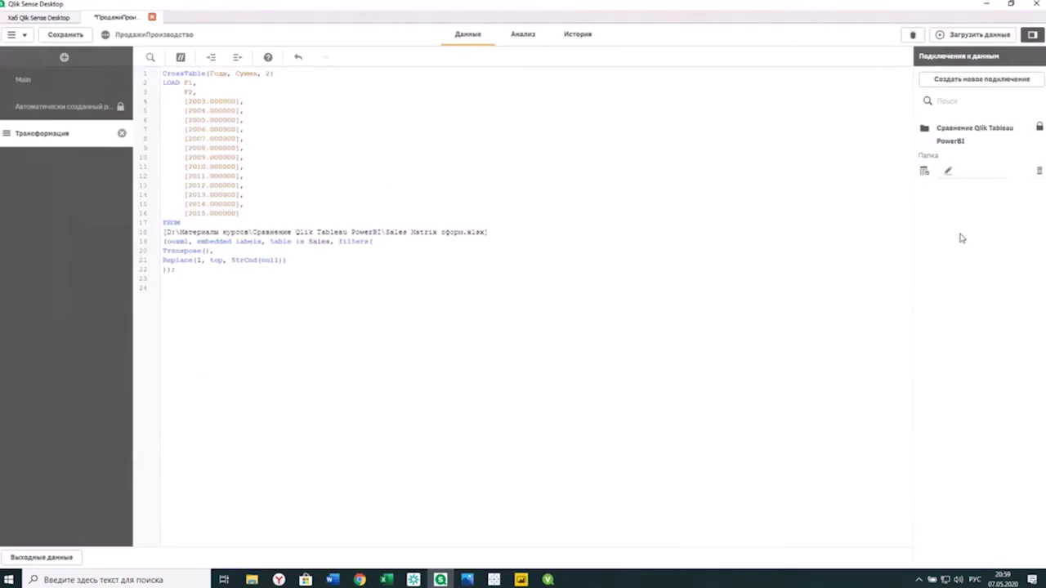
Step: Insert a load script for the Sales table from Sales Matrix оформ.xlsx using the existing folder connection
left_click(926, 173)
left_click(444, 279)
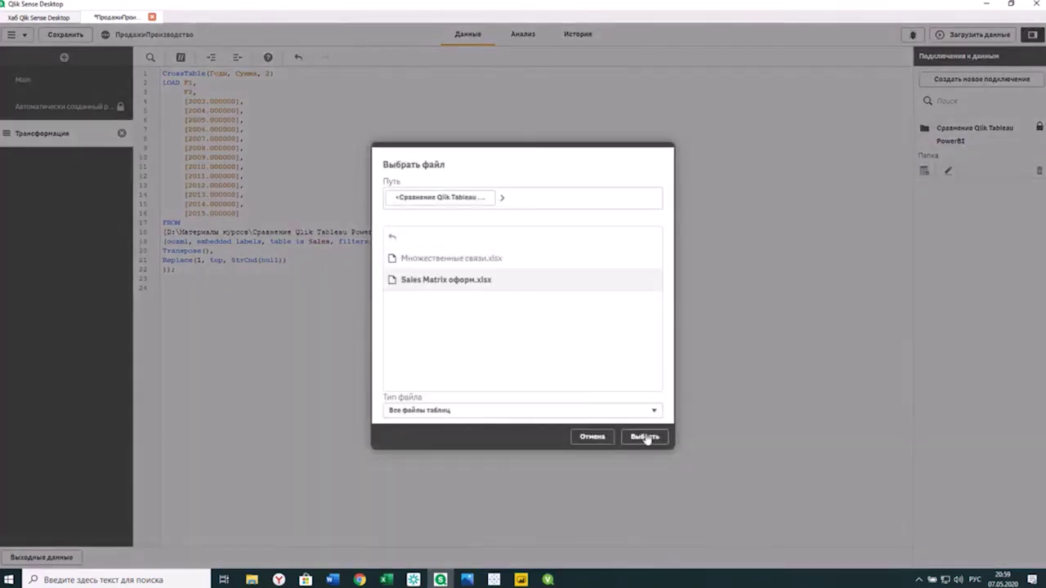
left_click(645, 437)
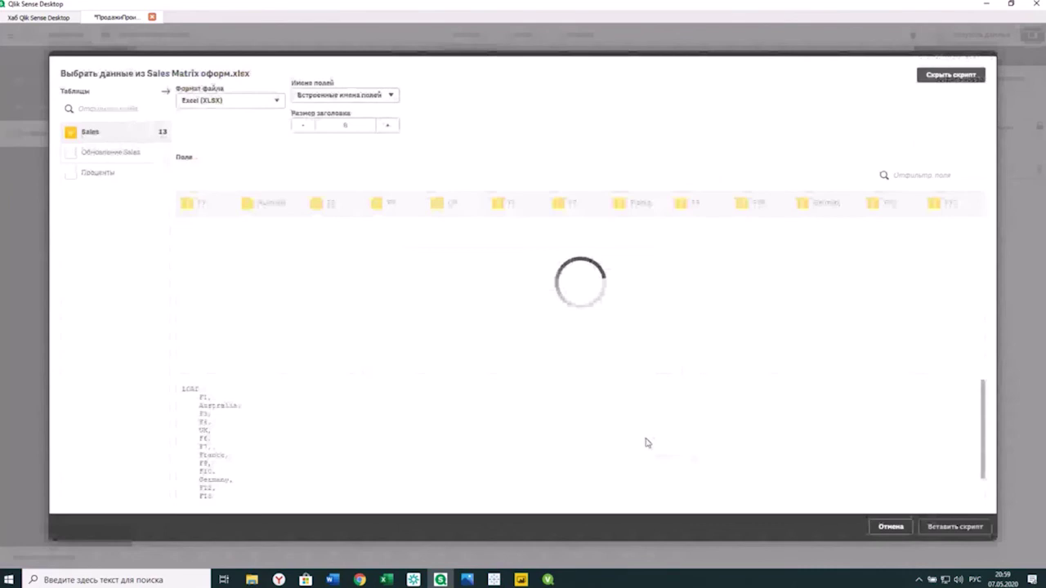
left_click(948, 526)
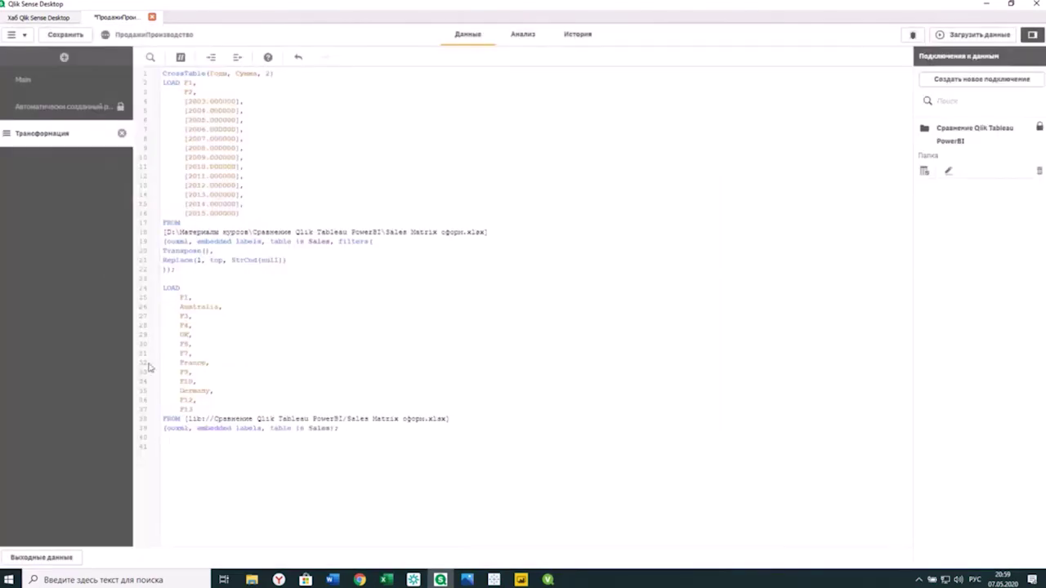
Step: Replace the D:\ file path in the CrossTable load with the path copied from the inserted script, [lib://Сравнение Qlik Tableau PowerBI/Sales Matrix оформ.xlsx]
left_click_drag(183, 418, 456, 418)
key("ctrl+c")
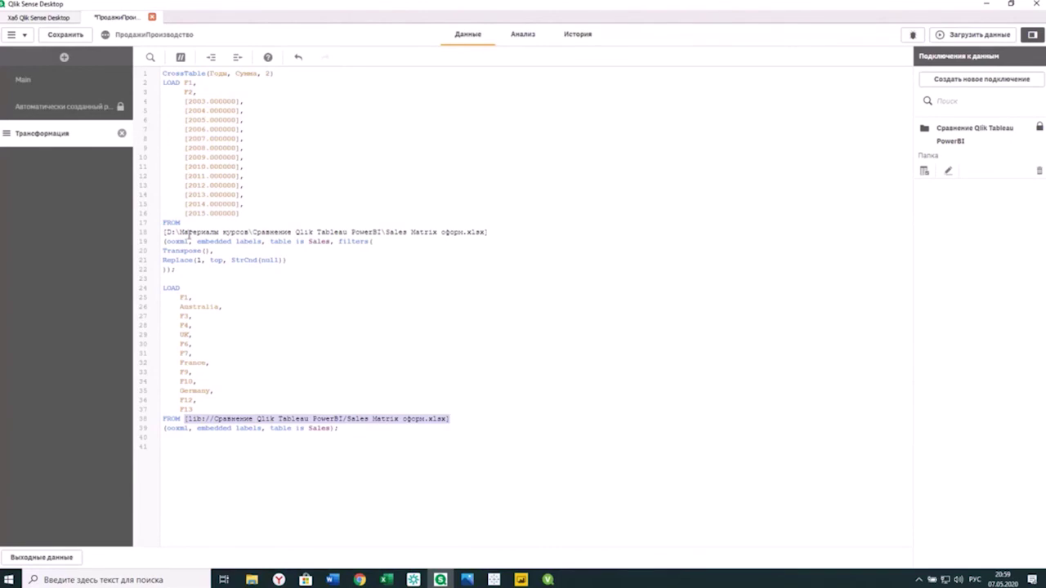
left_click(163, 232)
left_click_drag(163, 232, 501, 232)
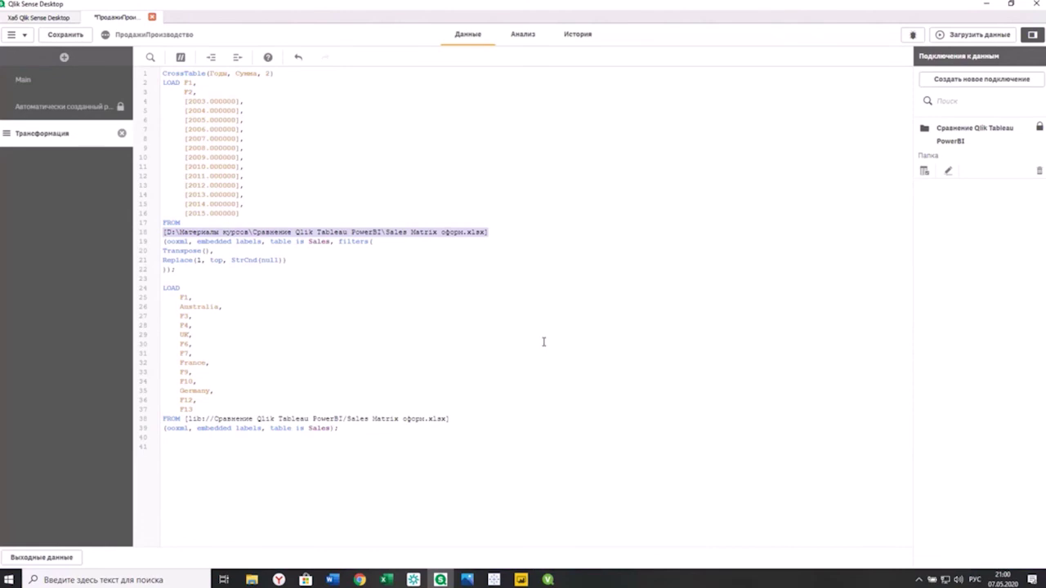
key("ctrl+v")
Step: Delete the inserted LOAD block below the CrossTable statement, load the data and close the load report
left_click_drag(163, 288, 343, 471)
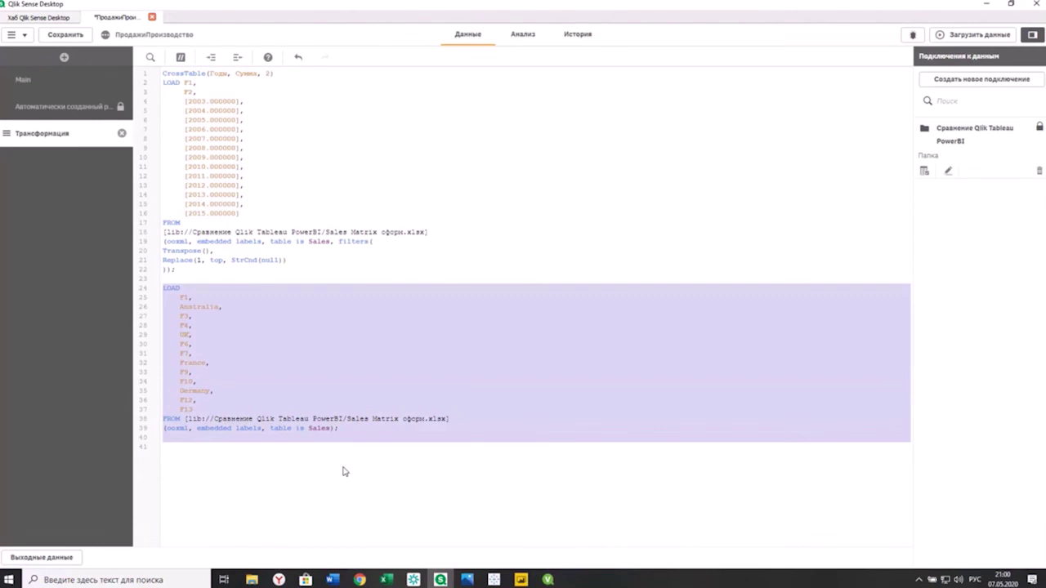
key("Delete")
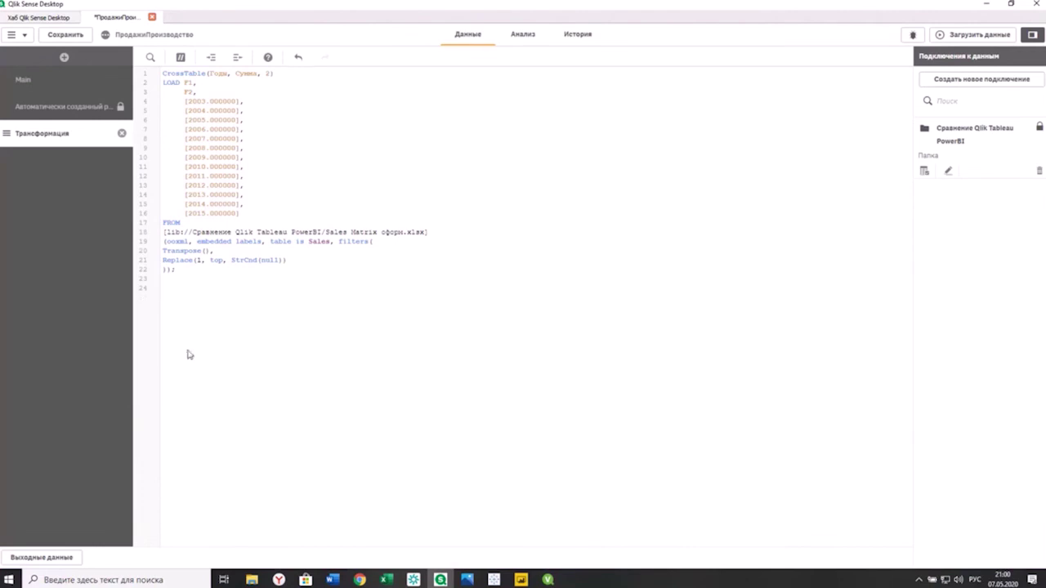
left_click(954, 39)
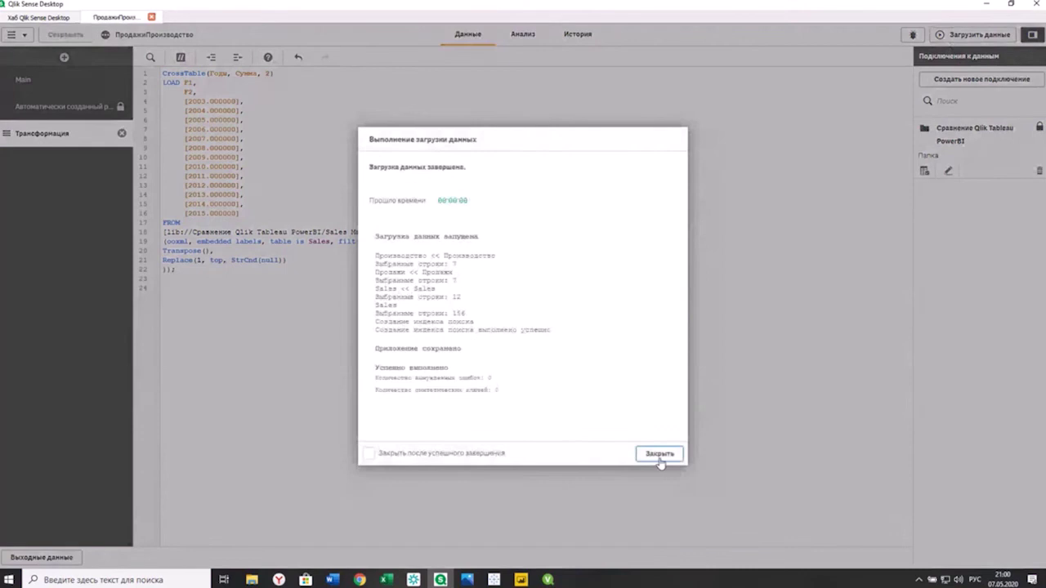
left_click(661, 458)
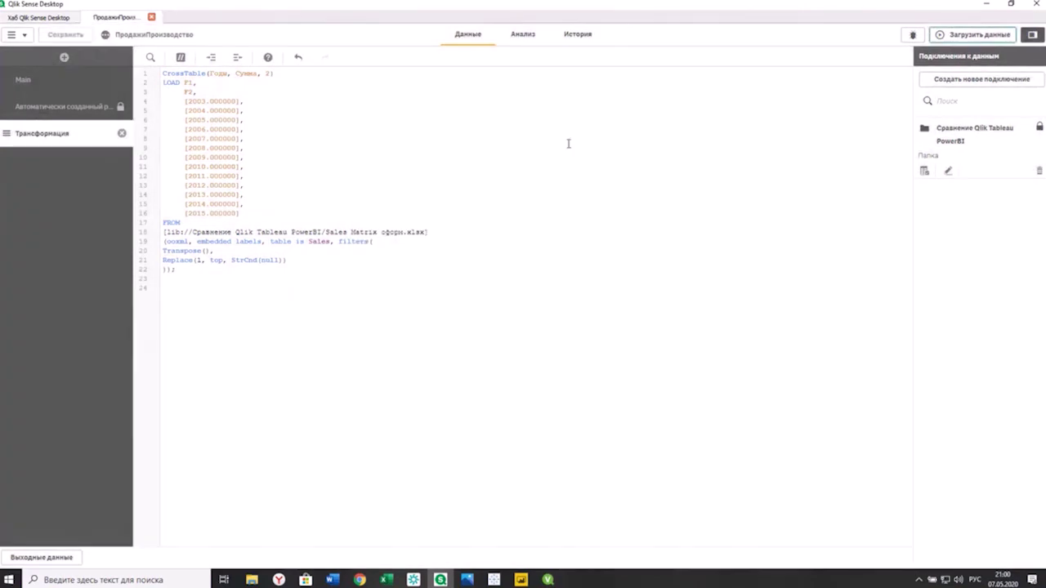
Step: Open the sheet Мой новый лист for editing and place field F1 on it as a map
left_click(532, 39)
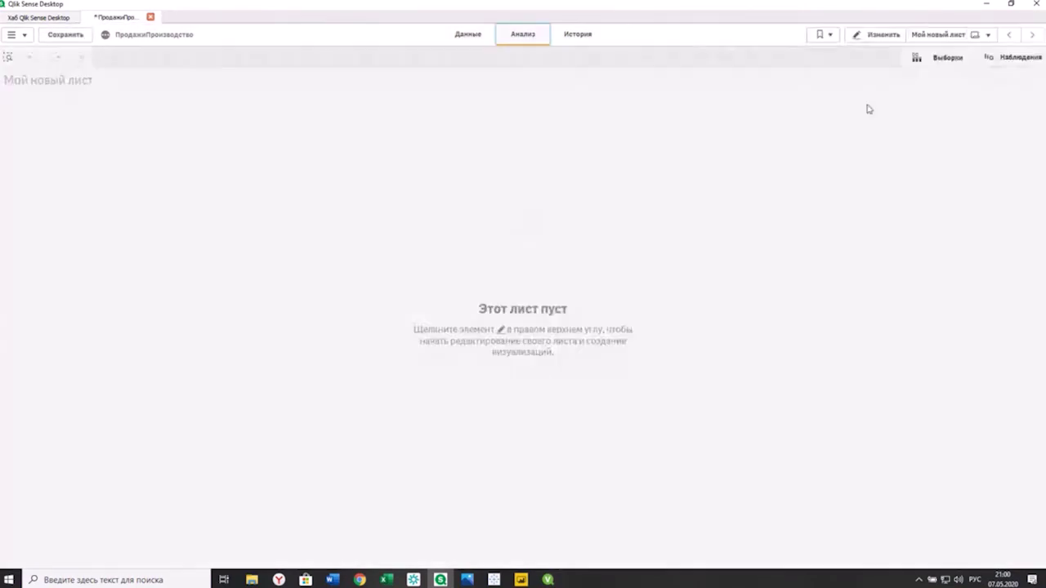
left_click(873, 36)
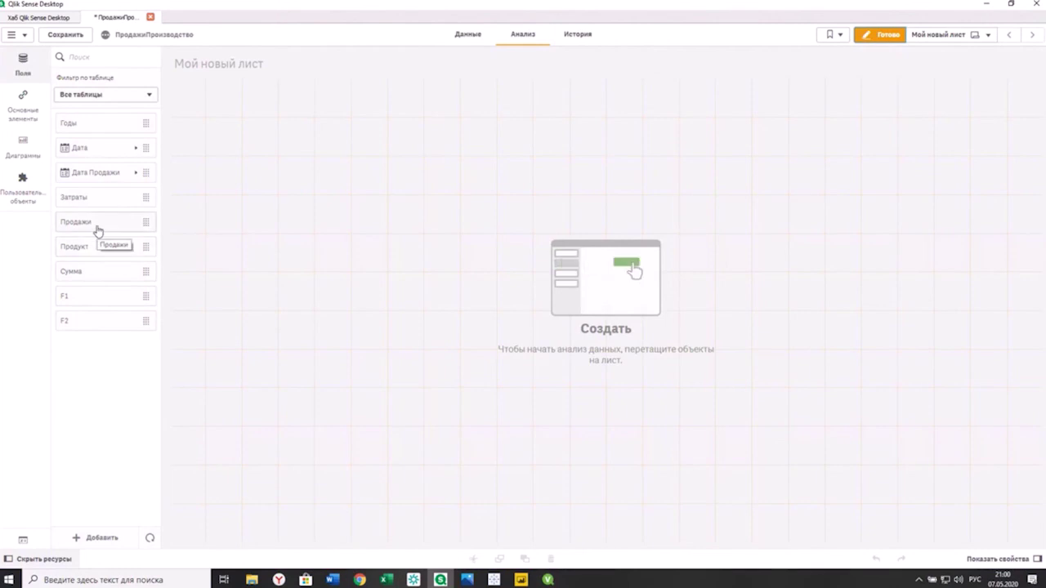
left_click(89, 301)
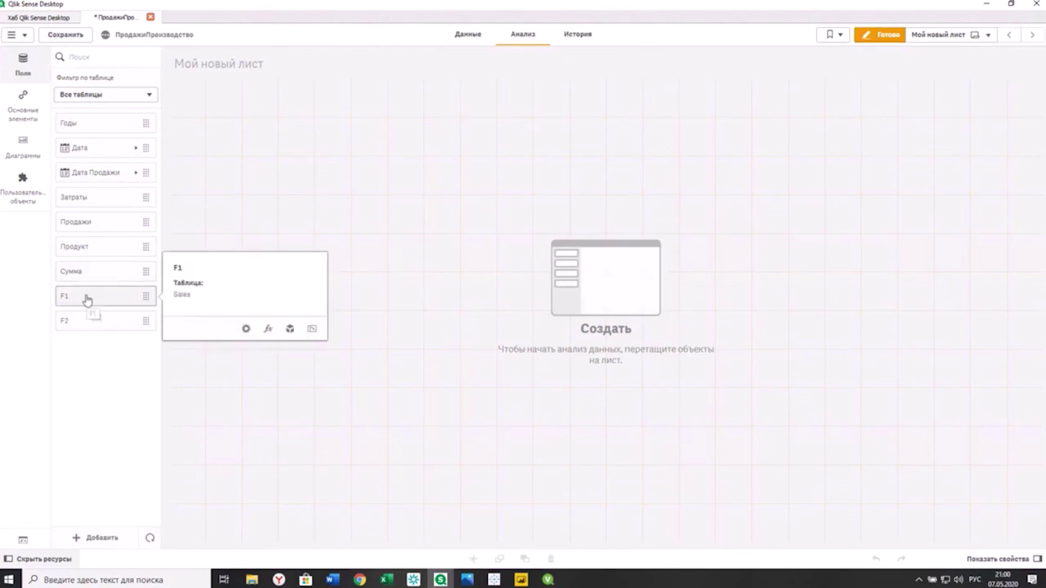
left_click_drag(87, 300, 320, 222)
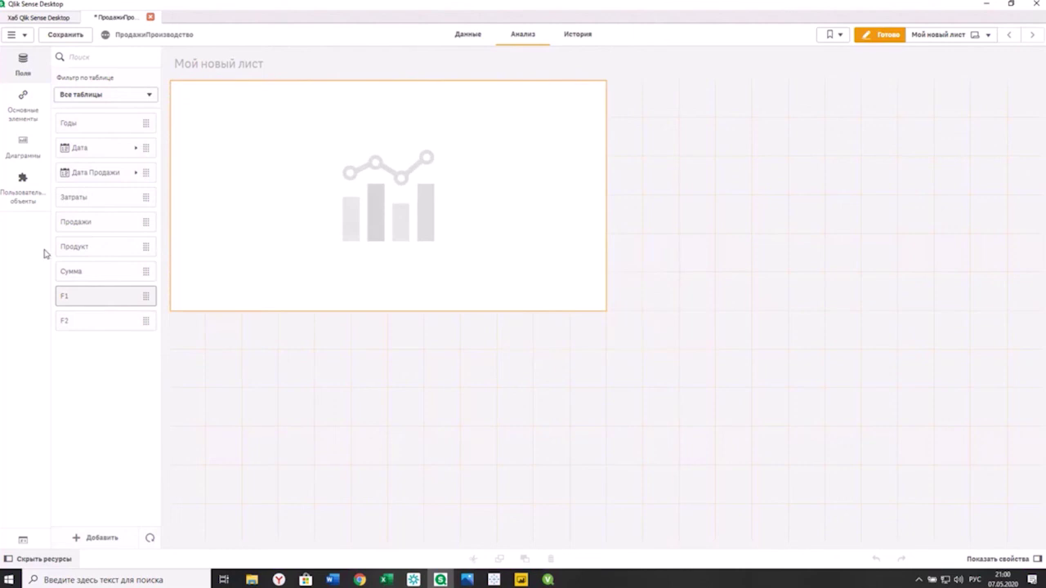
left_click_drag(77, 303, 97, 397)
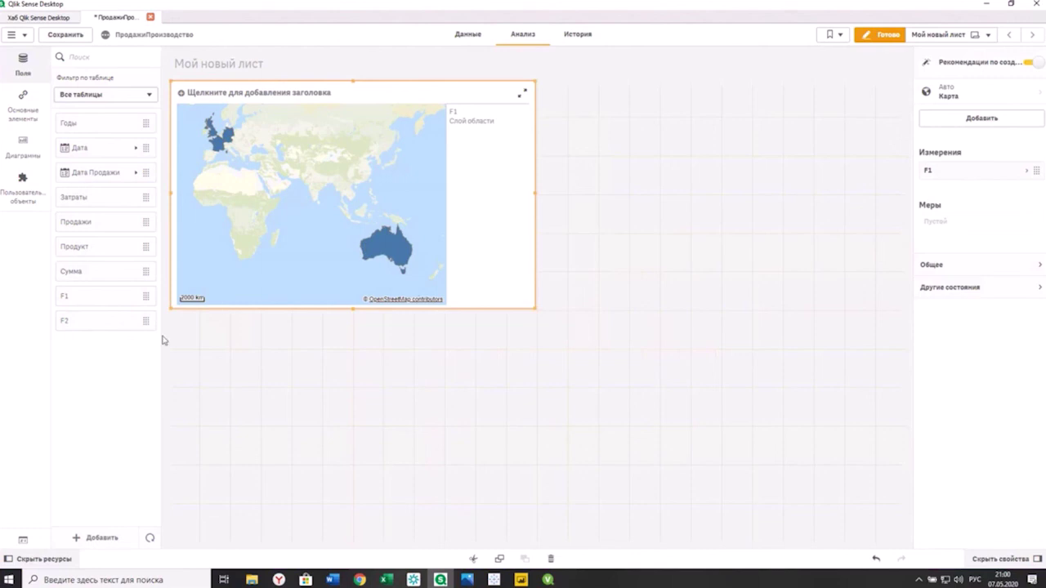
Step: Add the sum of Сумма as the map's measure and enlarge the map on the sheet
left_click_drag(83, 278, 353, 226)
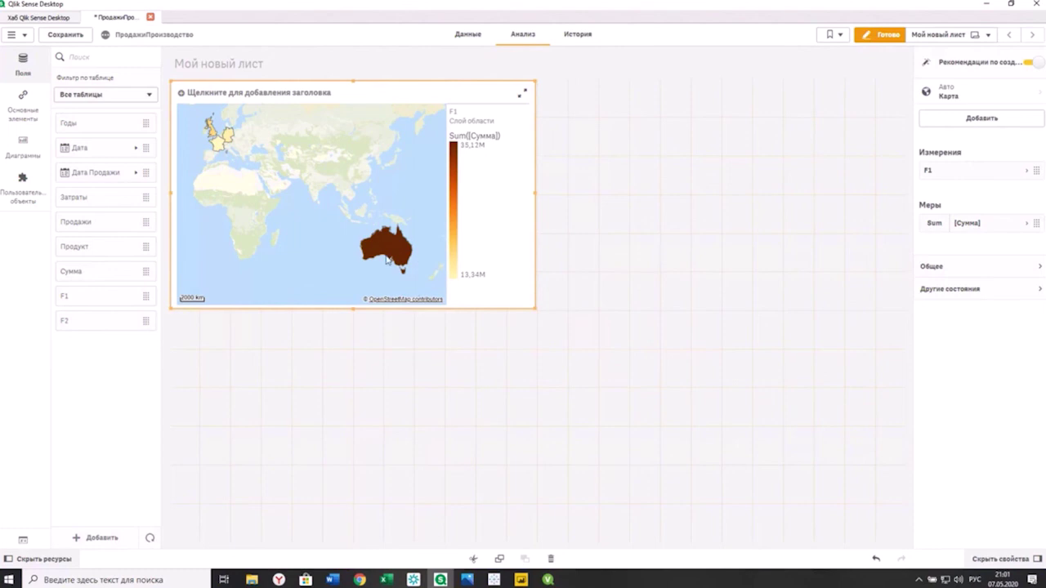
left_click_drag(533, 306, 596, 385)
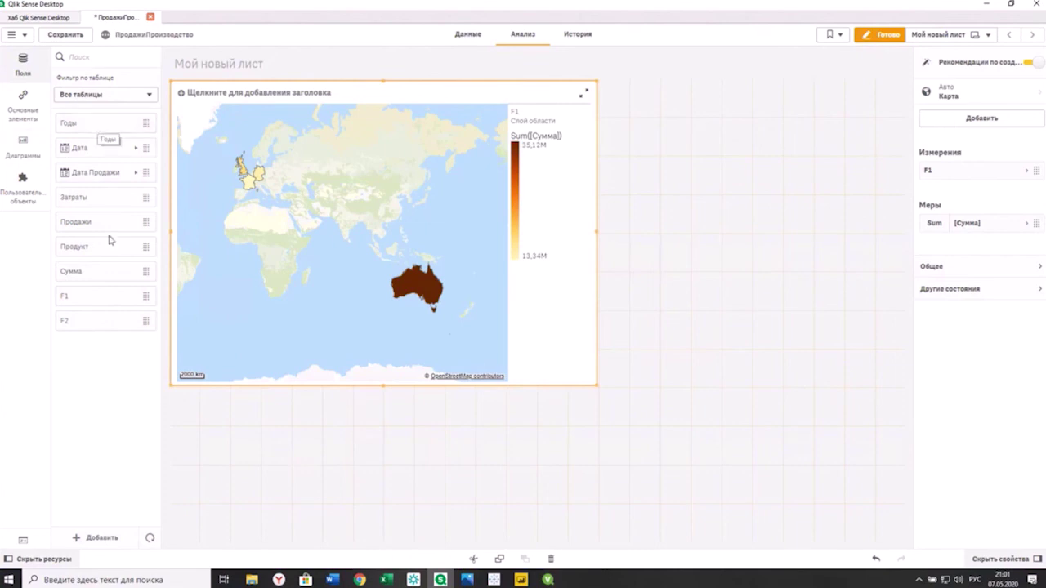
Step: Add a bar chart below the map with F2 as its dimension
left_click(20, 148)
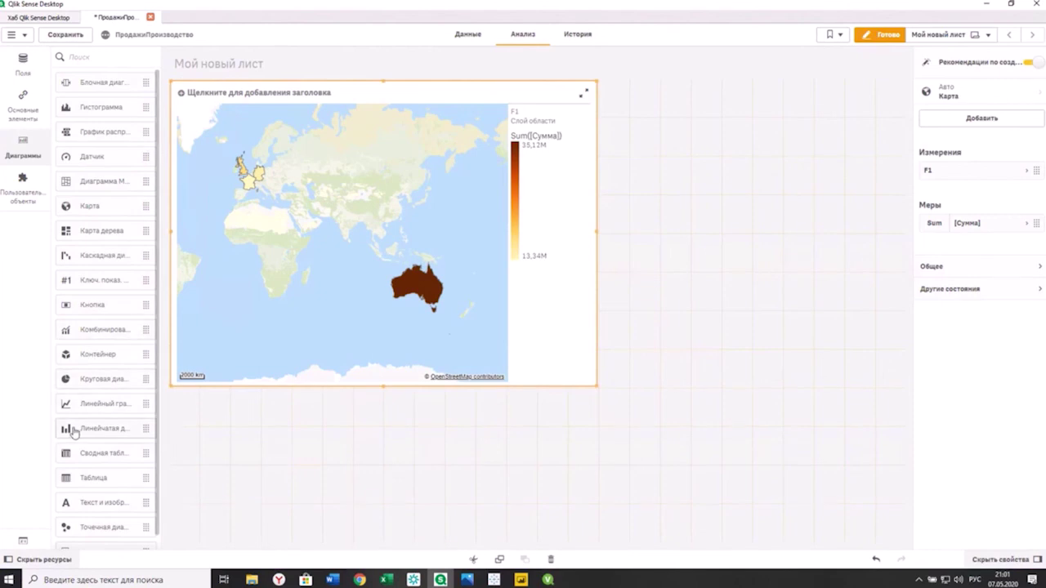
left_click_drag(72, 432, 273, 433)
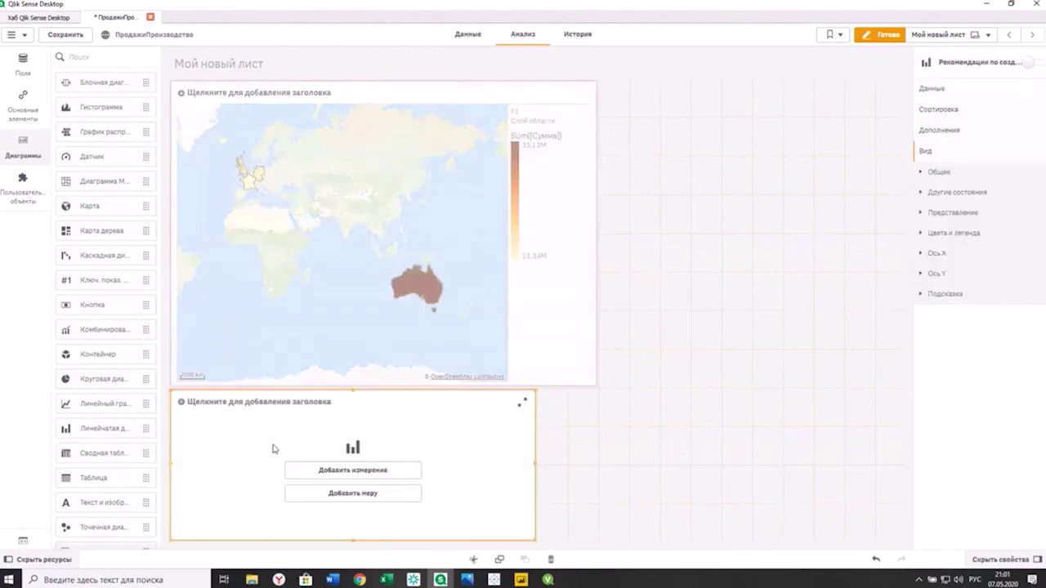
left_click(403, 474)
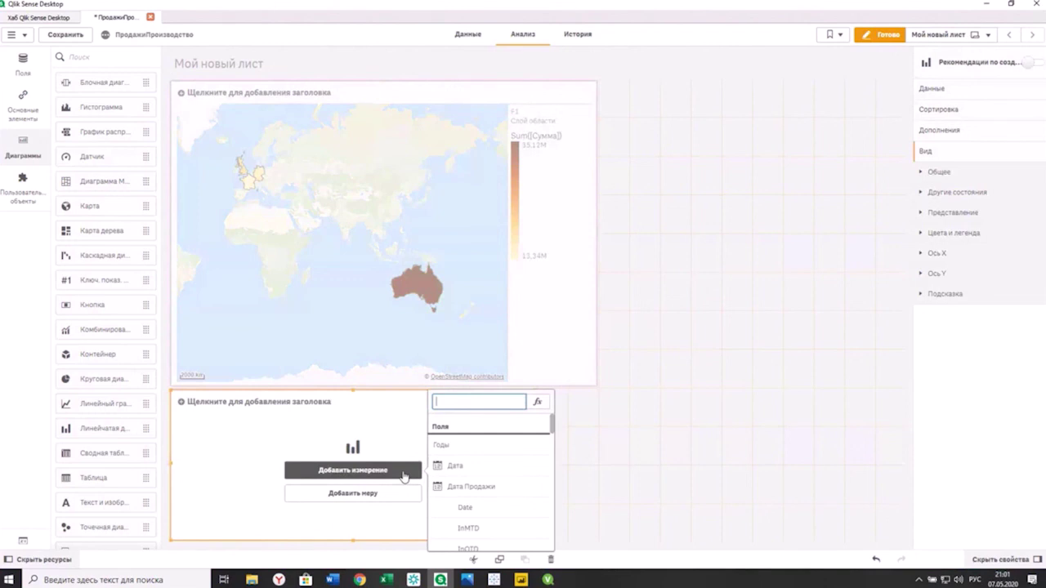
type("пр")
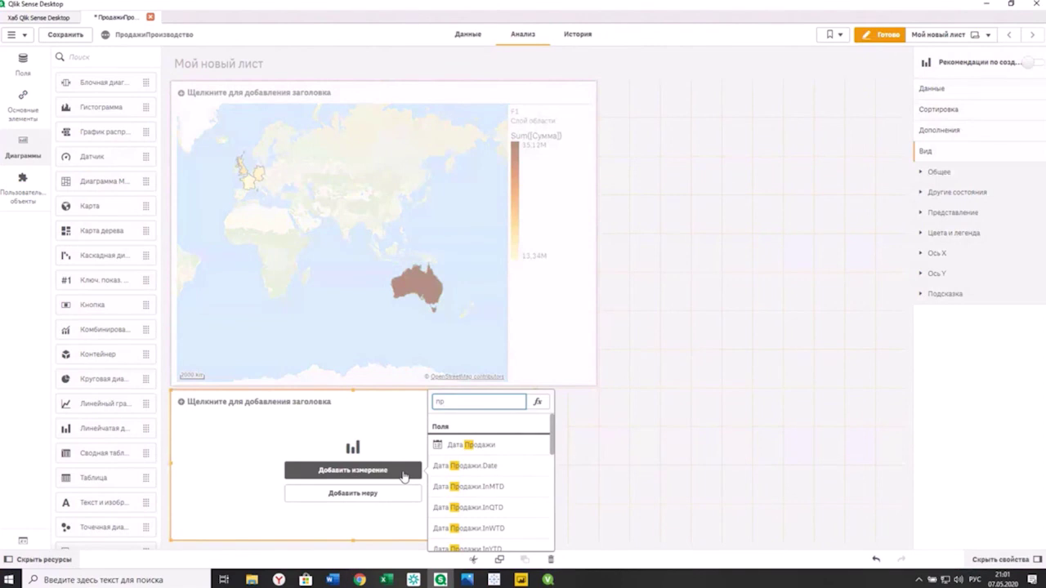
key("alt+Tab")
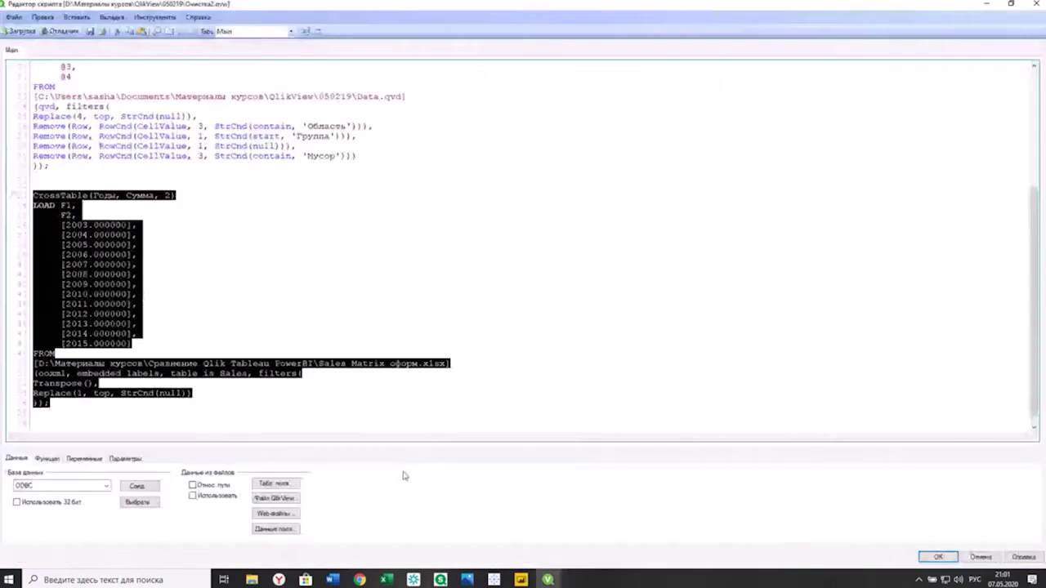
key("alt+Tab")
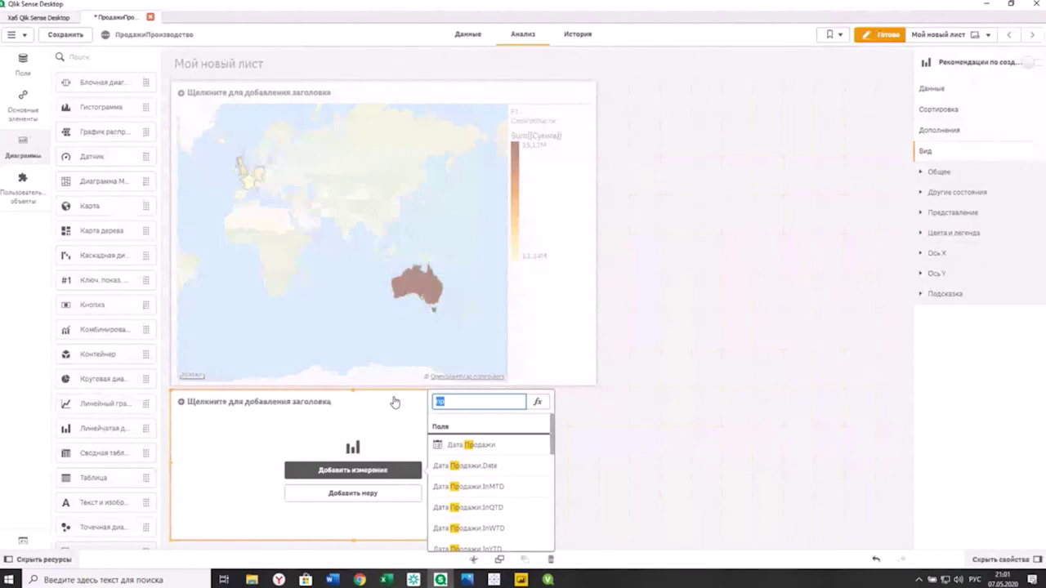
key("alt+shift")
type("F")
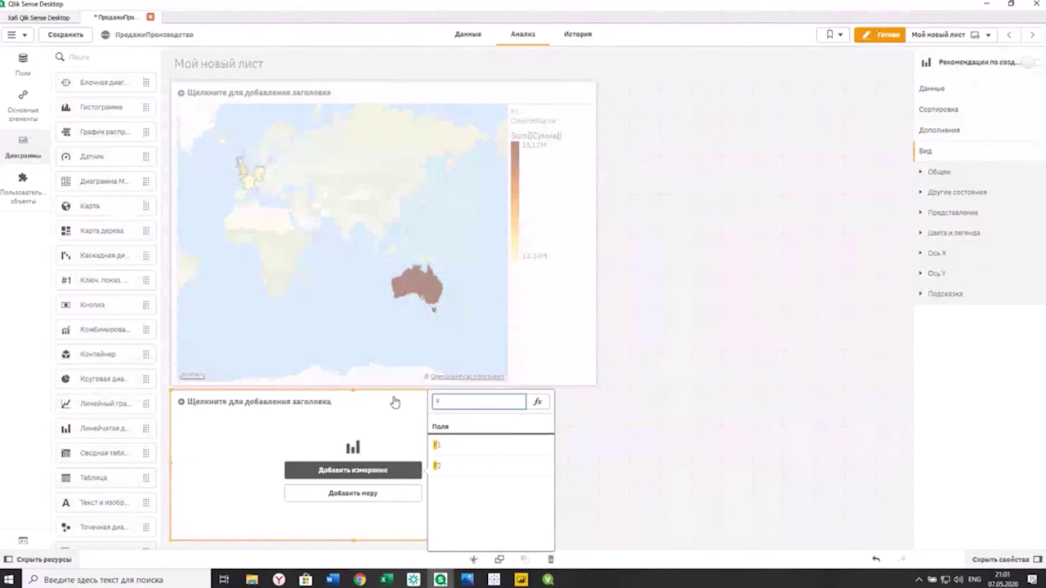
left_click(448, 465)
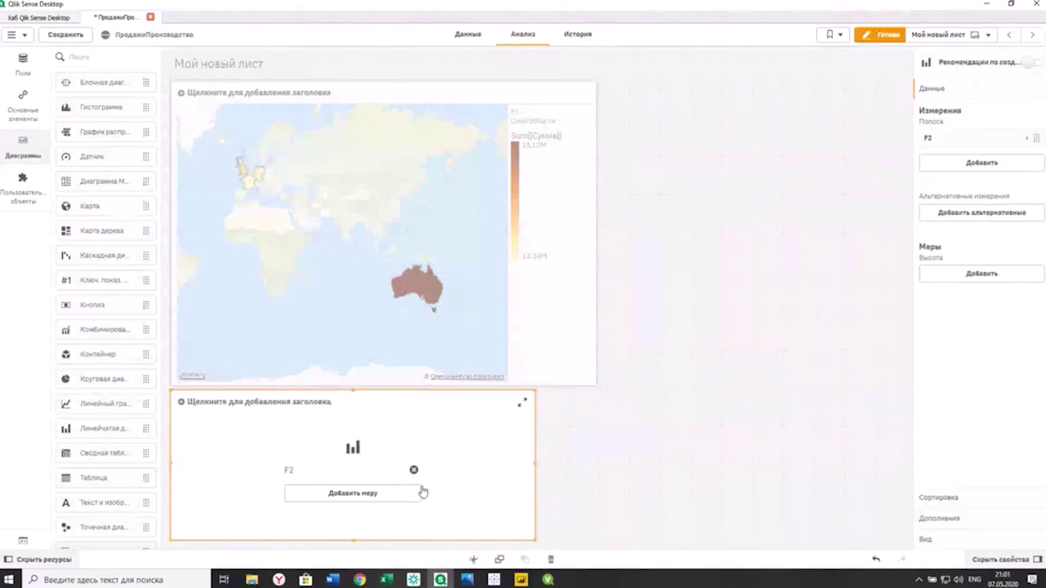
Step: Add Sum of Сумма as the bar chart's measure
left_click(386, 500)
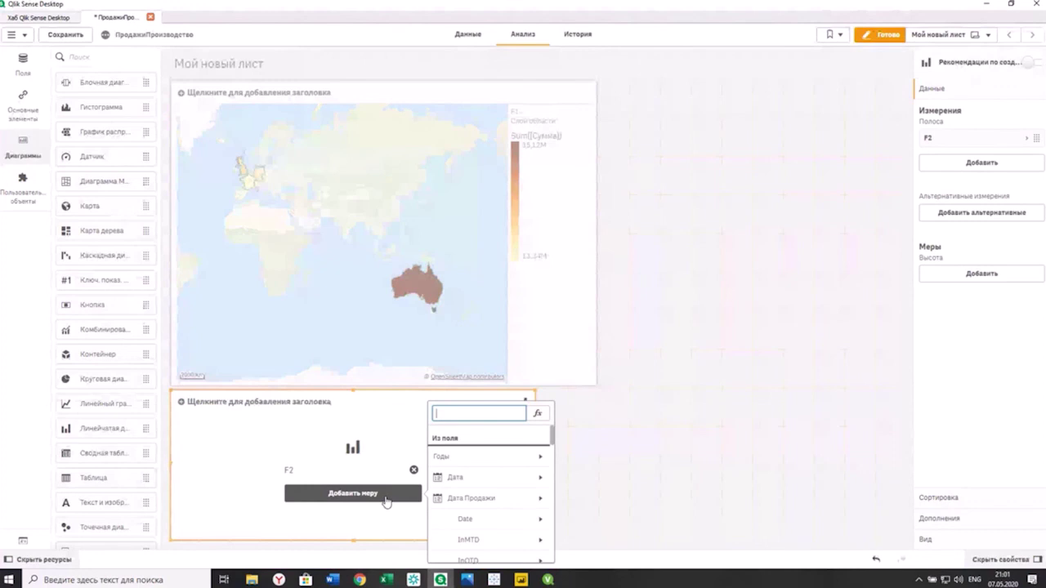
type("ce")
key("BackSpace")
key("BackSpace")
key("alt+shift")
type("су")
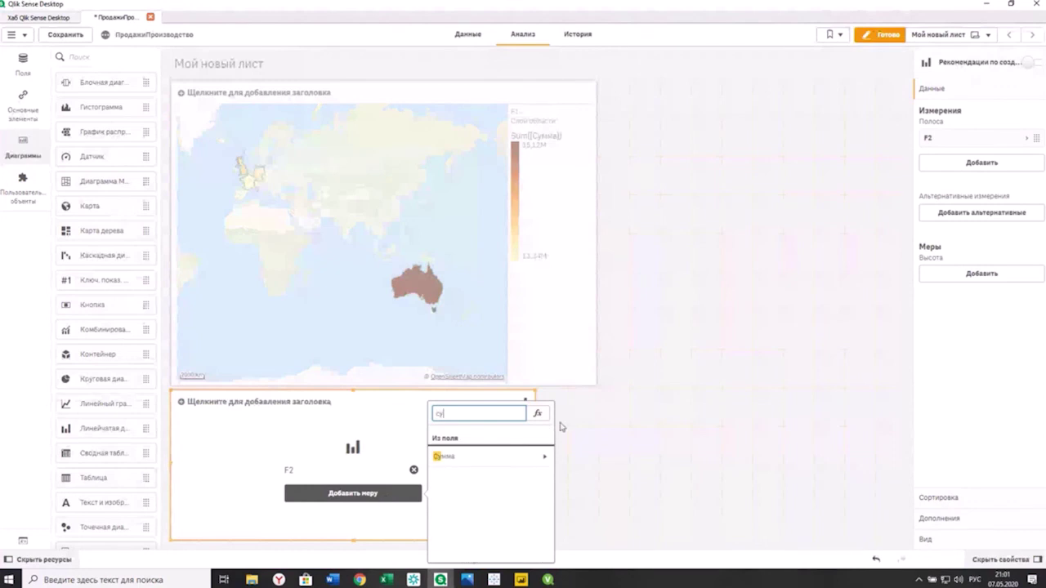
left_click(545, 456)
left_click(517, 457)
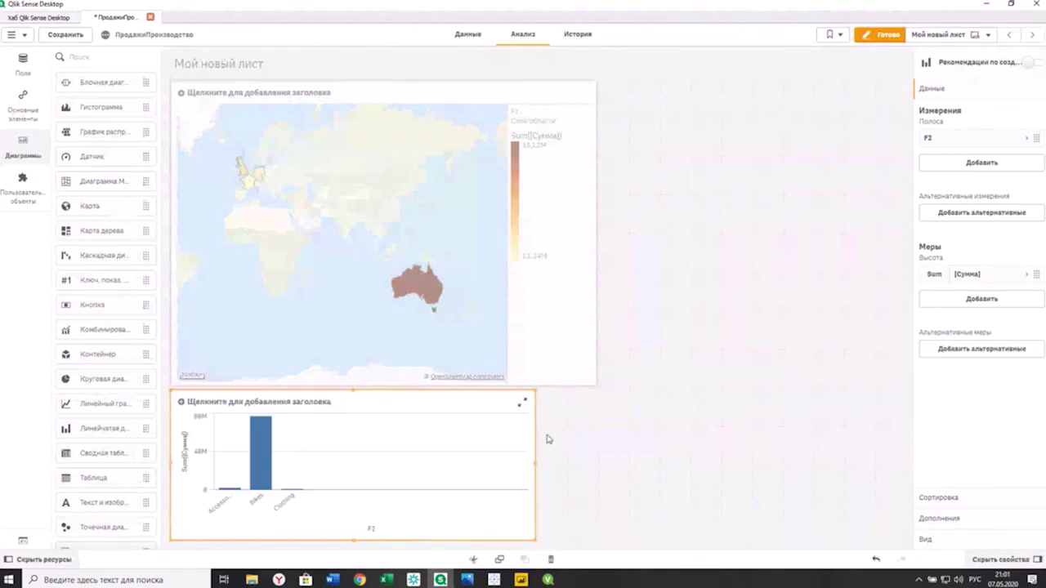
Step: Change the bar chart's presentation to horizontal bars
left_click(928, 540)
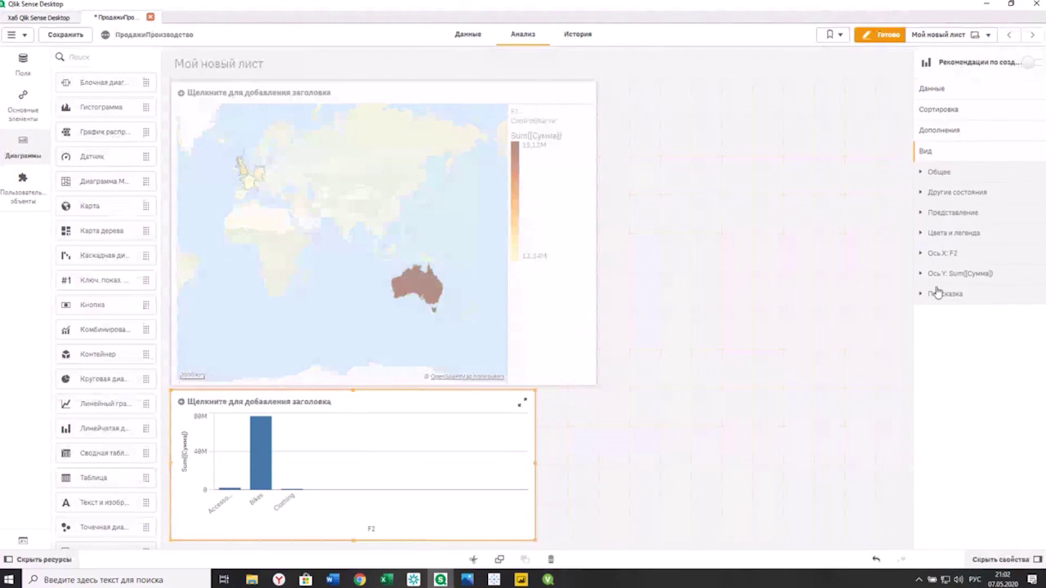
left_click(924, 215)
left_click(1017, 279)
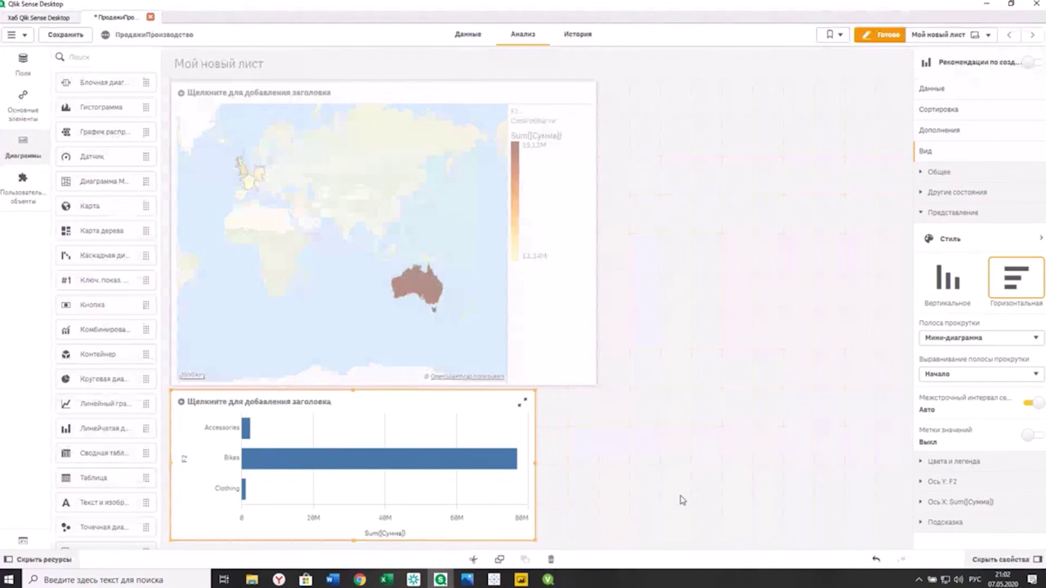
Step: Compare the sheet with the Power BI report, return to Qlik Sense and finish editing the sheet
key("alt+Tab")
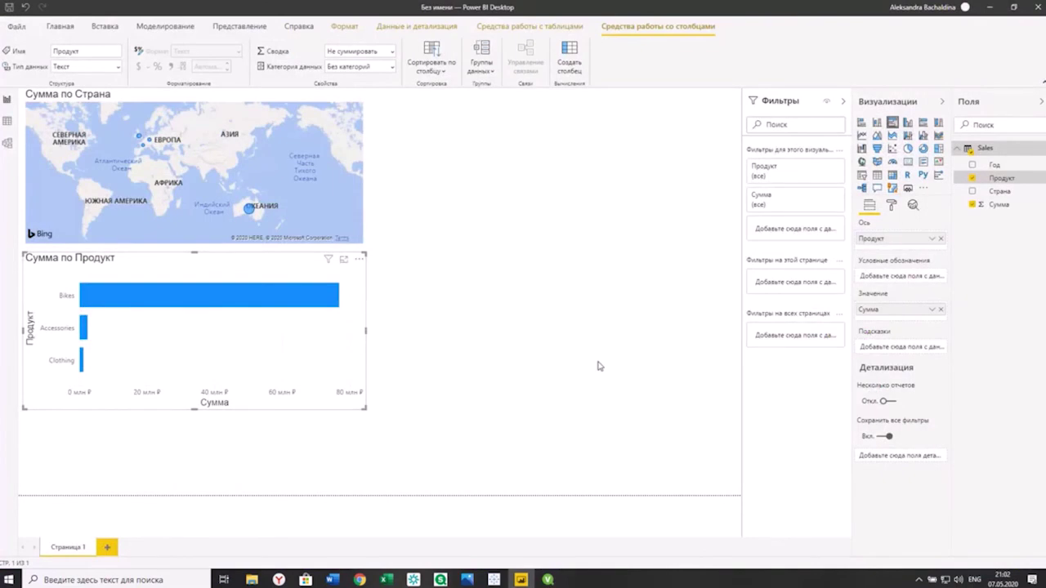
key("alt+Tab")
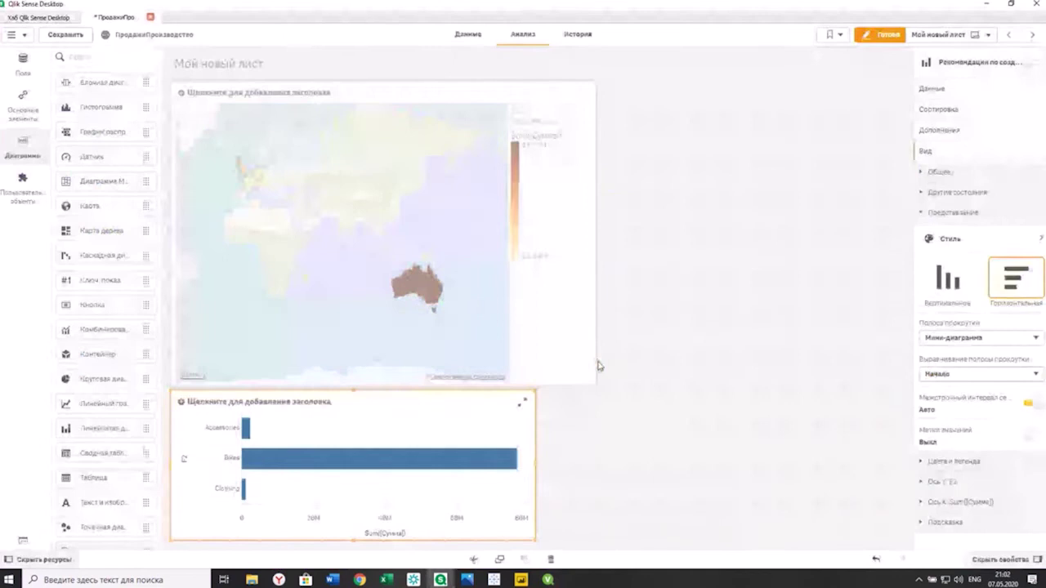
left_click(741, 364)
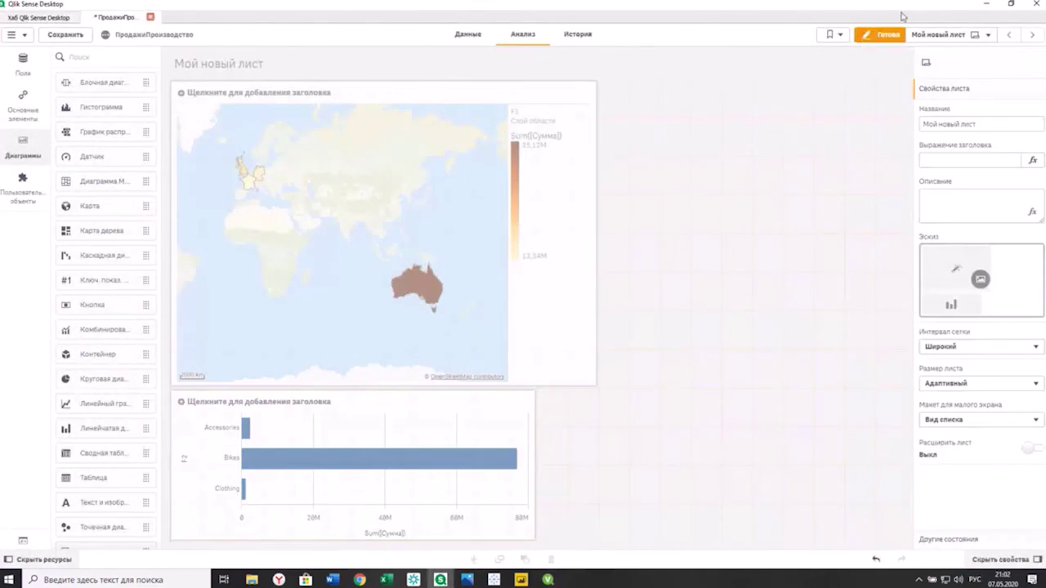
left_click(886, 35)
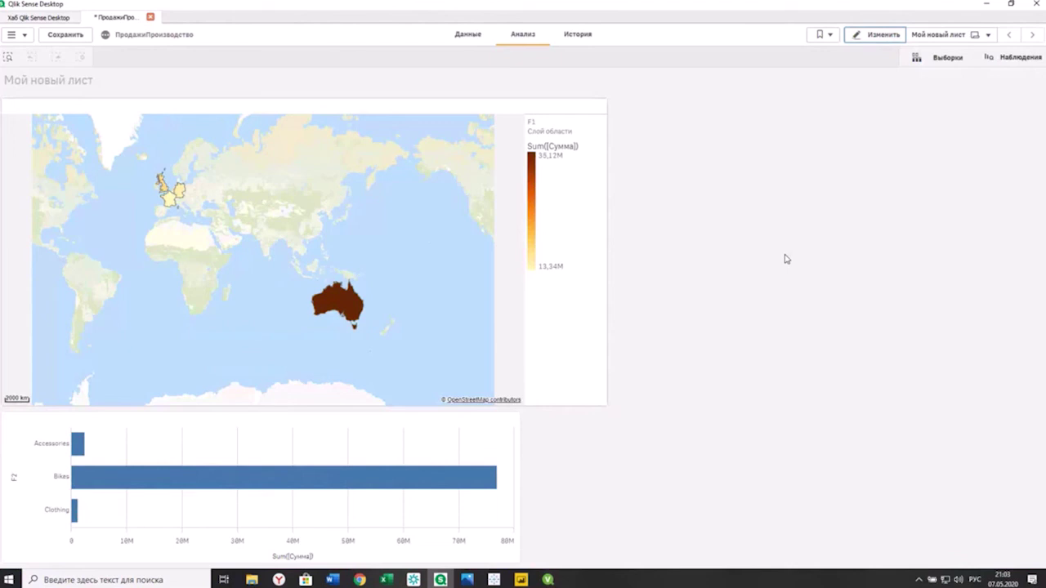
Step: Open the data load script and highlight its filters clause with Transpose and Replace for review
left_click(25, 37)
left_click(41, 108)
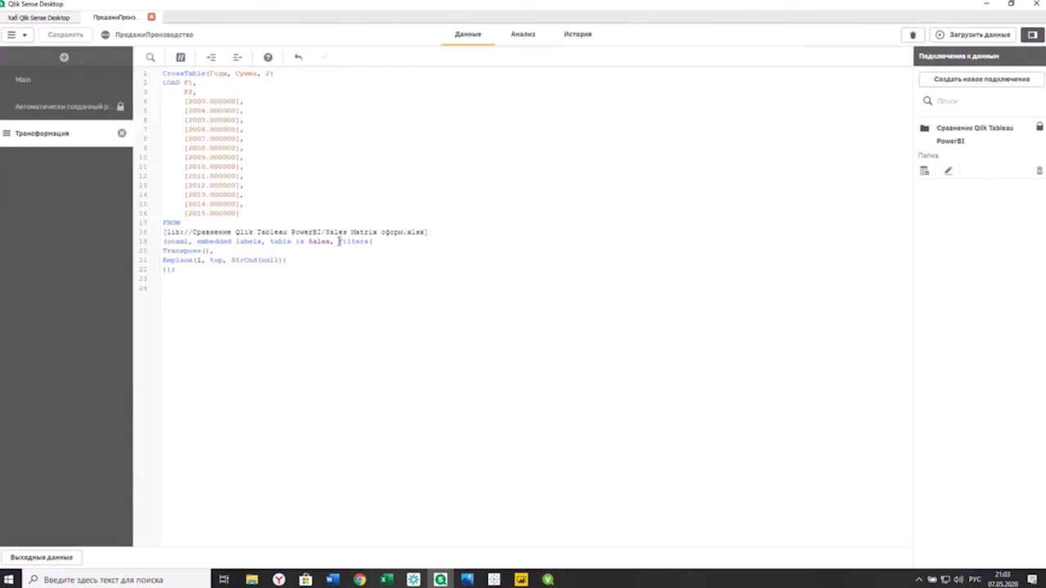
left_click_drag(338, 241, 289, 260)
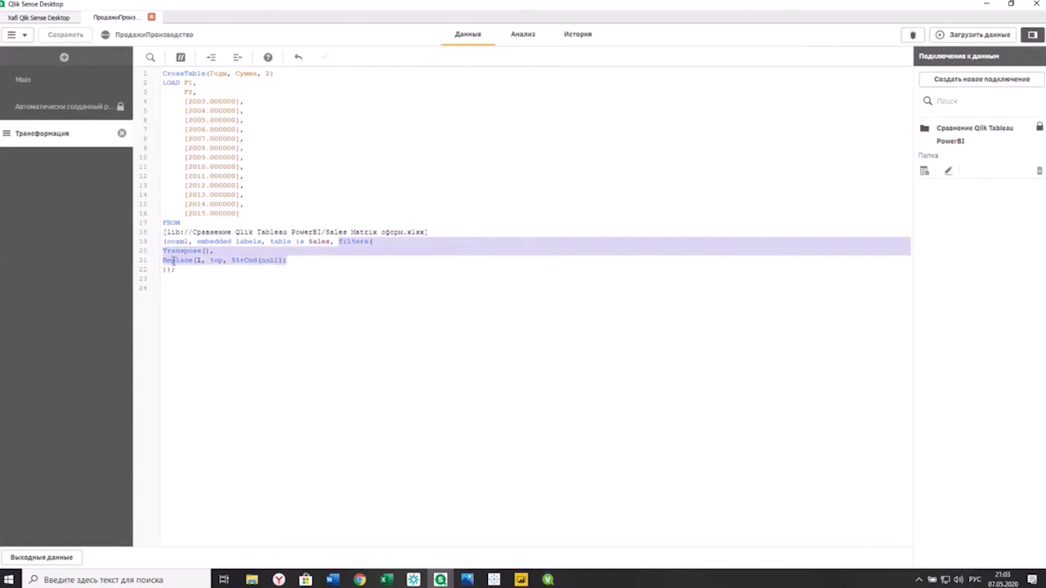
Step: Highlight the CrossTable(Годы, Сумма, 2) prefix in the load script for review and clear the highlight
left_click(172, 260)
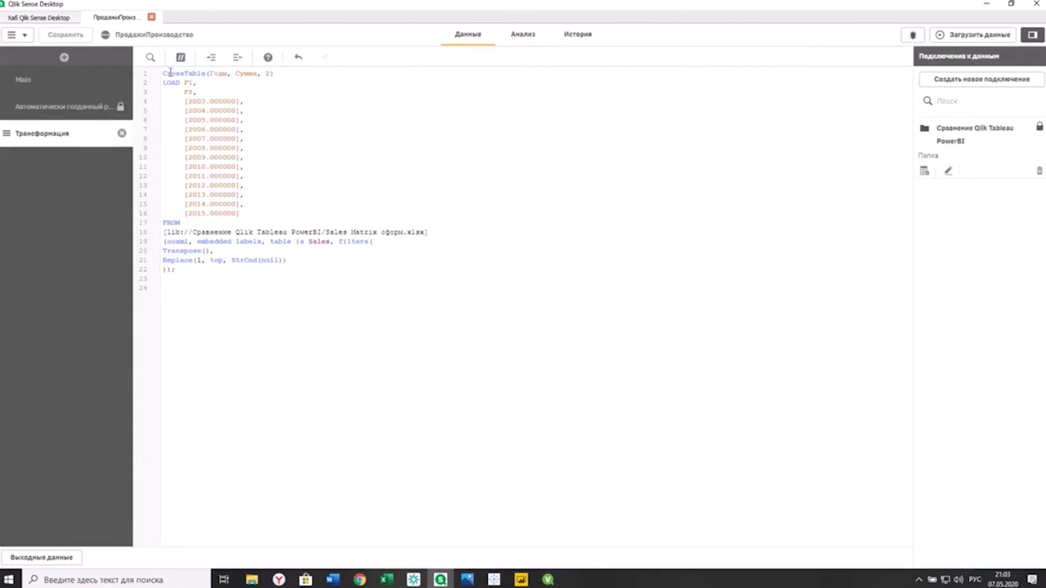
left_click_drag(162, 73, 275, 73)
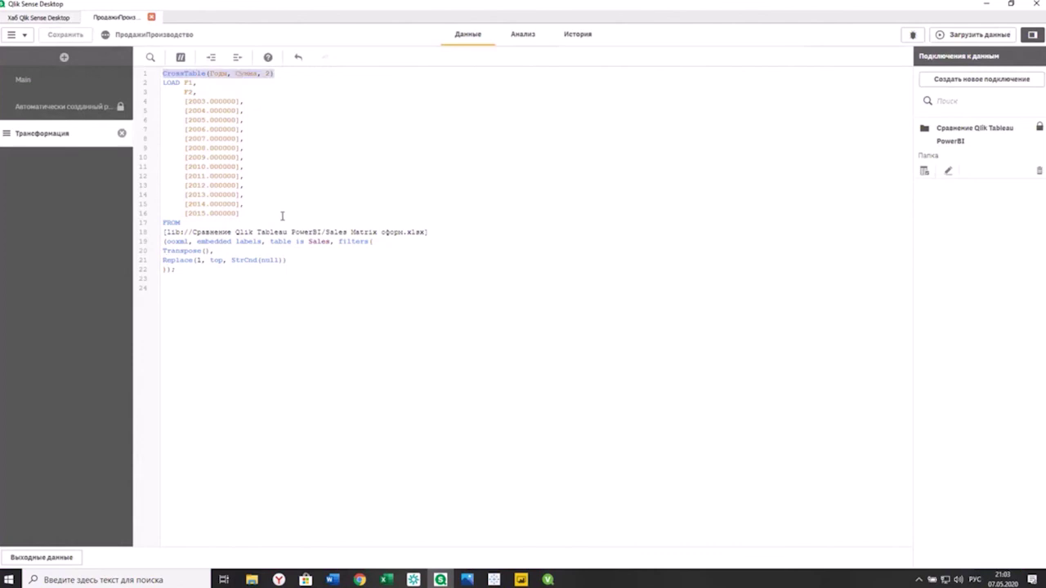
left_click(287, 178)
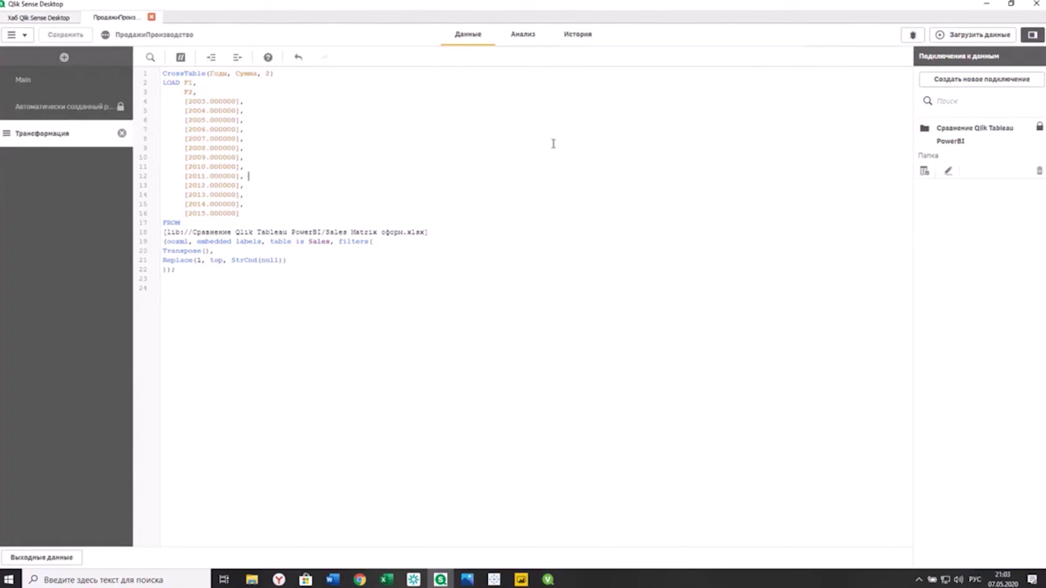
Step: Return to the analysis sheet and filter by product in the bar chart, trying Accessories and Clothing together and leaving only Clothing selected
left_click(524, 36)
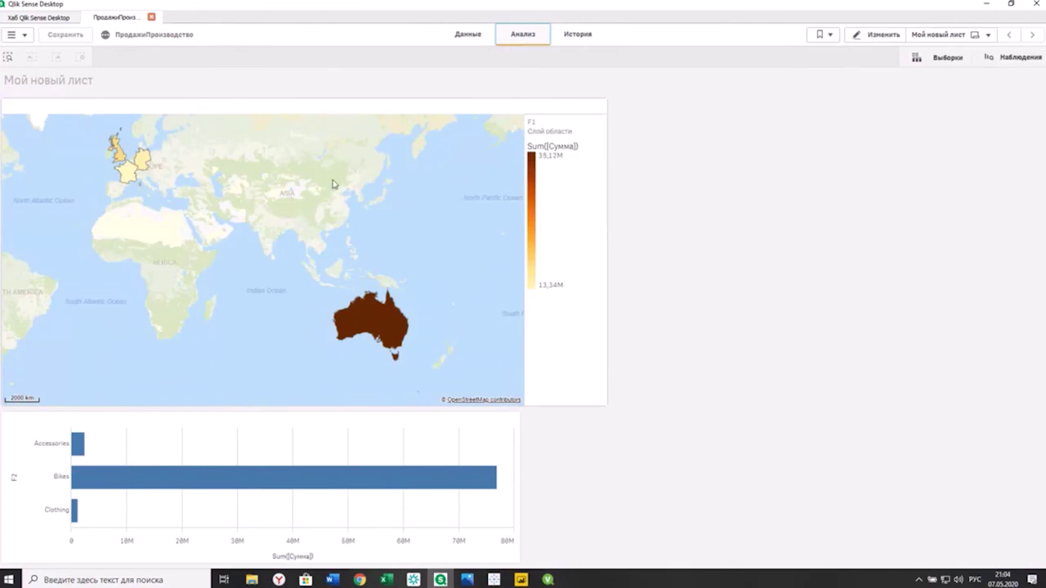
mouse_move(486, 482)
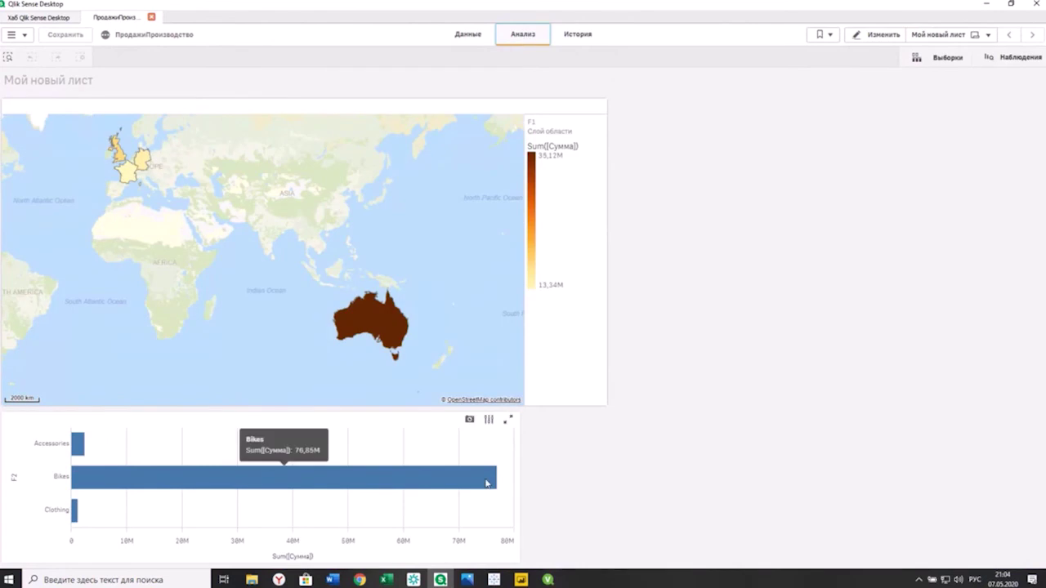
mouse_move(78, 446)
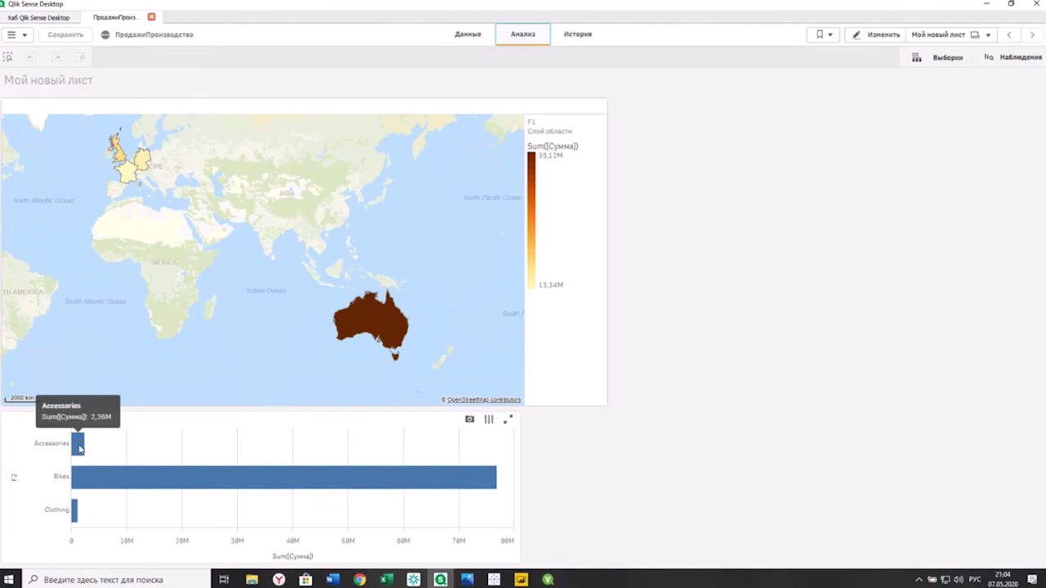
left_click(79, 446)
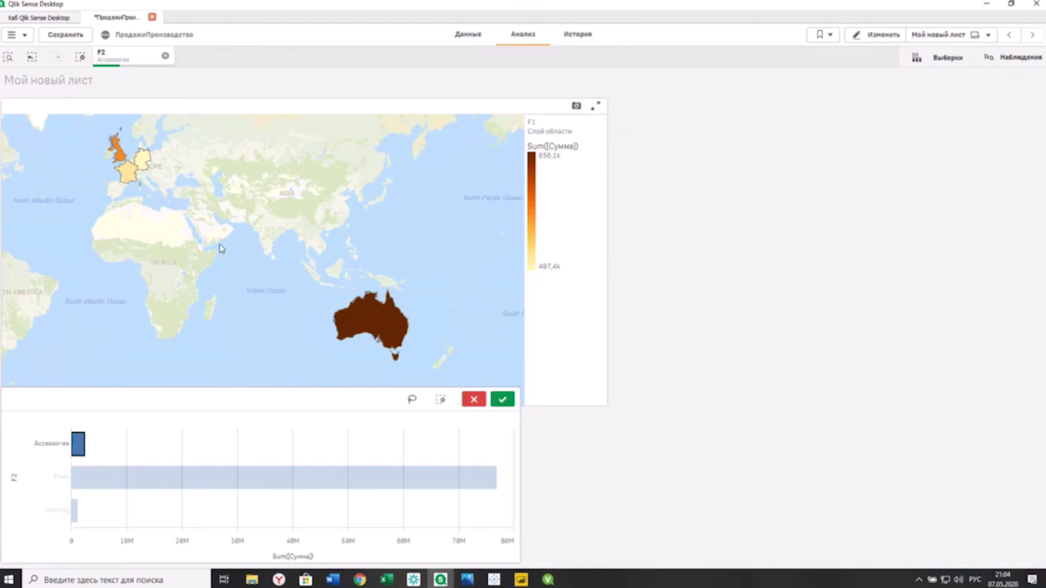
left_click(75, 510)
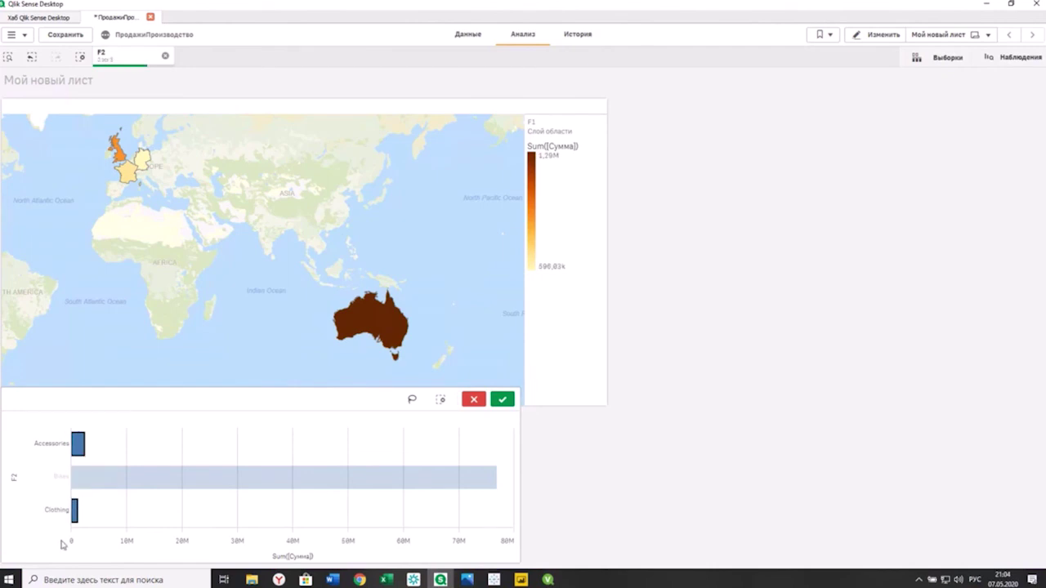
left_click(80, 445)
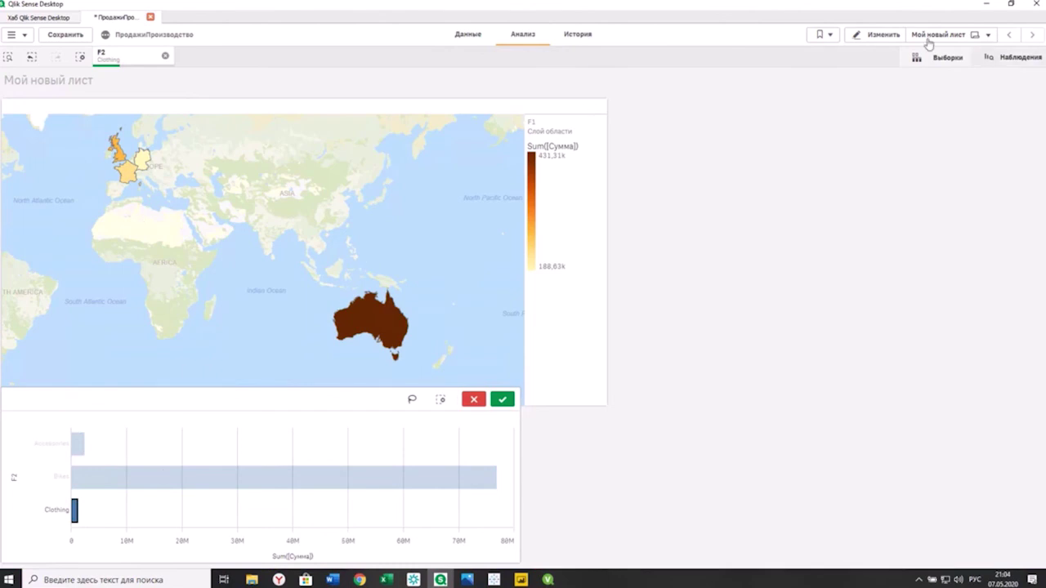
Step: Create a new sheet named "Данные по годам" and open it for editing
left_click(872, 37)
left_click(987, 36)
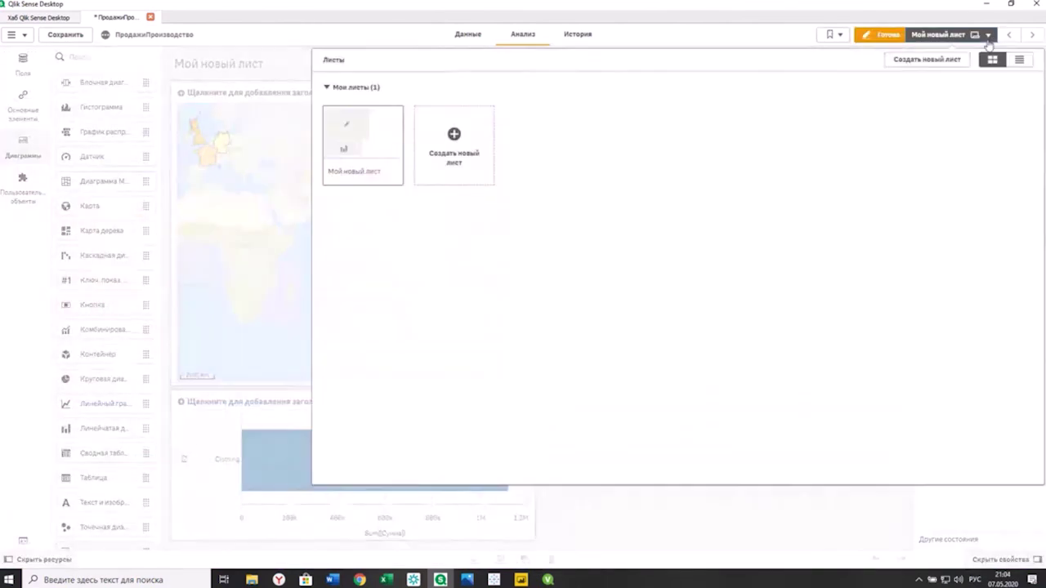
left_click(452, 135)
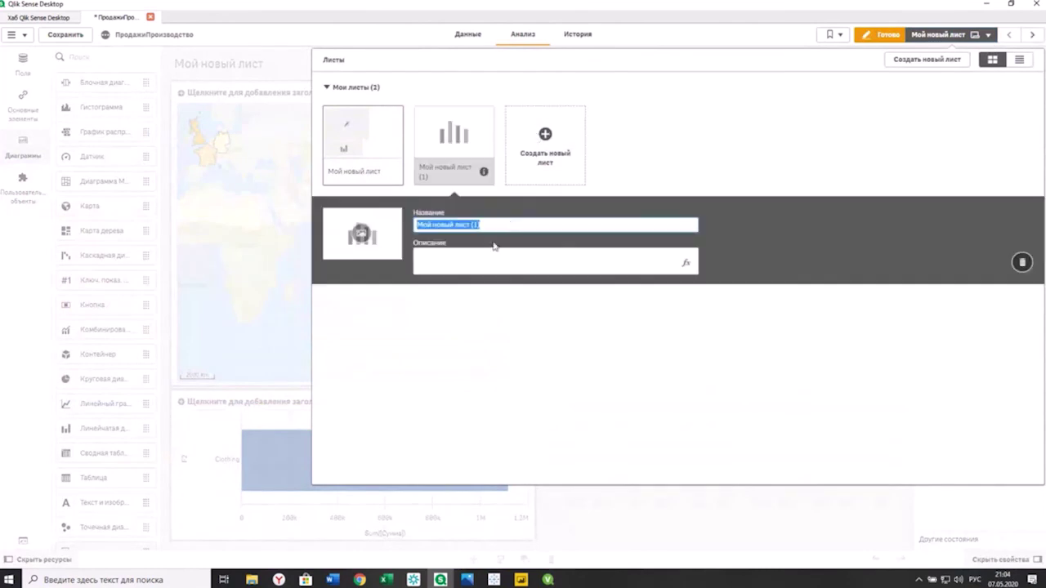
type("Данные по годам")
key("Return")
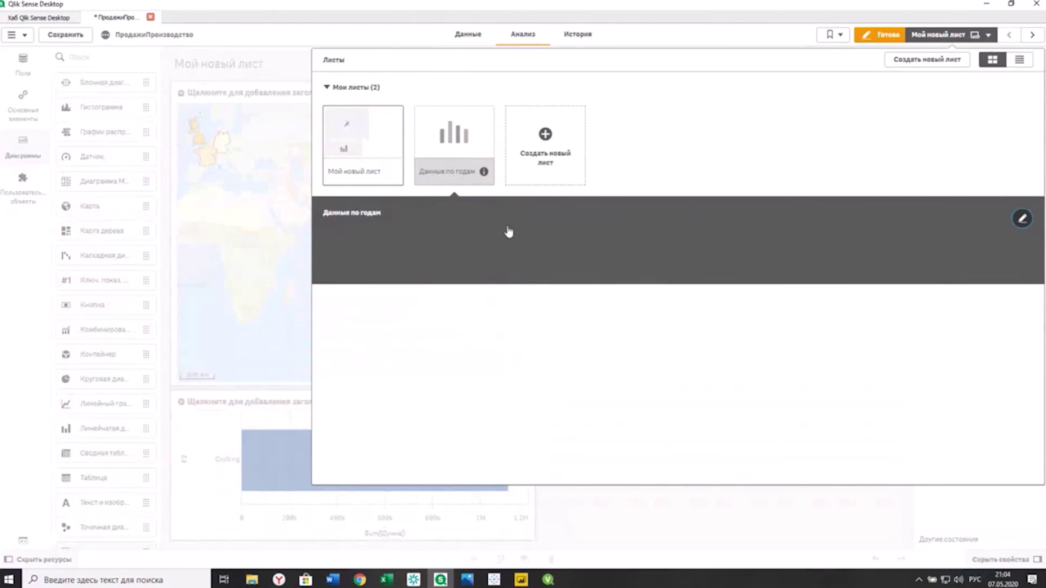
left_click(445, 137)
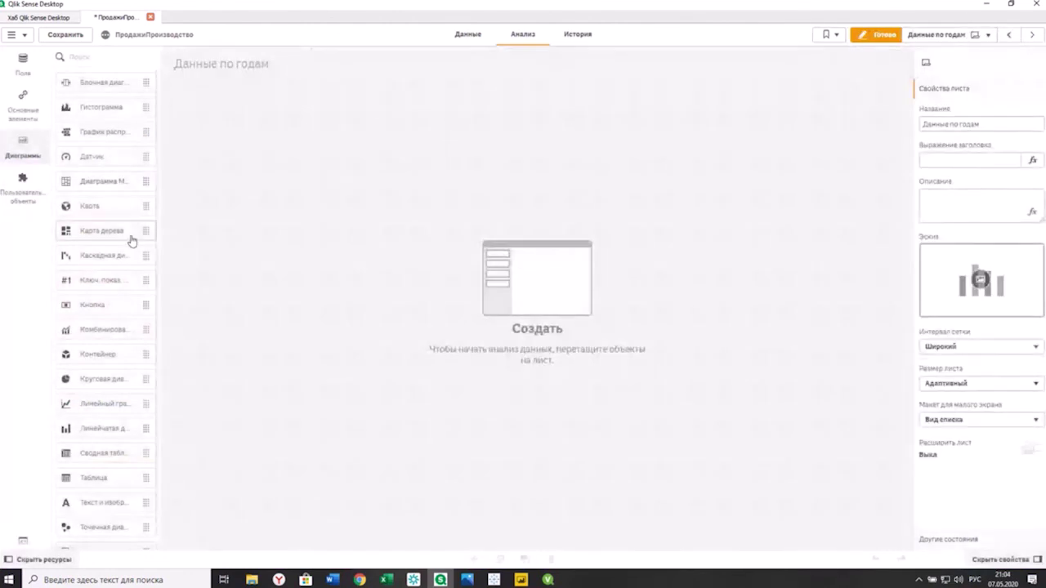
Step: Filter the fields to the Sales table and build a chart of Sum of Сумма by Годы on the sheet
left_click(36, 78)
left_click(148, 96)
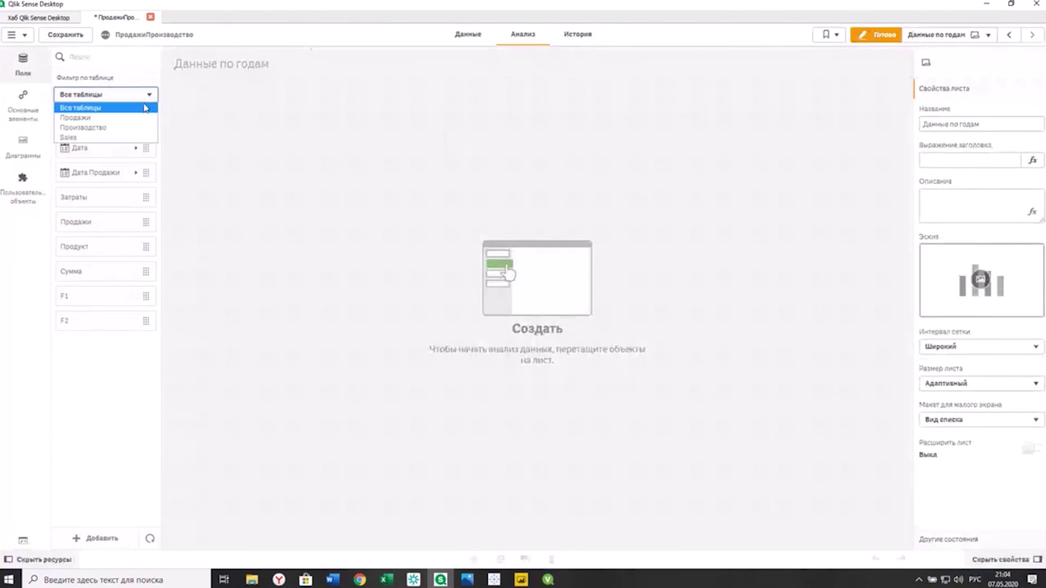
left_click(111, 141)
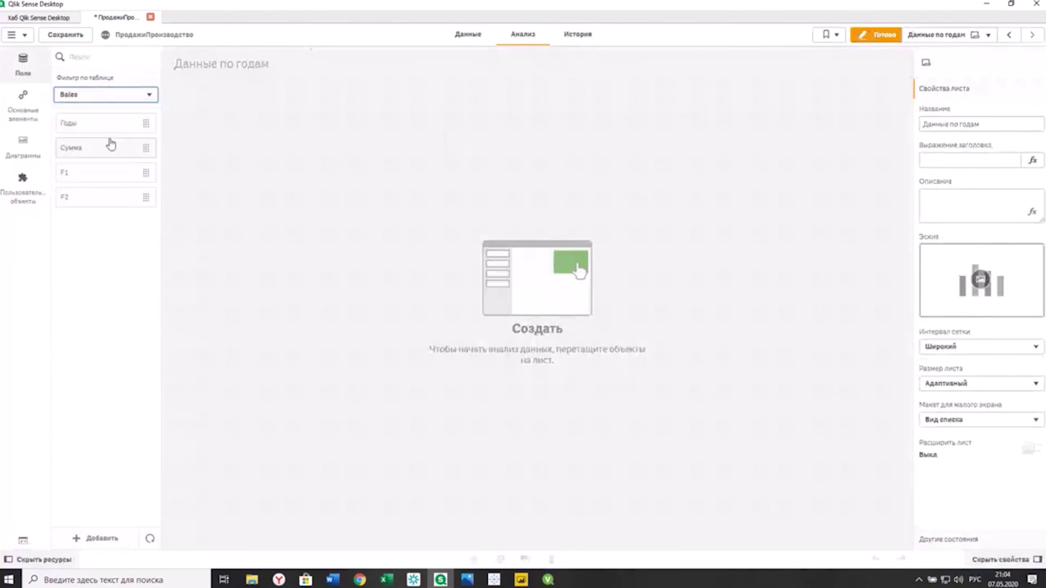
left_click_drag(91, 121, 323, 171)
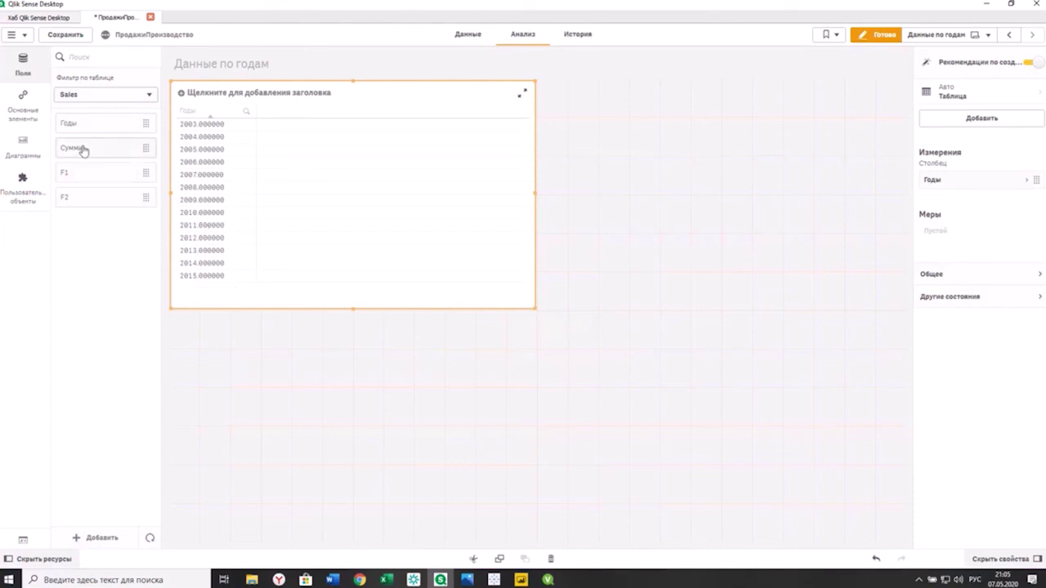
left_click_drag(84, 149, 301, 158)
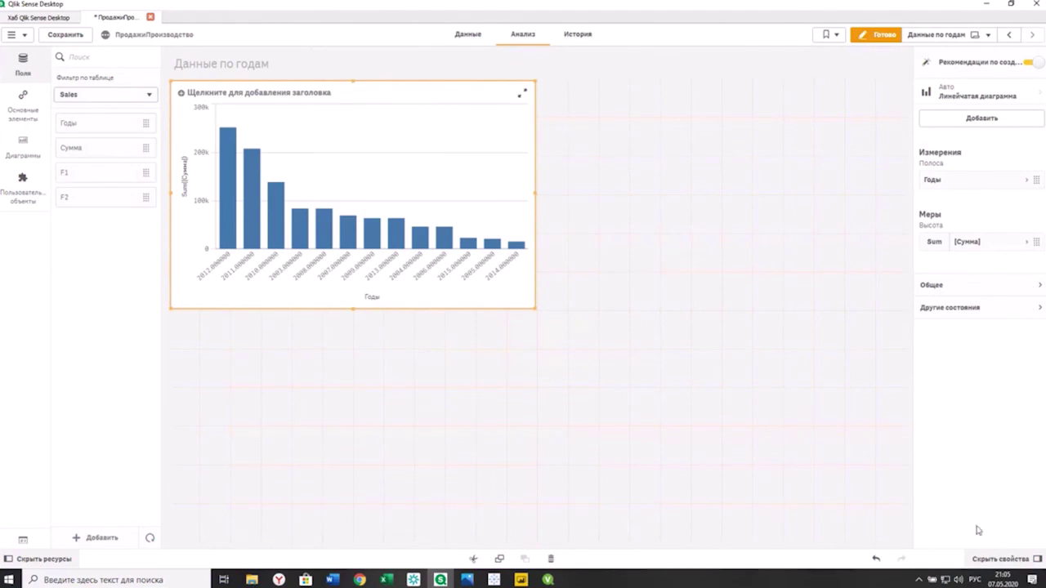
left_click(1040, 285)
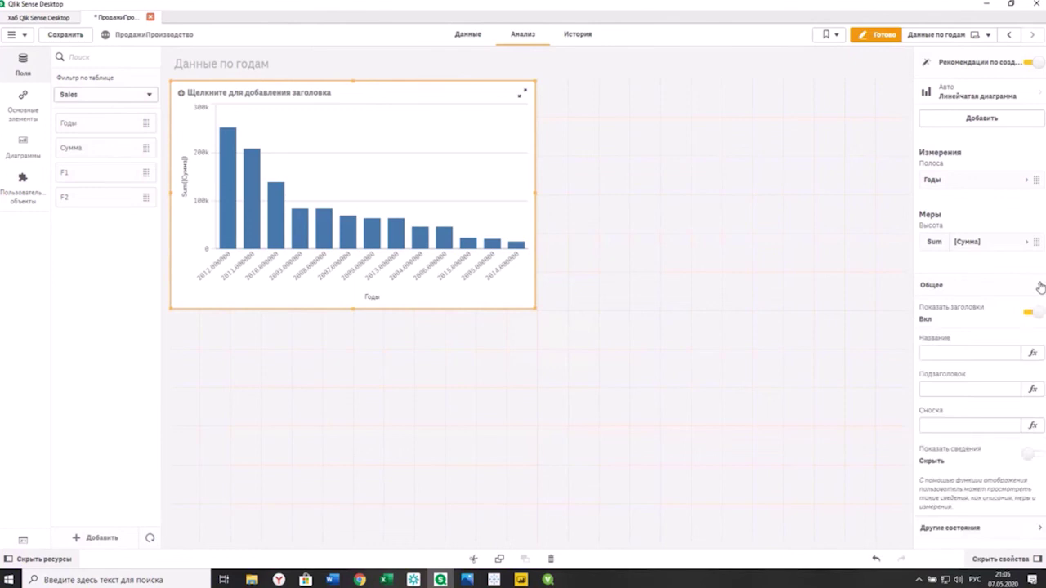
left_click(1039, 285)
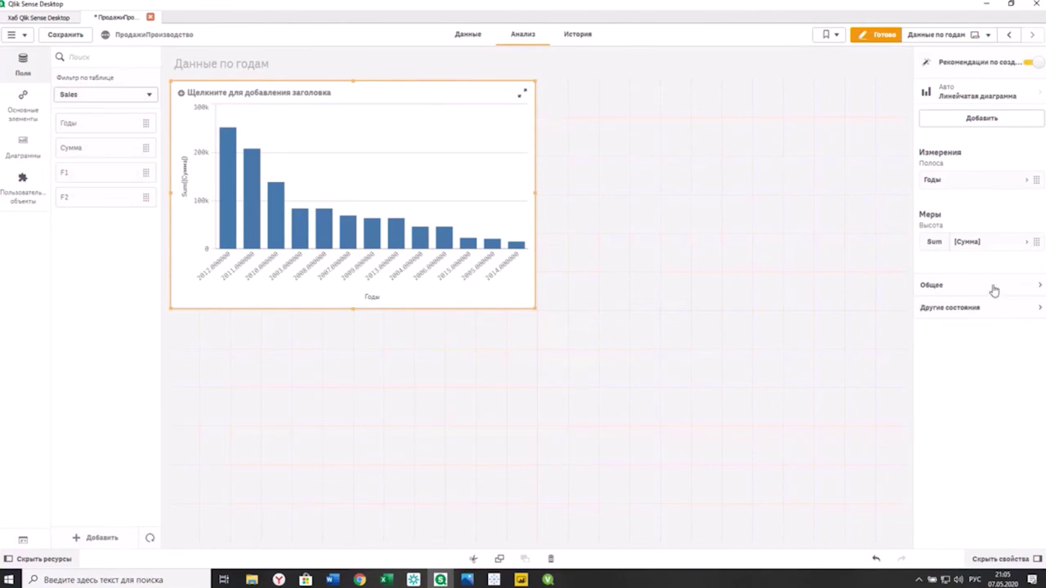
left_click(724, 238)
left_click(446, 128)
left_click(1028, 63)
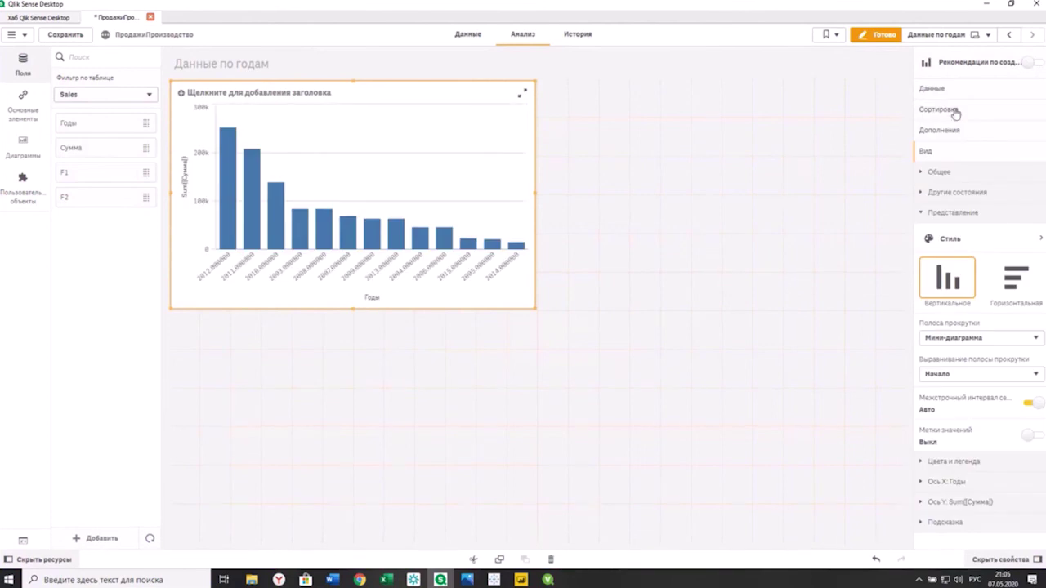
left_click(1031, 65)
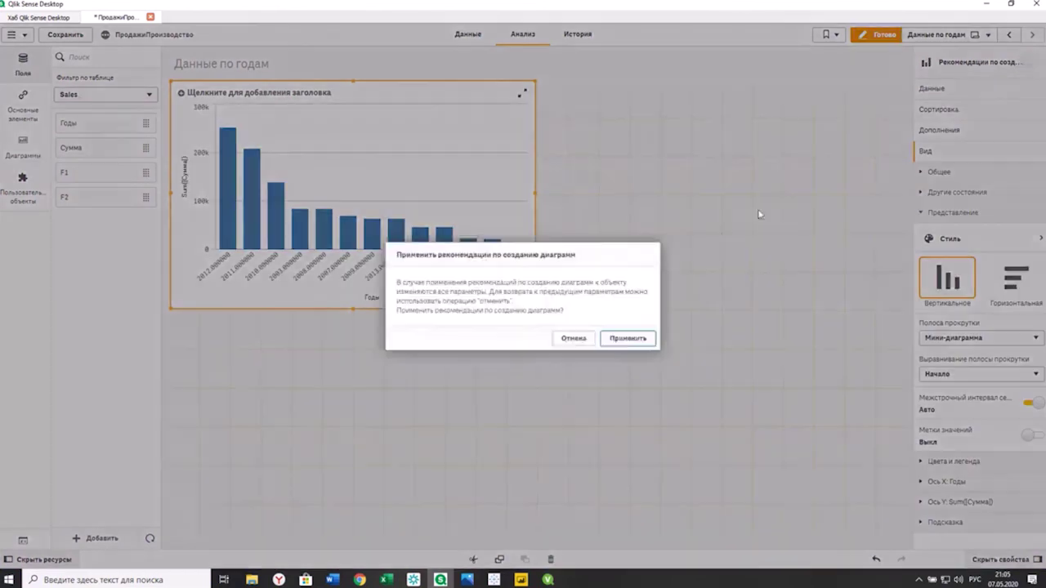
left_click(621, 338)
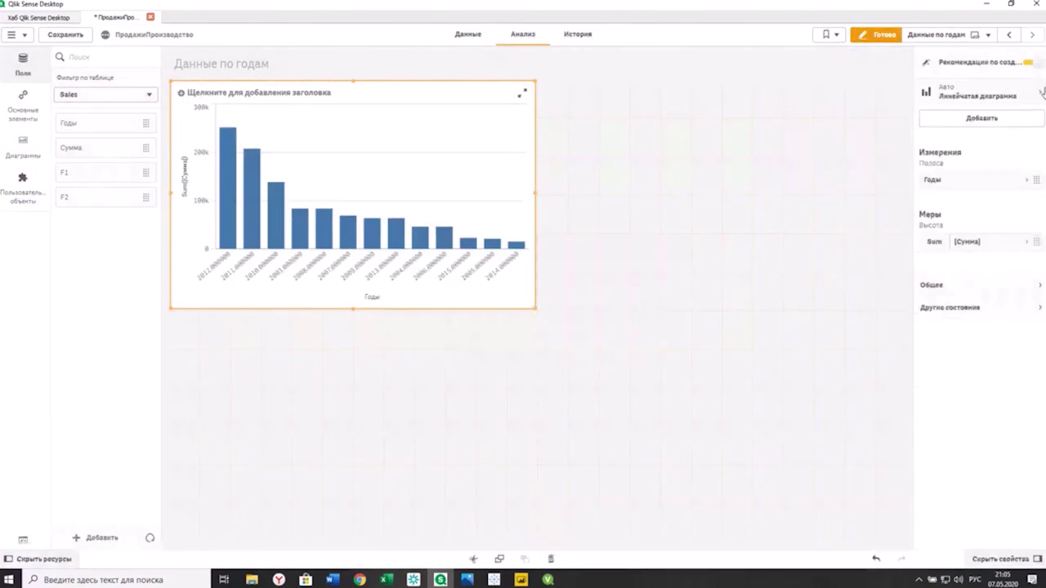
Step: Turn off chart suggestions to sort the bar chart by Годы before Sum([Сумма]), and widen the chart across most of the sheet
left_click(1028, 64)
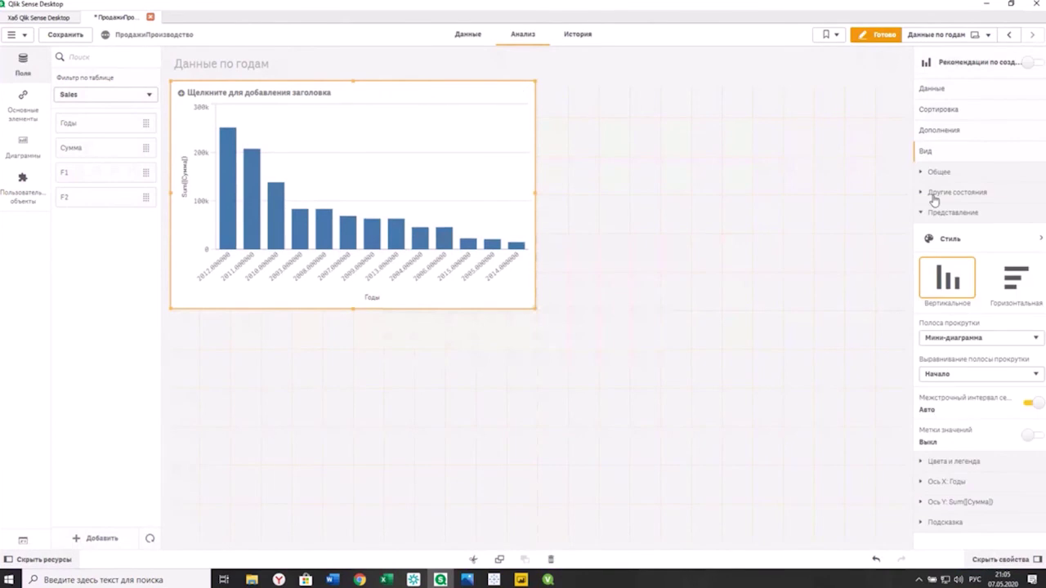
left_click(950, 109)
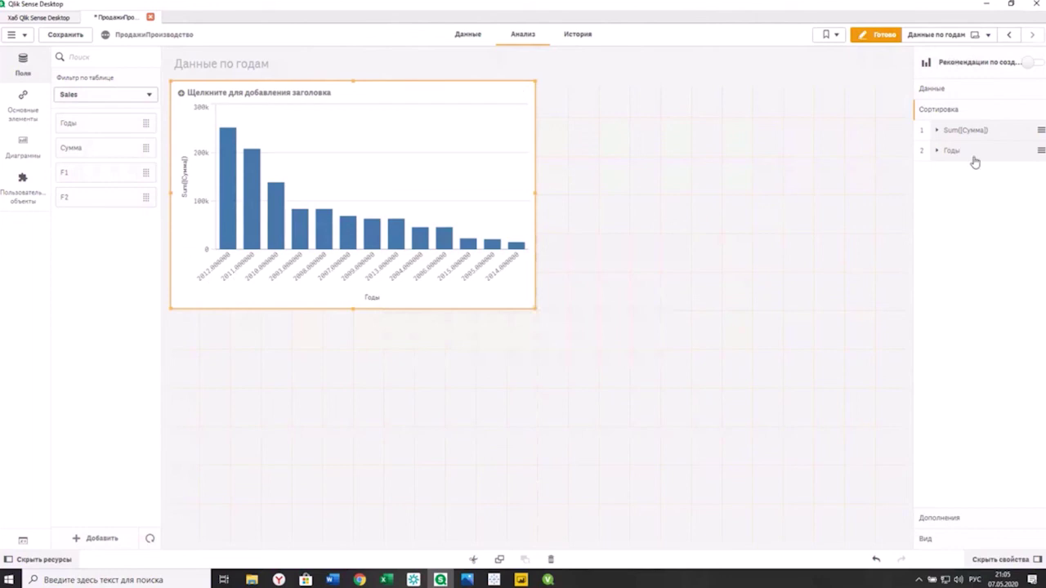
left_click_drag(976, 154, 976, 132)
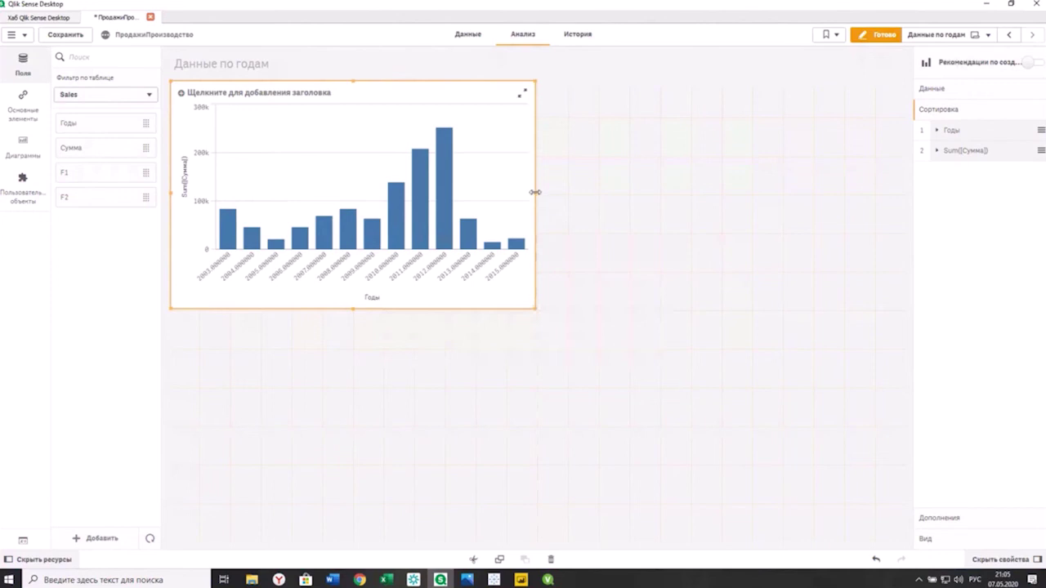
left_click_drag(535, 192, 730, 205)
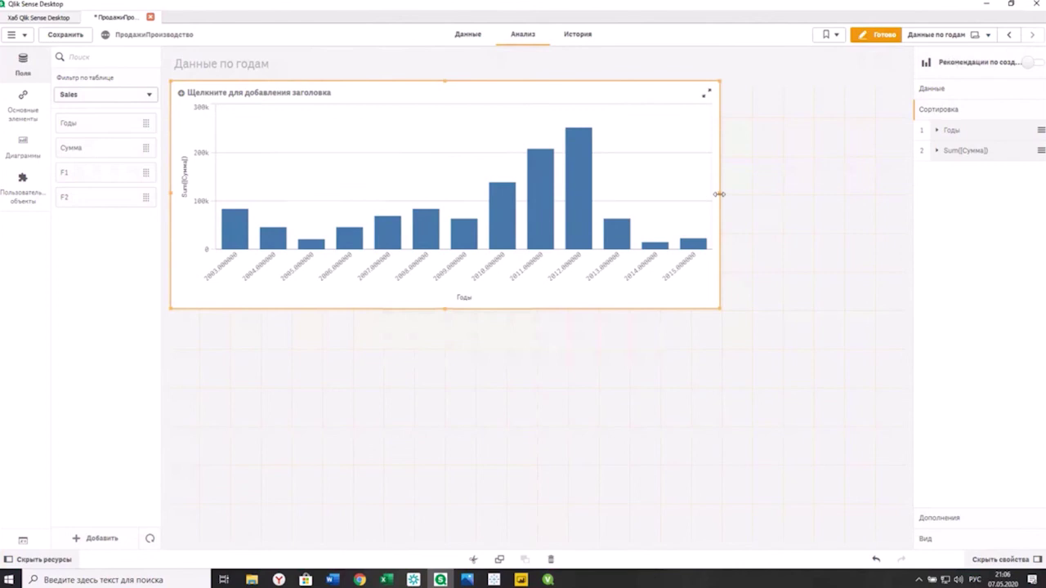
left_click_drag(719, 195, 854, 201)
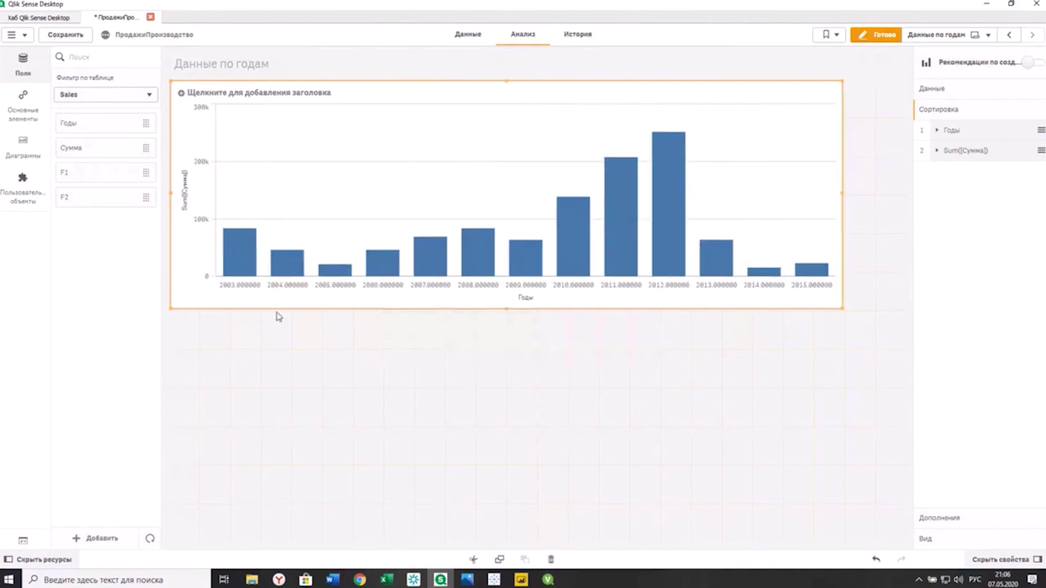
Step: Add a filter pane below the bar chart with F2 as its dimension
left_click(29, 154)
scroll(107, 490, "down", 2)
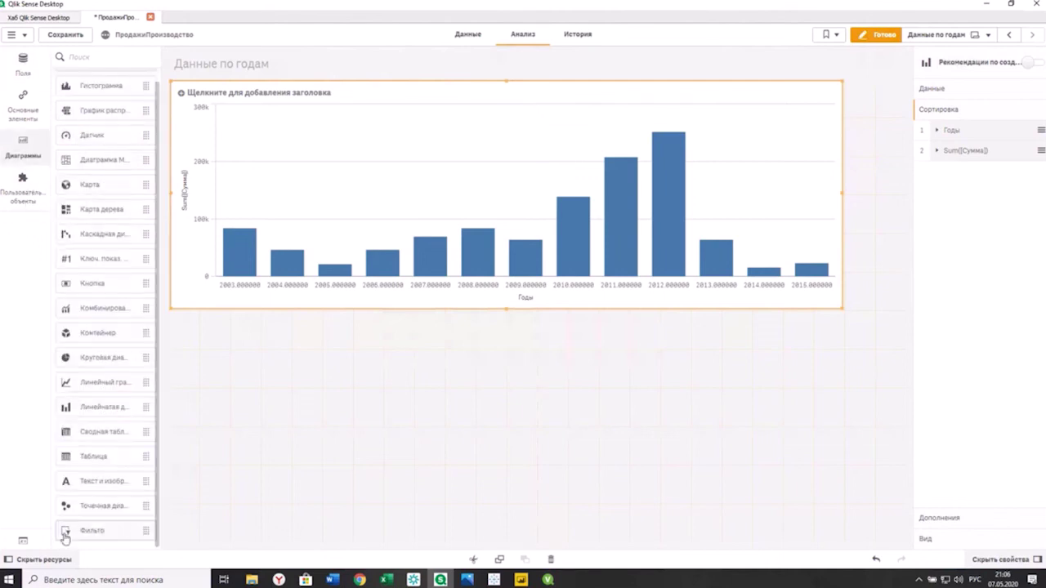
left_click_drag(123, 527, 273, 415)
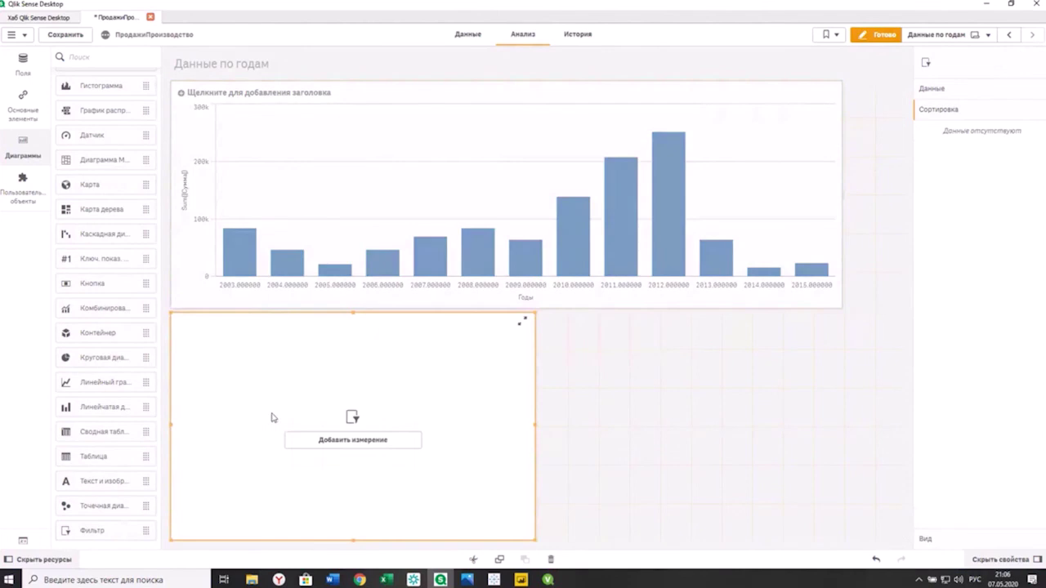
left_click(369, 447)
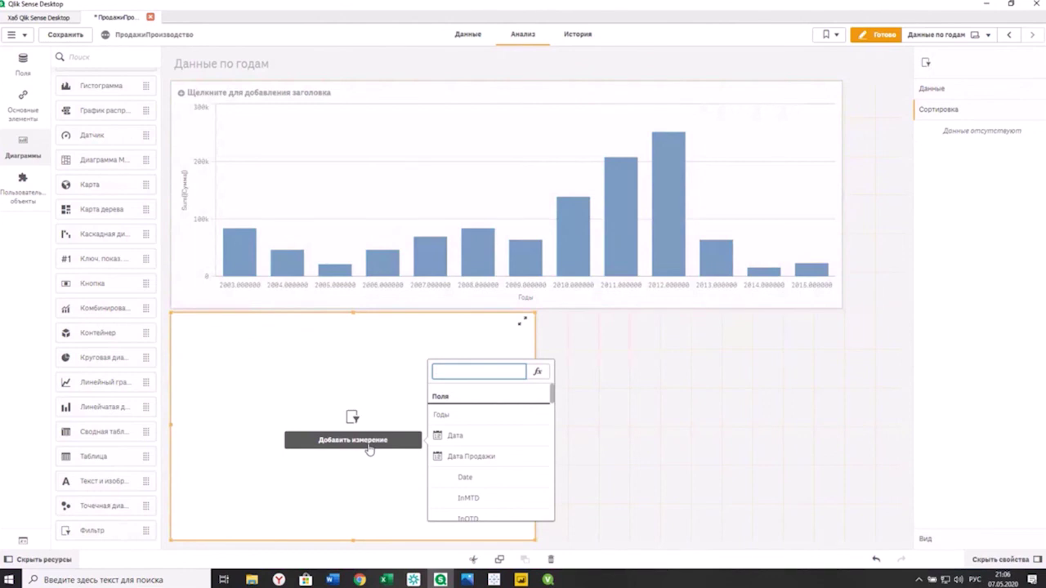
type("д")
key("BackSpace")
key("alt+shift")
type("F")
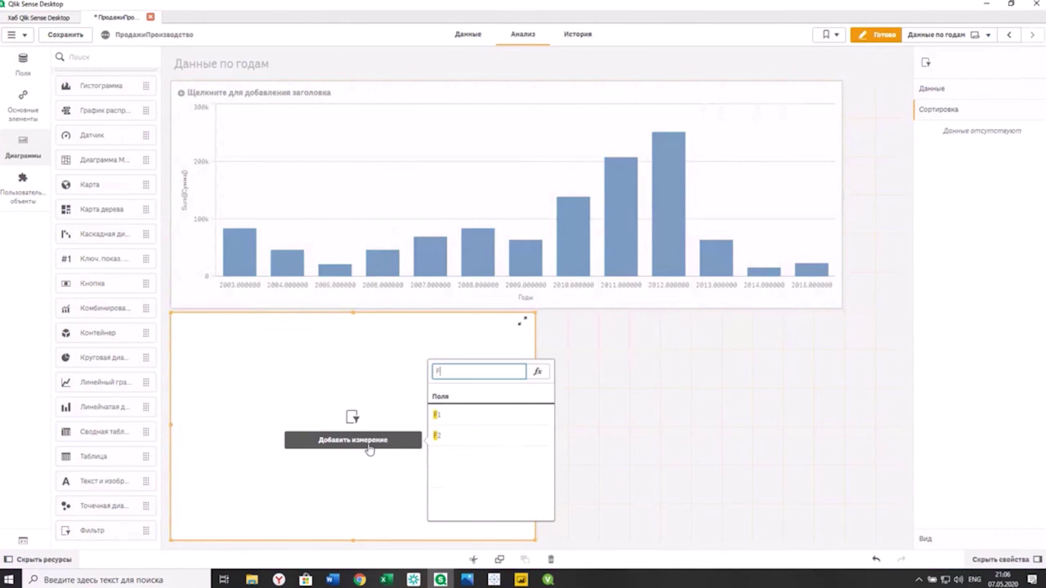
type("2")
key("Return")
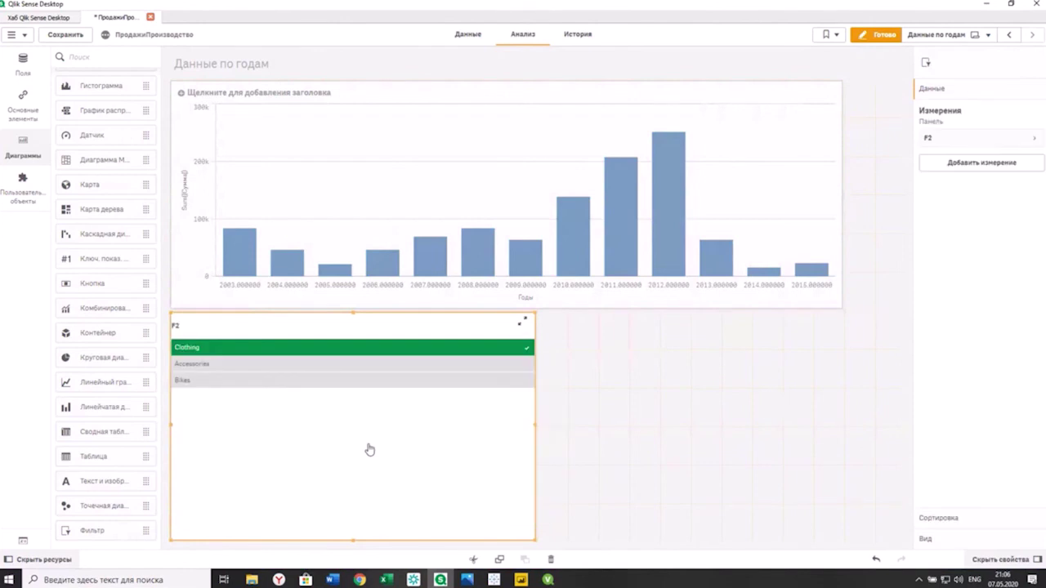
Step: Add F1 as the second dimension of the filter pane
left_click(979, 169)
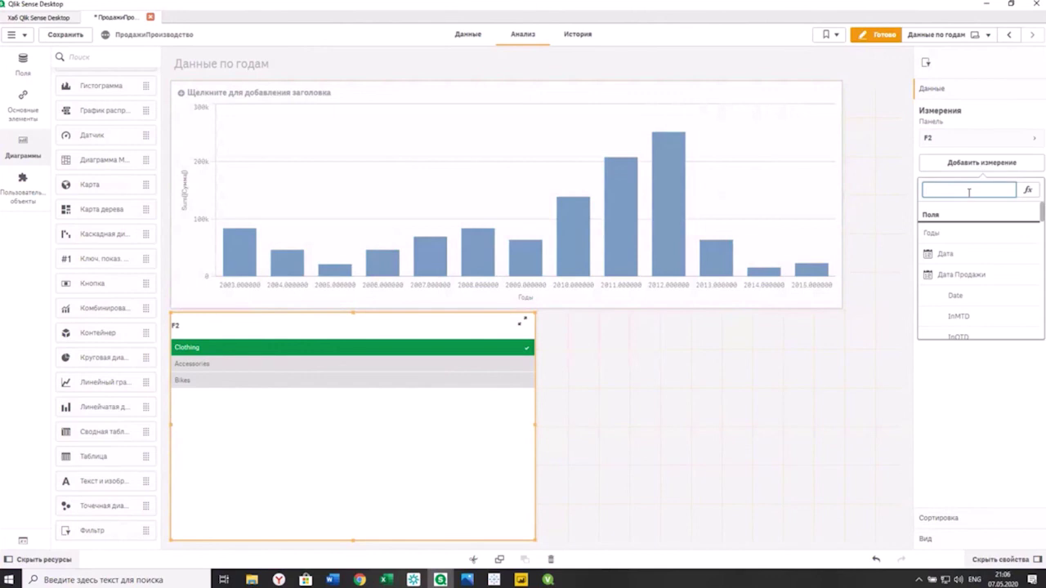
type("F1")
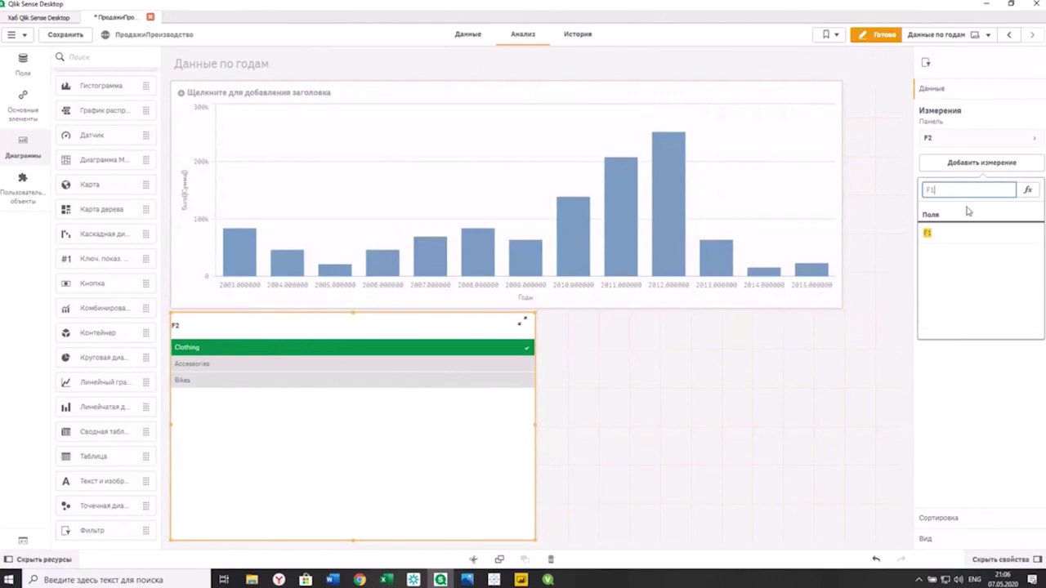
left_click(980, 233)
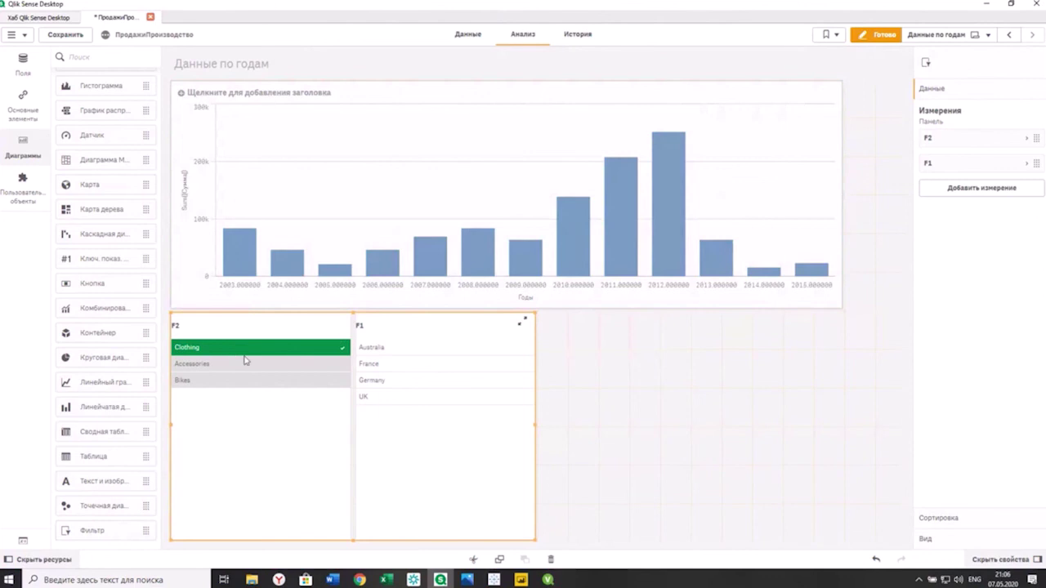
Step: Finish editing the Данные по годам sheet, and check the Clothing selection on the Мой новый лист sheet before returning
left_click(876, 35)
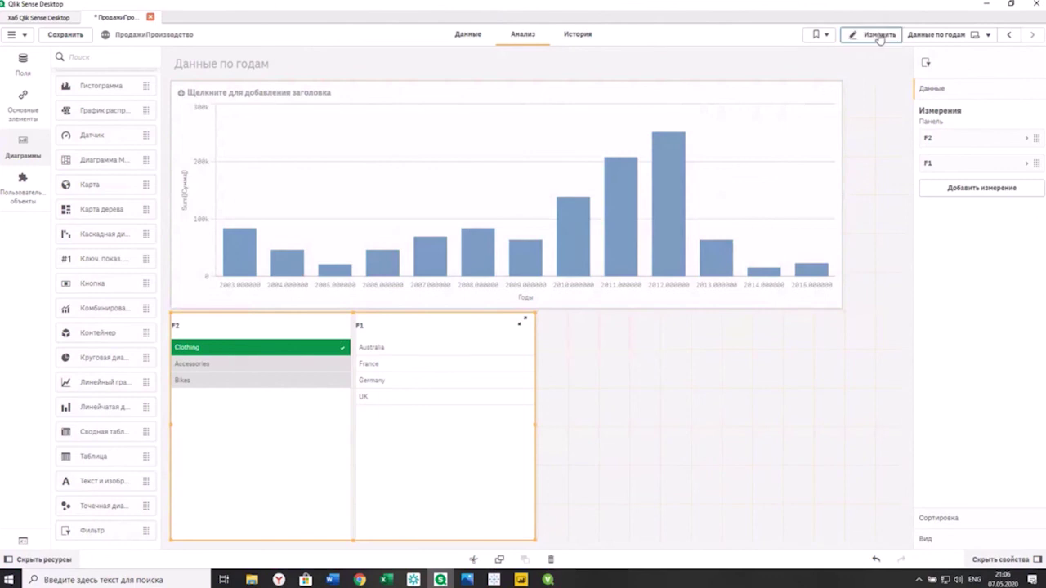
left_click(1008, 34)
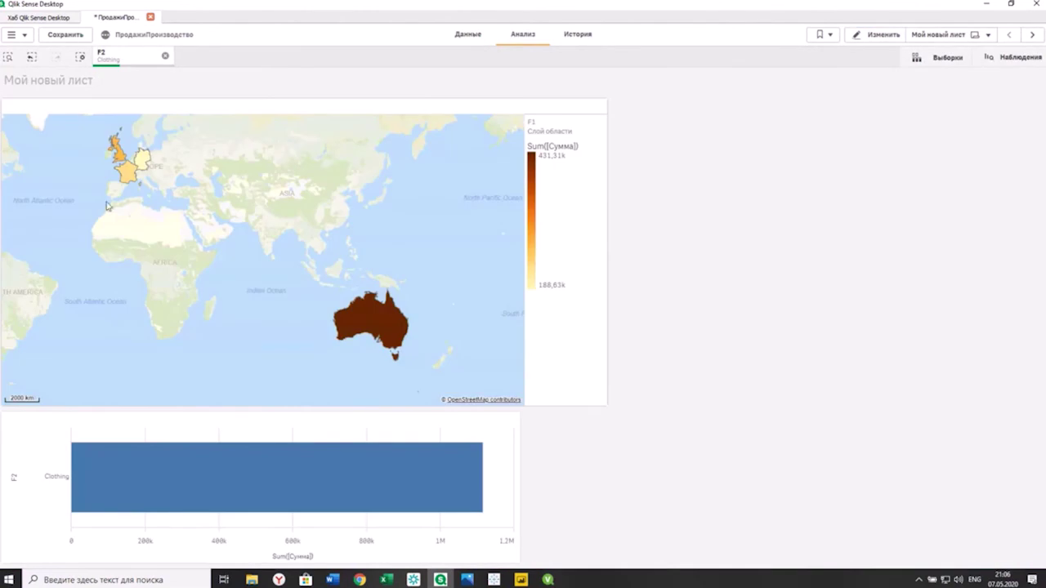
left_click(1031, 34)
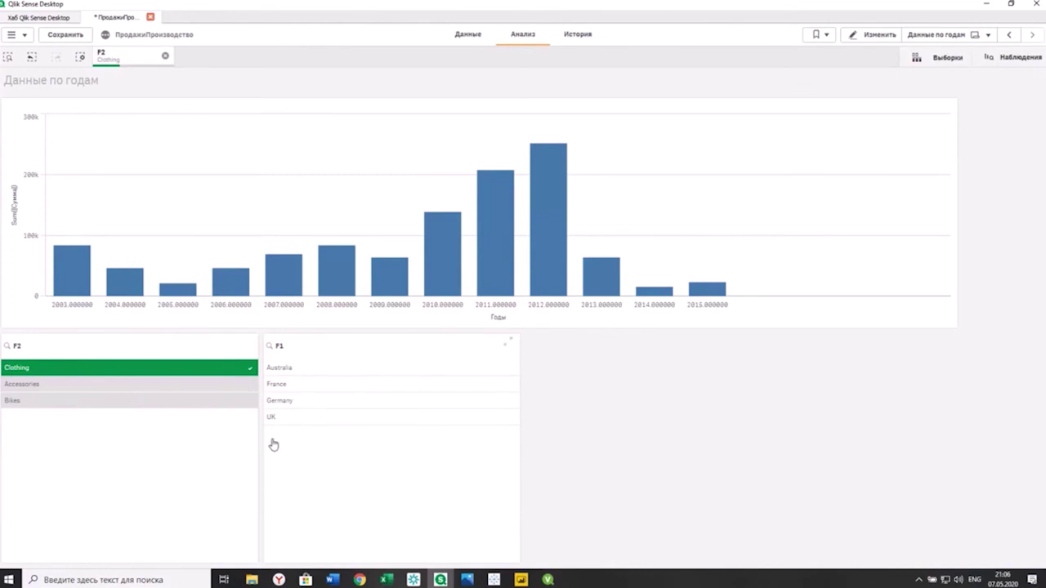
Step: Filter F2 to Bikes and F1 to Germany, viewing the map sheet after each selection
left_click(206, 403)
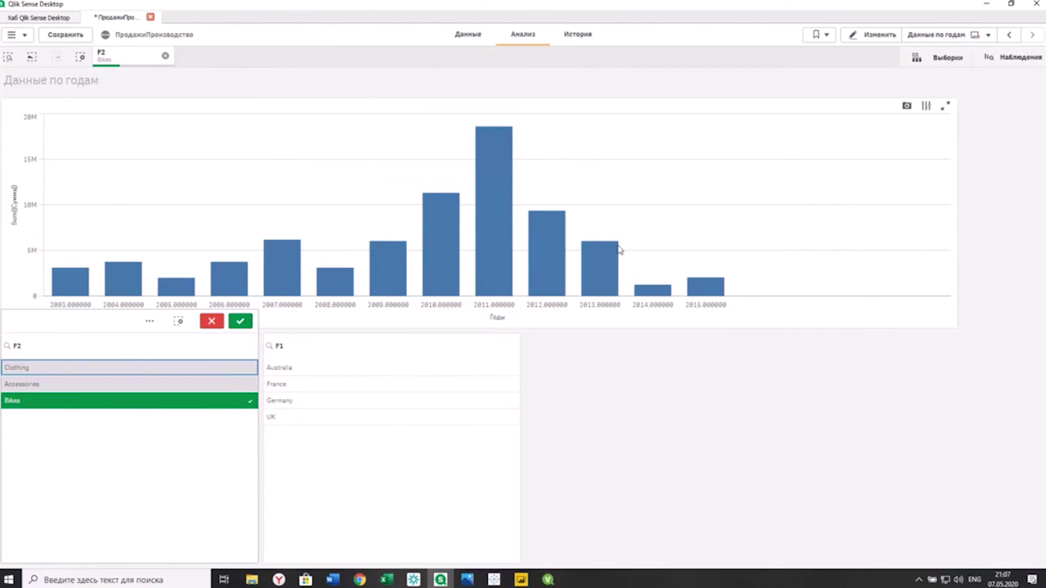
left_click(1009, 34)
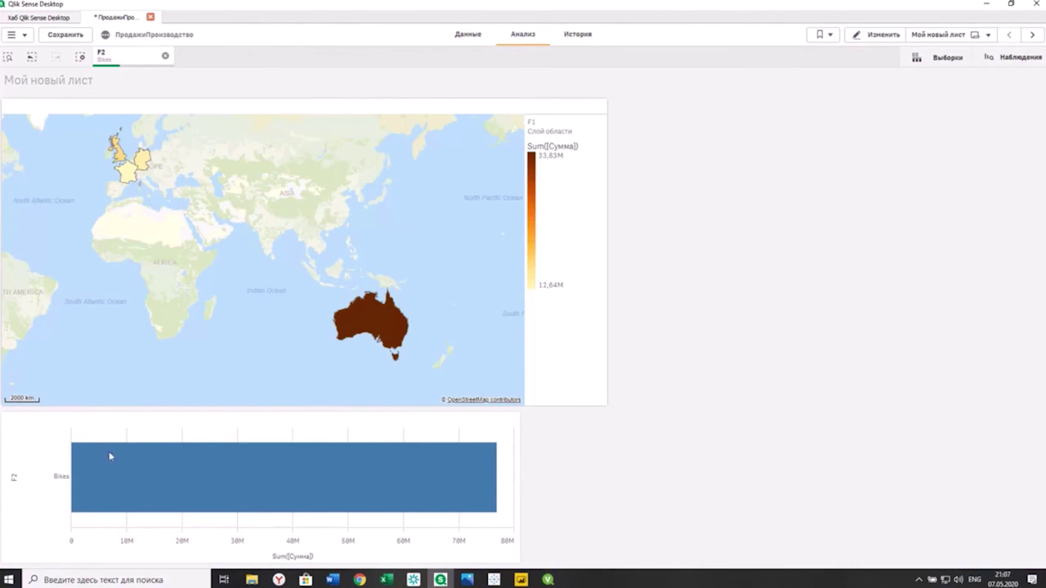
left_click(1032, 35)
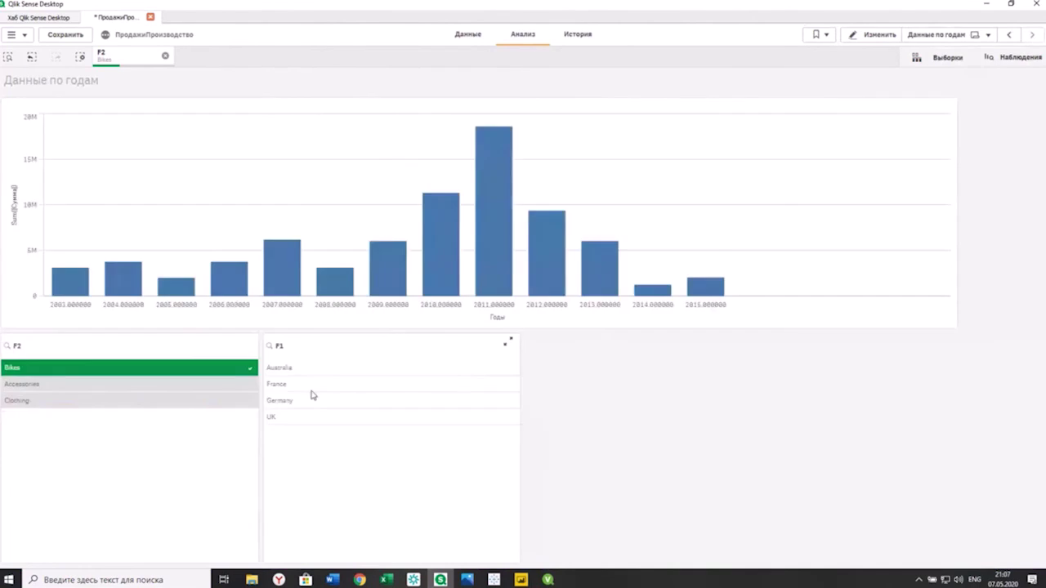
left_click(315, 401)
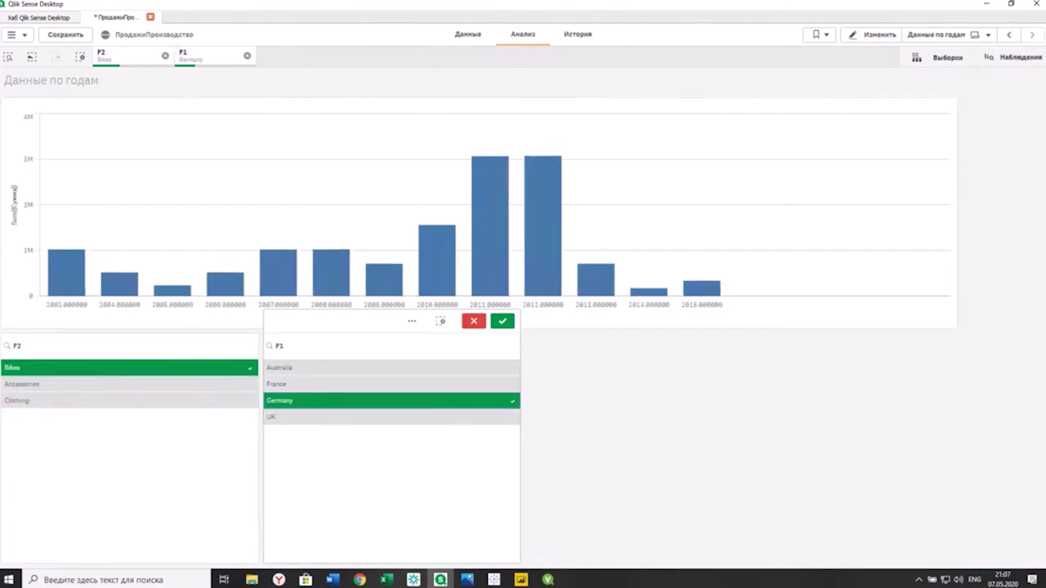
left_click(1010, 35)
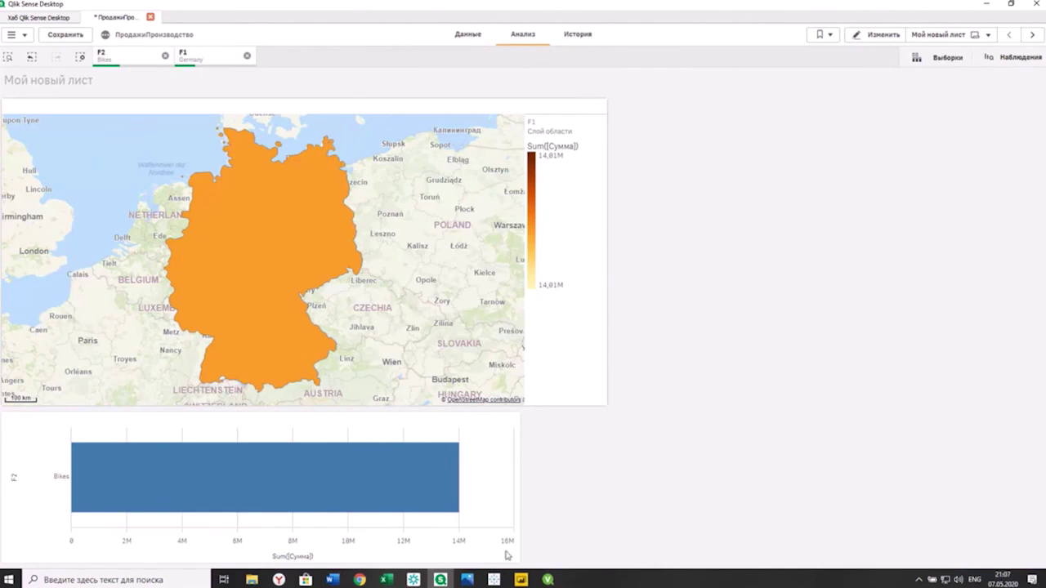
Step: Switch to Power BI Desktop and highlight Accessories and Bikes in turn in the product bar chart to examine the map's response
mouse_move(521, 582)
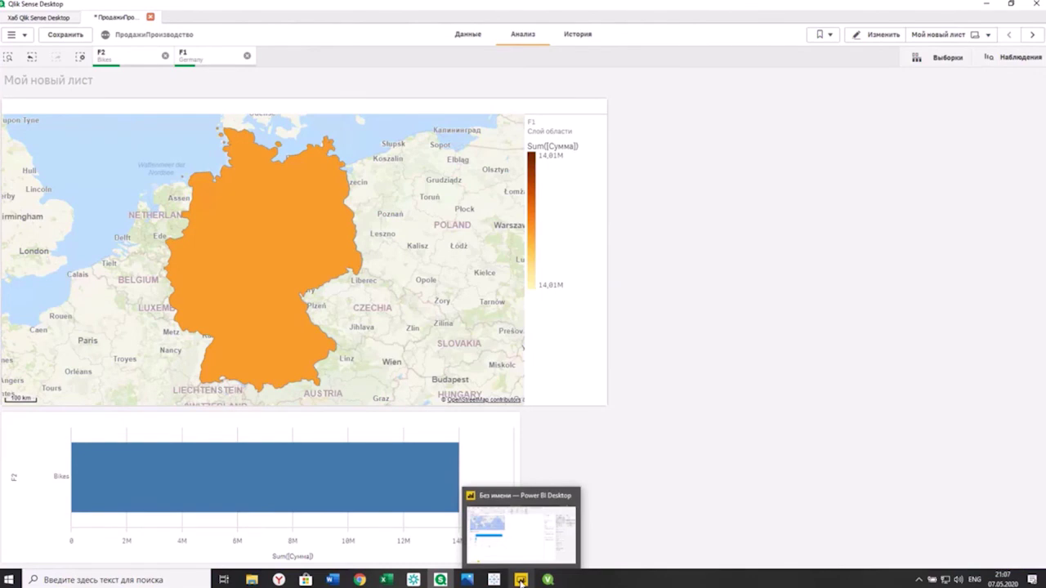
left_click(521, 580)
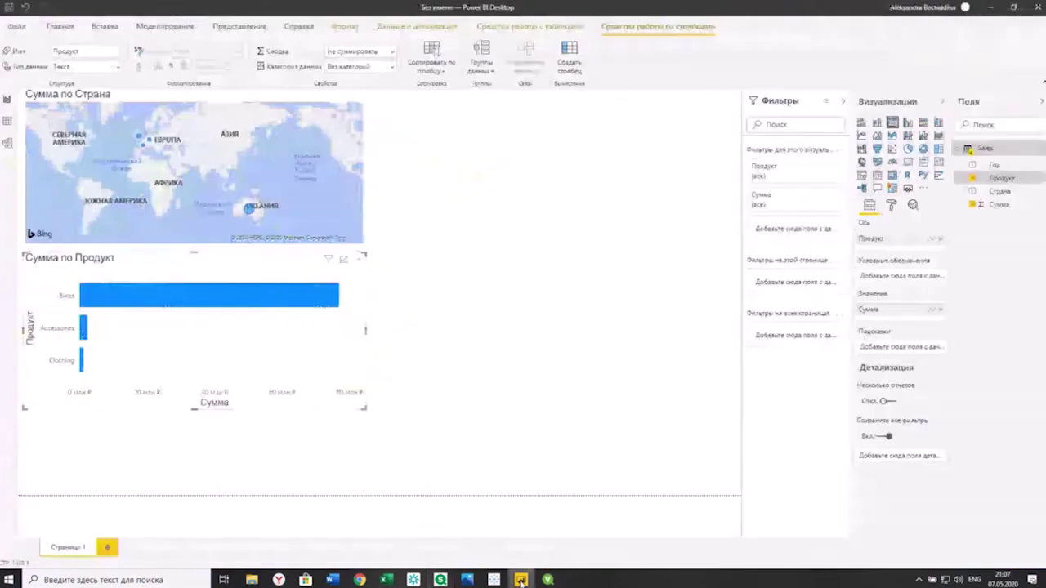
left_click(560, 333)
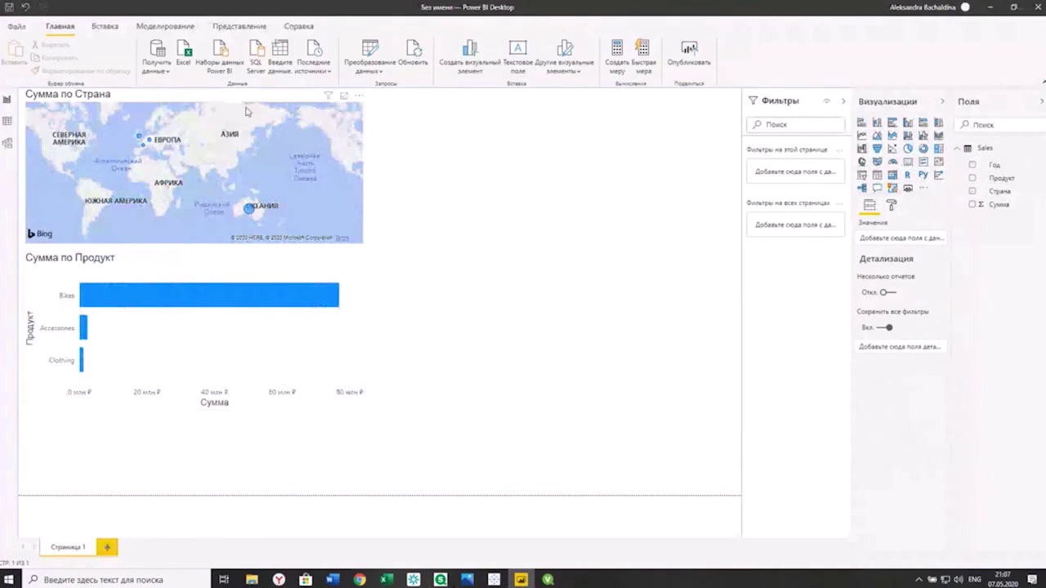
left_click(85, 331)
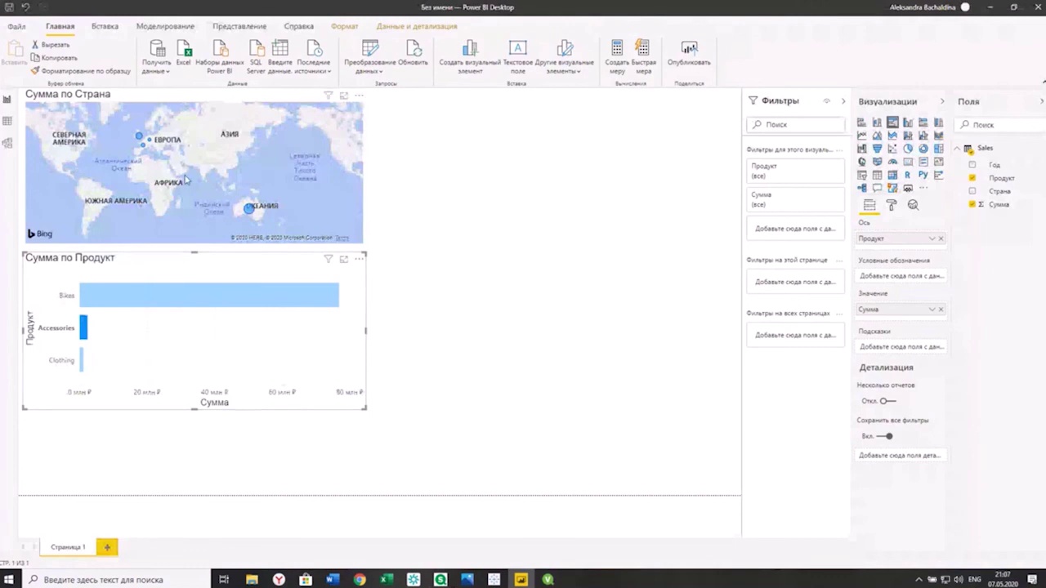
left_click(158, 302)
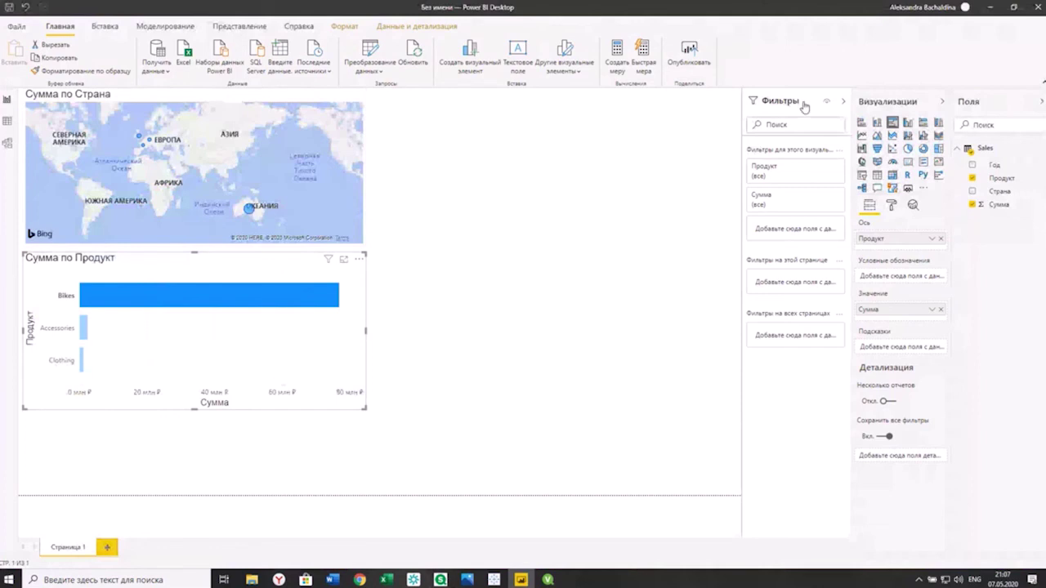
Step: Convert the Сумма по Страна map to a filled map and highlight Accessories in the product bar chart
left_click(292, 99)
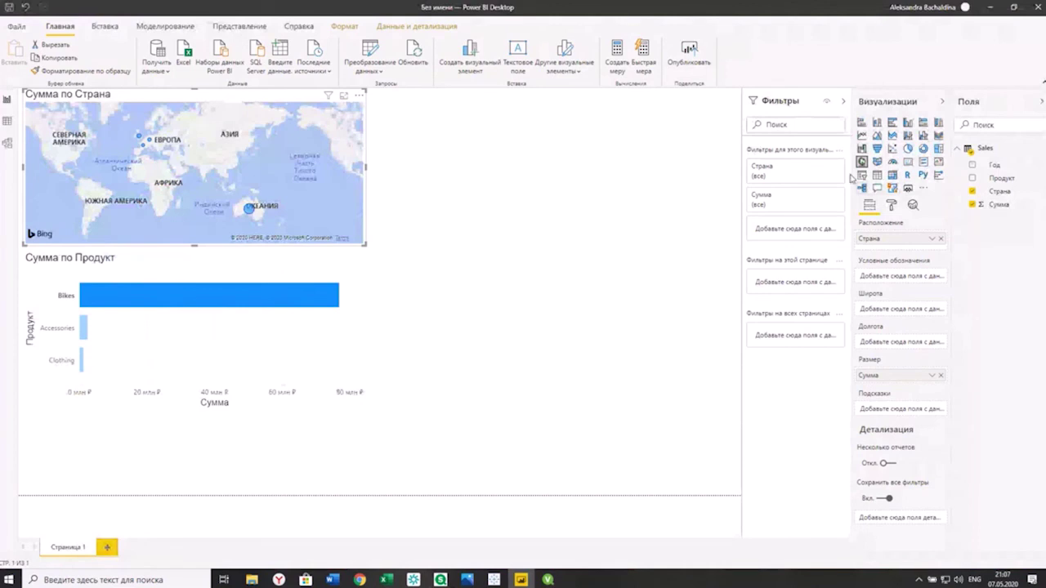
left_click(877, 162)
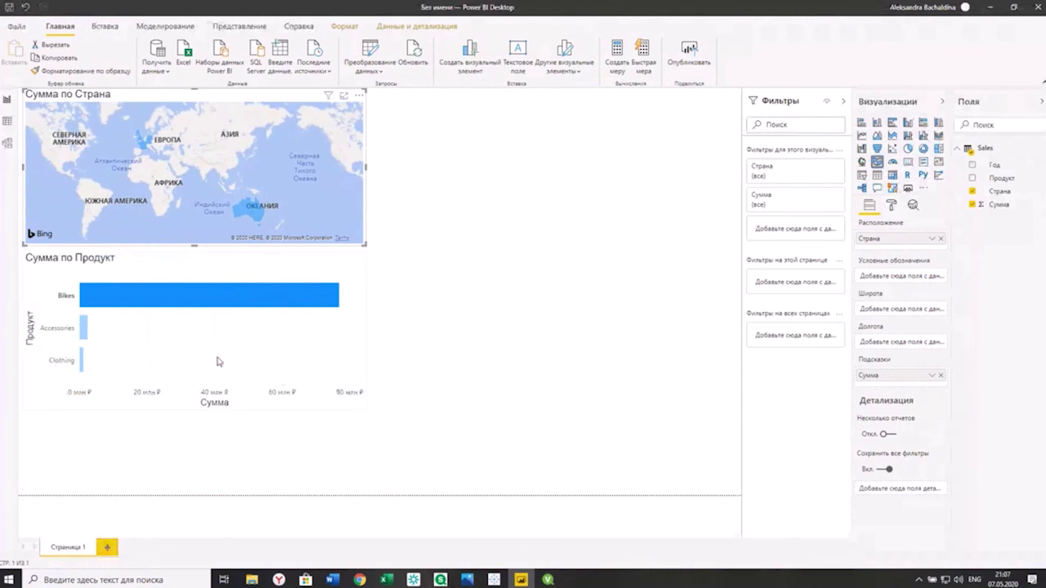
left_click(85, 328)
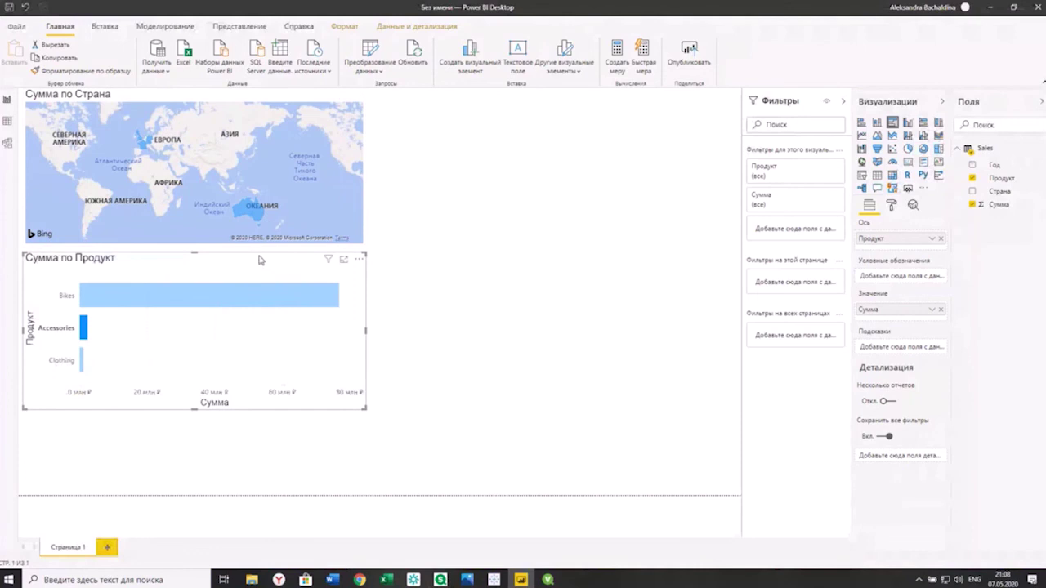
Step: Shorten the product bar chart, enlarge the country map down to it, and highlight Accessories to examine the map
left_click_drag(196, 254, 192, 377)
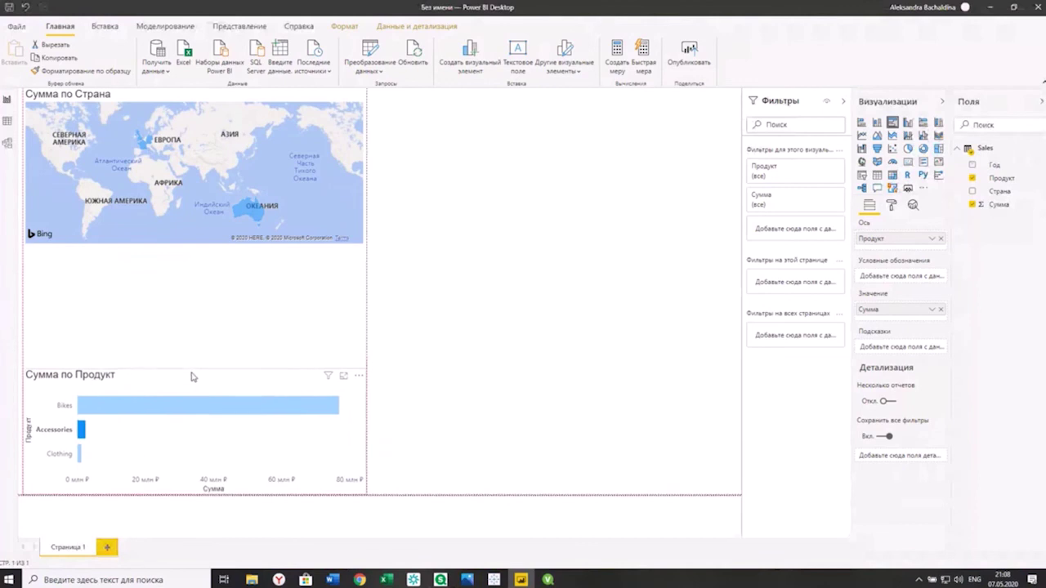
left_click(363, 242)
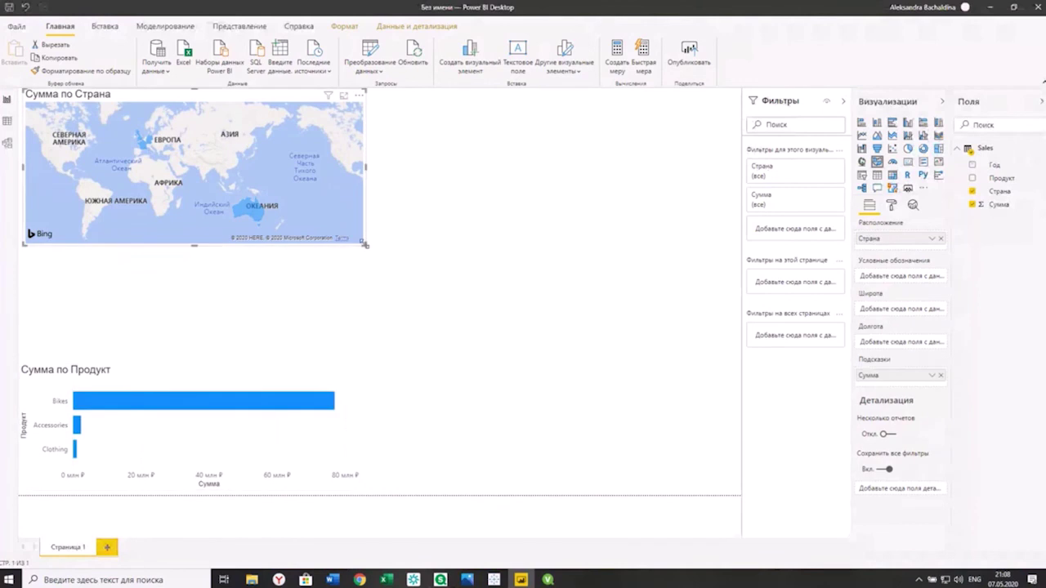
left_click_drag(364, 245, 362, 349)
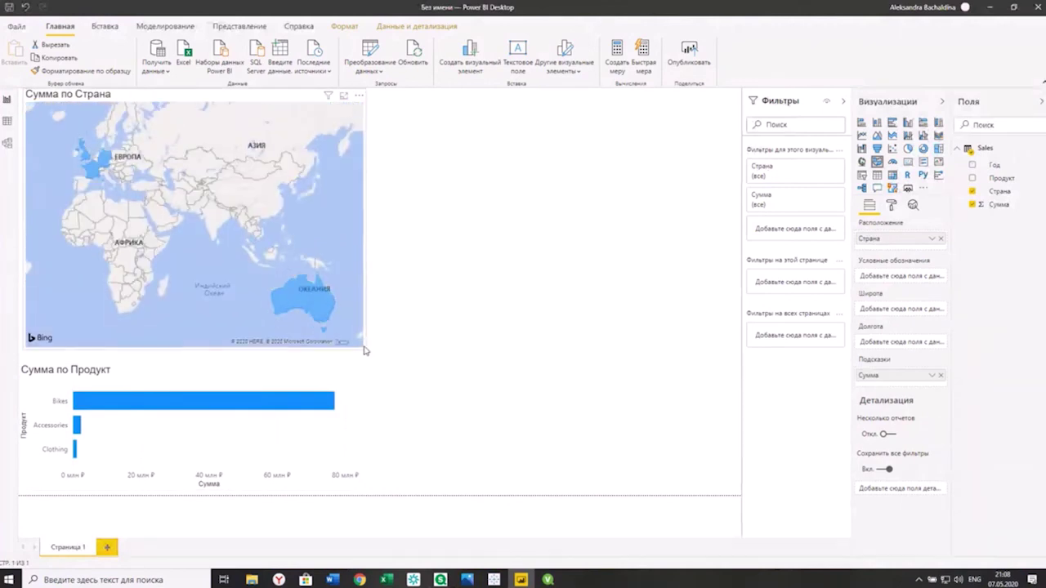
left_click(77, 426)
mouse_move(78, 433)
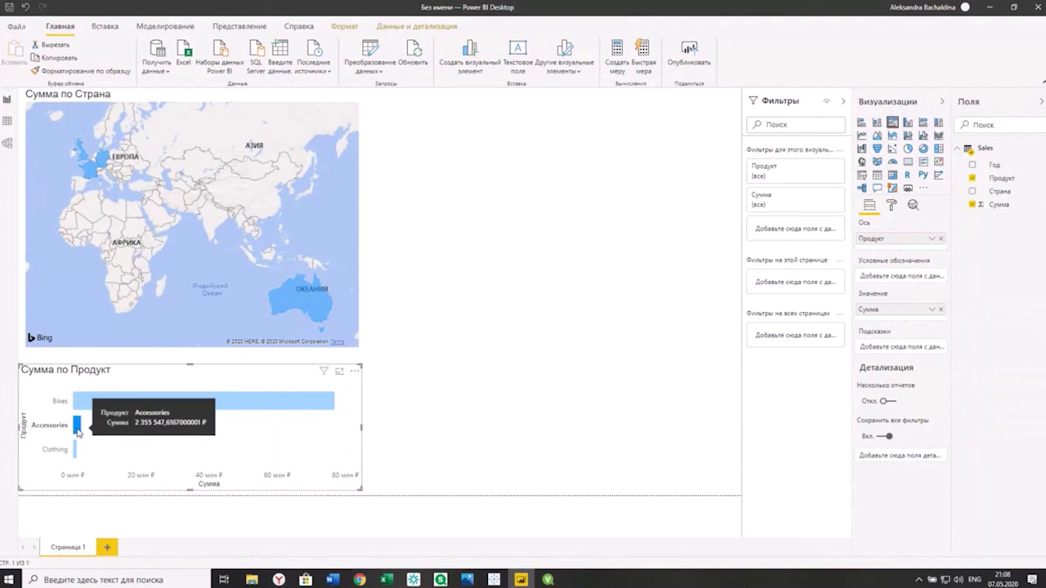
Step: Try the country map as a bubble map with Accessories and Bikes highlighted in turn, and return it to a filled map
left_click(339, 119)
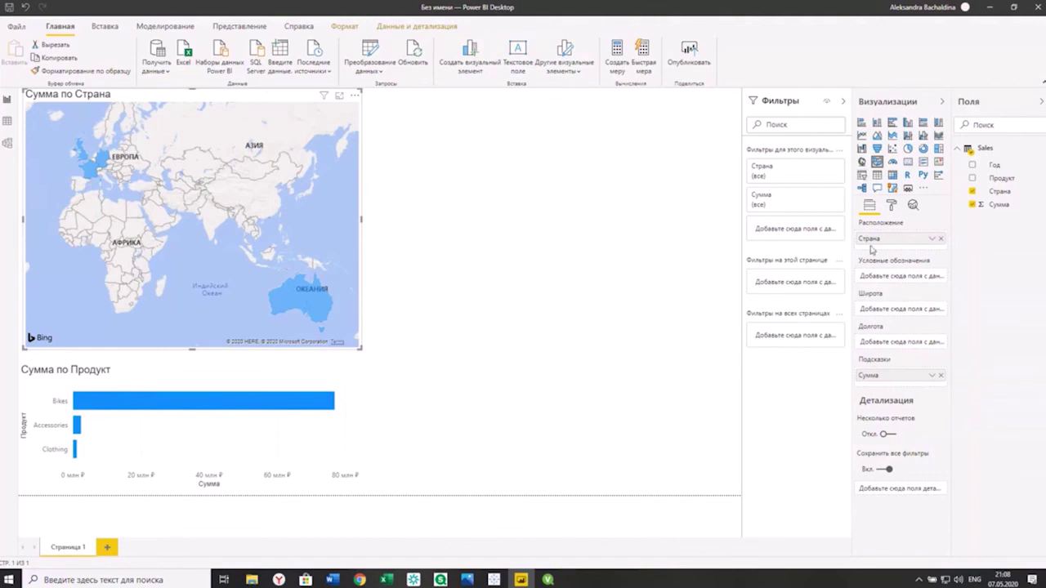
left_click(862, 162)
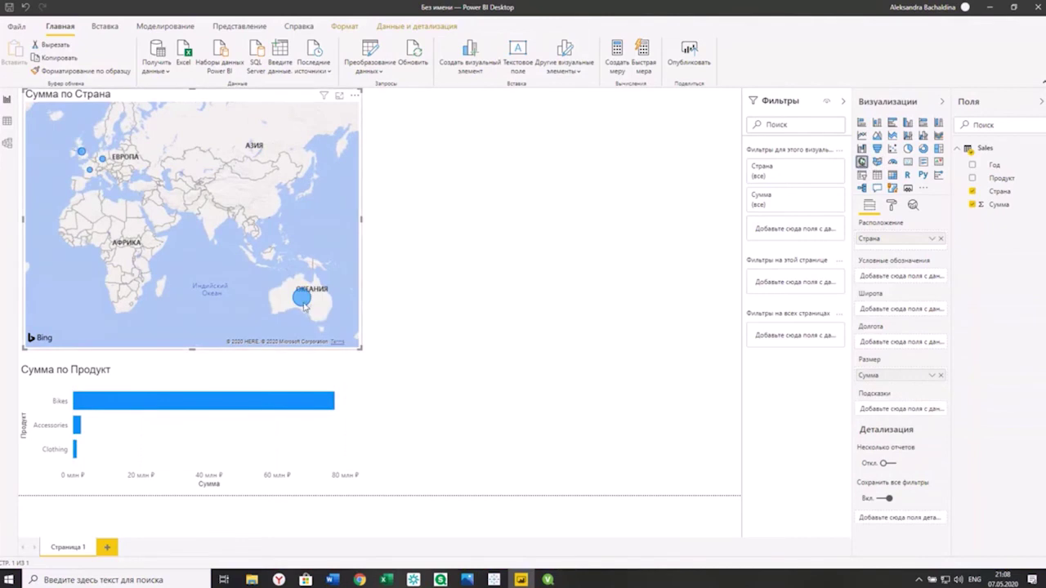
left_click(77, 425)
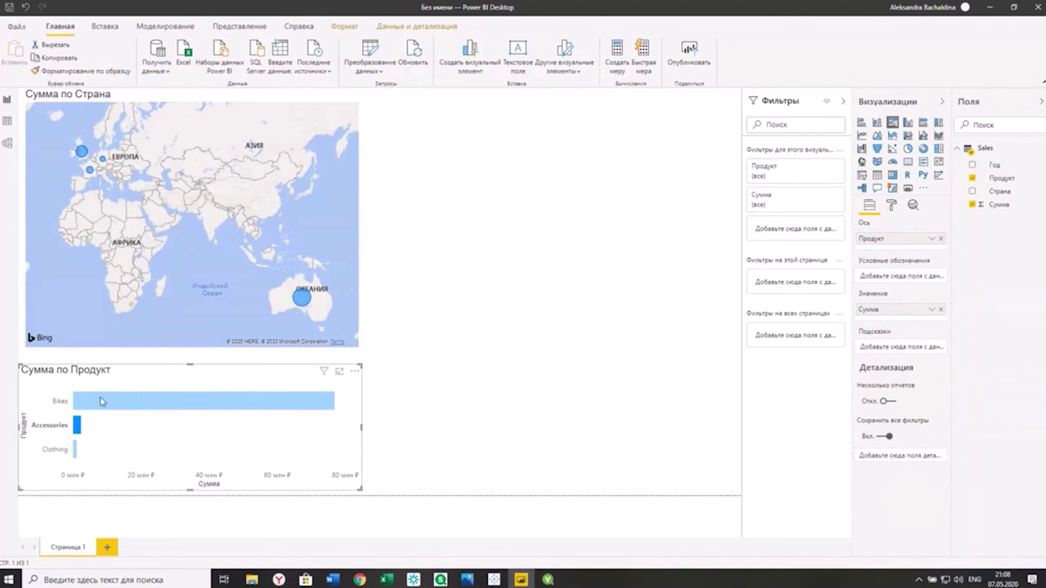
left_click(93, 404)
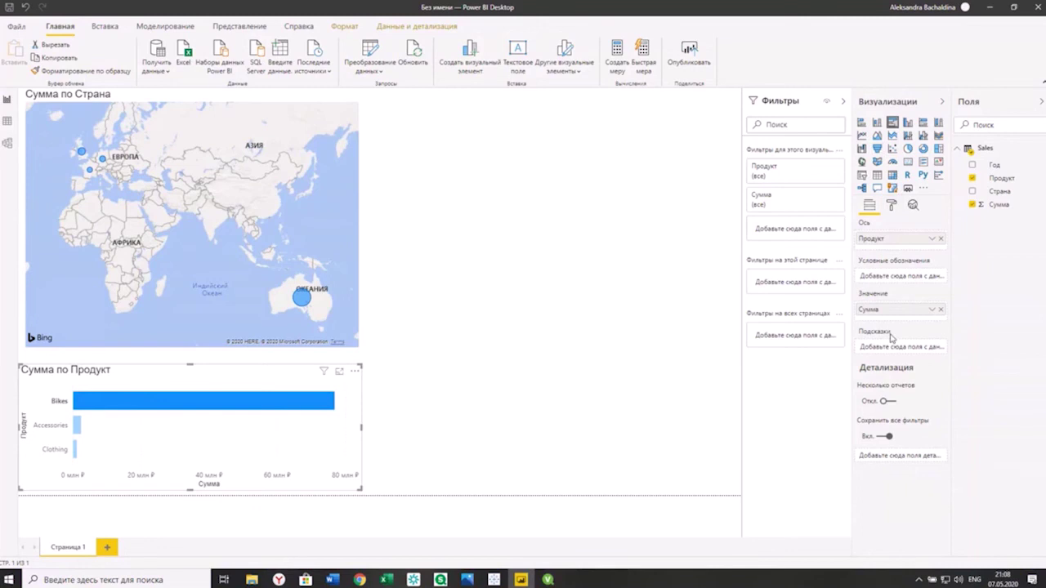
left_click(311, 162)
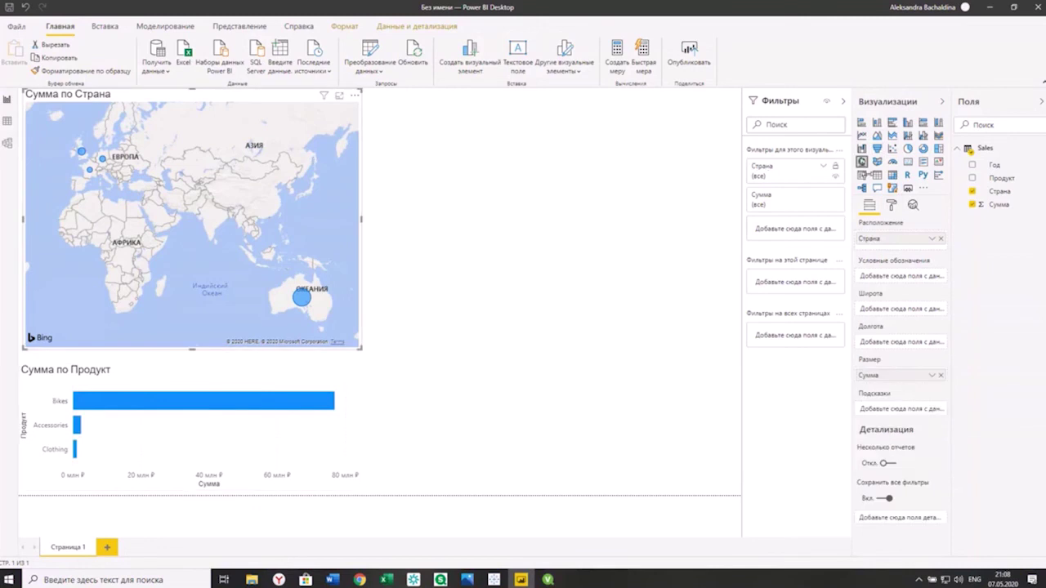
left_click(876, 162)
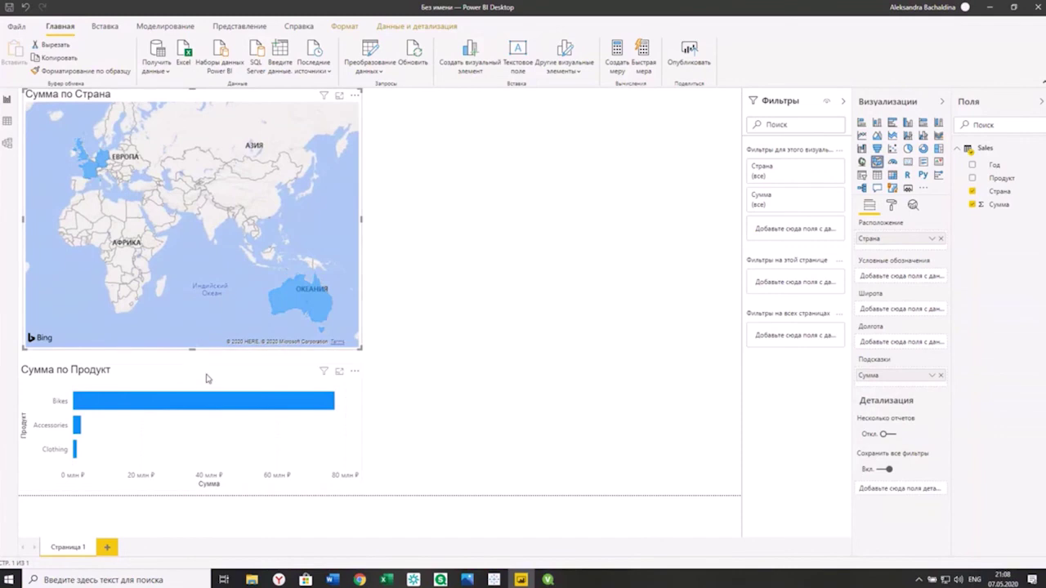
Step: Format the filled map's default data colour by a colour scale based on the sum of the Сумма field
left_click(895, 207)
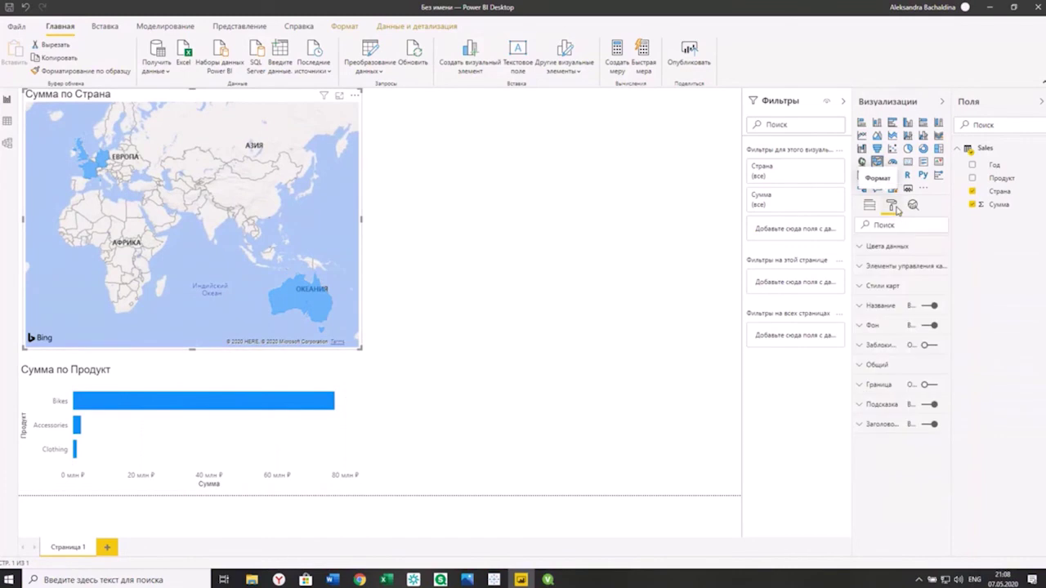
left_click(861, 247)
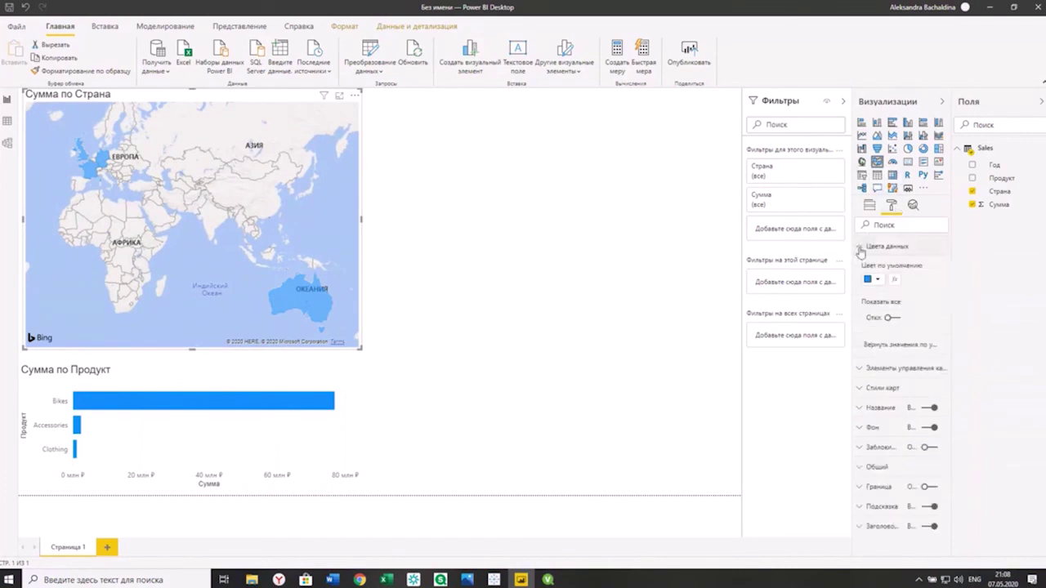
left_click(894, 280)
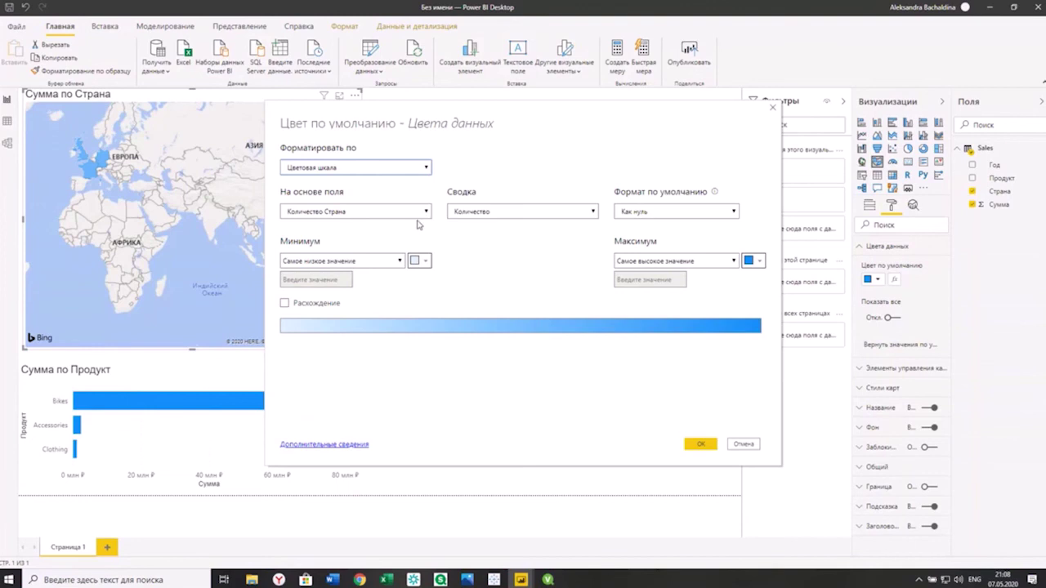
left_click(426, 212)
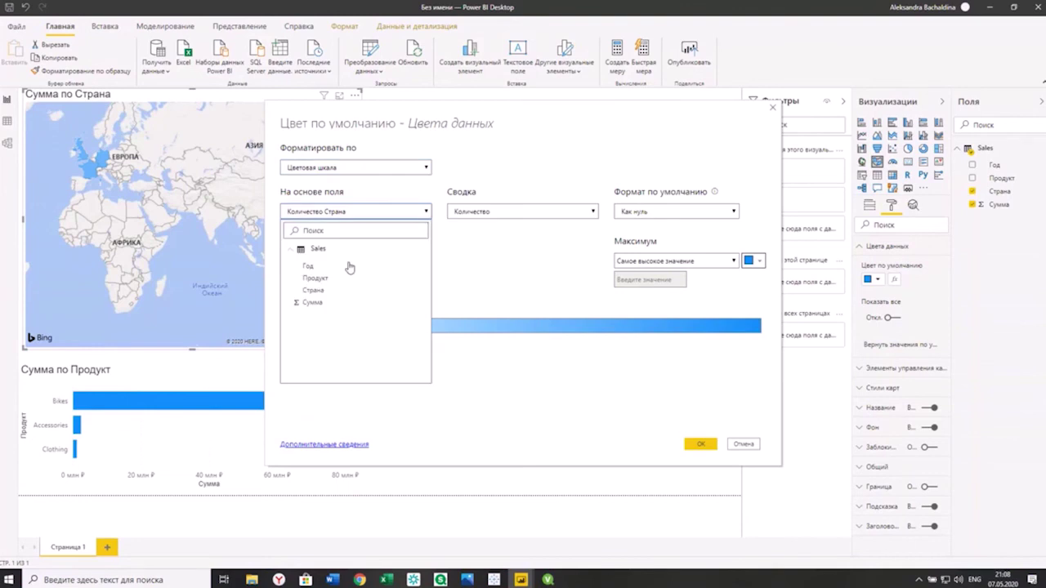
left_click(313, 302)
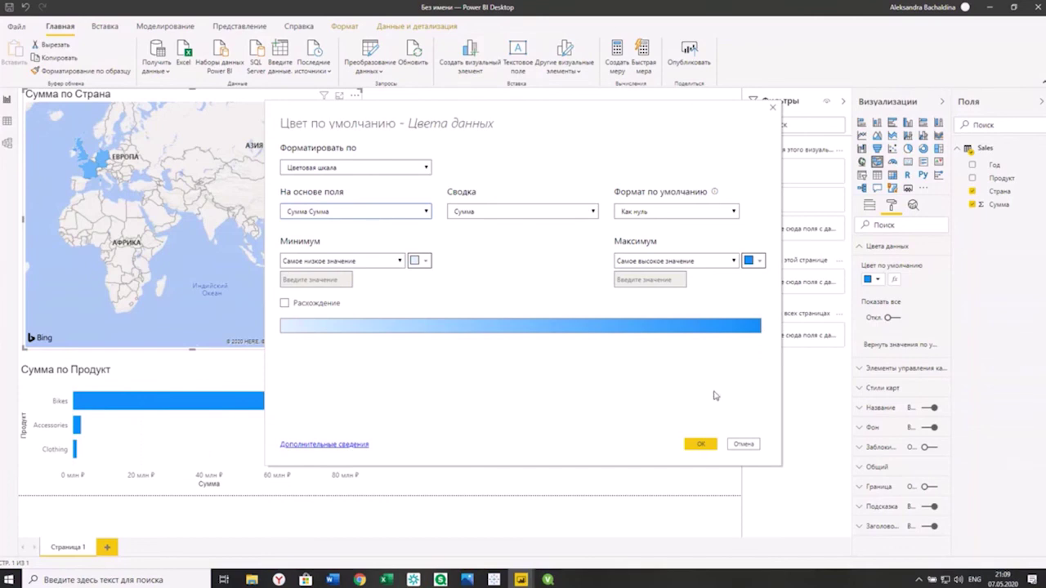
left_click(699, 444)
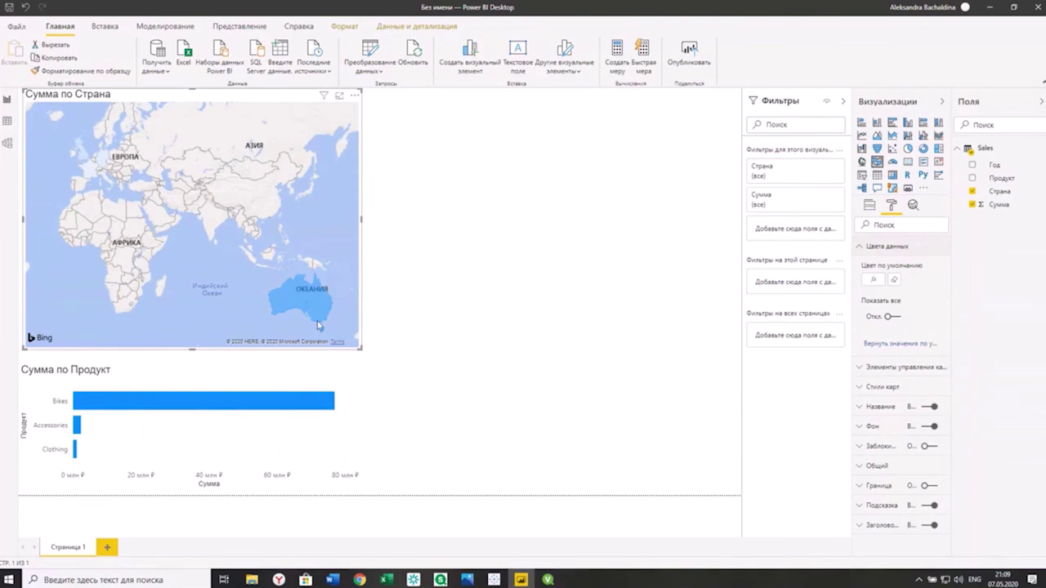
Step: Highlight Accessories, Bikes and Clothing in turn in the product bar chart to compare the shading of the countries
left_click(77, 430)
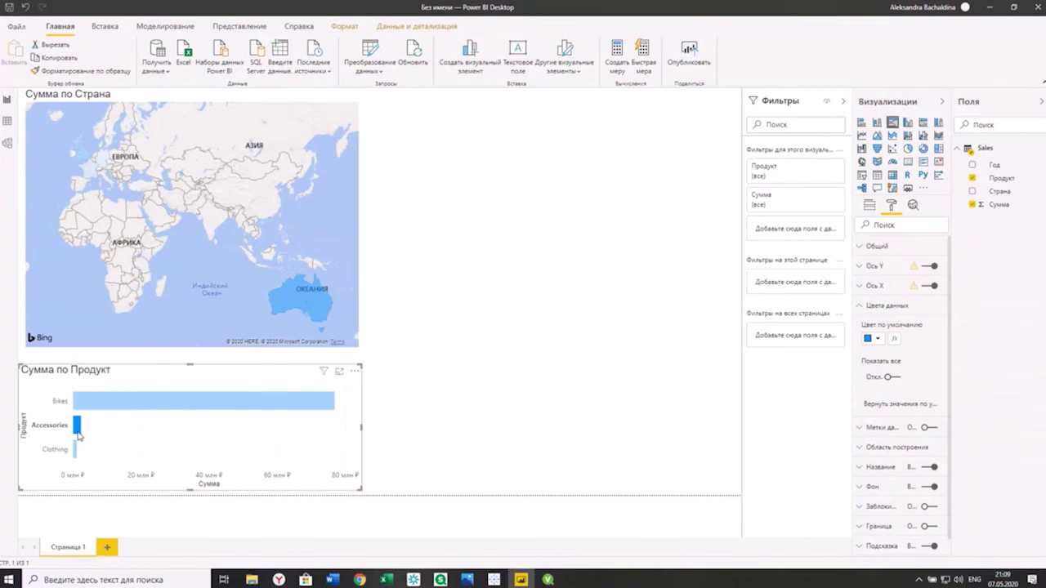
left_click(163, 401)
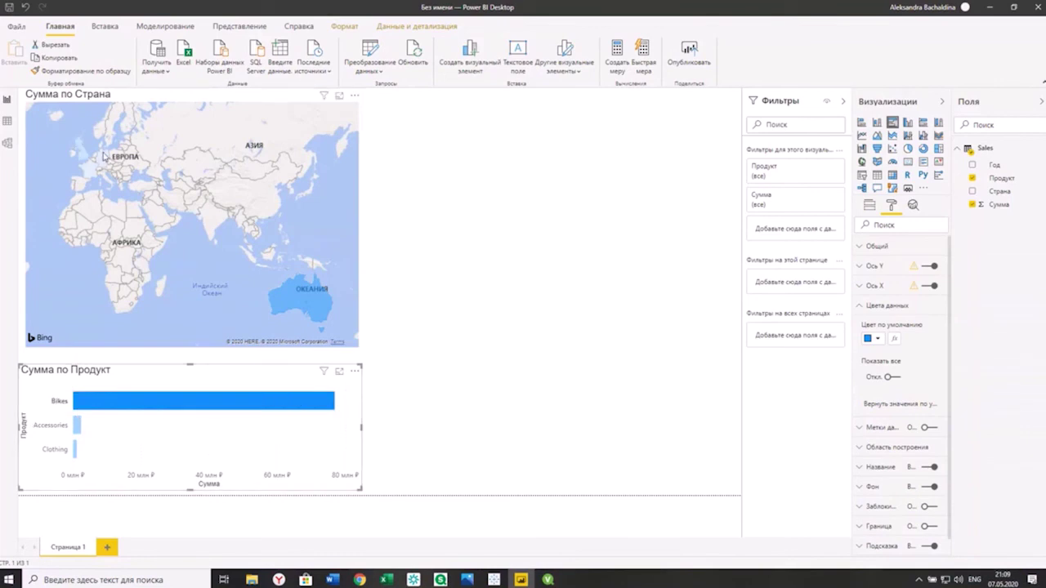
left_click(74, 454)
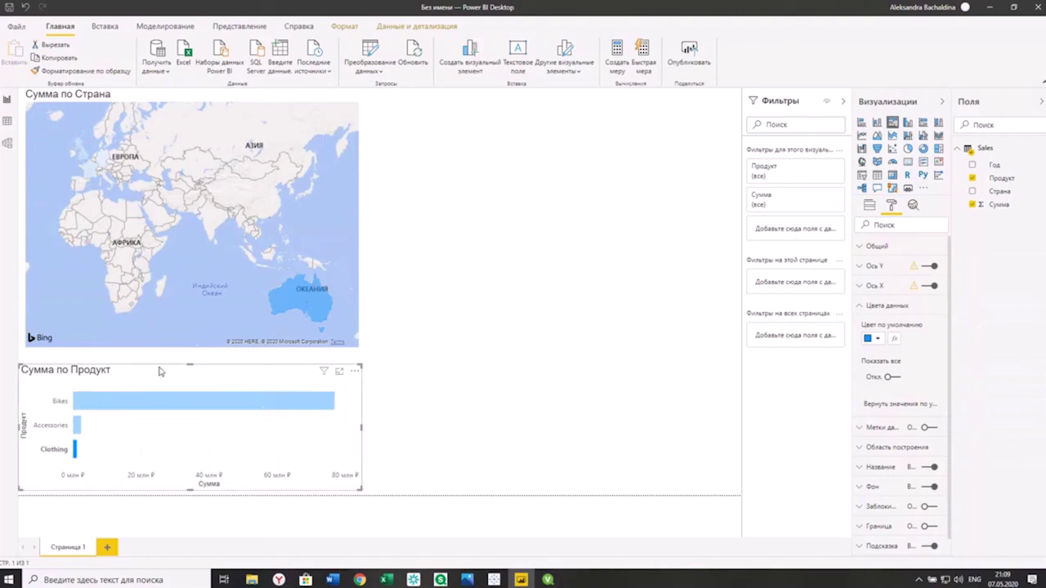
Step: Set the country map's colour scale to run from light pink at the lowest value to dark brown at the highest
left_click(306, 123)
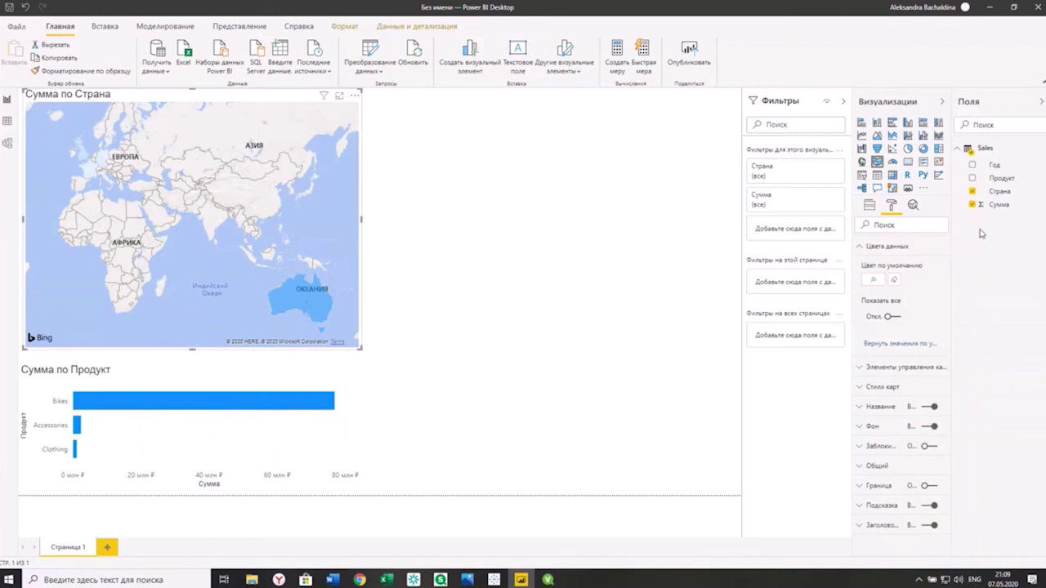
left_click(873, 282)
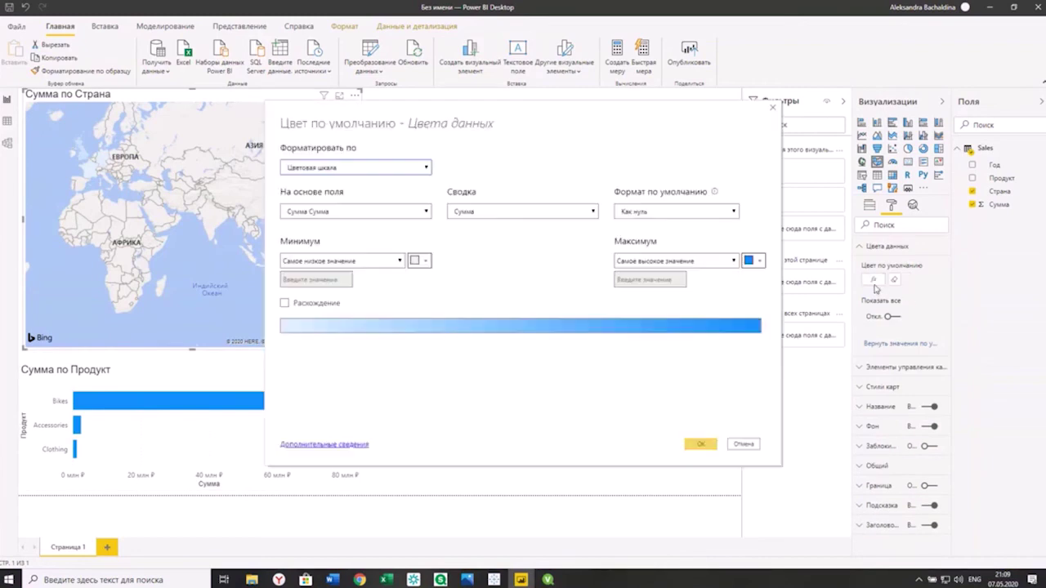
left_click(426, 262)
left_click(378, 305)
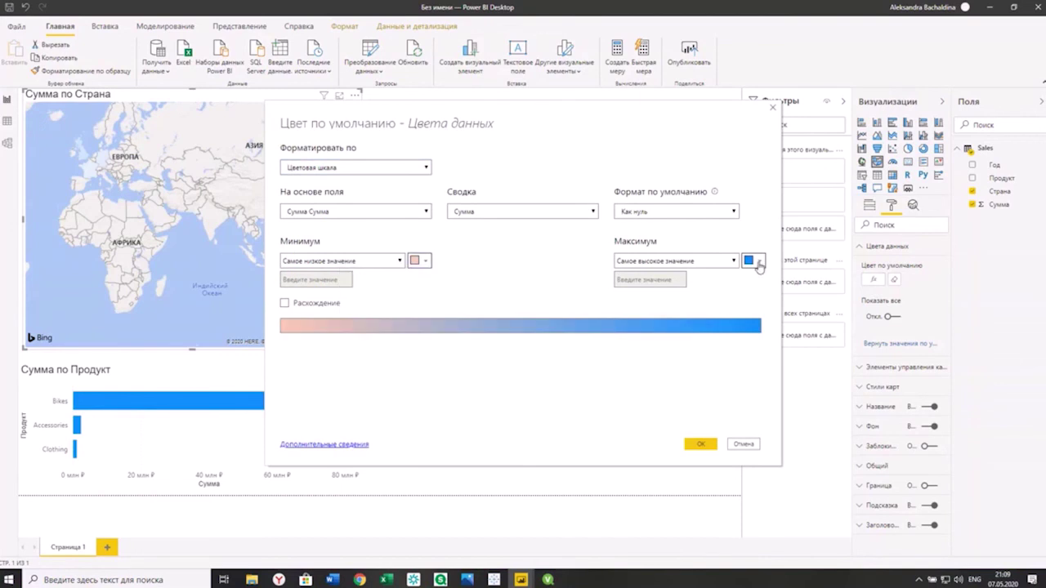
left_click(758, 267)
left_click(718, 333)
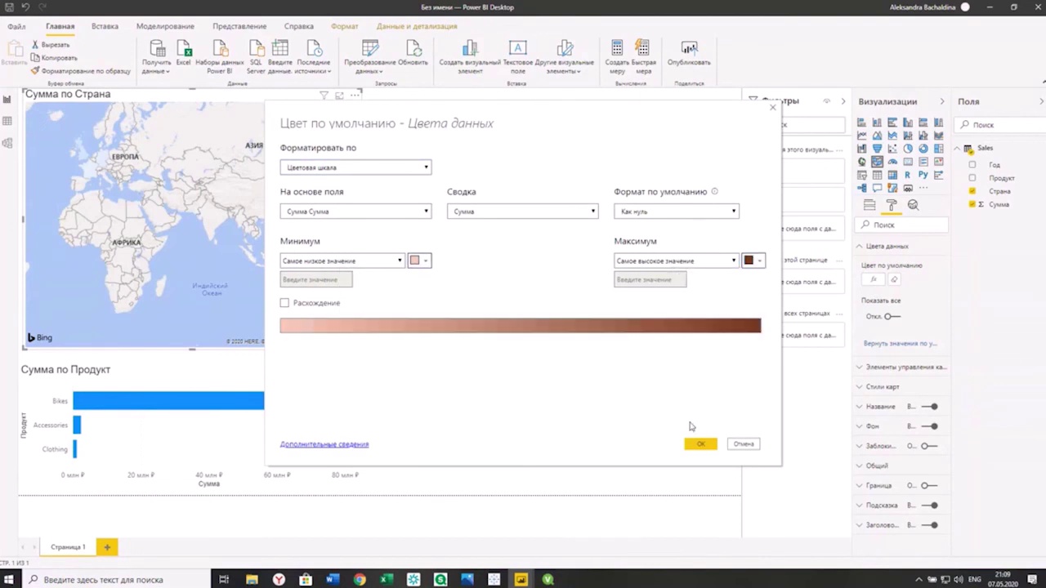
left_click(698, 444)
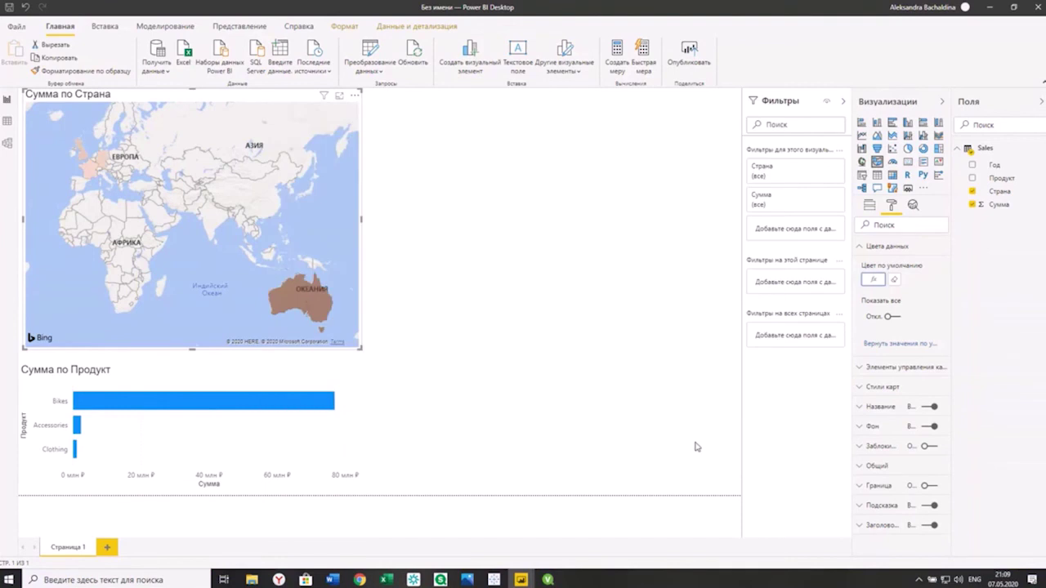
Step: Select France, Australia and the UK in turn on the map, and Australia again, to examine each country's share in the product chart
left_click(93, 175)
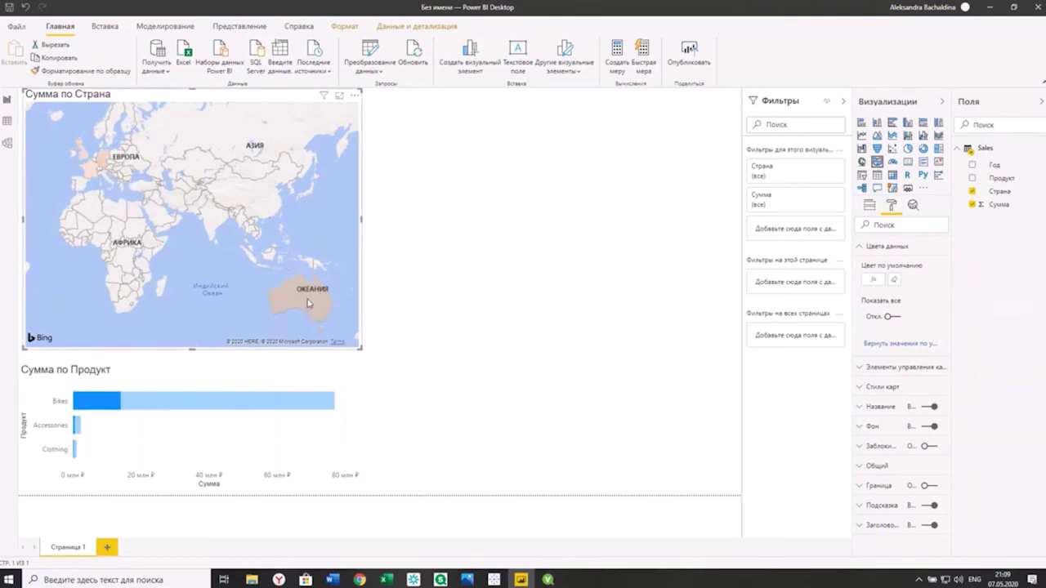
left_click(309, 304)
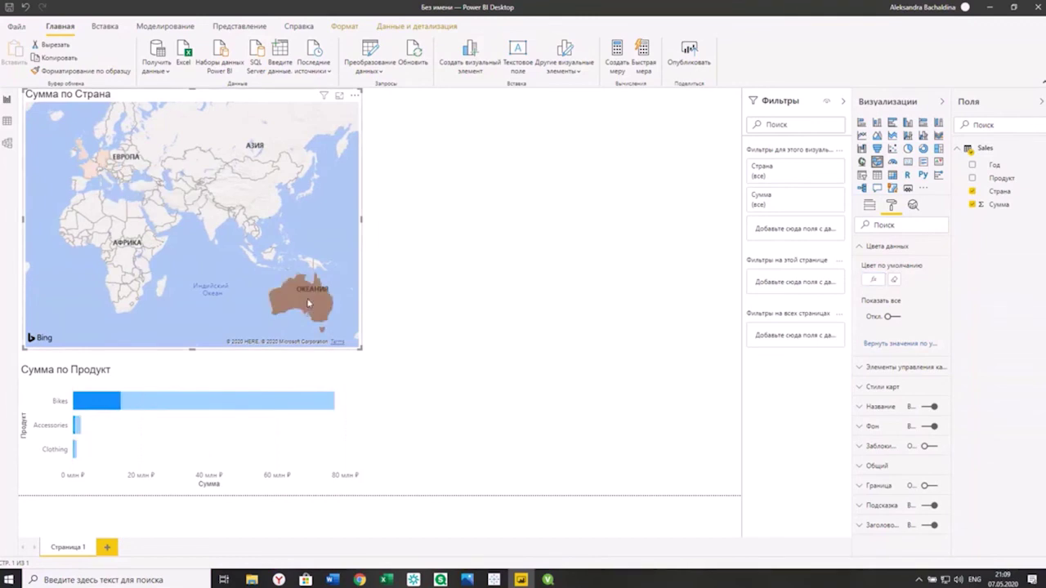
left_click(82, 154)
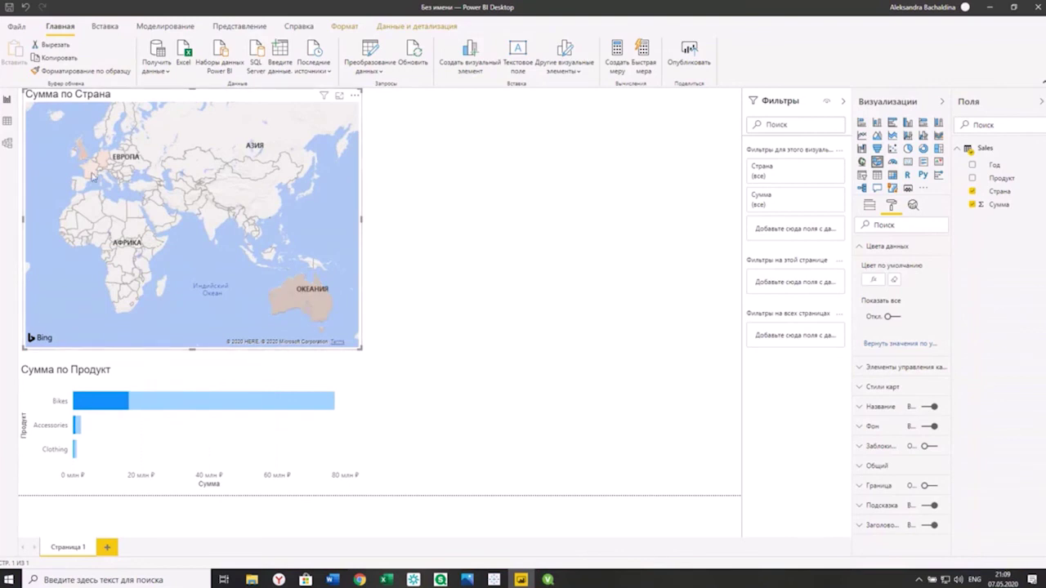
mouse_move(81, 156)
mouse_move(120, 406)
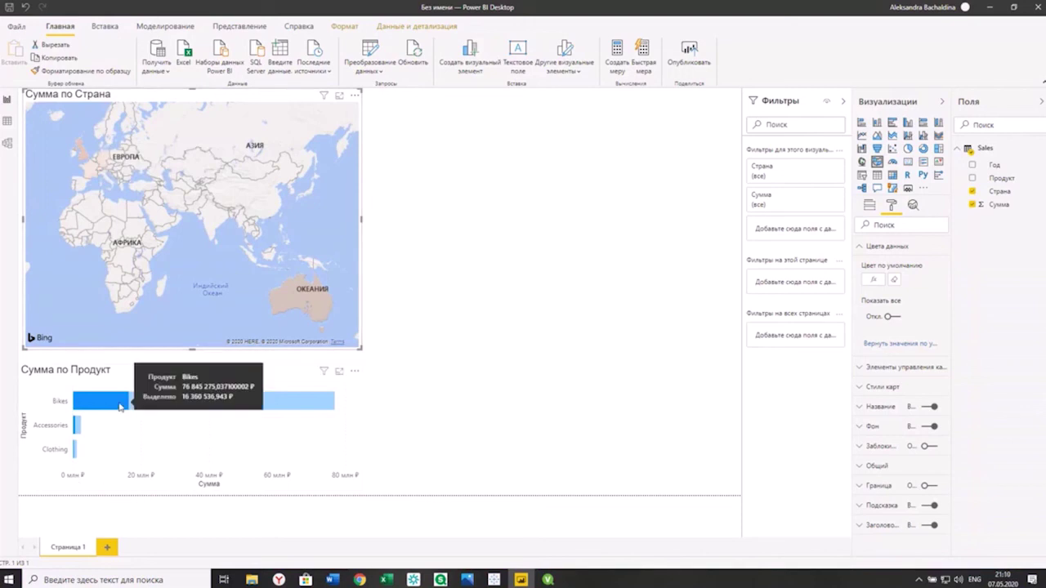
left_click(305, 295)
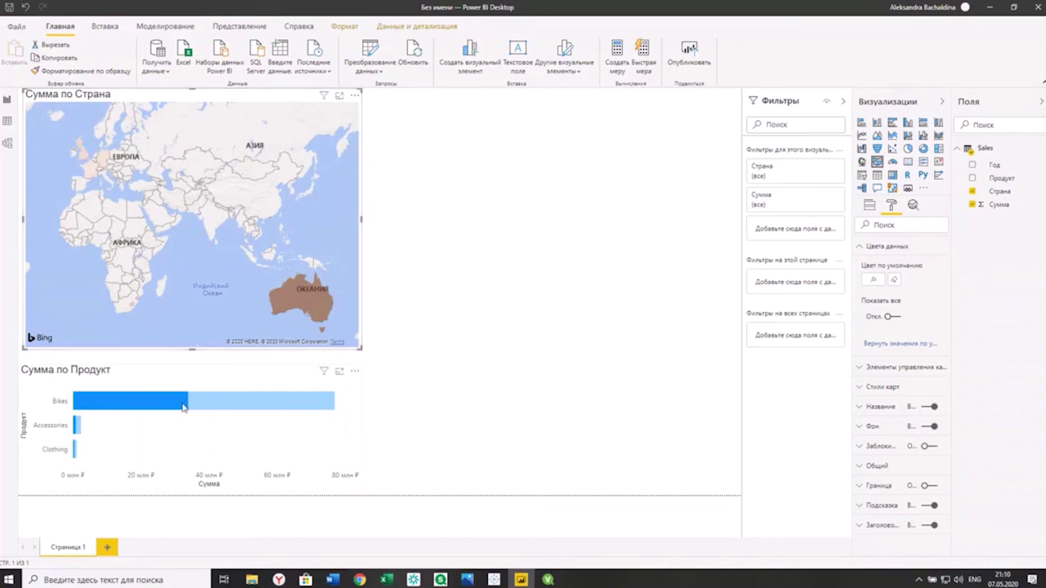
mouse_move(166, 407)
mouse_move(317, 310)
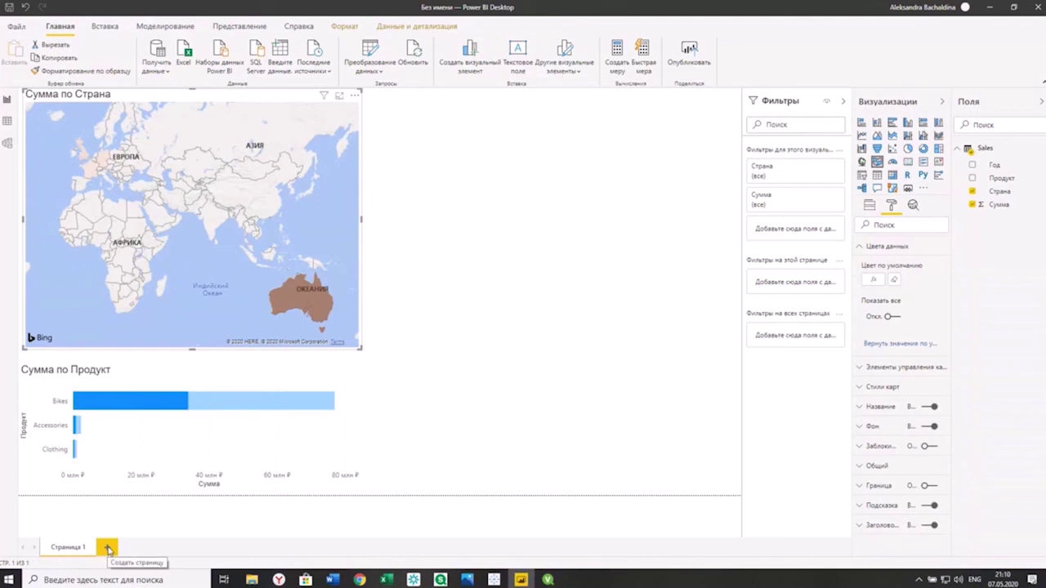
Step: Switch to Qlik Sense, view the Данные по годам sheet as a reference, and return to Power BI
left_click(549, 579)
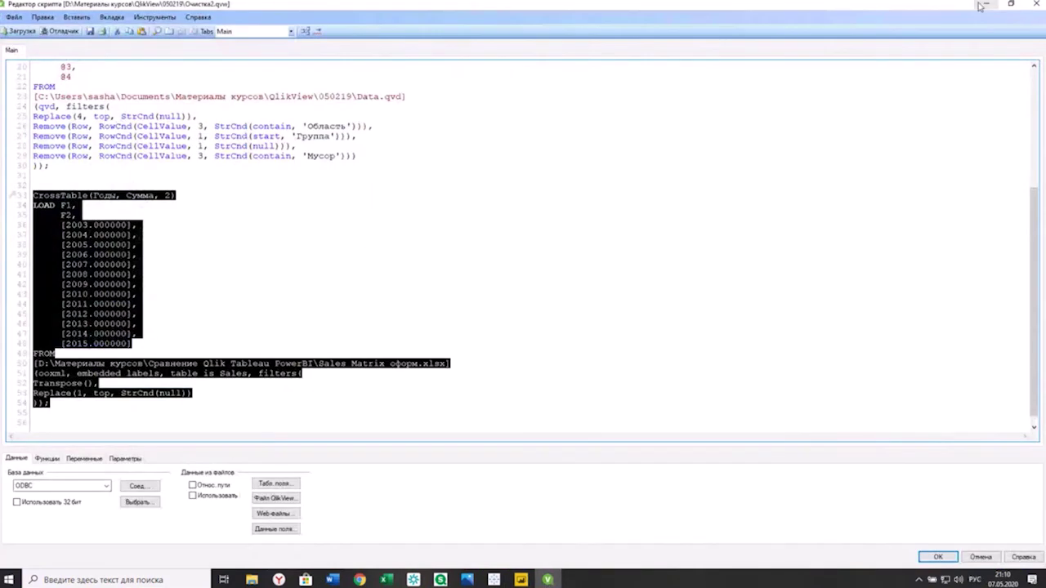
left_click(549, 579)
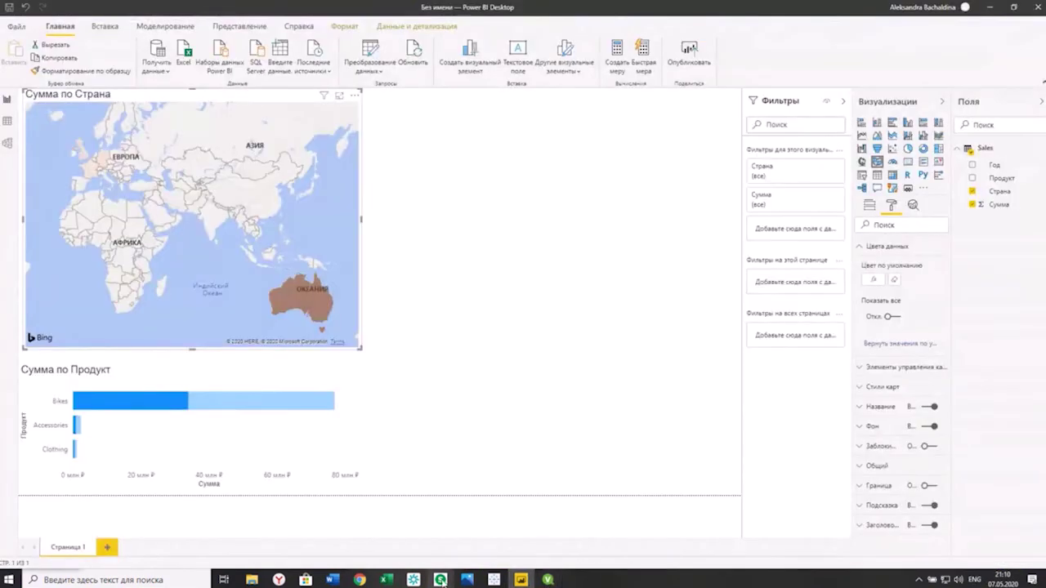
left_click(440, 579)
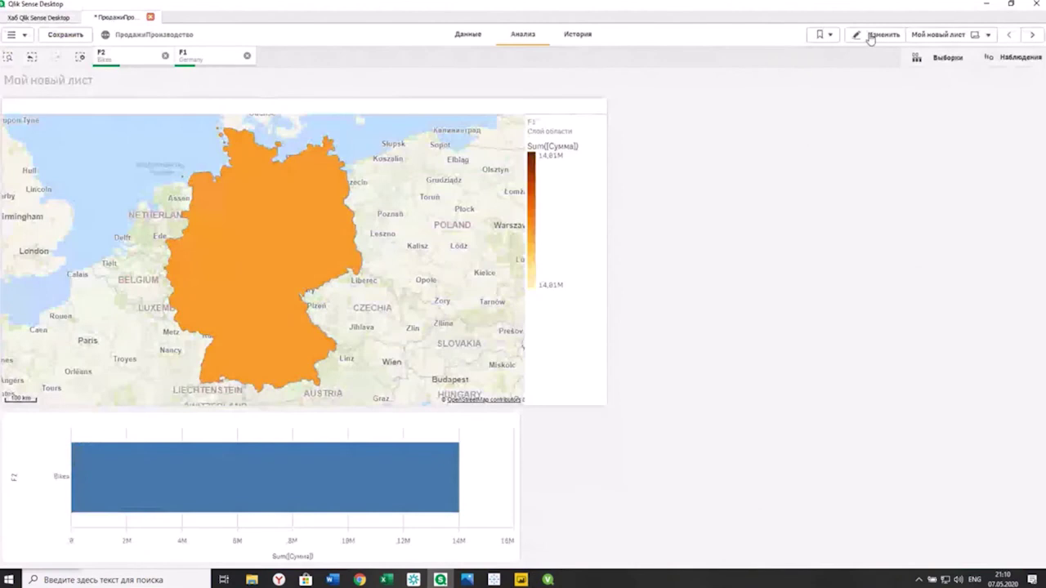
left_click(1032, 36)
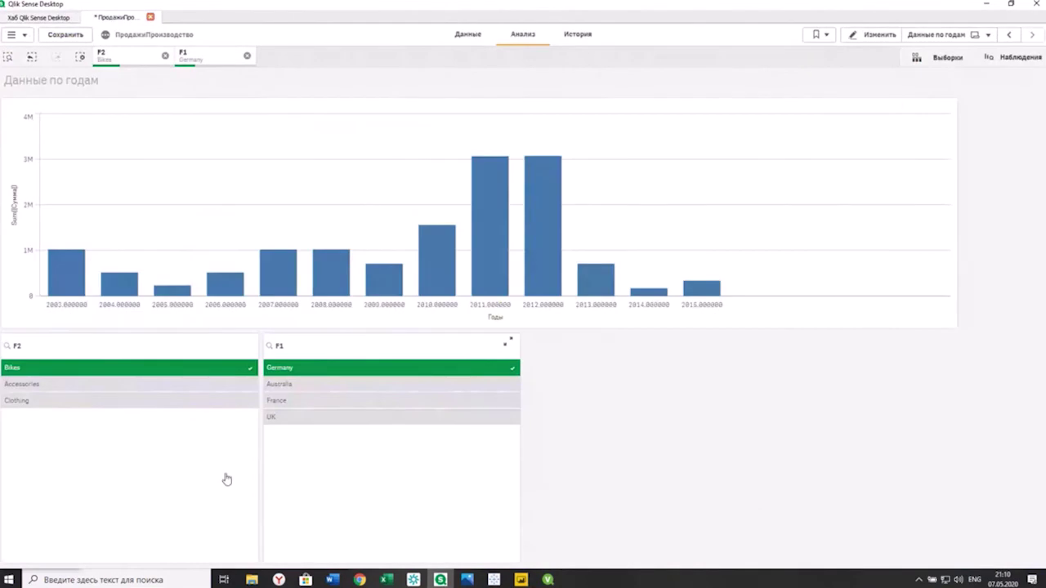
key("alt+Tab")
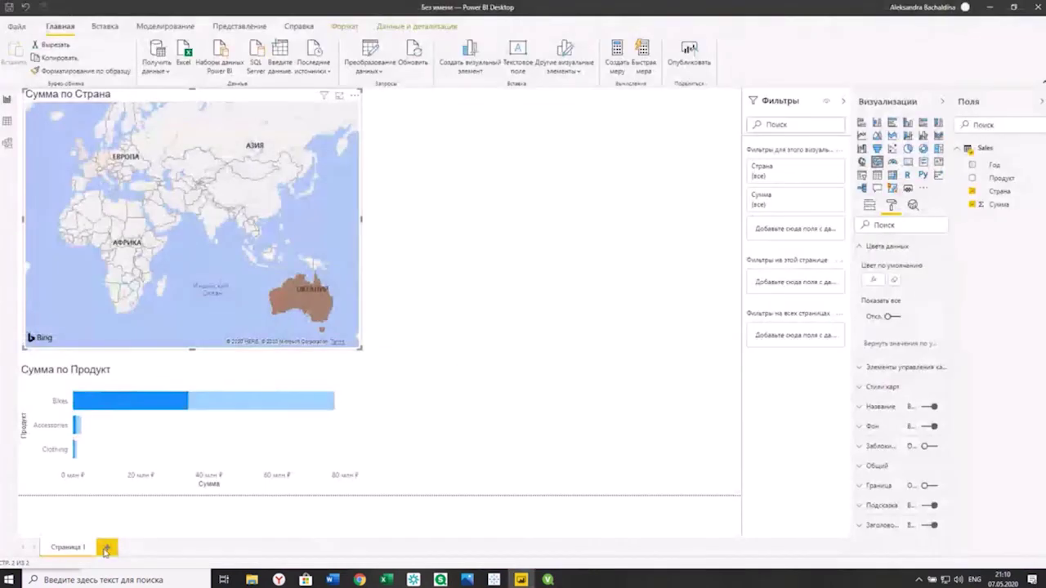
Step: Add a second report page with a clustered column chart of Сумма by Год, enlarged to nearly the full page width
left_click(107, 546)
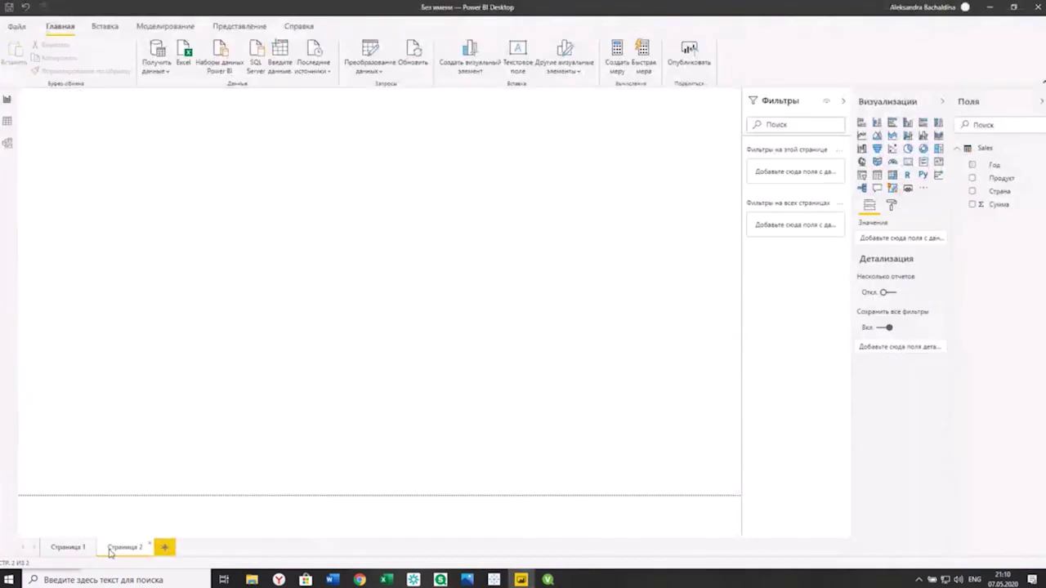
left_click(971, 165)
left_click(972, 204)
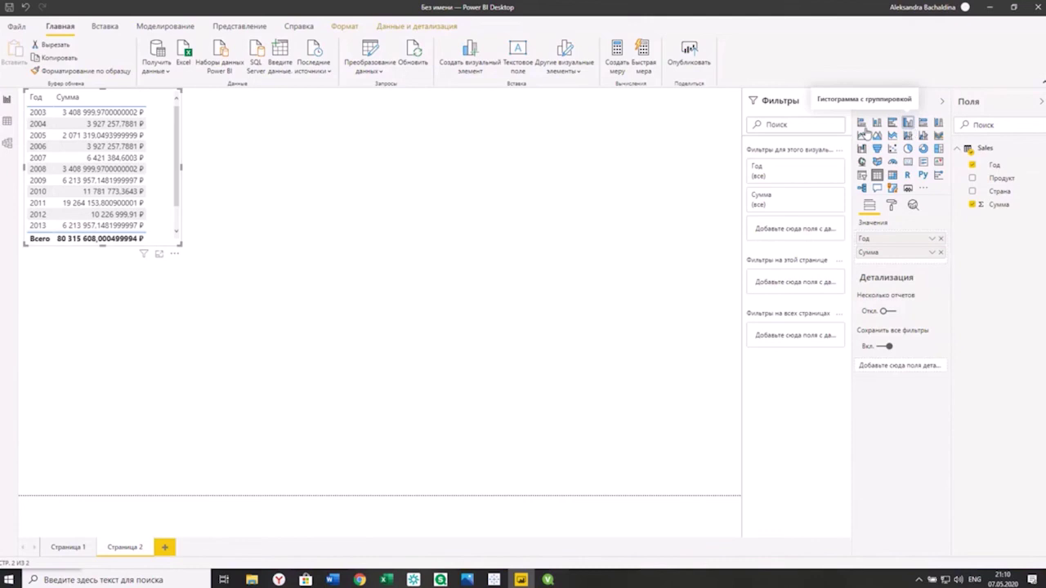
left_click(908, 122)
left_click_drag(184, 249, 691, 299)
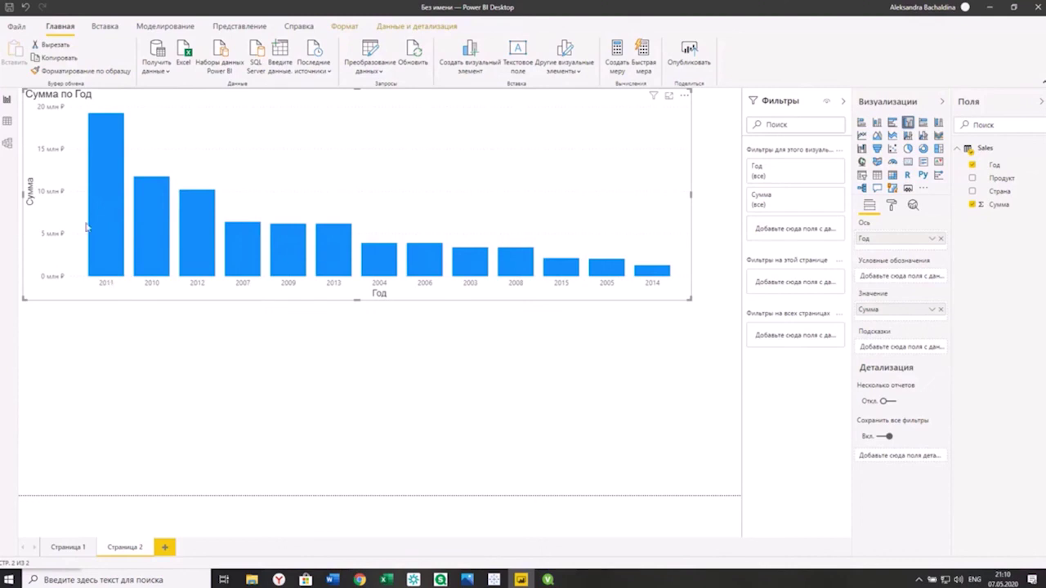
Step: Sort the yearly column chart in ascending order by Год
left_click(683, 96)
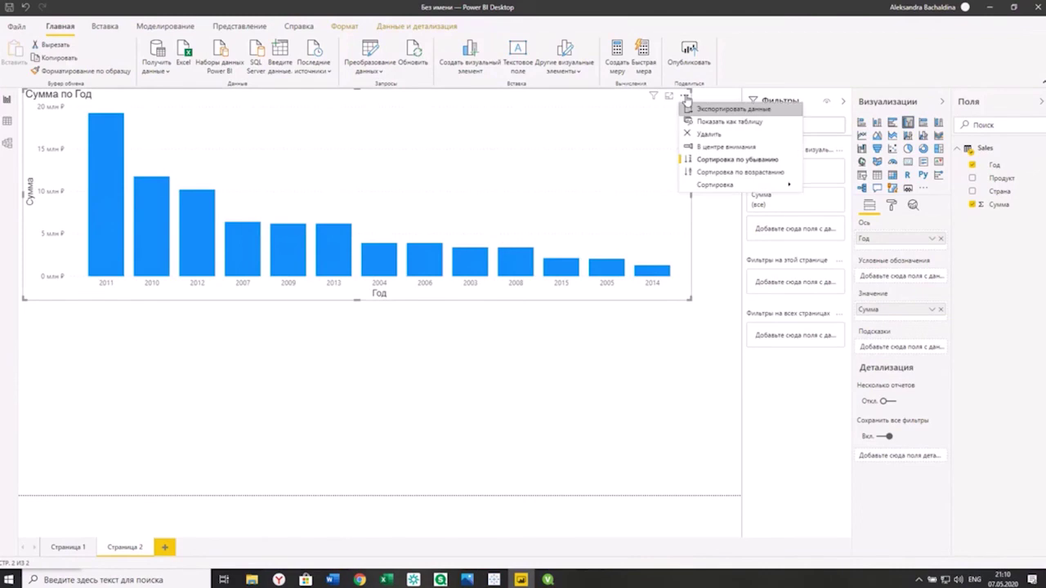
left_click(695, 172)
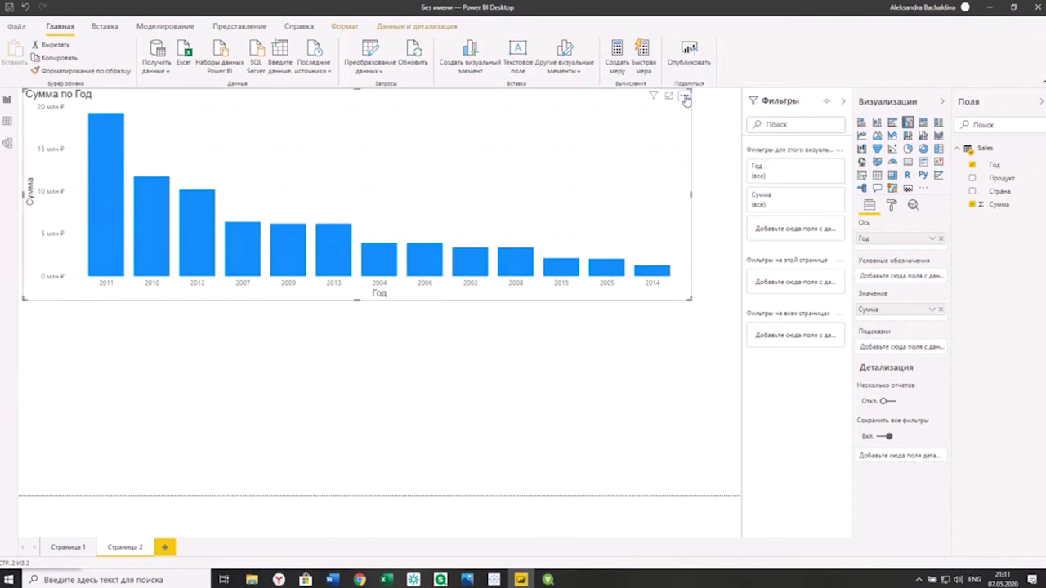
left_click(684, 97)
mouse_move(719, 185)
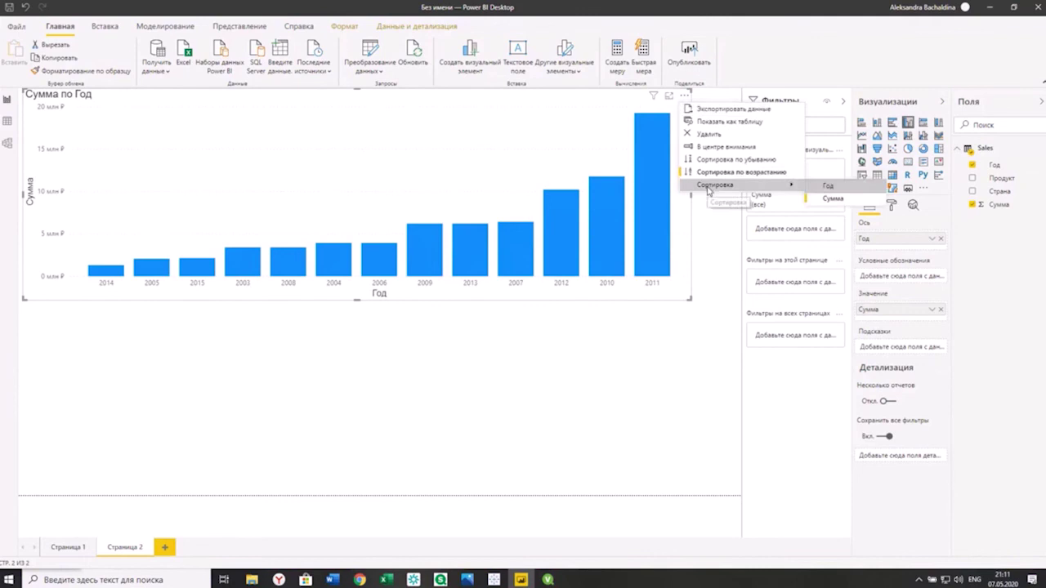
left_click(841, 188)
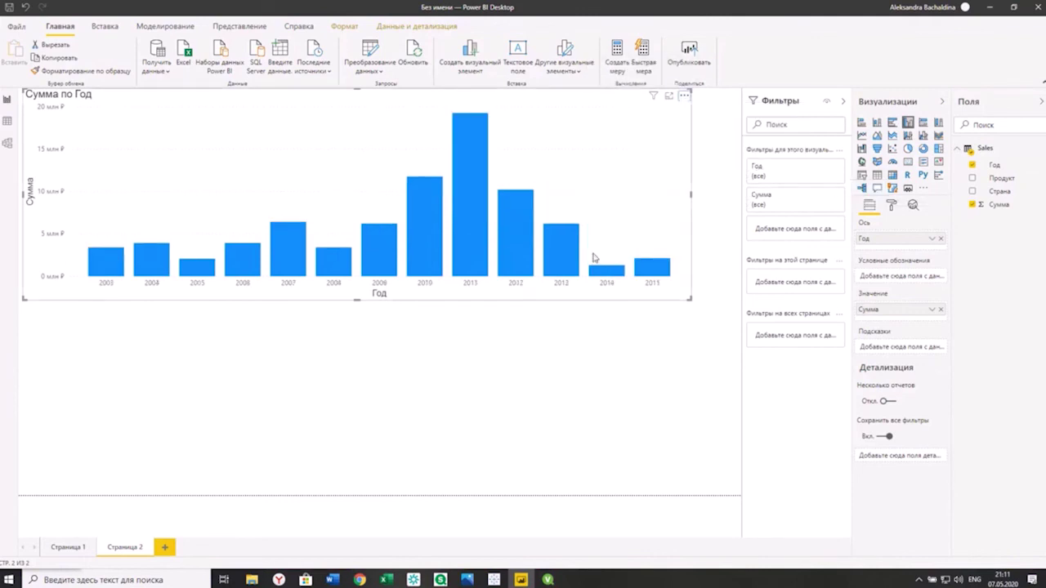
Step: Add a slicer for Продукт below the yearly chart and narrow it to a slim column
left_click(158, 371)
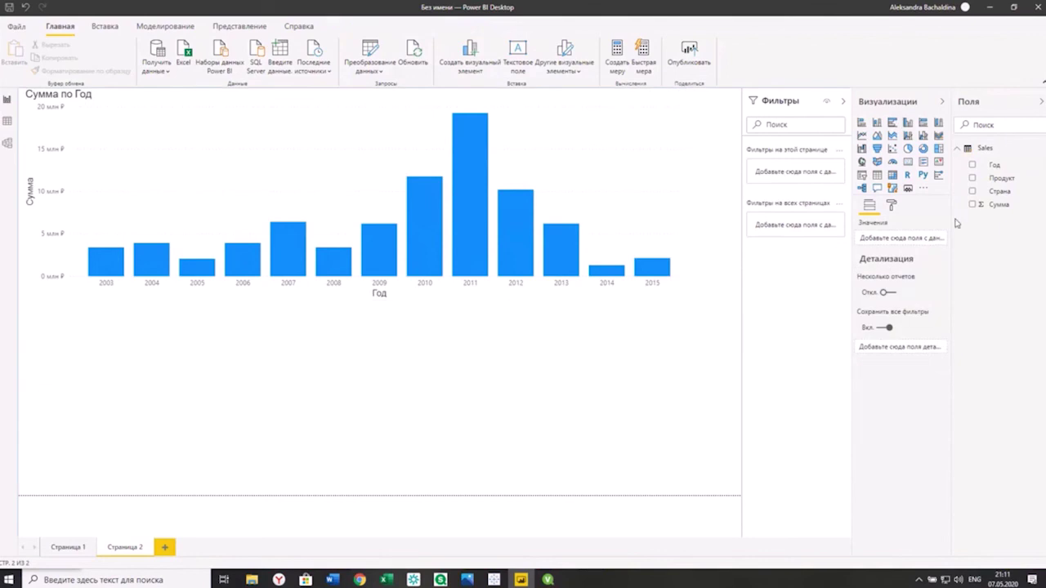
left_click(862, 175)
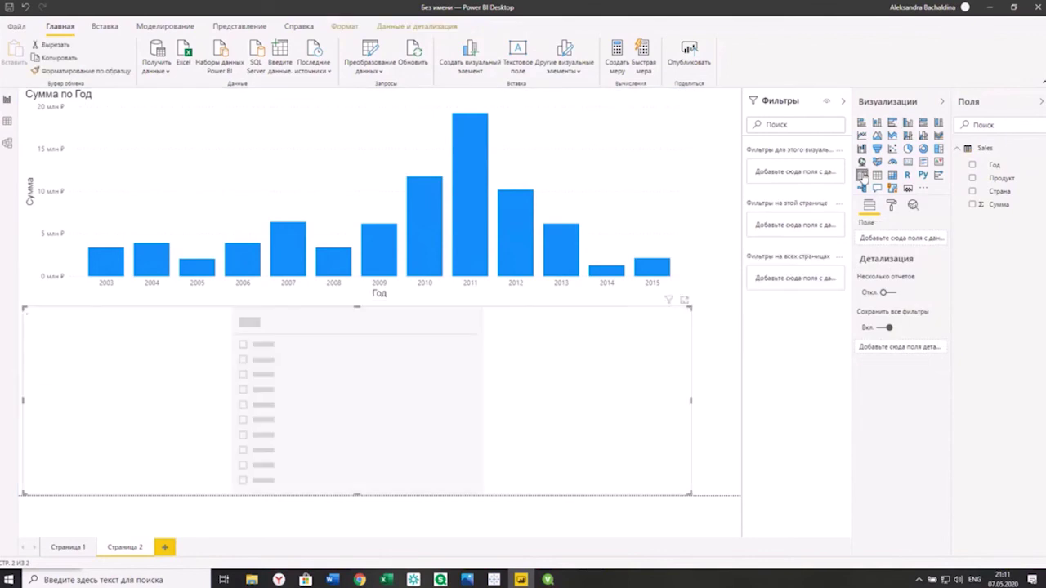
left_click(971, 178)
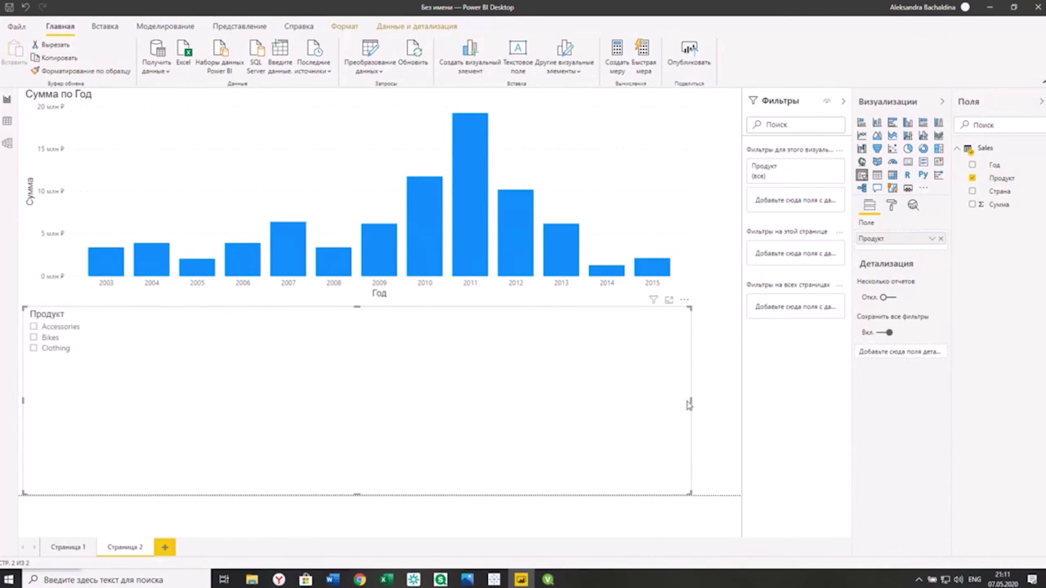
left_click_drag(690, 403, 94, 400)
Step: Add a slicer for Страна beside the product slicer and narrow it to a compact column
left_click(534, 399)
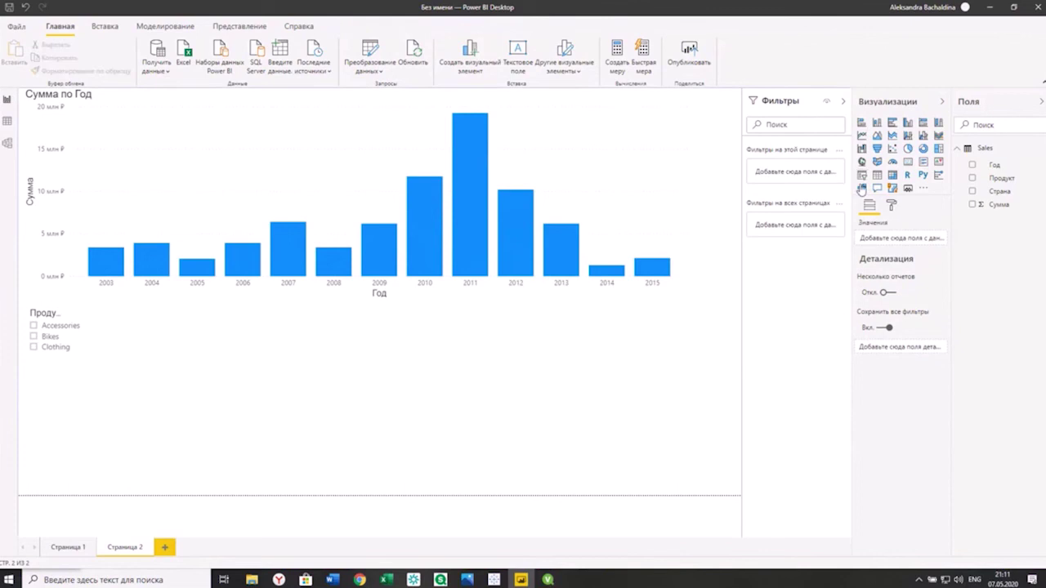
left_click(861, 176)
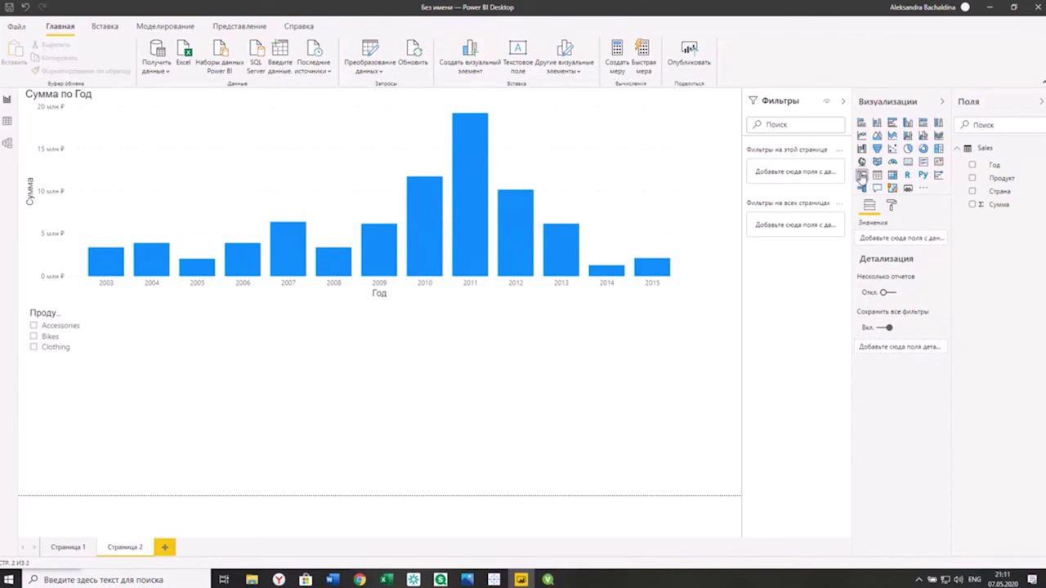
left_click(971, 191)
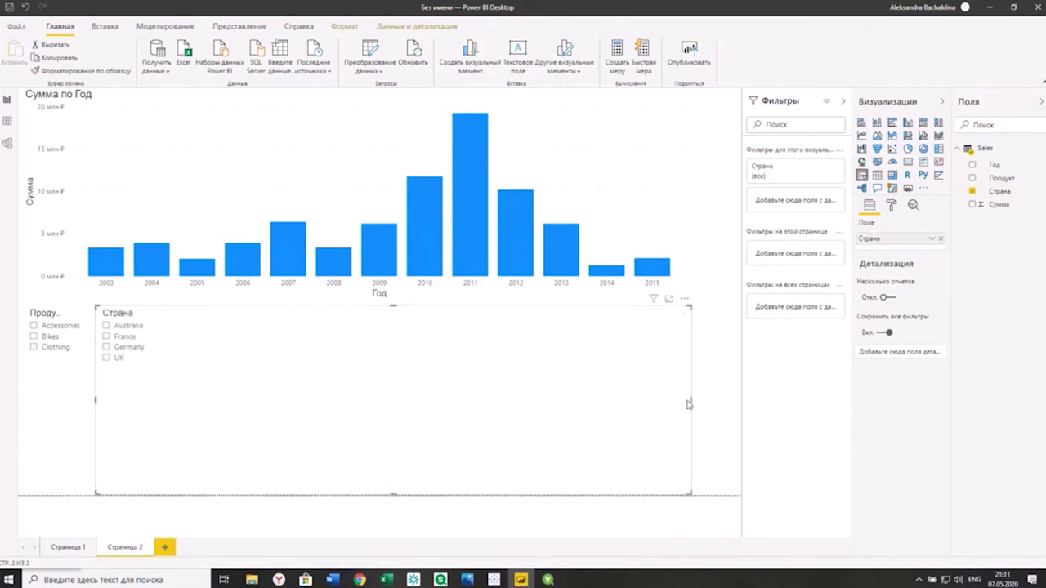
left_click_drag(690, 401, 201, 397)
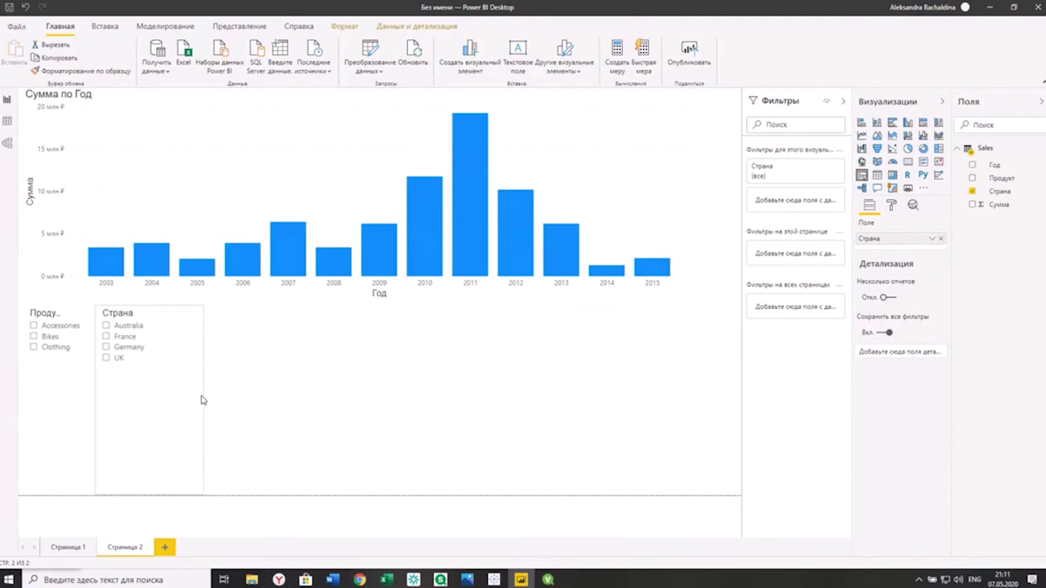
Step: Filter the yearly chart by Bikes, change the filter to Clothing in the UK, and check whether the first page responds
left_click(34, 338)
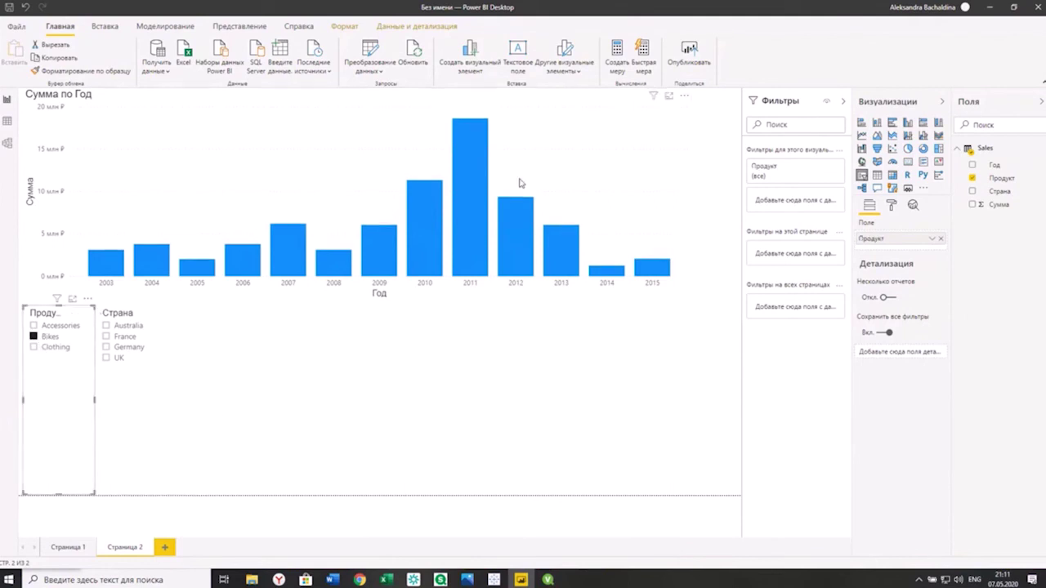
left_click(34, 347)
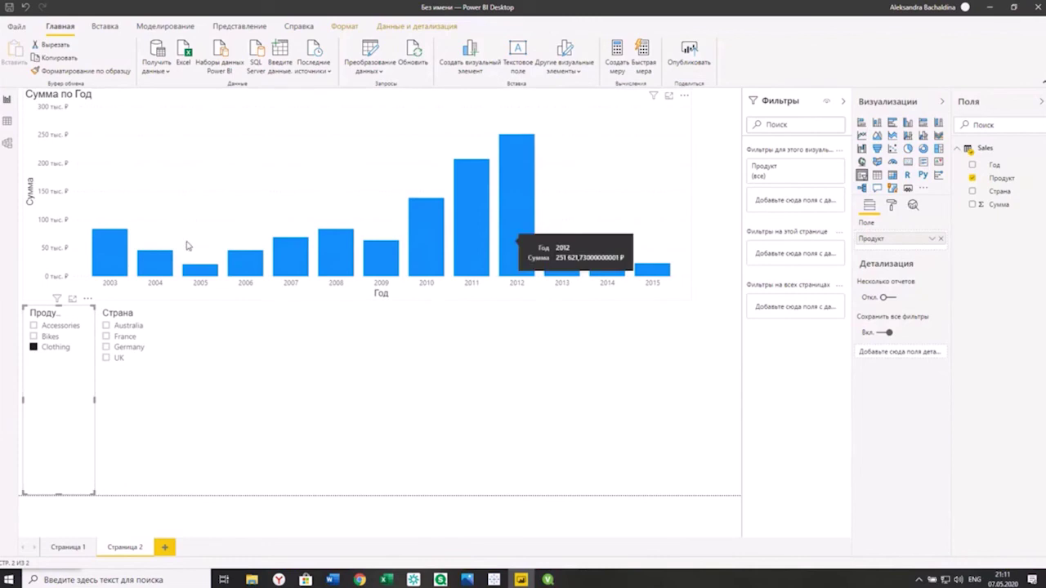
left_click(107, 359)
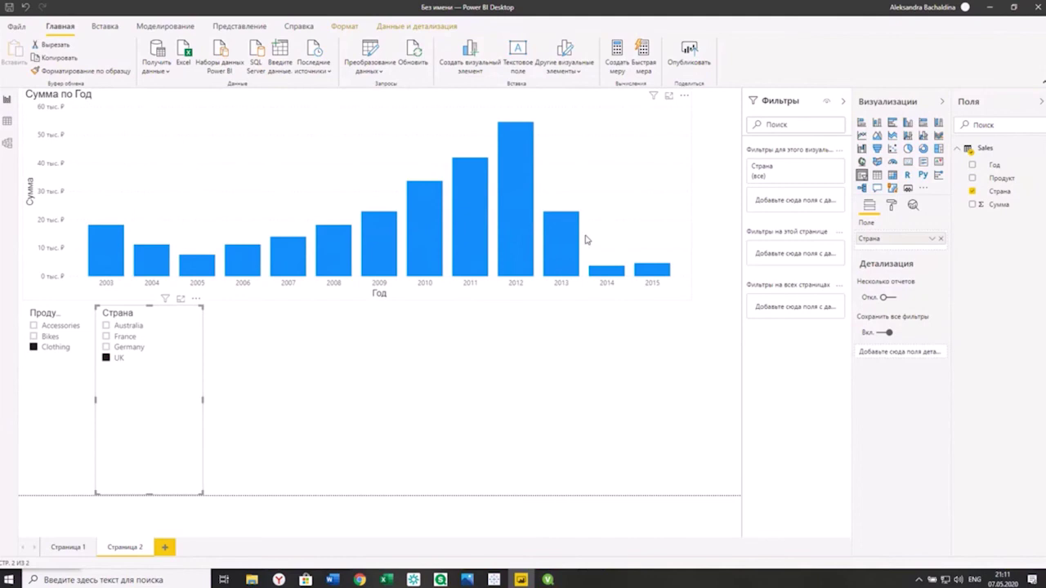
left_click(60, 547)
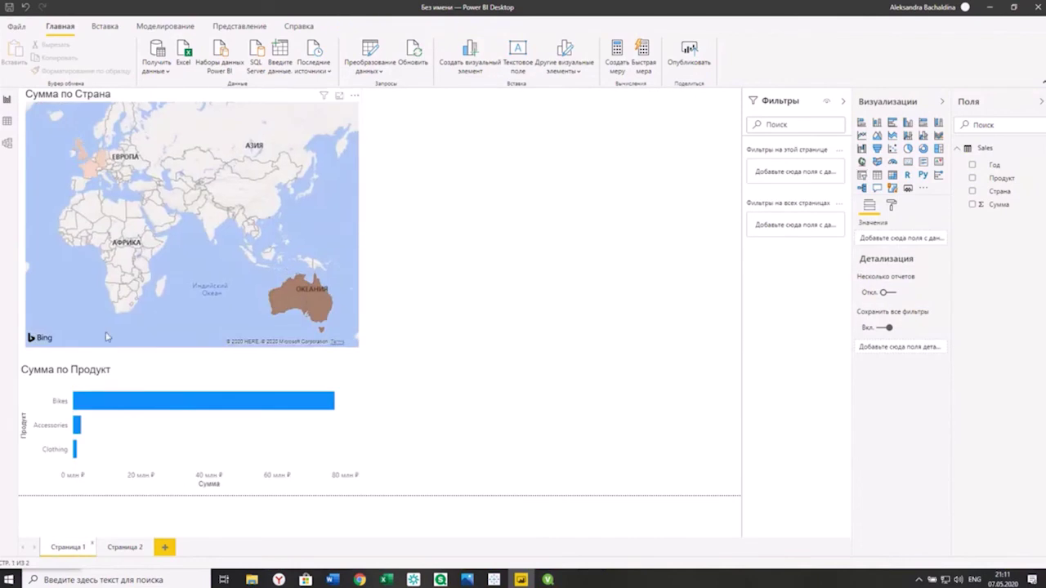
left_click(125, 547)
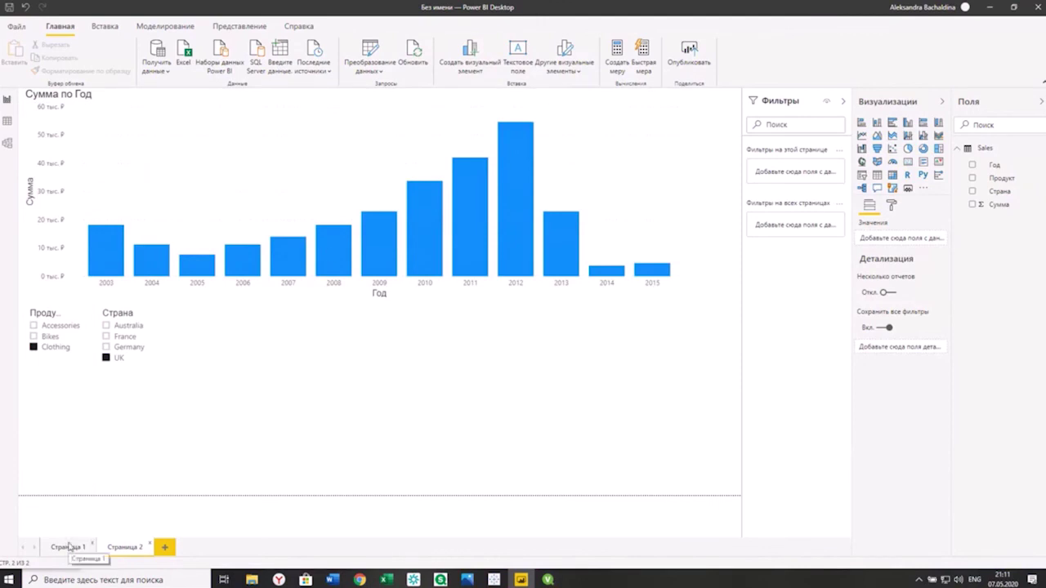
Step: Copy the Страна slicer from Страница 2 to Страница 1 as a synchronised visual and place it beside the map
left_click(158, 315)
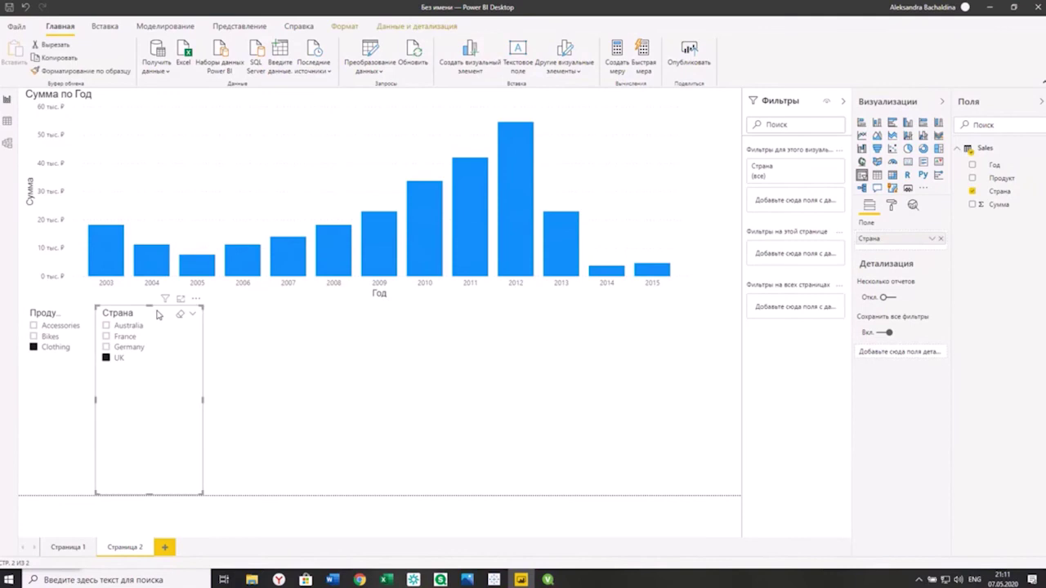
key("ctrl+c")
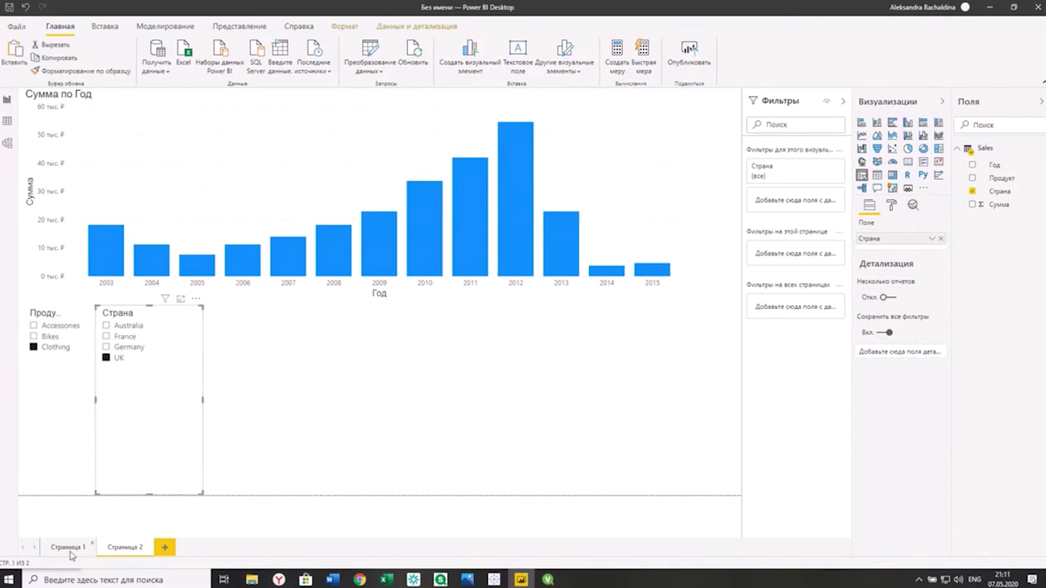
left_click(70, 548)
key("ctrl+v")
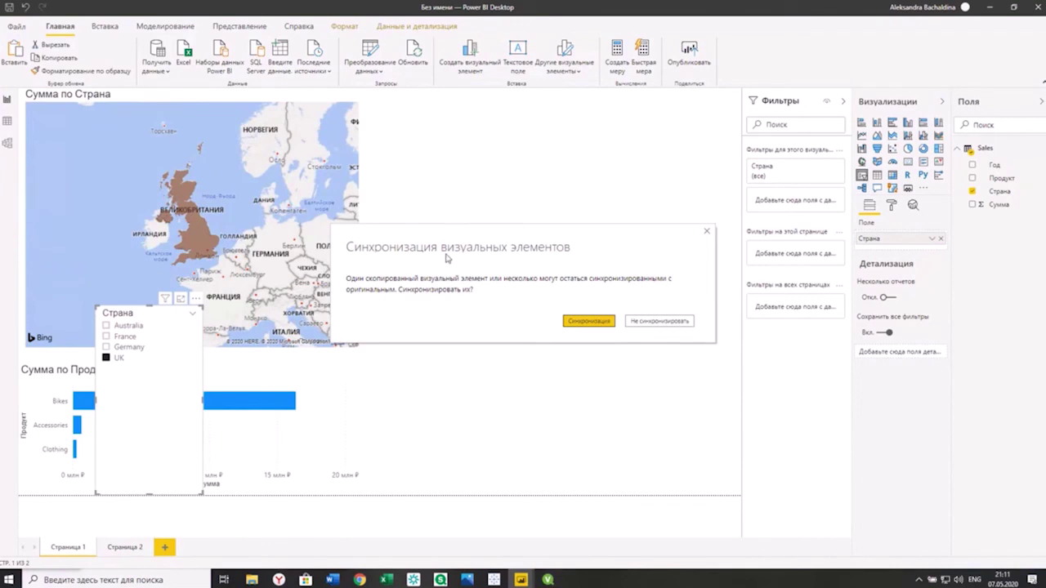
left_click(585, 321)
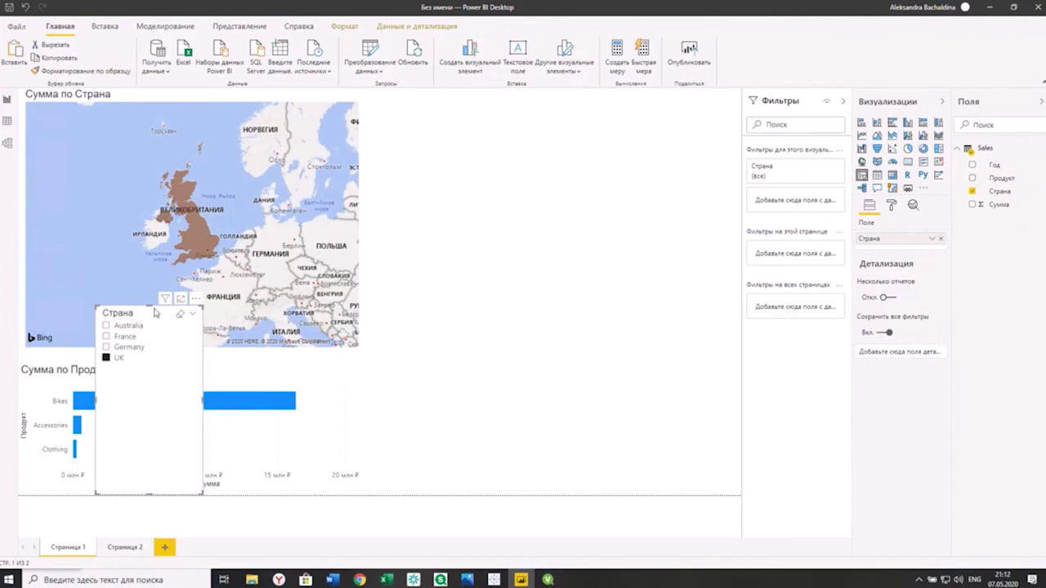
left_click_drag(155, 313, 513, 112)
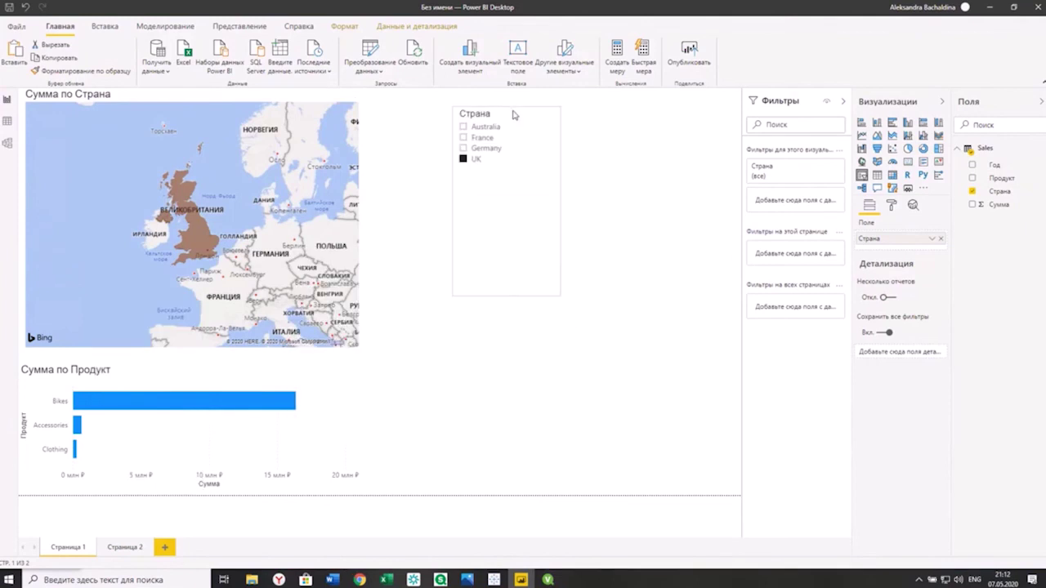
Step: Filter by Australia in the Страна slicer on Страница 1 and compare how the visuals on both pages respond
left_click(463, 128)
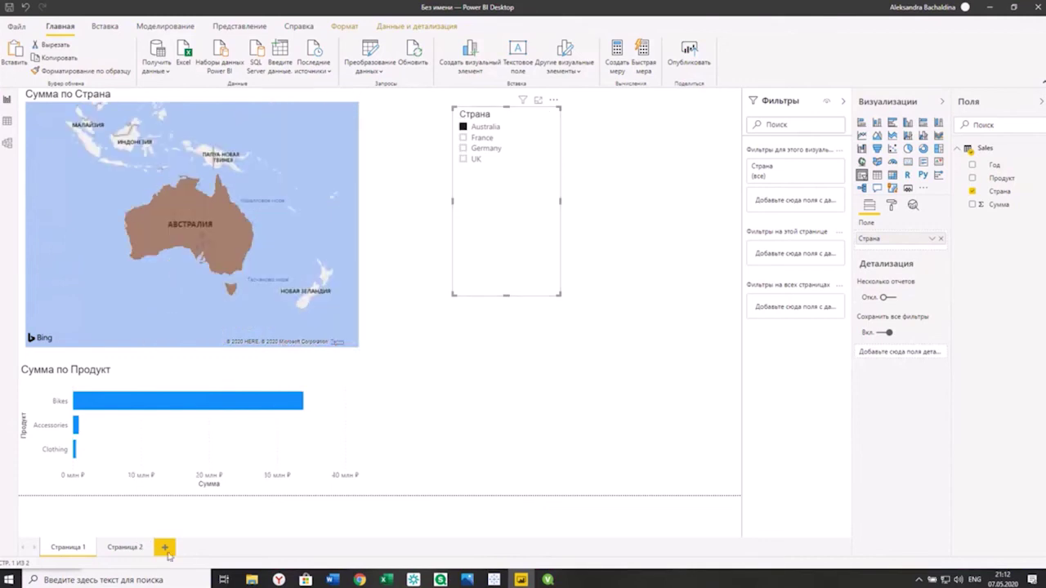
left_click(121, 551)
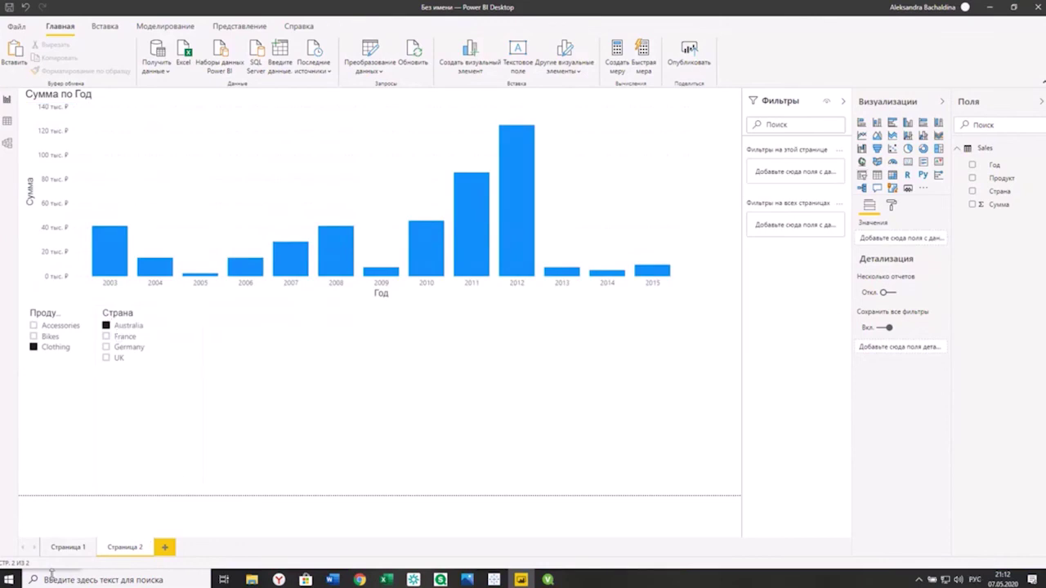
left_click(60, 548)
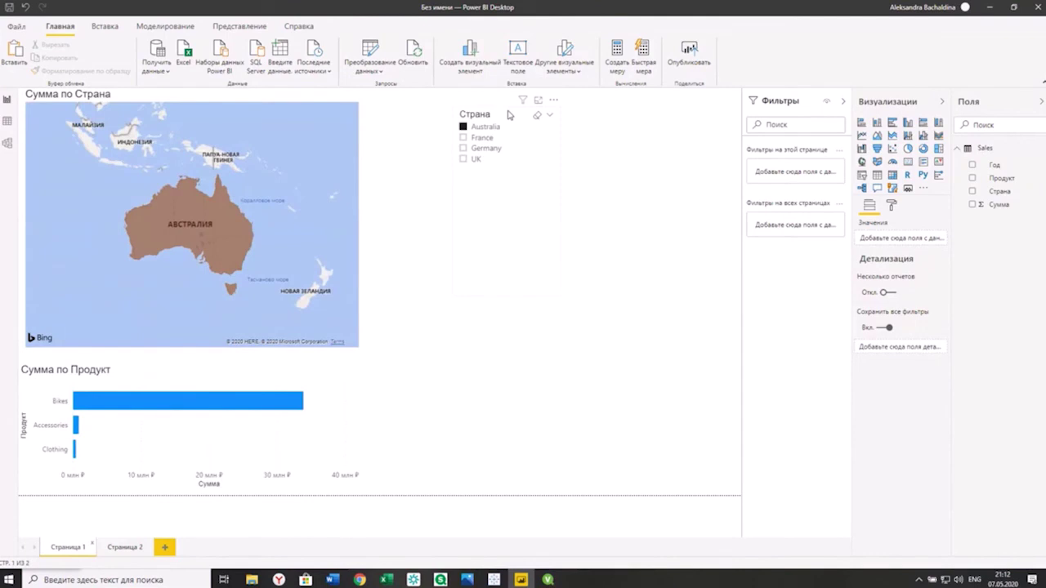
left_click(121, 547)
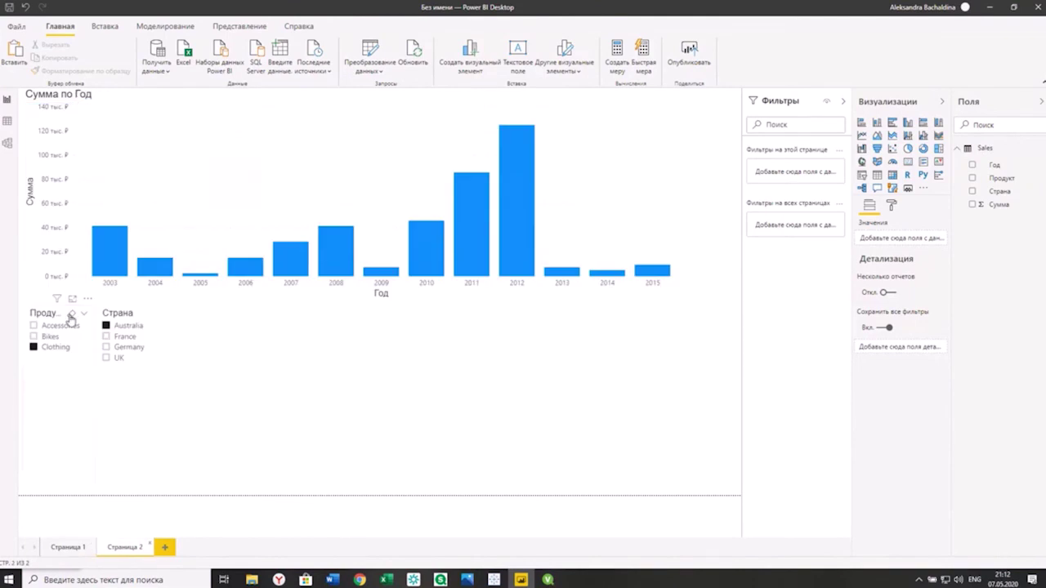
Step: Turn on slicer synchronisation for the Продукт slicer on Страница 1 and Страница 2
left_click(90, 372)
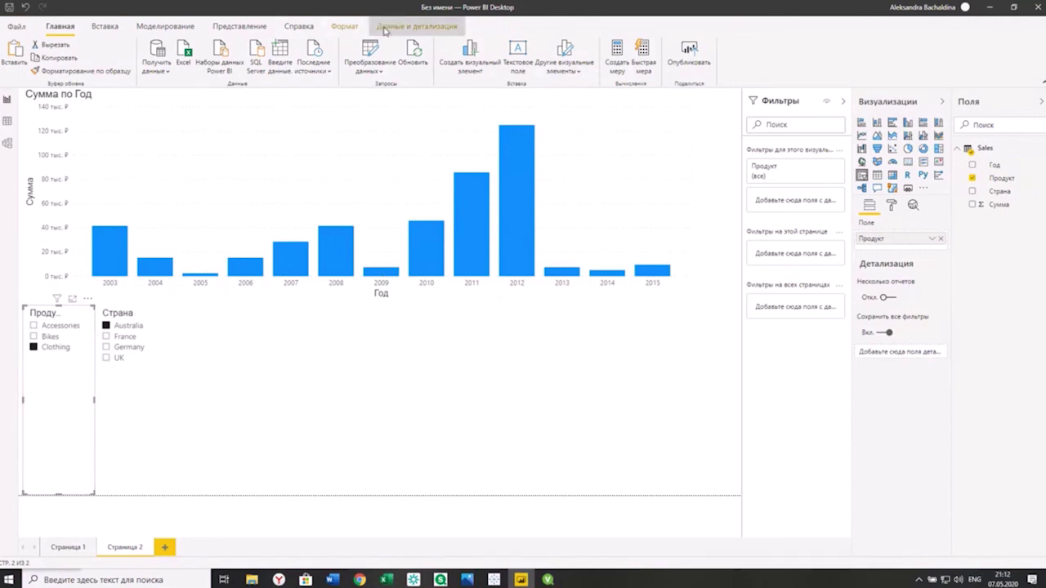
left_click(416, 26)
left_click(341, 27)
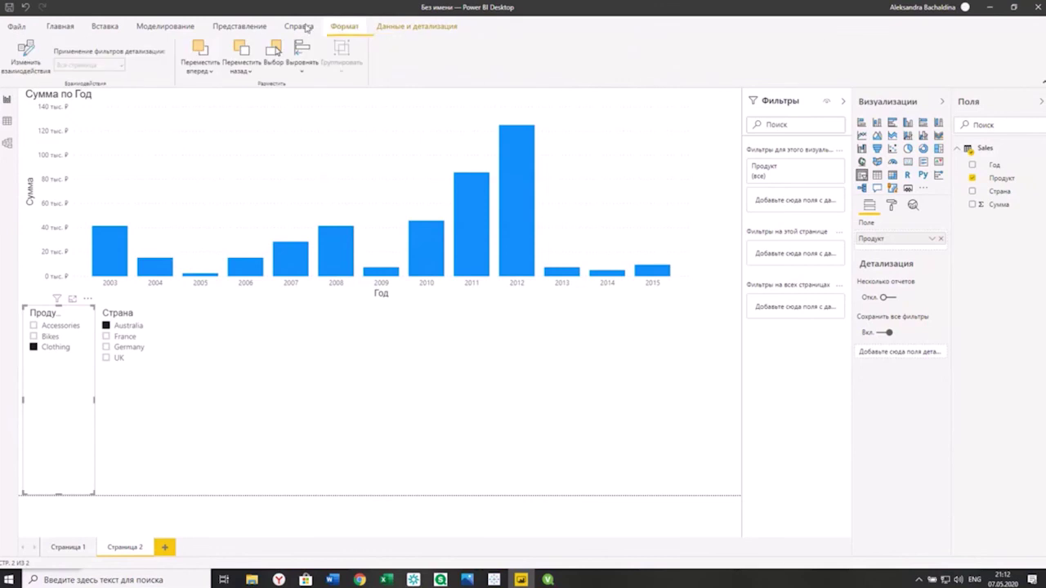
left_click(240, 28)
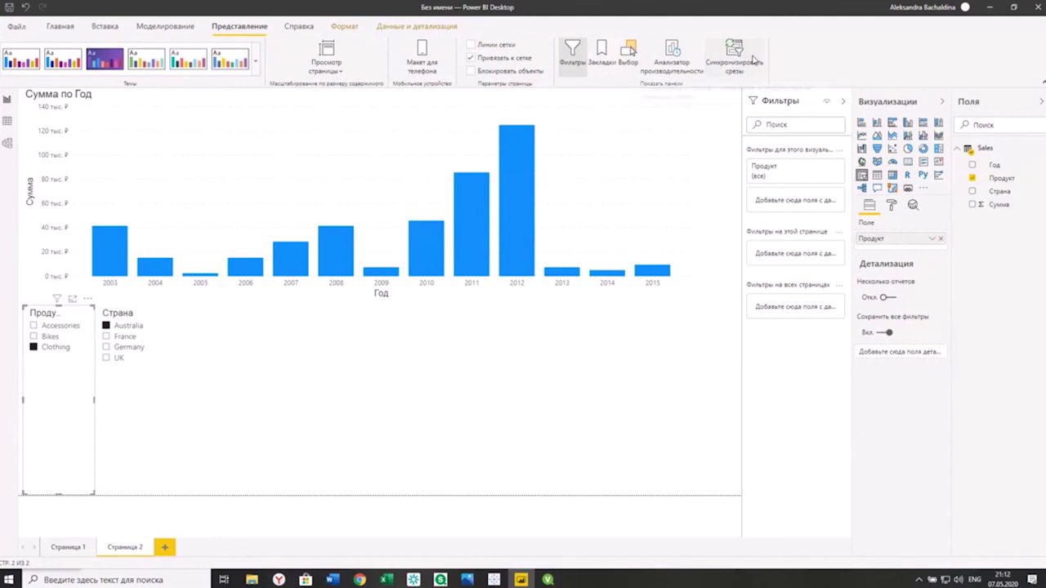
left_click(755, 60)
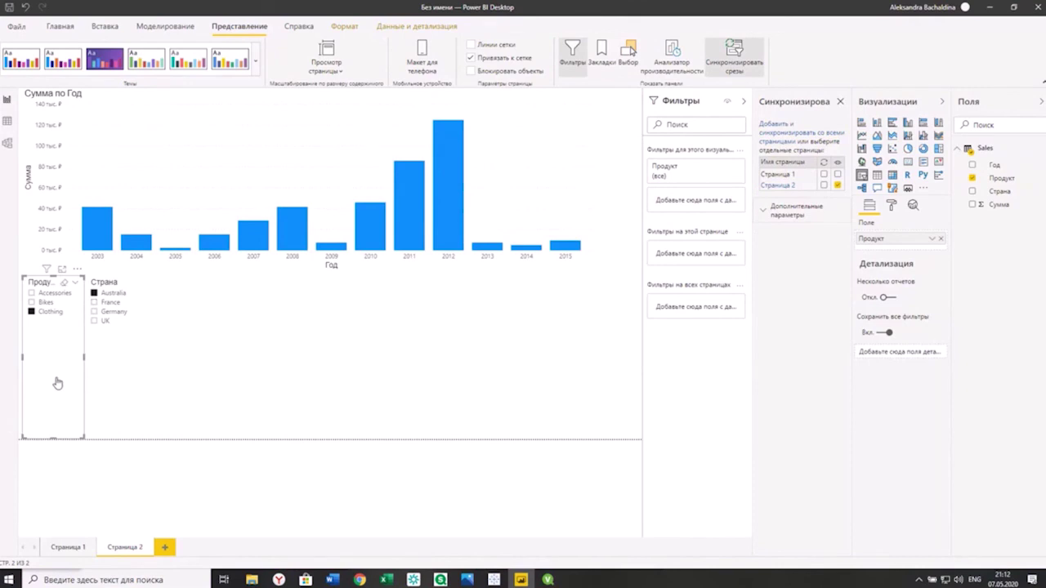
left_click(824, 175)
left_click(824, 186)
Step: Check the product chart on Страница 1, change the product filter on Страница 2 to Bikes, and check Страница 1 again
left_click(67, 547)
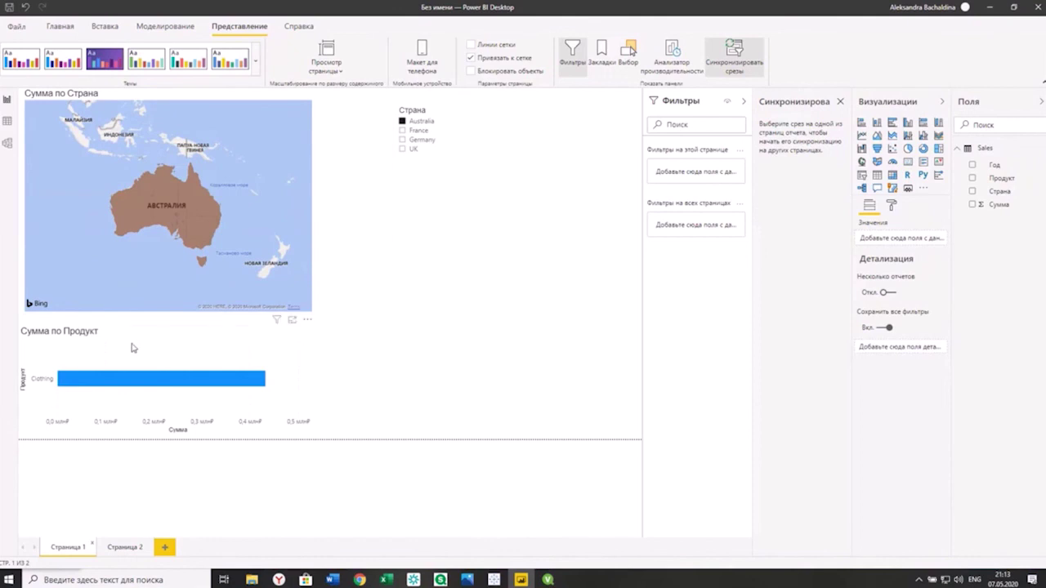
left_click(59, 384)
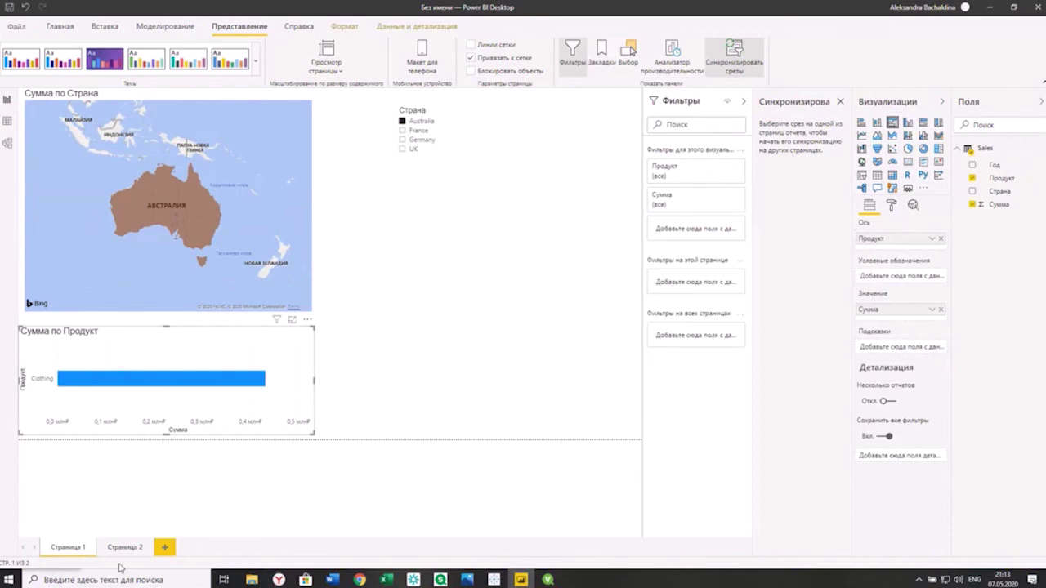
left_click(114, 551)
left_click(31, 302)
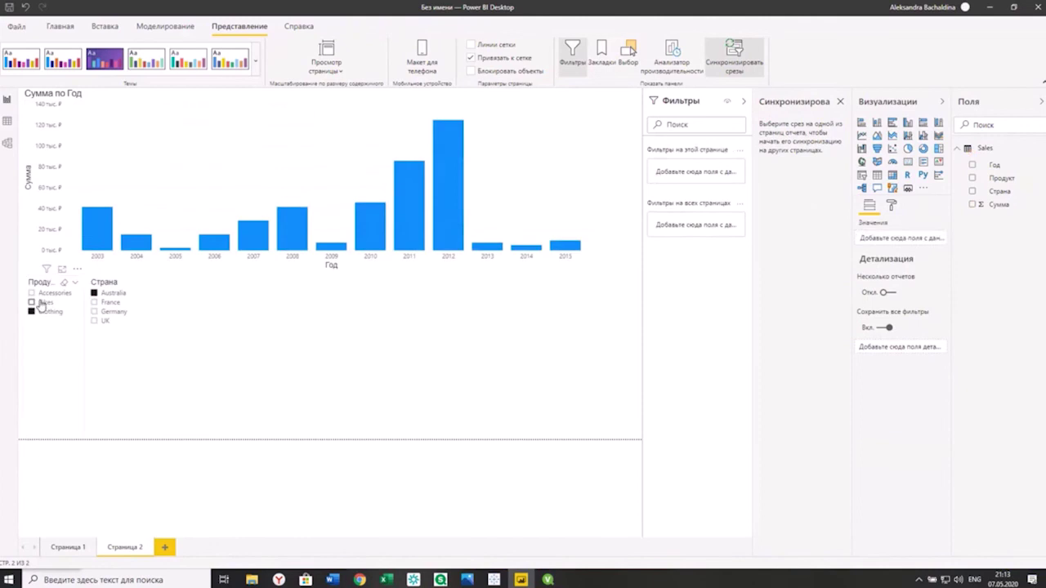
left_click(72, 549)
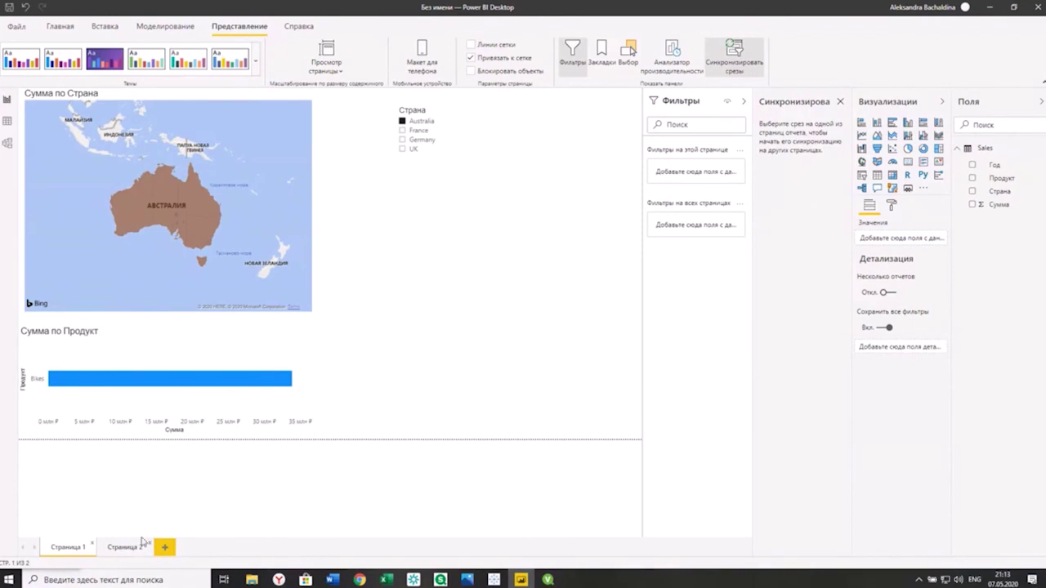
left_click(133, 545)
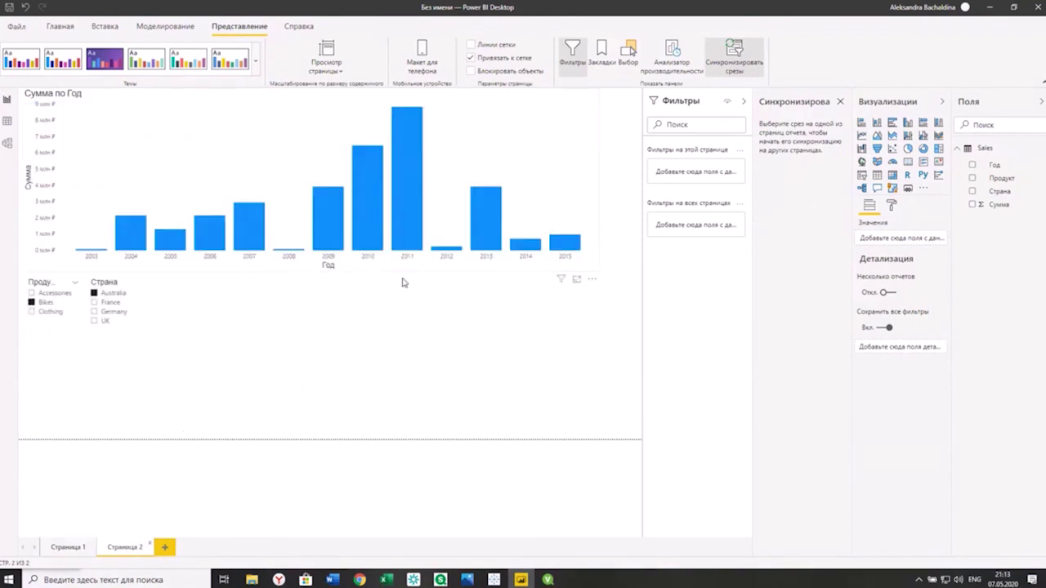
Step: Highlight the 2011 column in the yearly chart, check whether Страница 1 responds, and collapse the Filters pane
left_click(142, 364)
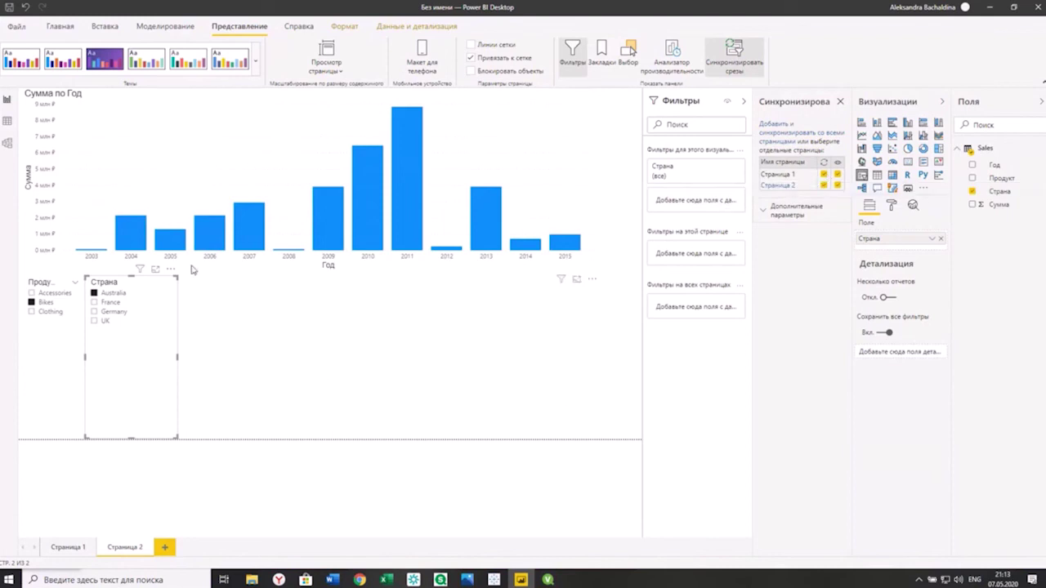
left_click(460, 104)
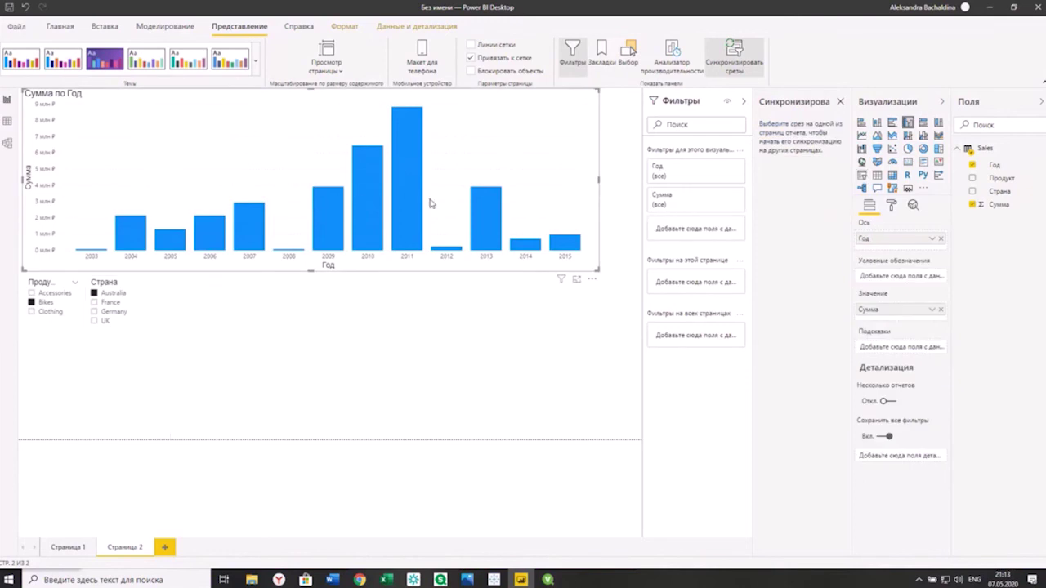
left_click(409, 146)
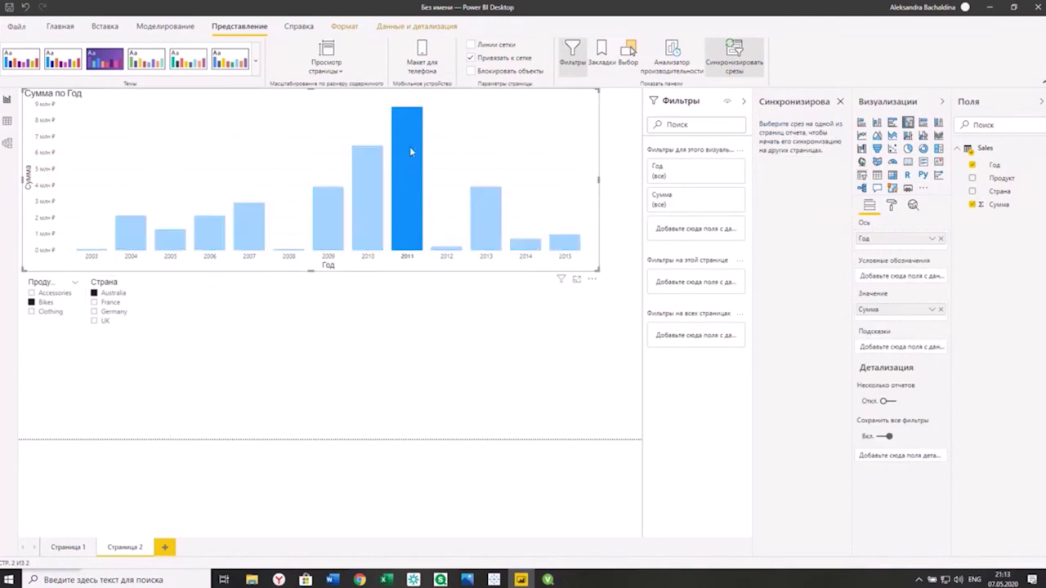
mouse_move(401, 177)
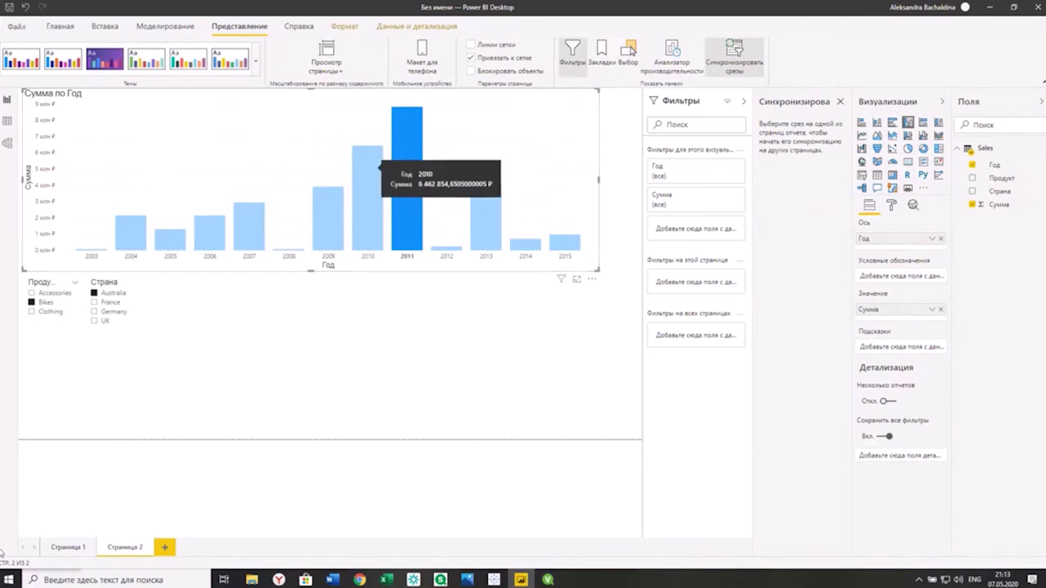
left_click(72, 549)
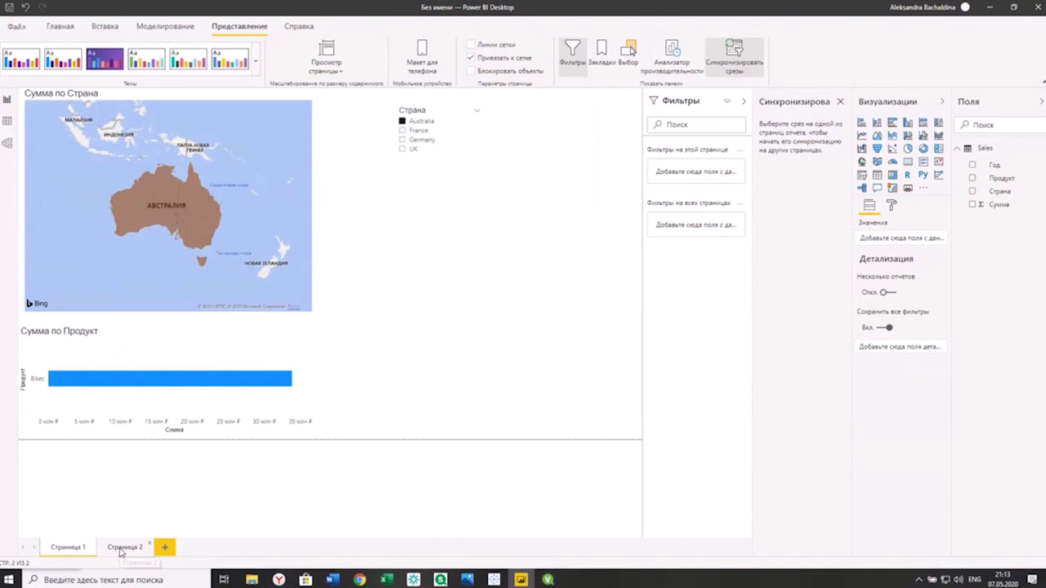
left_click(123, 548)
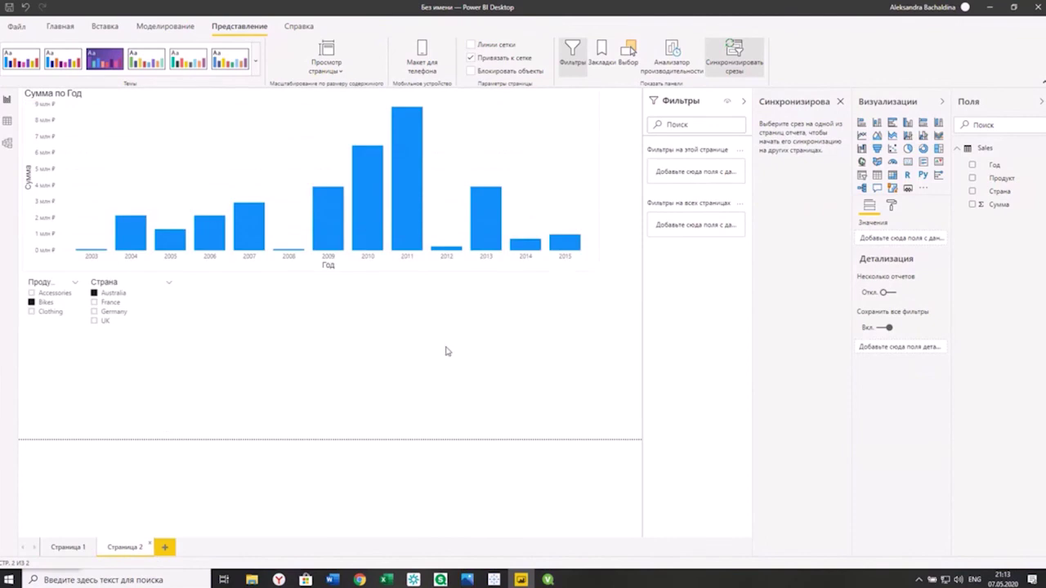
left_click(408, 222)
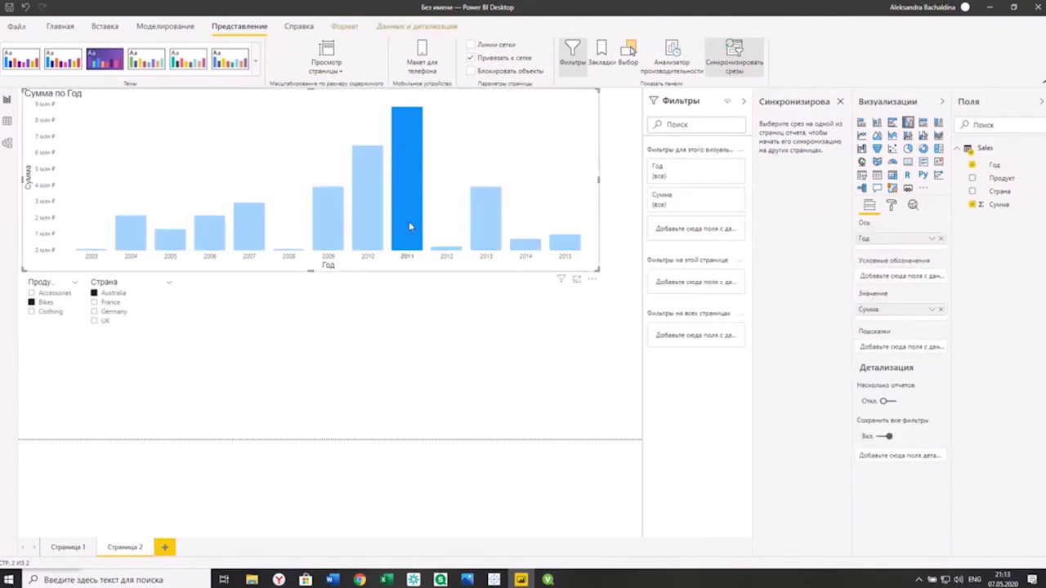
left_click(66, 548)
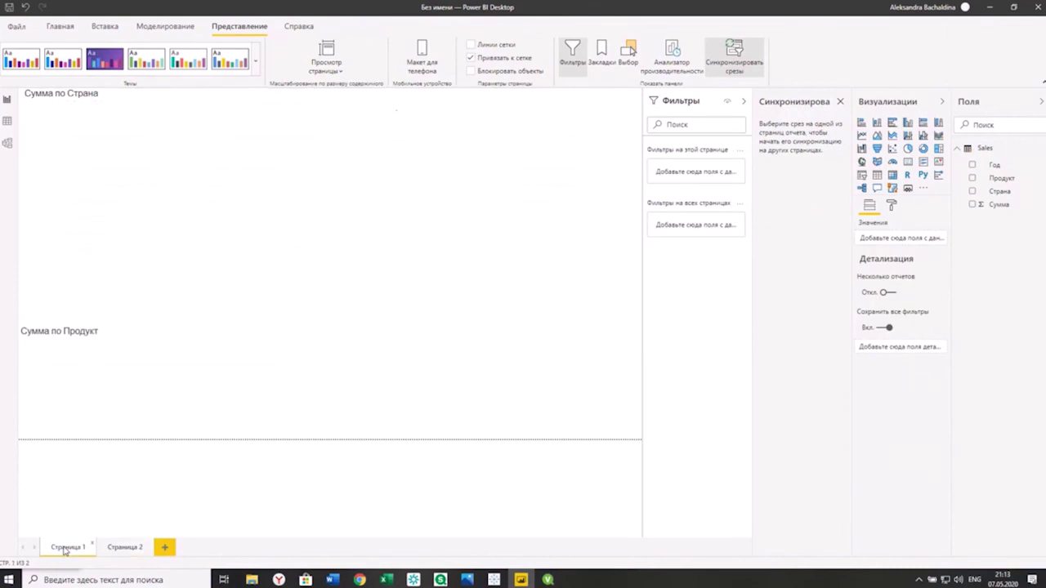
left_click(133, 547)
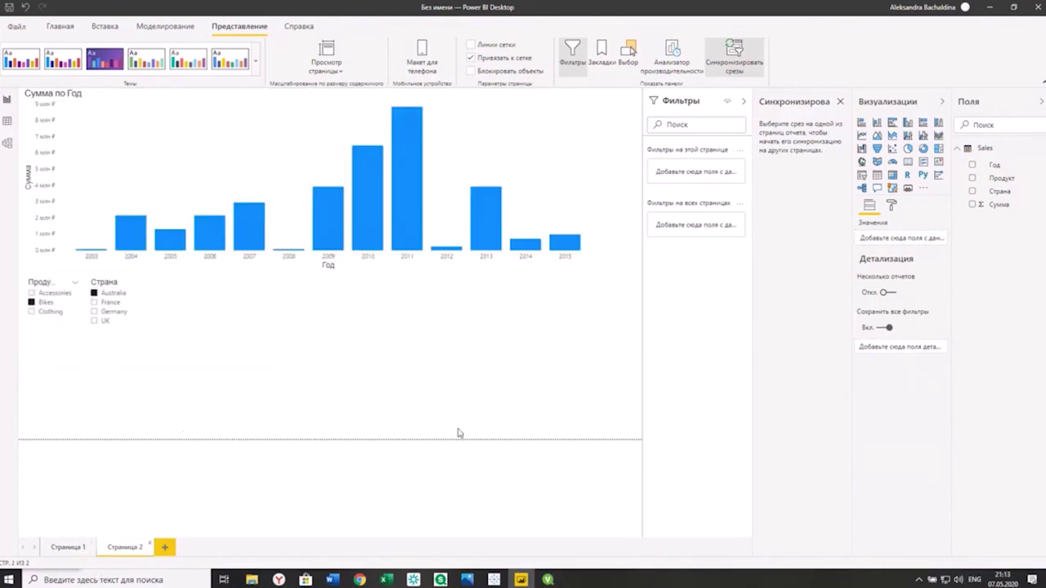
left_click(744, 103)
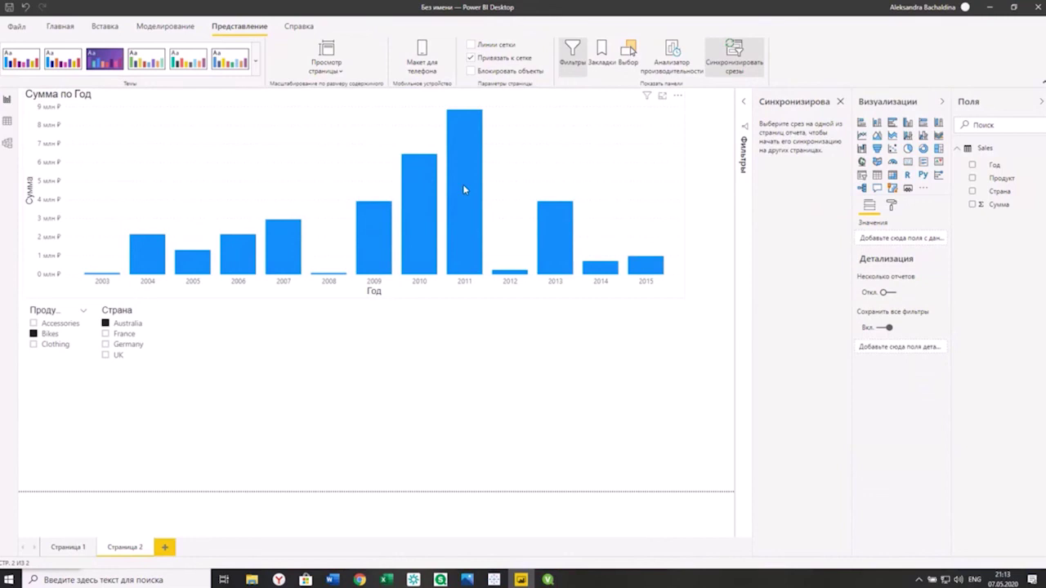
mouse_move(463, 190)
Step: Look at the yearly sheet in Qlik Sense, then switch to Tableau and review the tables on Sheet 1 and Sheet 2
left_click(440, 580)
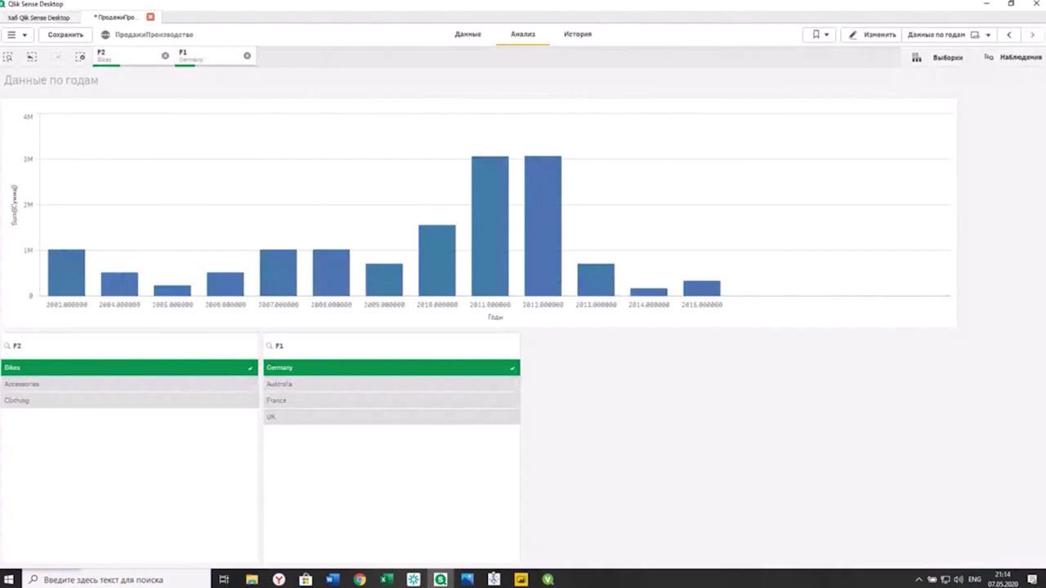
left_click(494, 580)
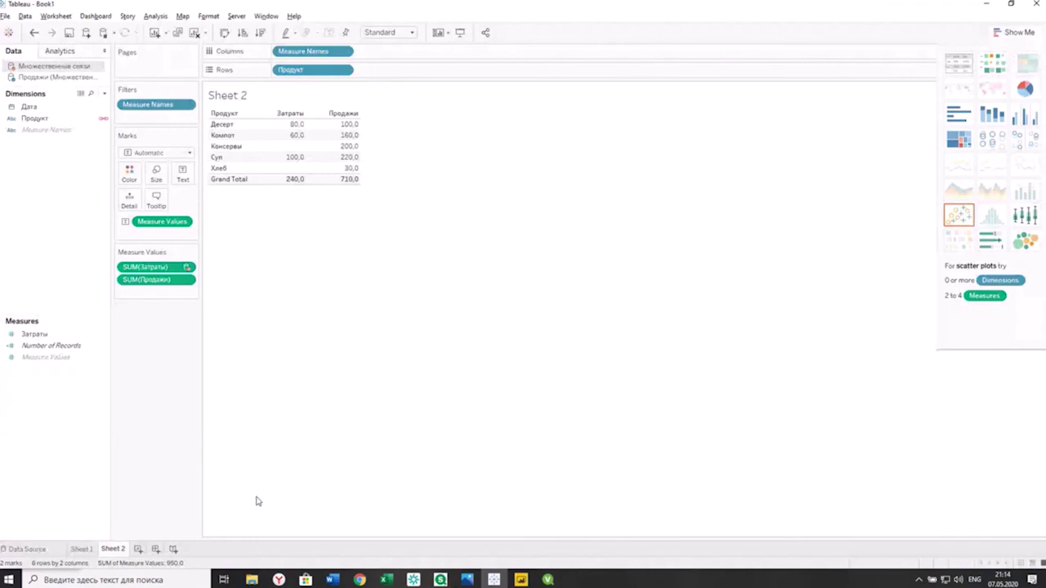
left_click(78, 550)
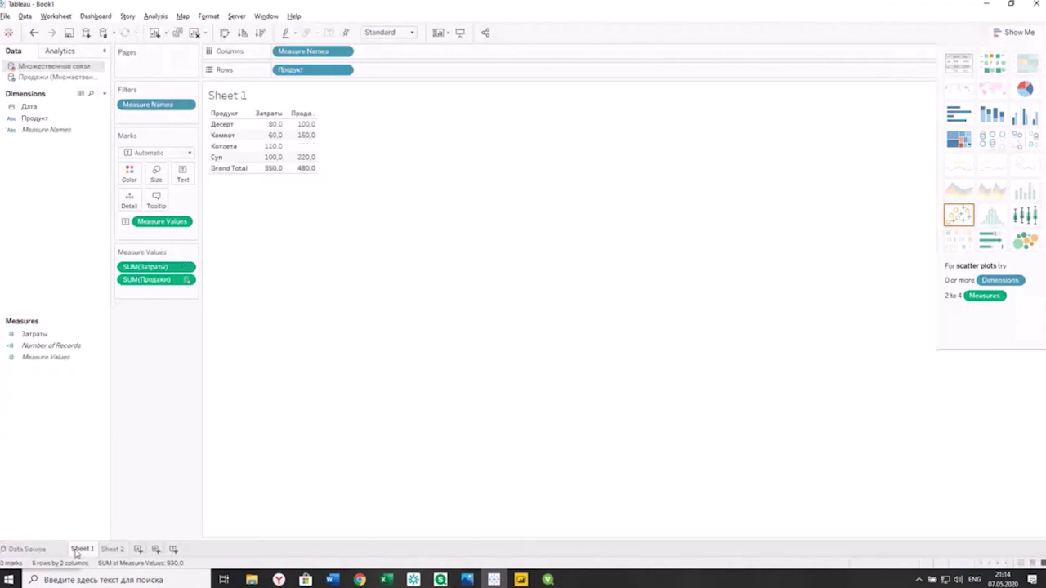
left_click(108, 552)
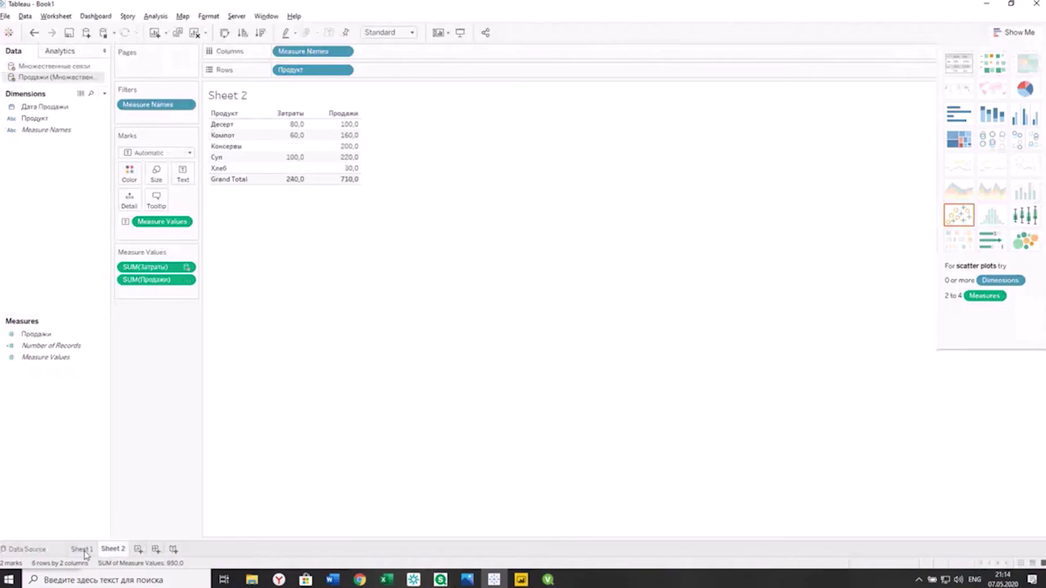
left_click(82, 550)
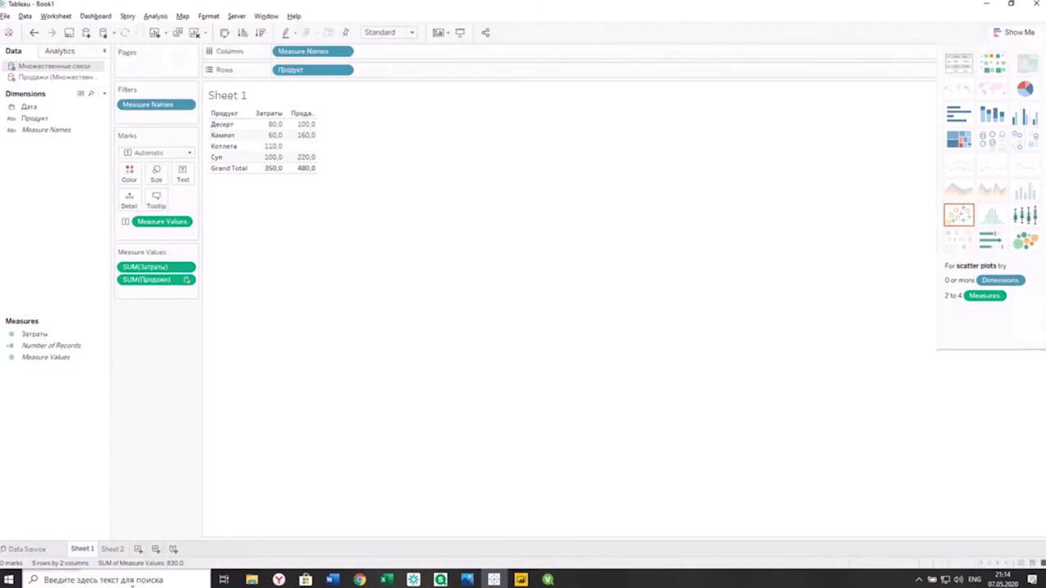
Step: Create a new Tableau dashboard and place Sheet 1 on it
left_click(155, 553)
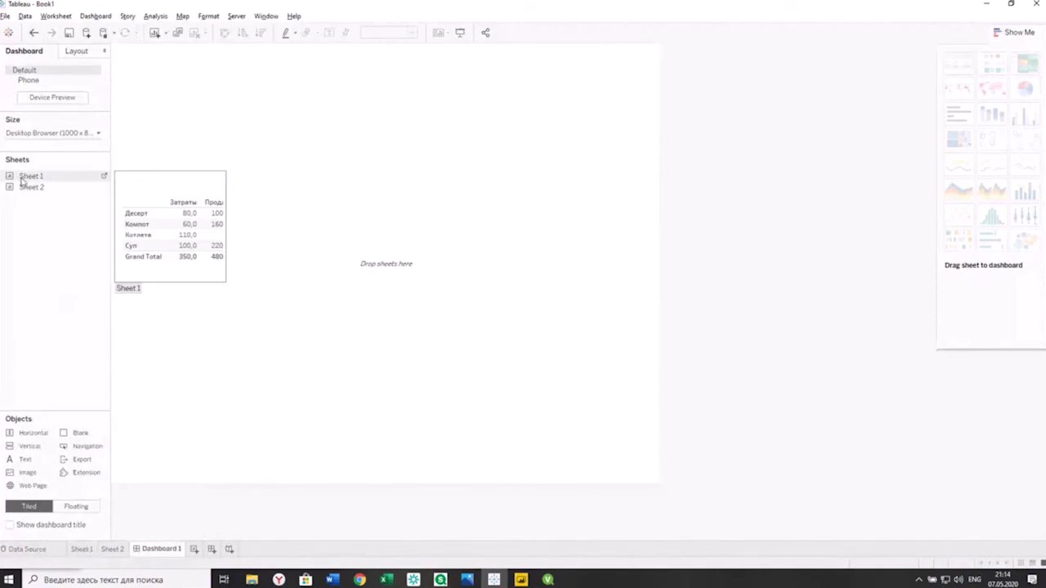
left_click_drag(24, 178, 232, 144)
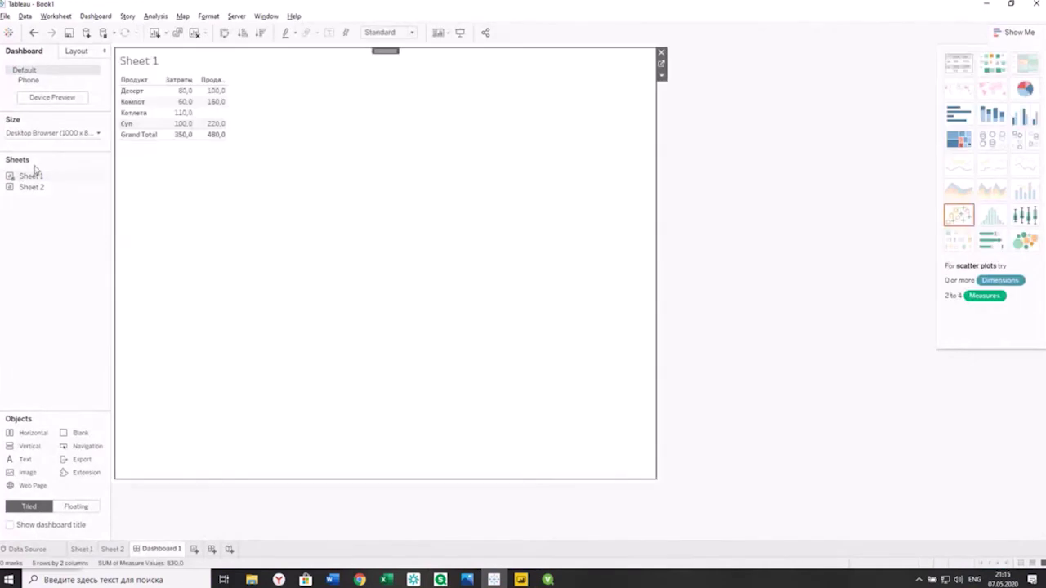
Step: Place Sheet 2 beside Sheet 1 on the dashboard and use it as a filter
mouse_move(31, 189)
left_click_drag(34, 186, 167, 214)
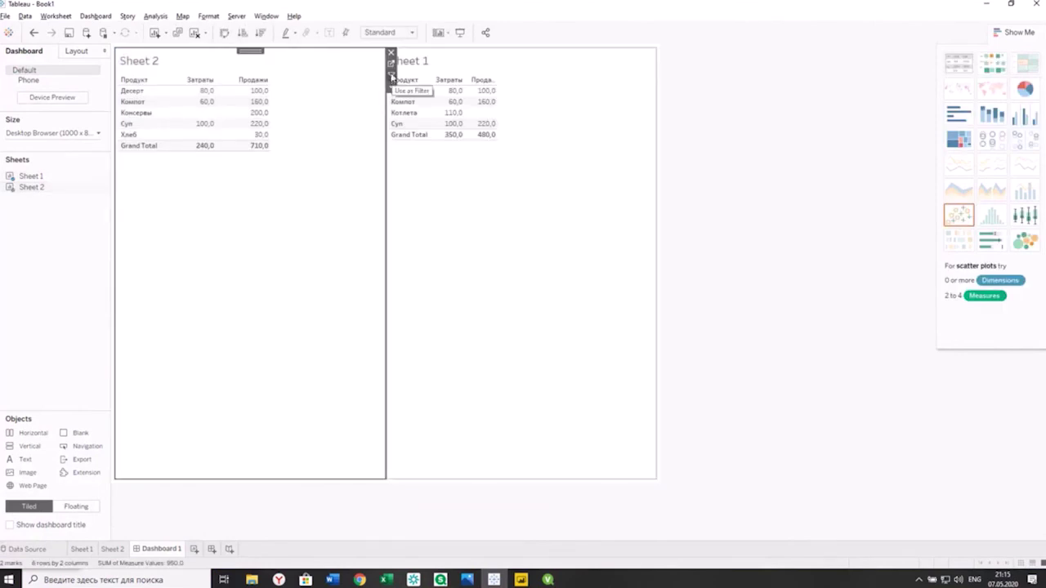
left_click(392, 77)
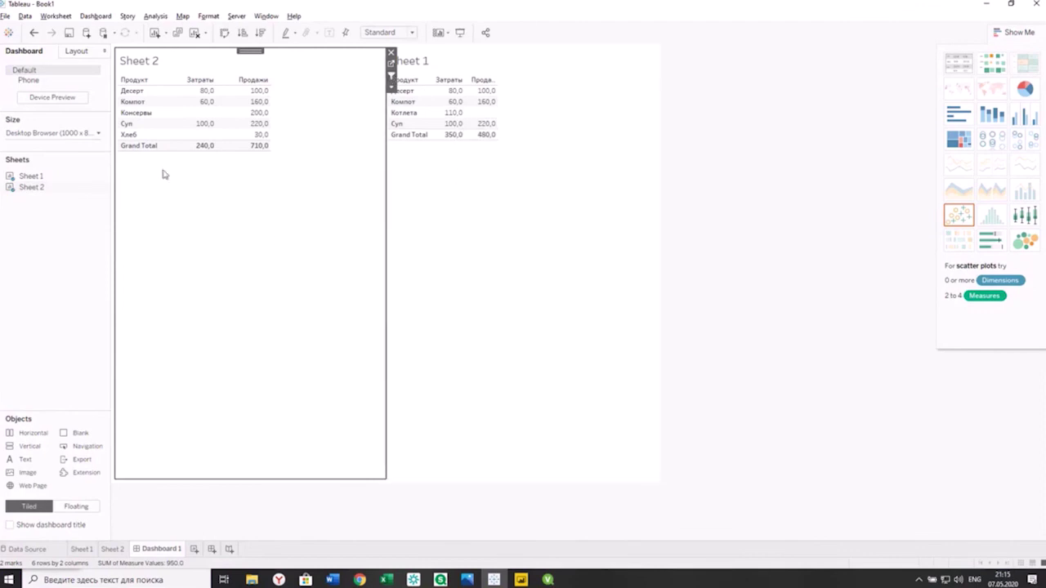
Step: Test how Sheet 2 filters Sheet 1 by selecting Компот and Суп in turn, and clear the selection
left_click(134, 104)
left_click(545, 297)
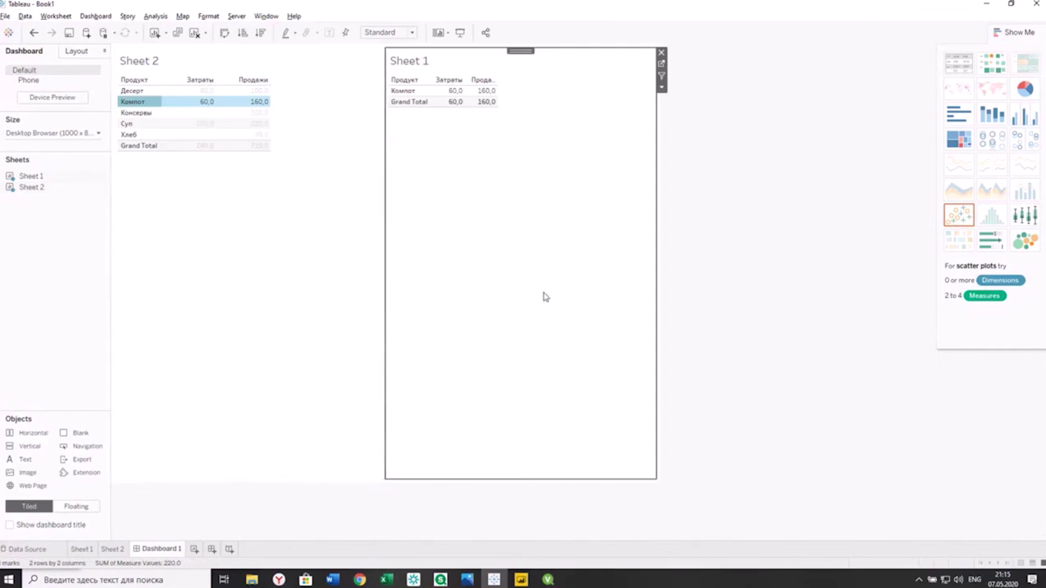
left_click(134, 125)
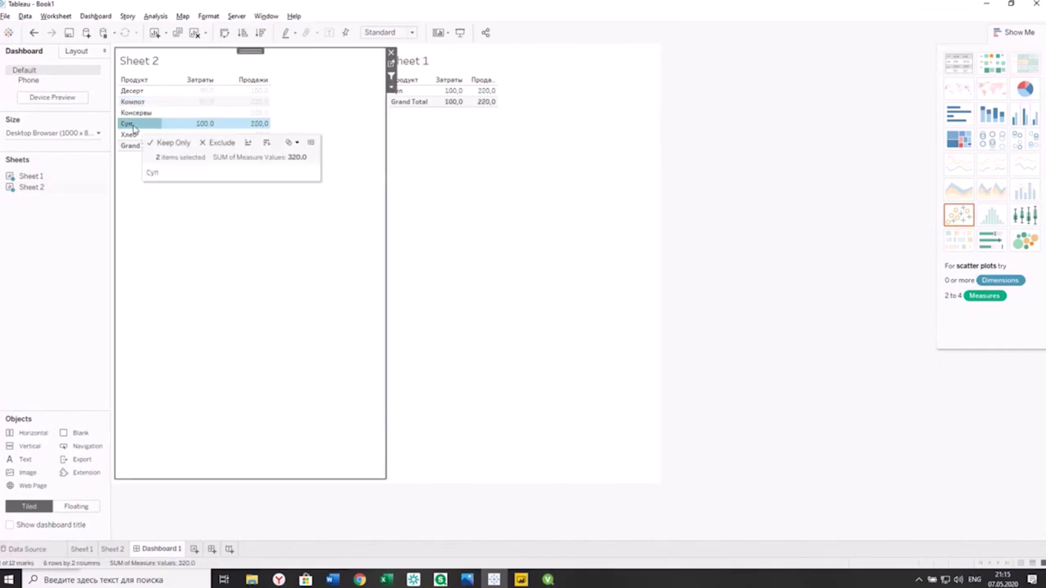
left_click(580, 242)
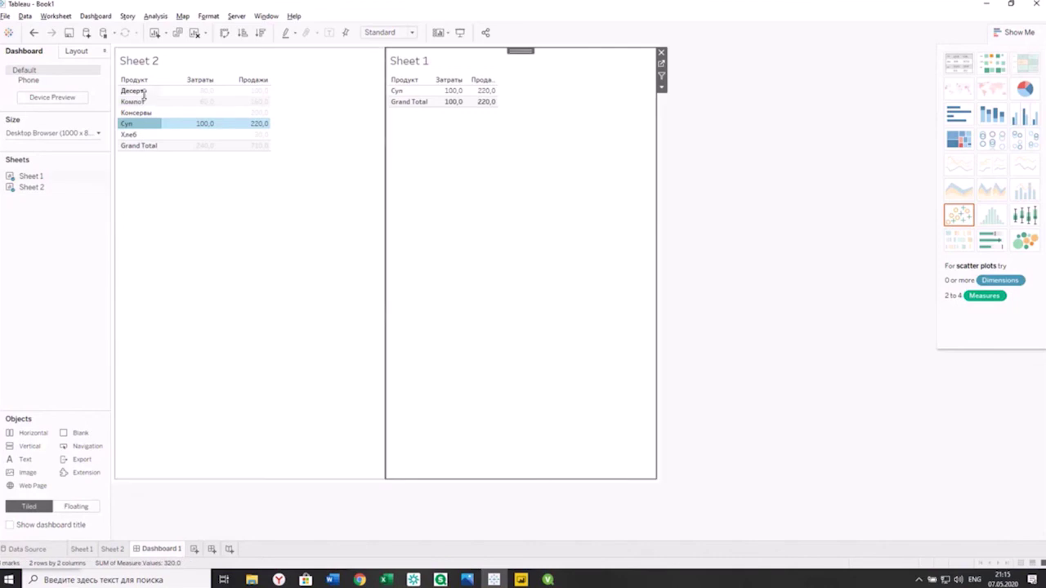
left_click(302, 223)
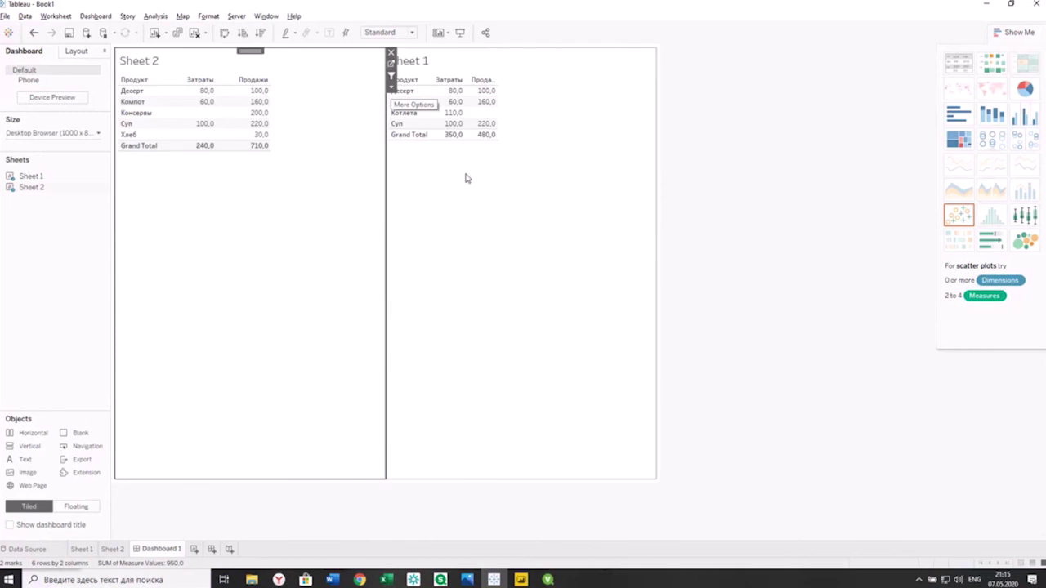
Step: Select Компот in Sheet 1, use Sheet 1 as a filter too, and test the Компот selection on Sheet 2
left_click(556, 194)
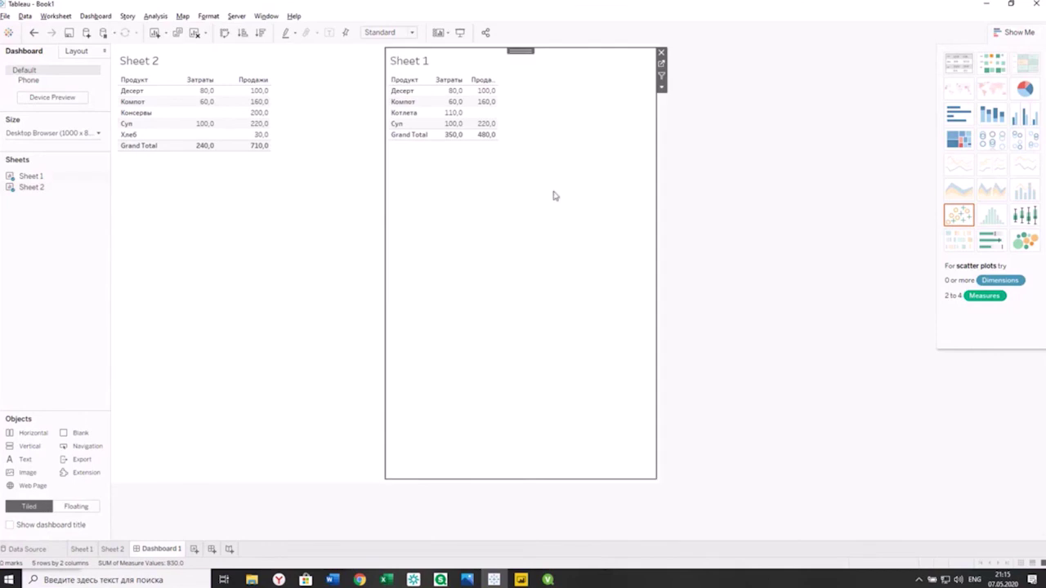
left_click(406, 101)
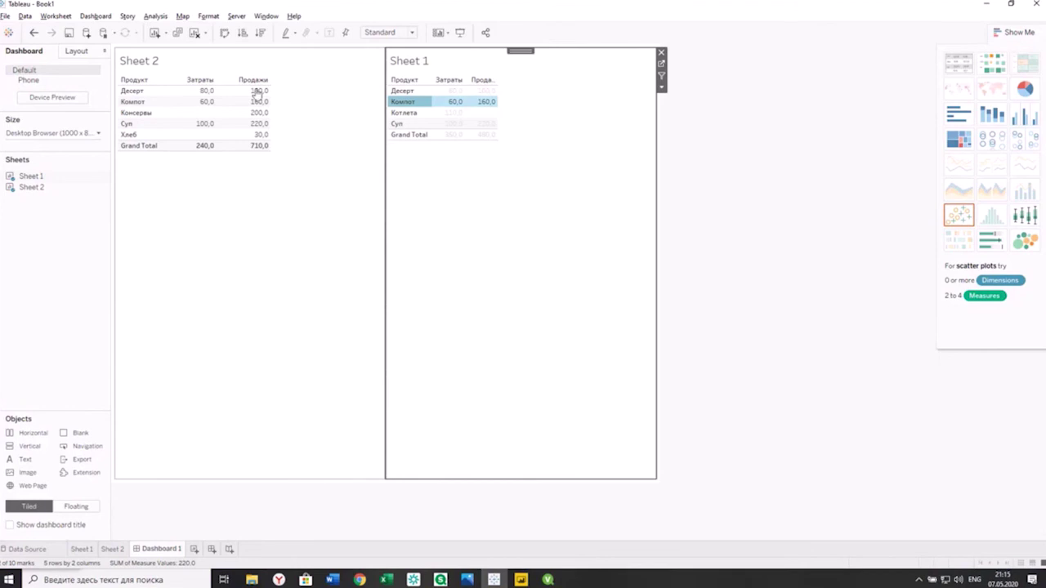
left_click(401, 103)
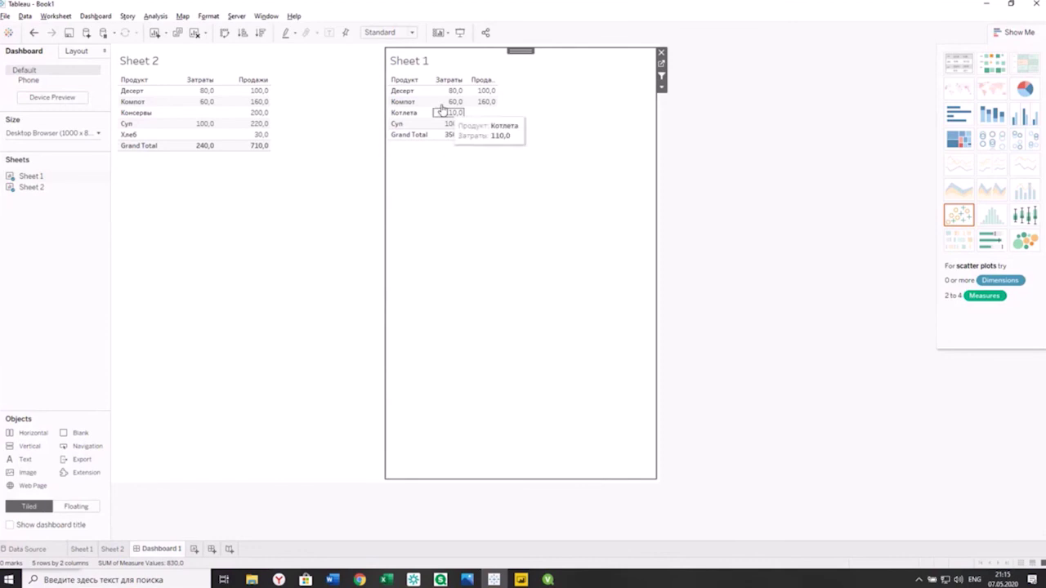
left_click(402, 101)
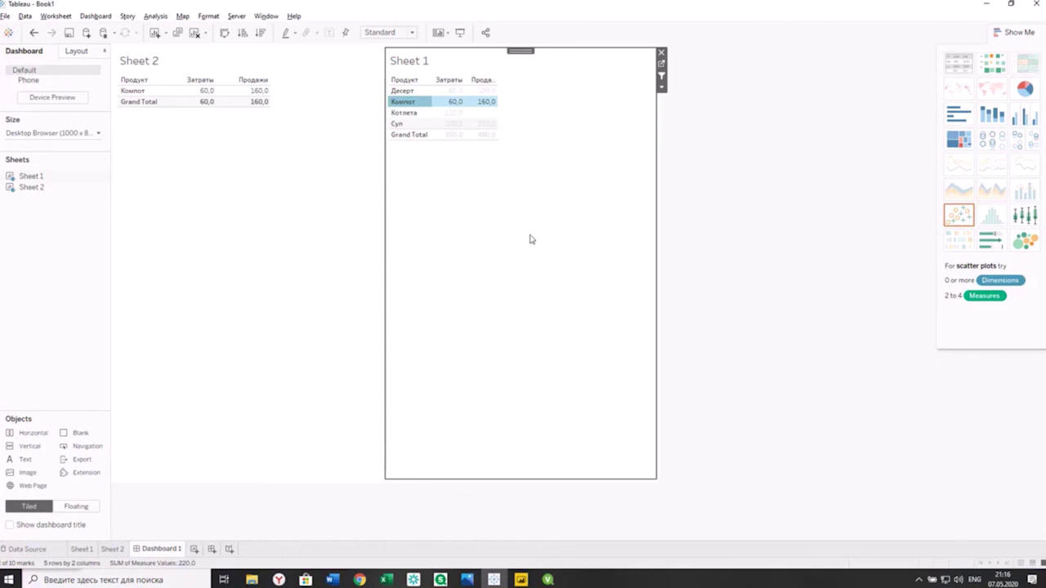
left_click(424, 107)
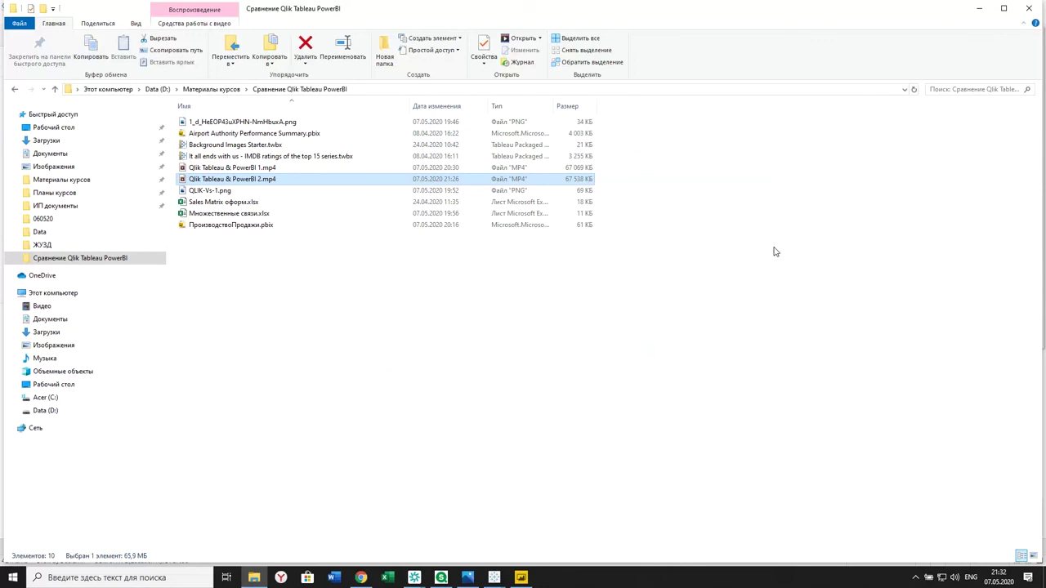
Step: Look at the yearly charts in Qlik Sense and Power BI, and switch to the Book1 workbook in Tableau
left_click(441, 578)
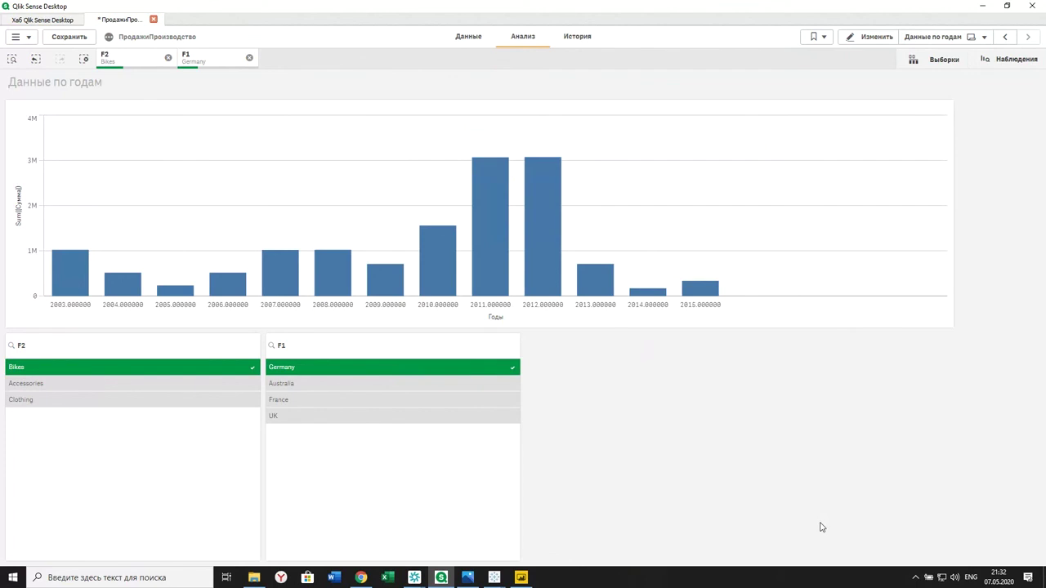
left_click(520, 577)
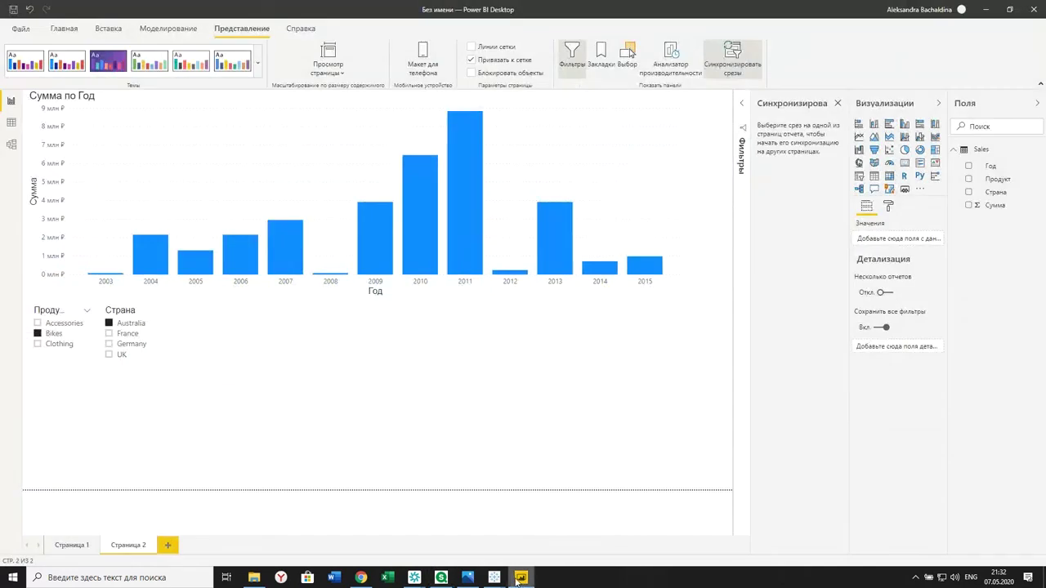
mouse_move(494, 580)
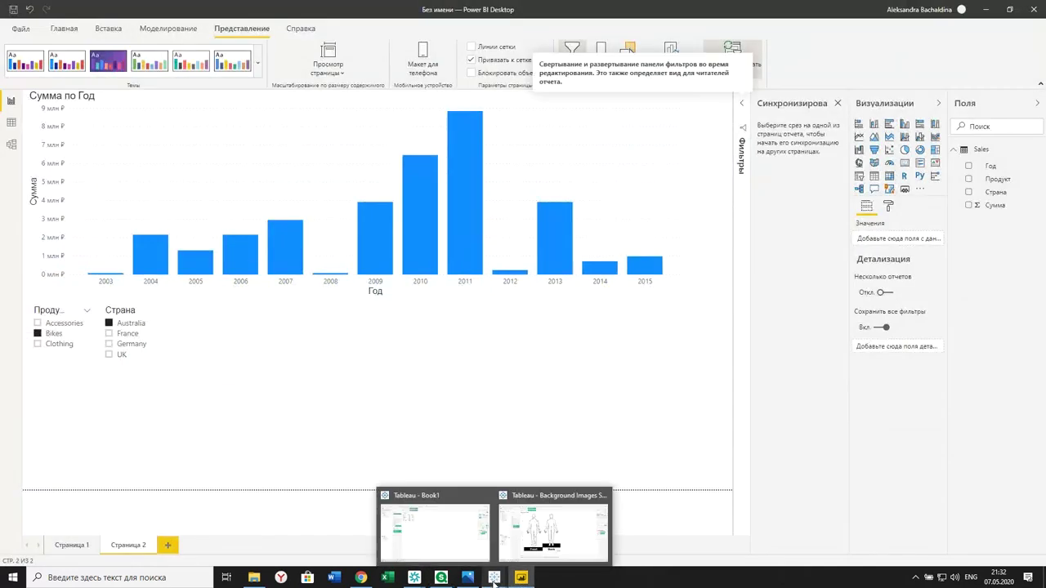
left_click(447, 554)
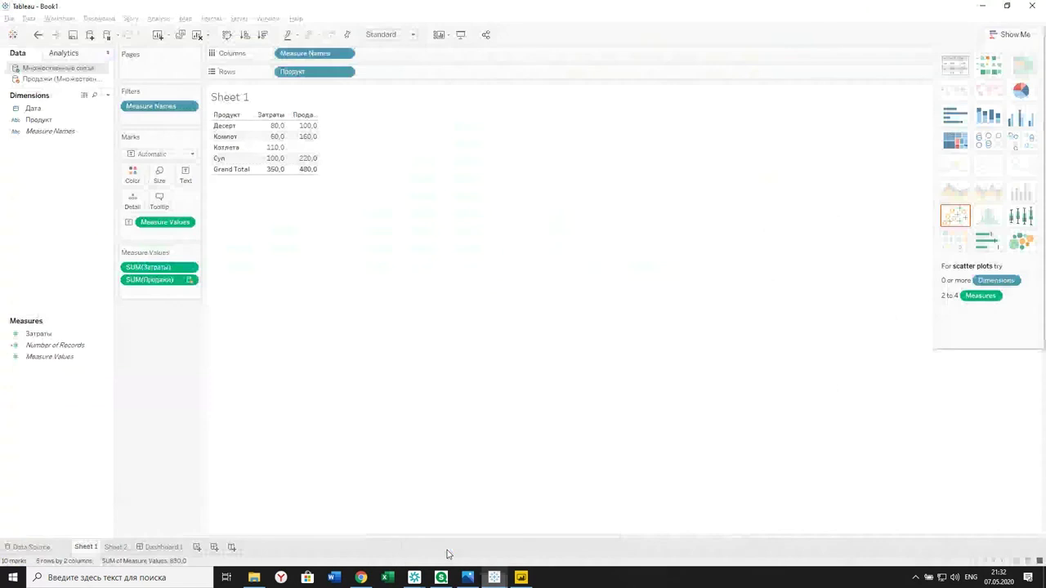
Step: Switch to the Background Images Starter workbook, maximise it, examine its source data, and return to the Background Images sheet
mouse_move(494, 577)
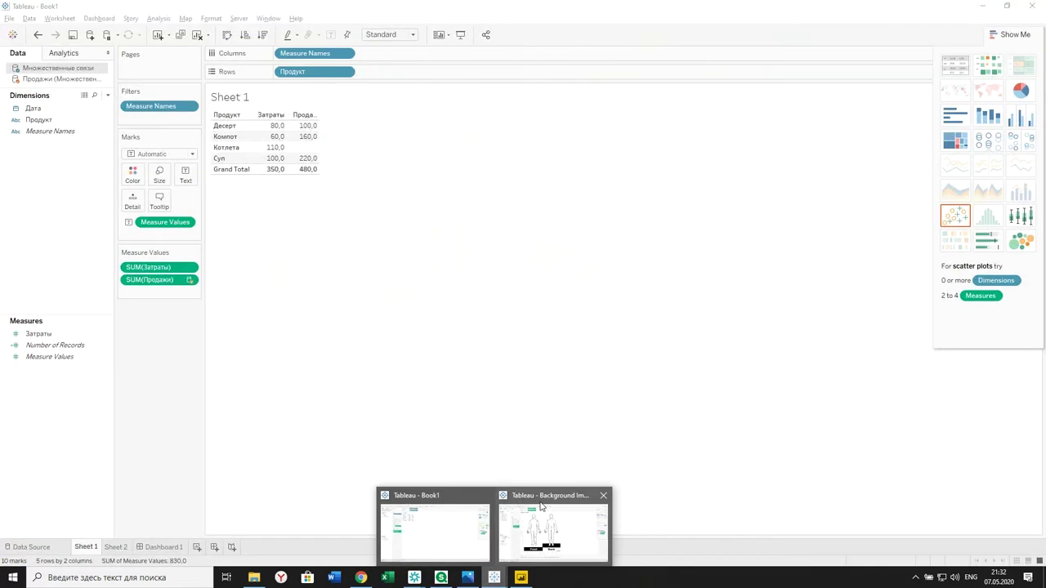
mouse_move(542, 508)
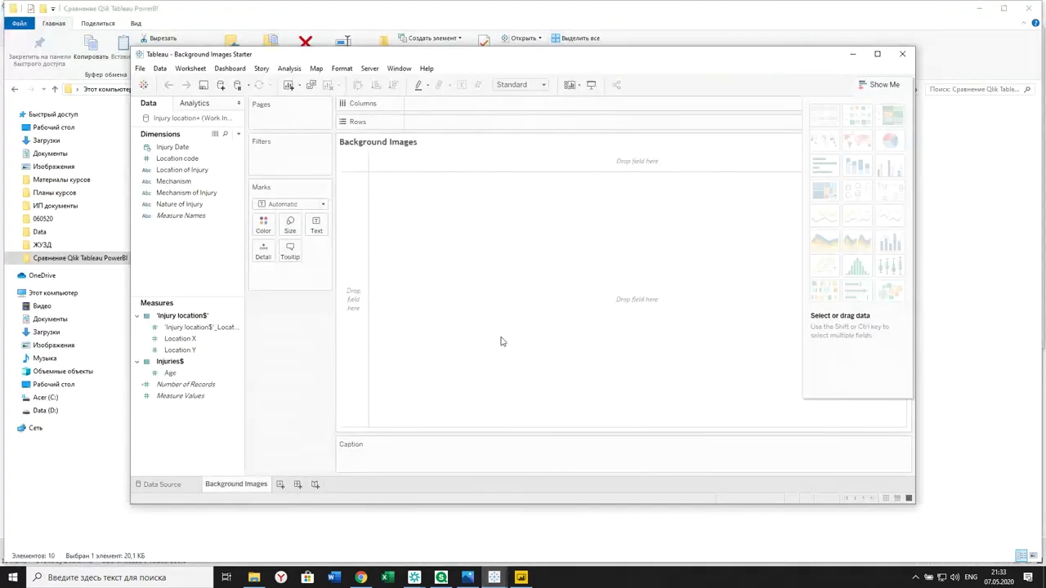
left_click(877, 55)
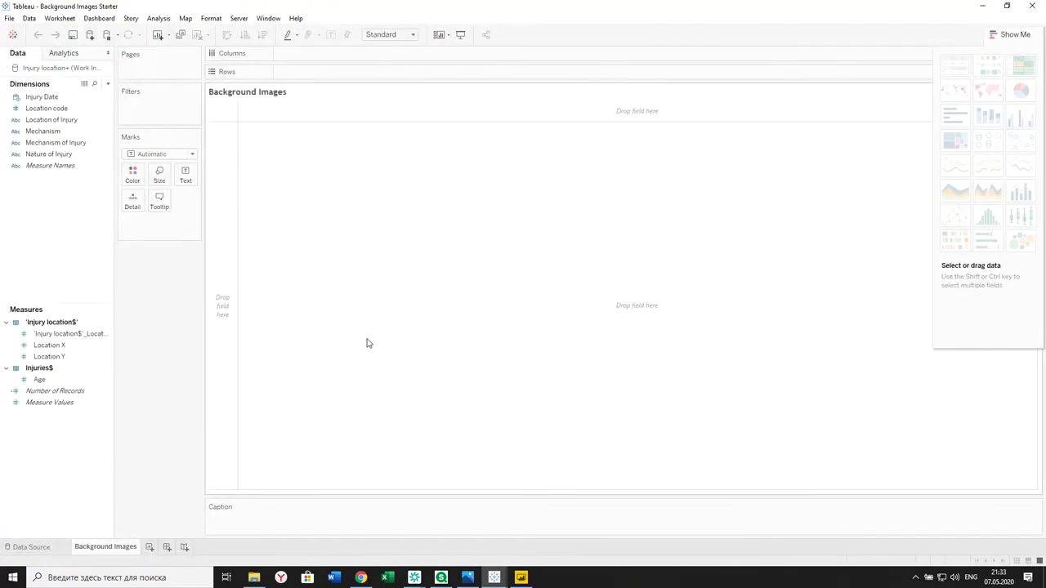
left_click(36, 549)
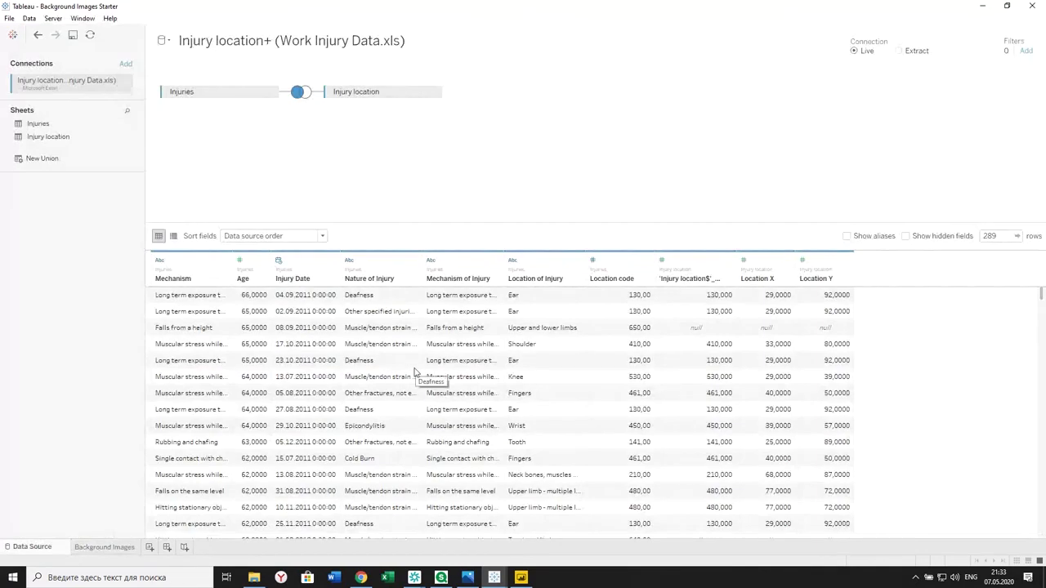
left_click(105, 546)
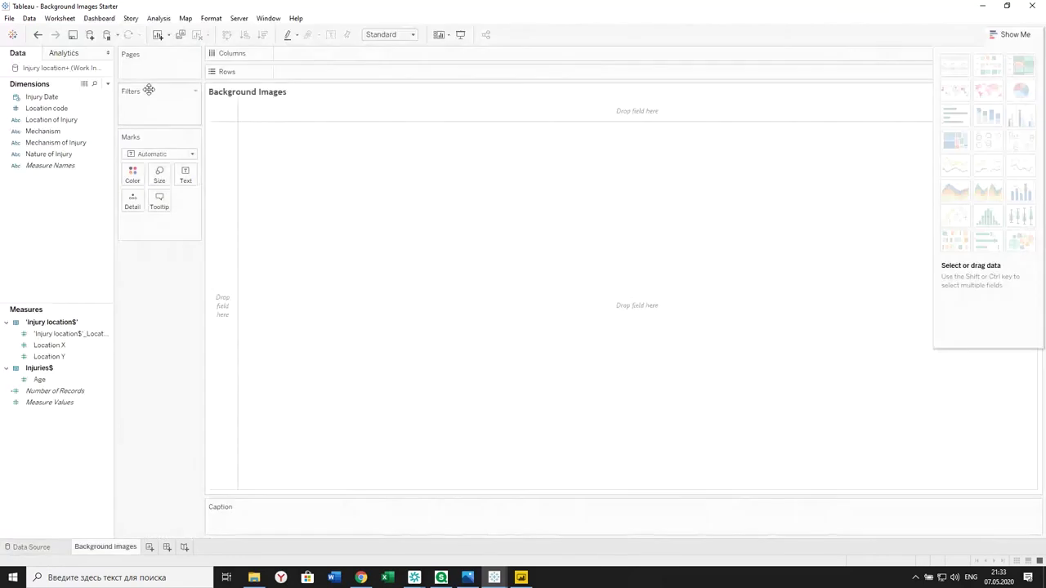
Step: Add Body Map.gif as a new background image for the Injury location+ data source
left_click(186, 19)
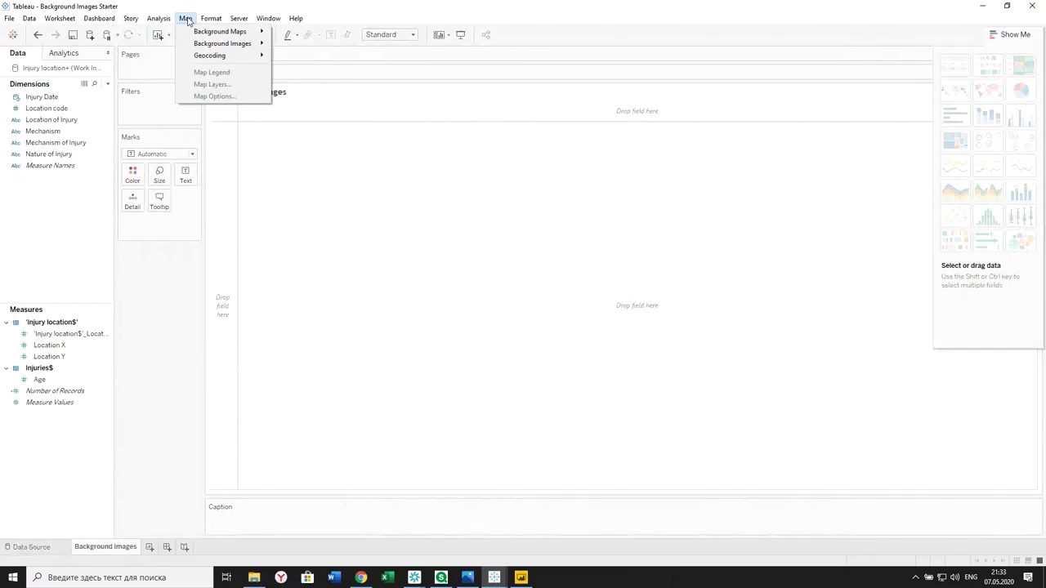
mouse_move(209, 32)
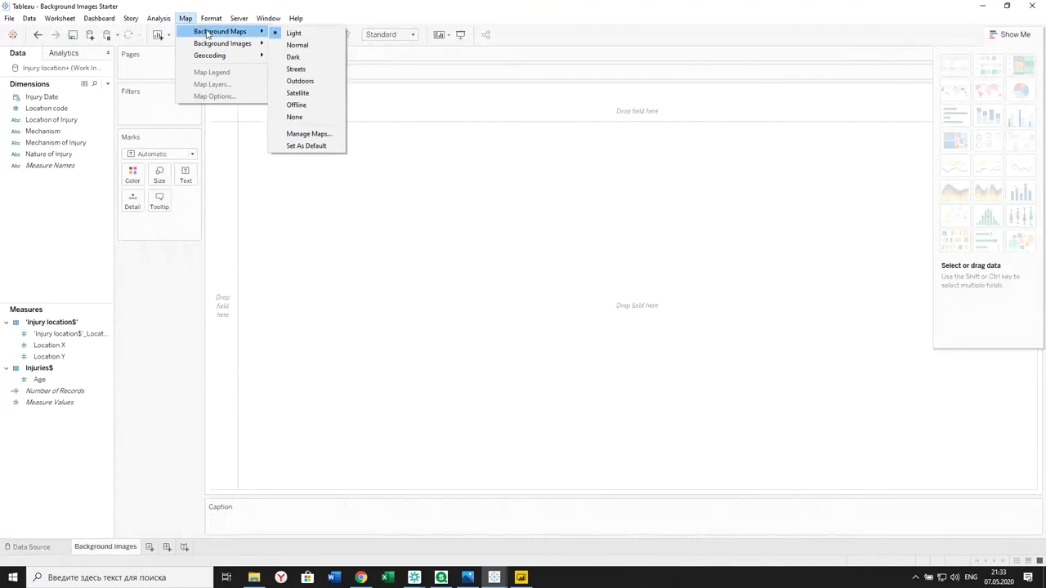
mouse_move(233, 47)
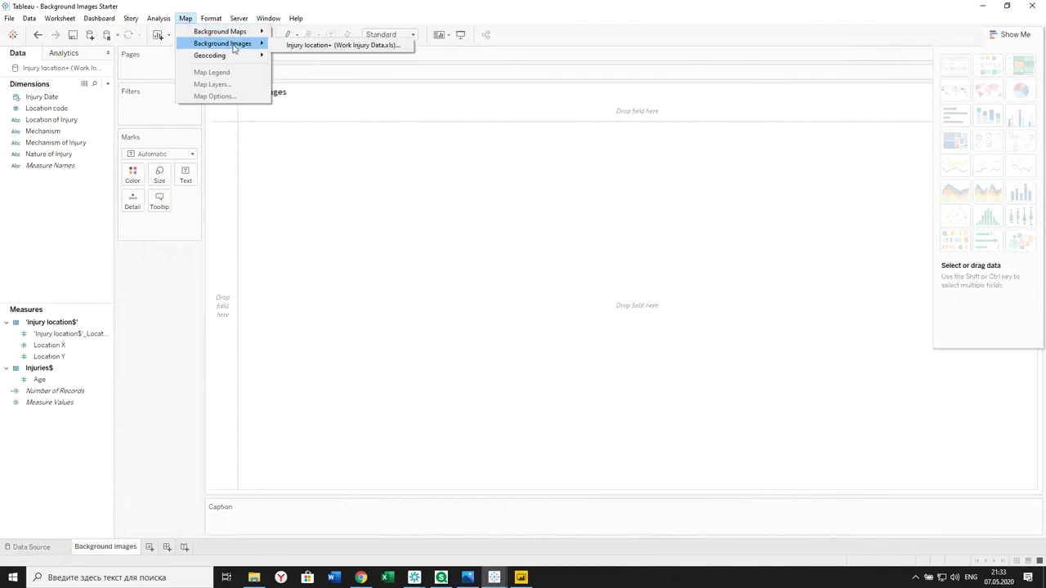
left_click(302, 44)
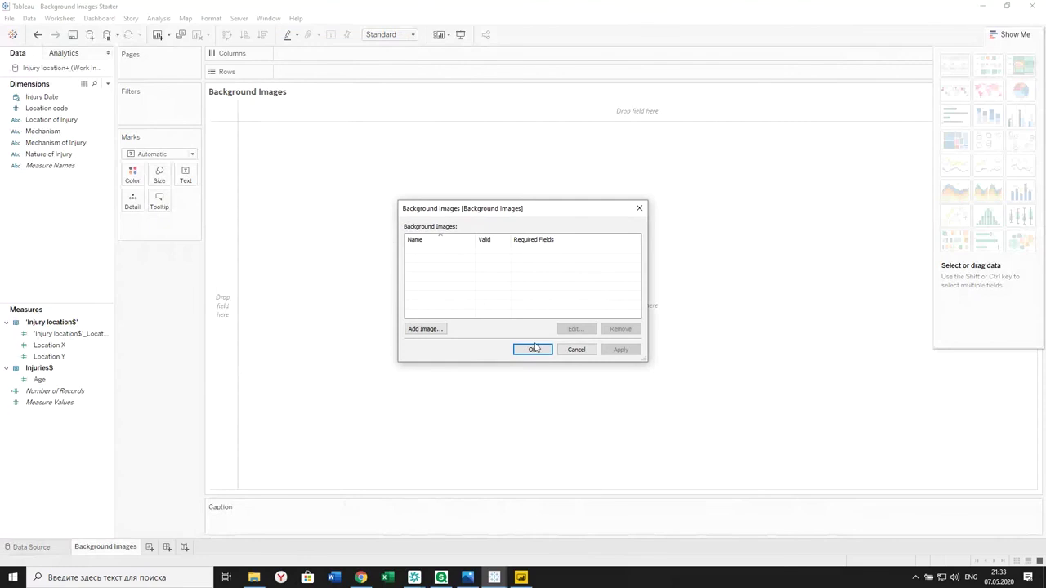
left_click(428, 330)
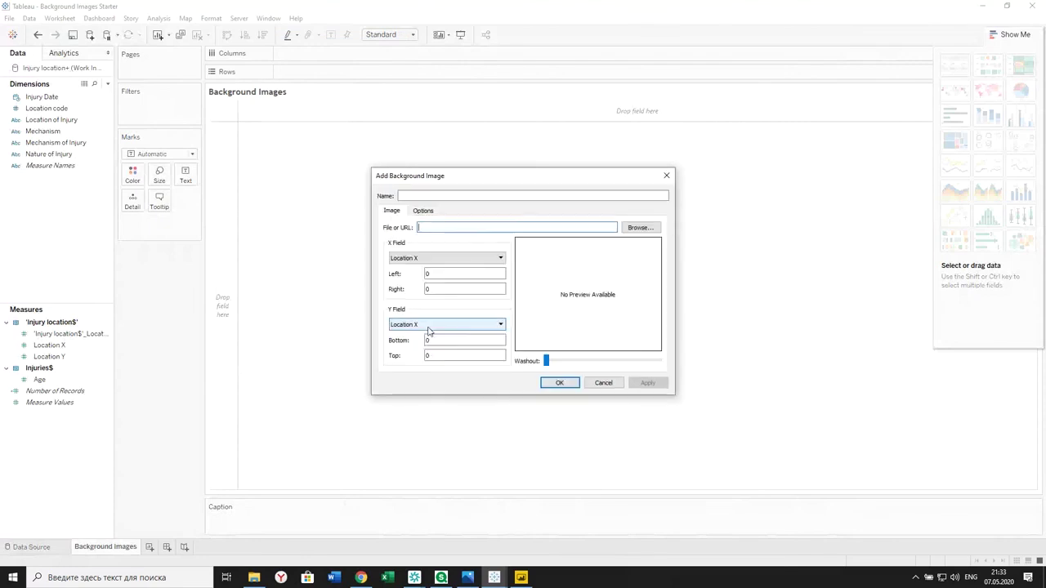
left_click(631, 228)
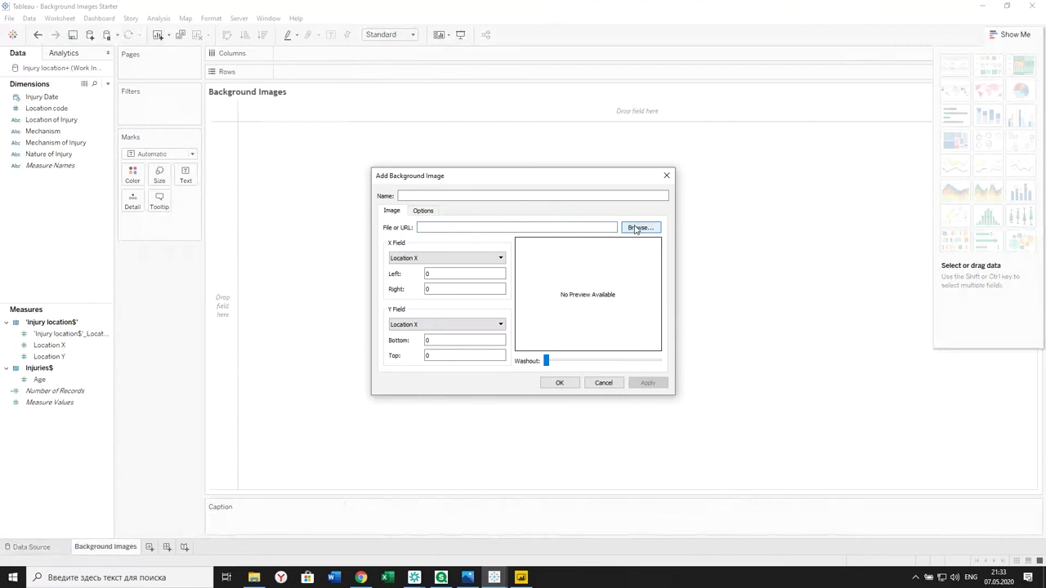
double_click(527, 260)
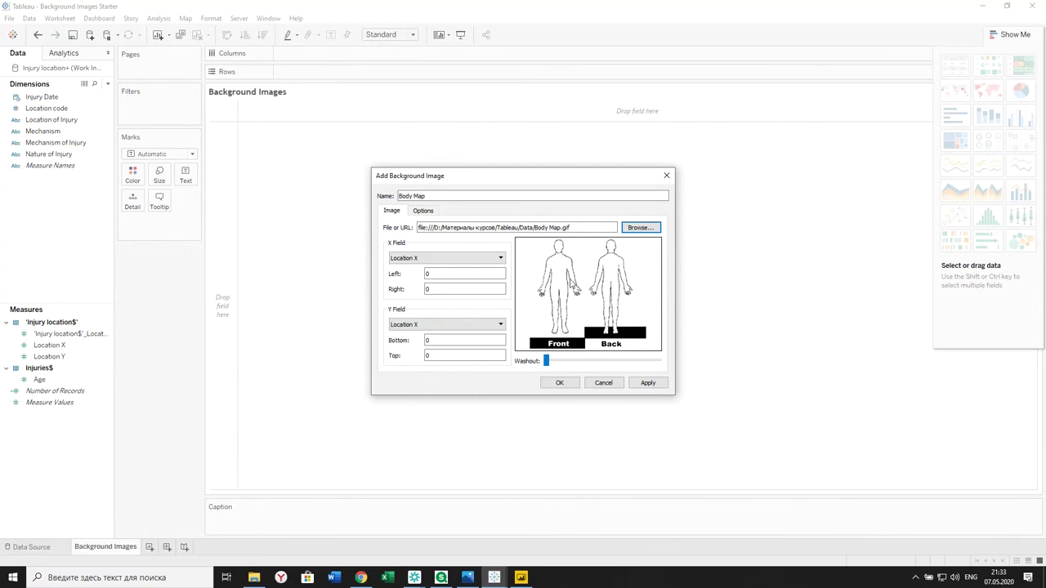
Step: Set the image's X Field right limit to 99, the Y Field to Location Y with top limit 100, and confirm the background image
left_click(429, 290)
double_click(455, 289)
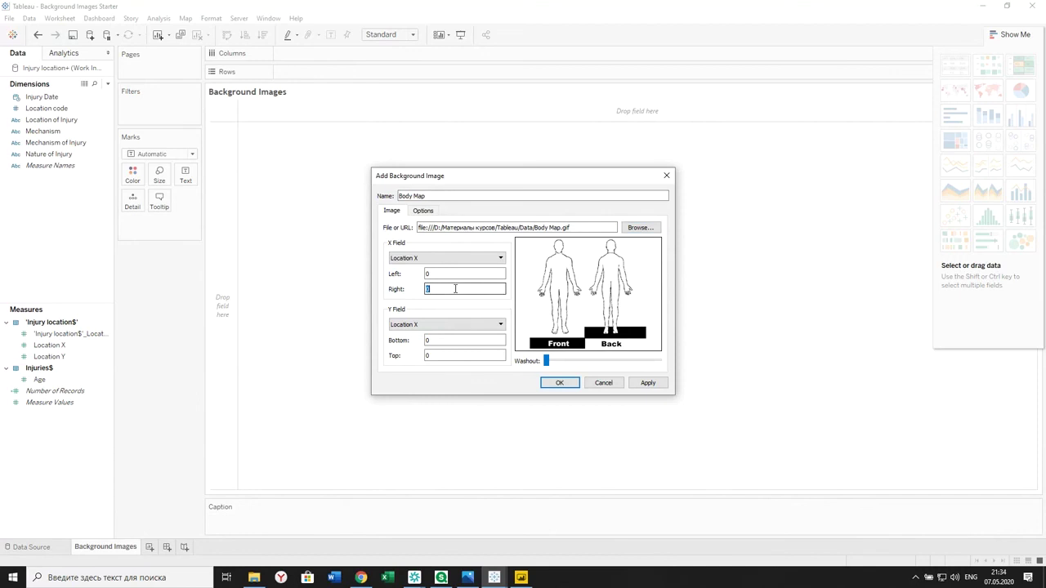
type("99")
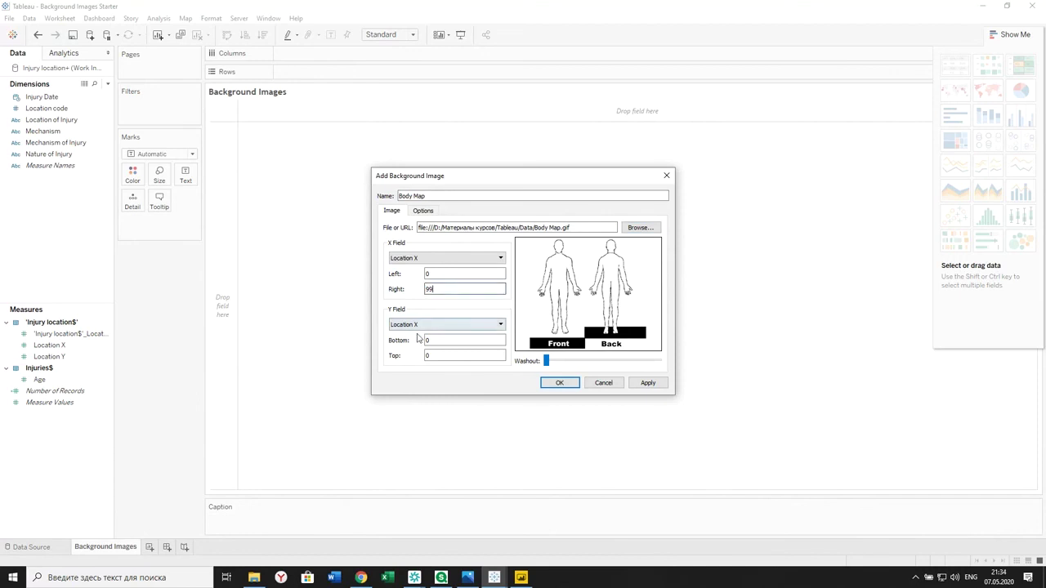
left_click(430, 354)
double_click(430, 354)
type("100")
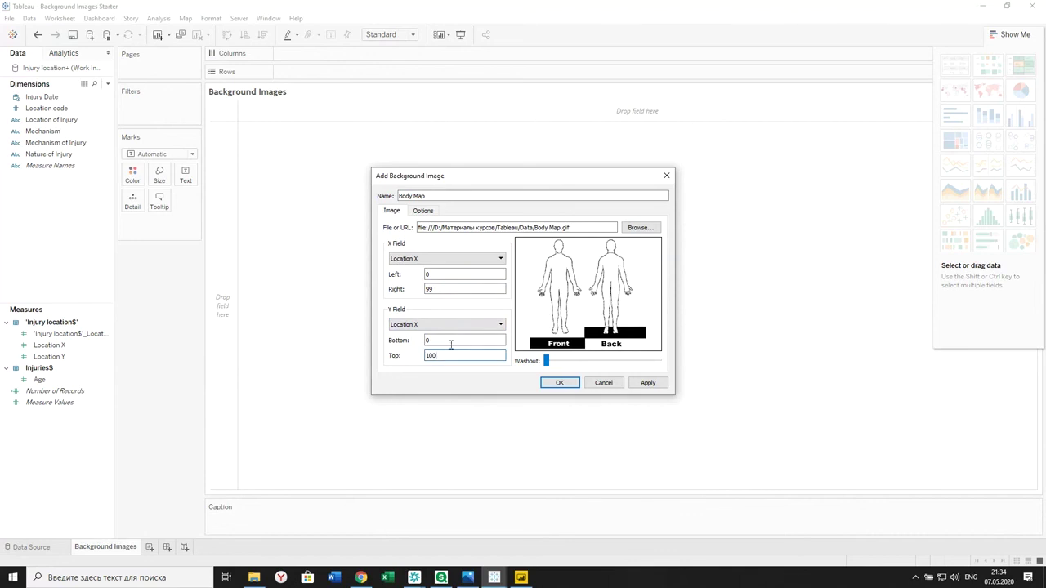
left_click(430, 325)
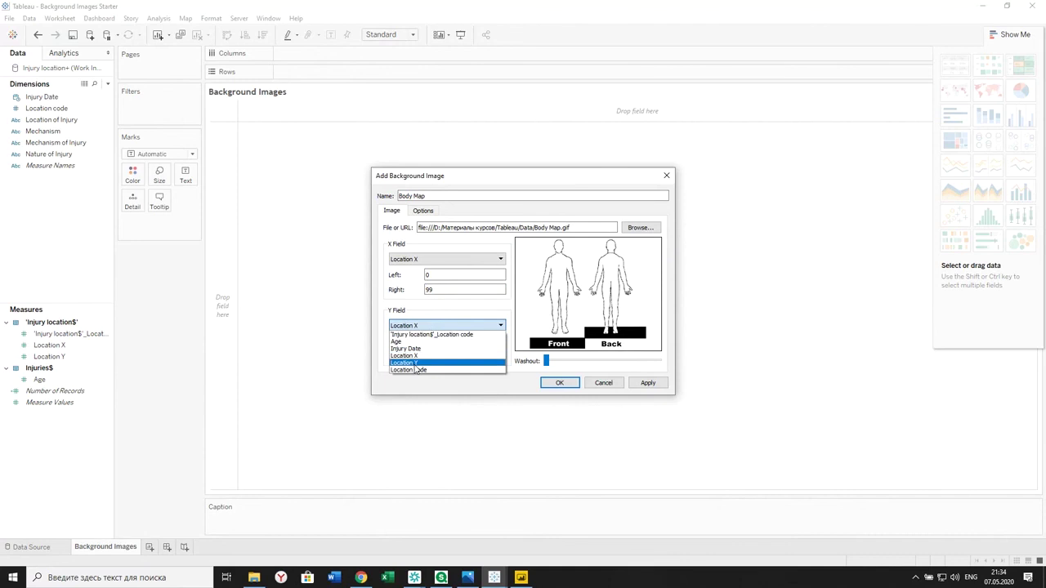
left_click(416, 363)
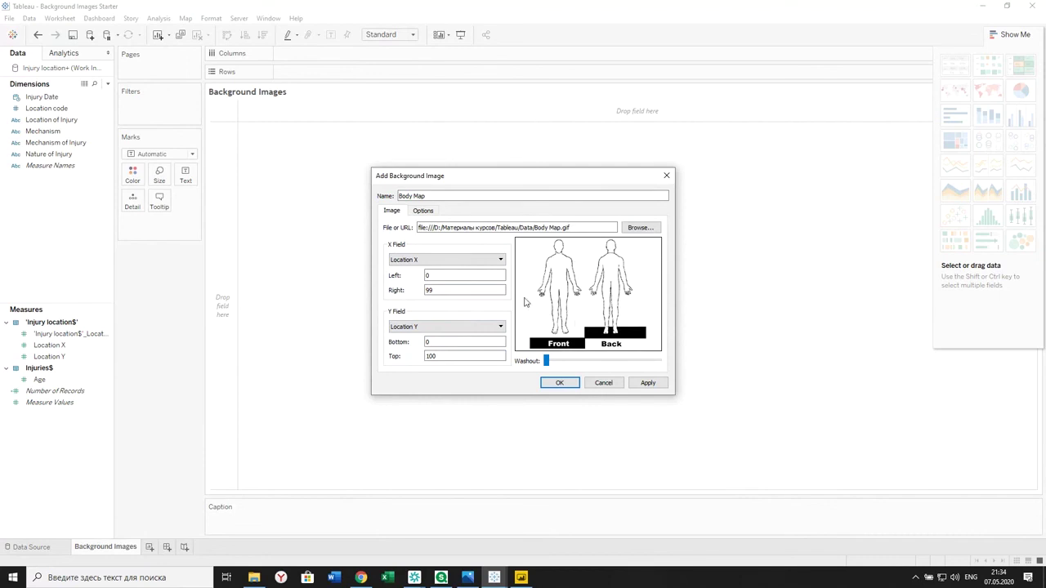
left_click(562, 385)
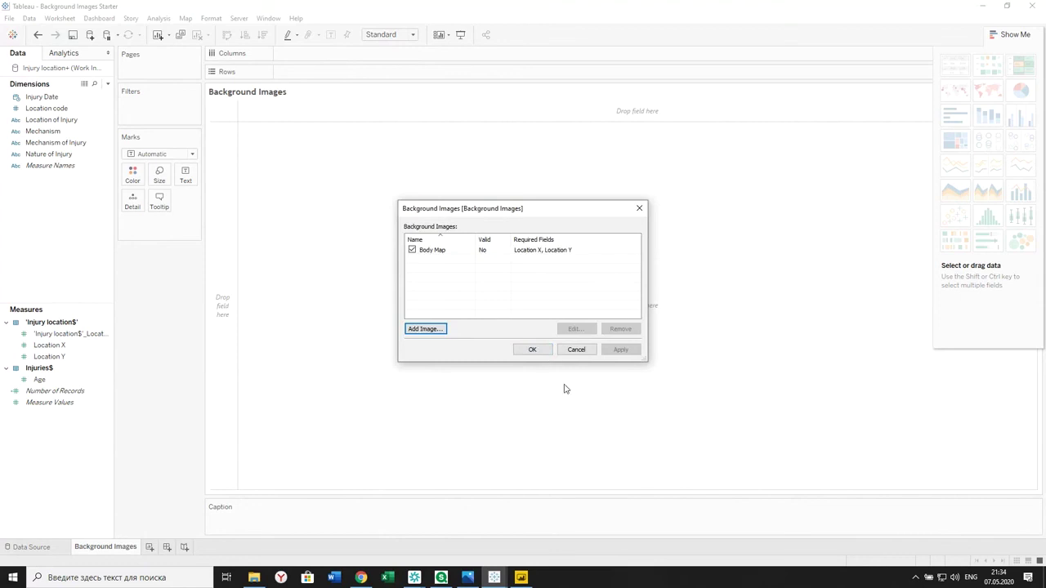
left_click(532, 350)
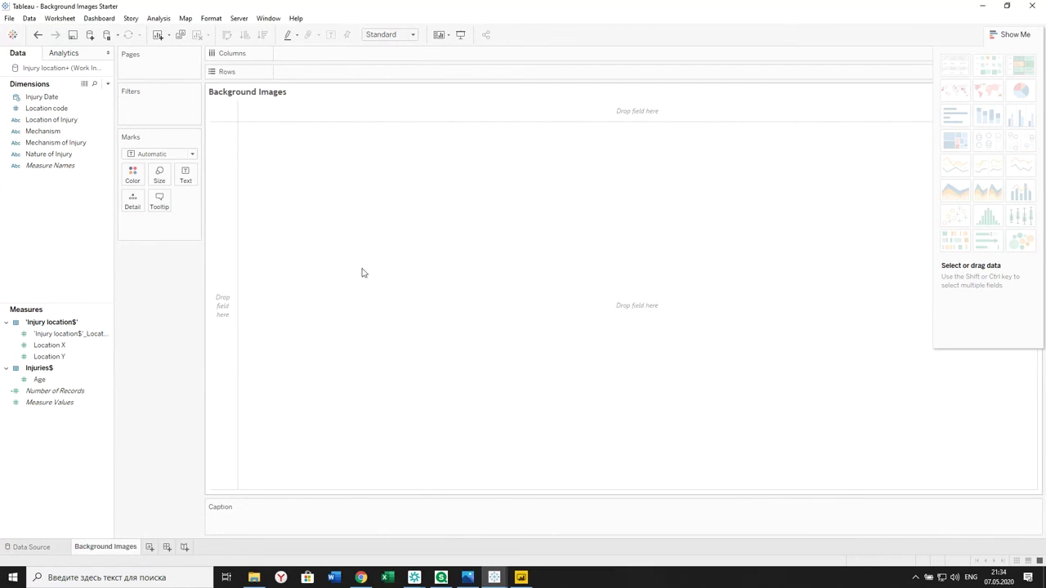
Step: Plot Location X on the columns and Location Y on the rows of the Background Images sheet
left_click(51, 346)
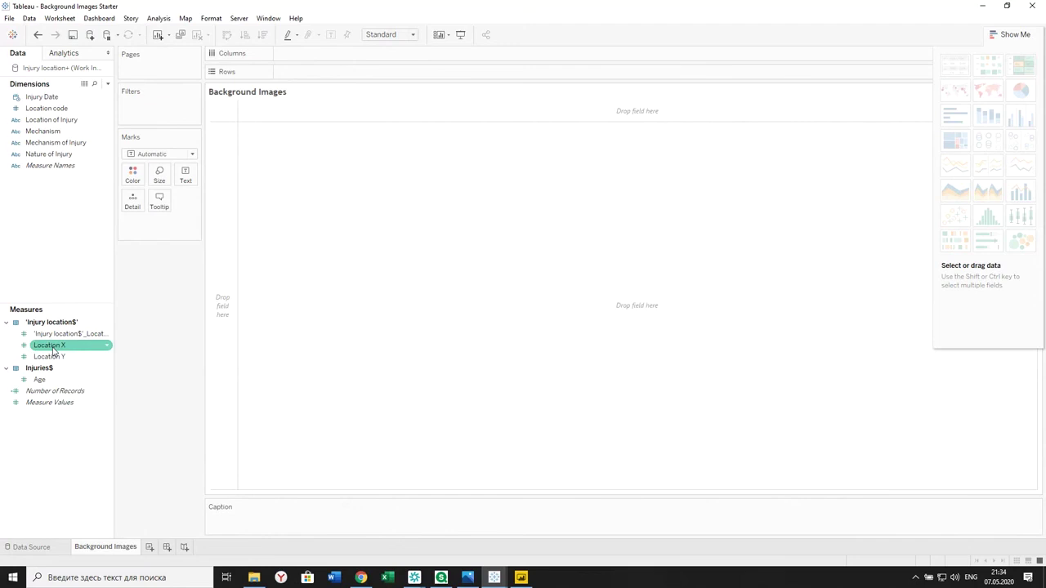
mouse_move(53, 350)
left_mouse_down()
mouse_move(271, 180)
mouse_move(307, 59)
left_mouse_up()
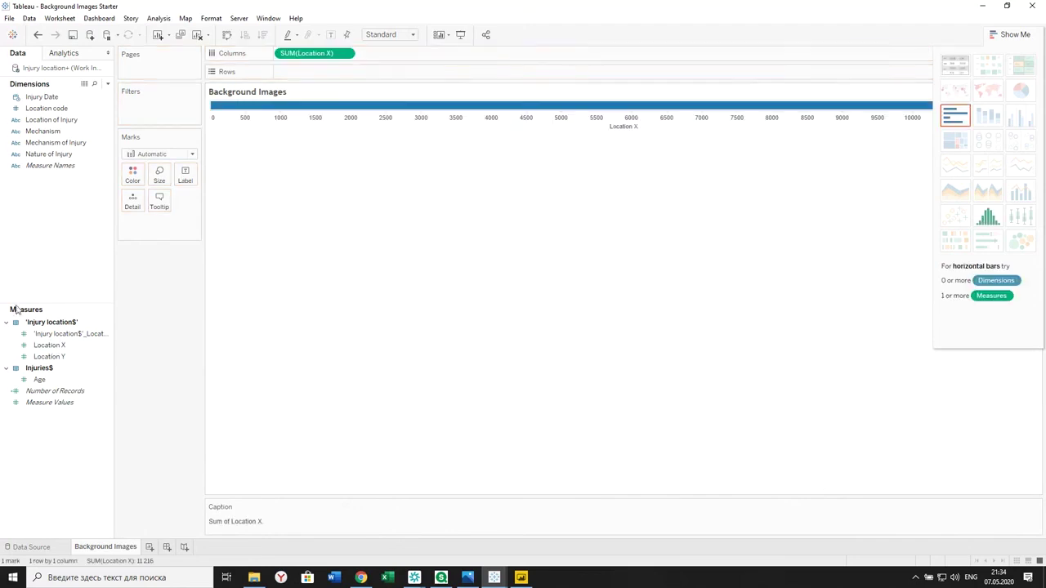
left_click(49, 356)
mouse_move(49, 356)
left_mouse_down()
mouse_move(260, 226)
mouse_move(322, 74)
left_mouse_up()
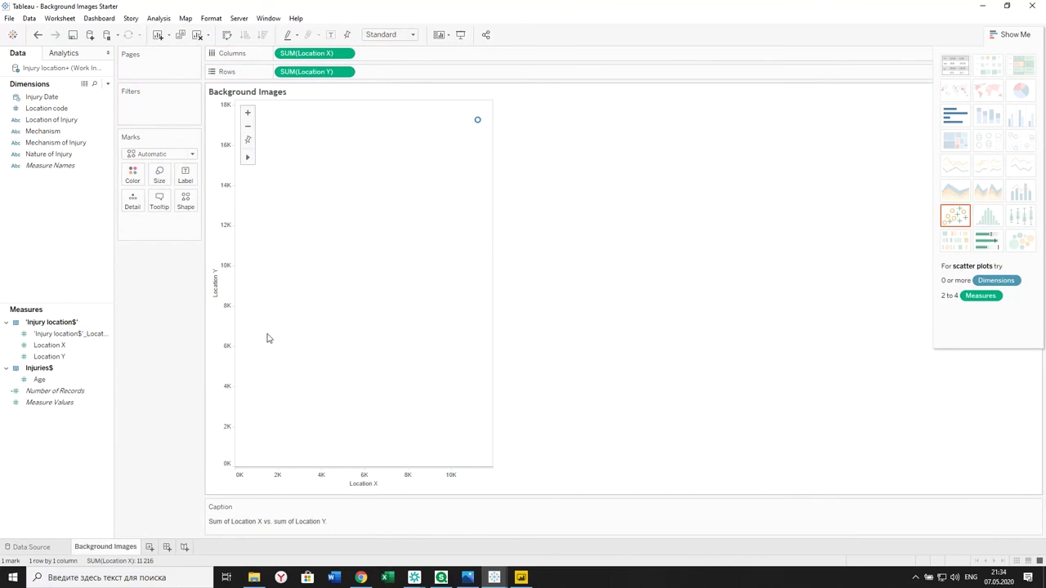
Step: Change the aggregation of both Location X and Location Y from sum to Average
left_click(346, 54)
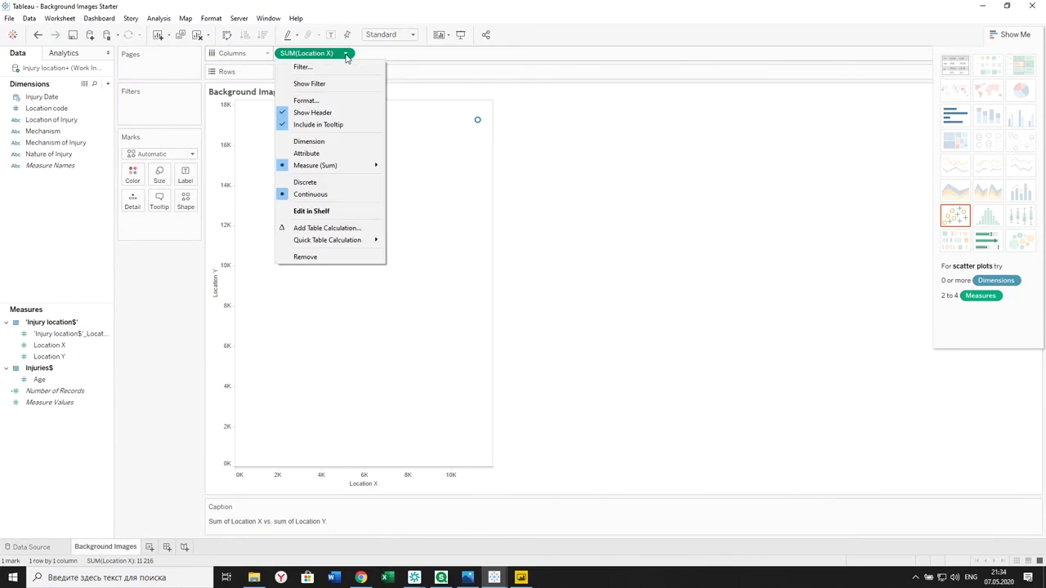
mouse_move(339, 167)
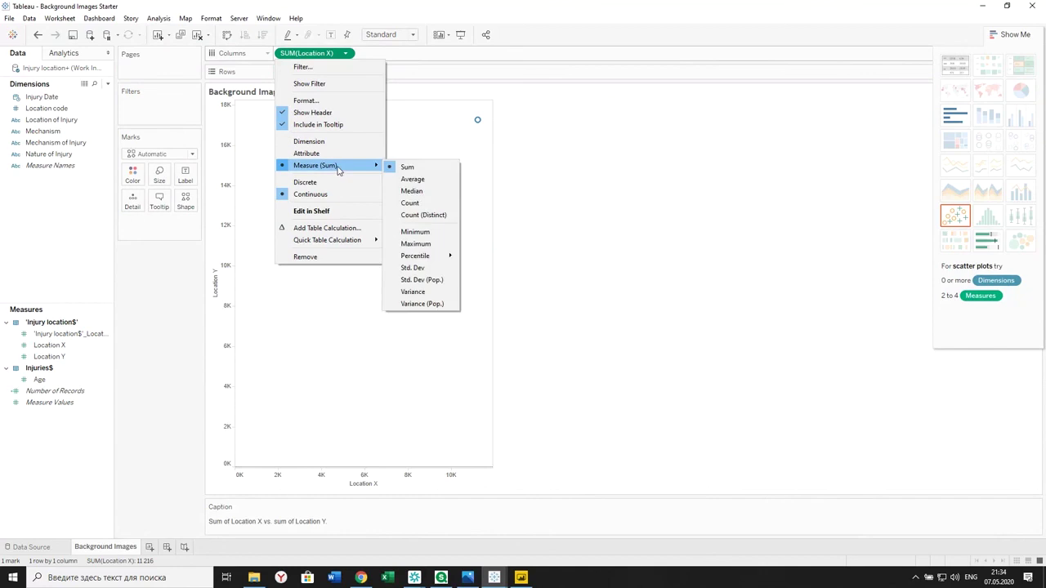
left_click(412, 179)
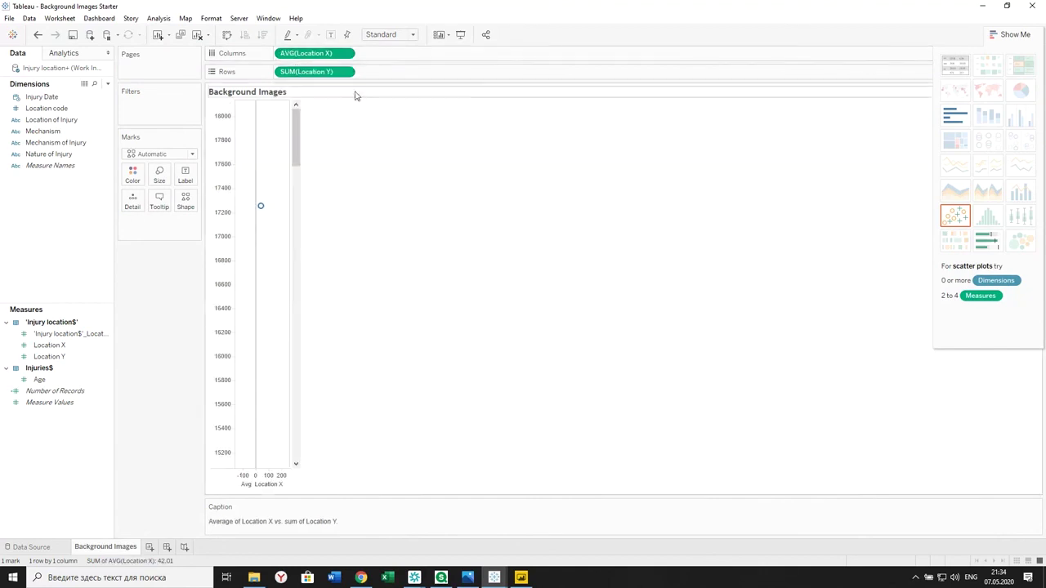
left_click(346, 73)
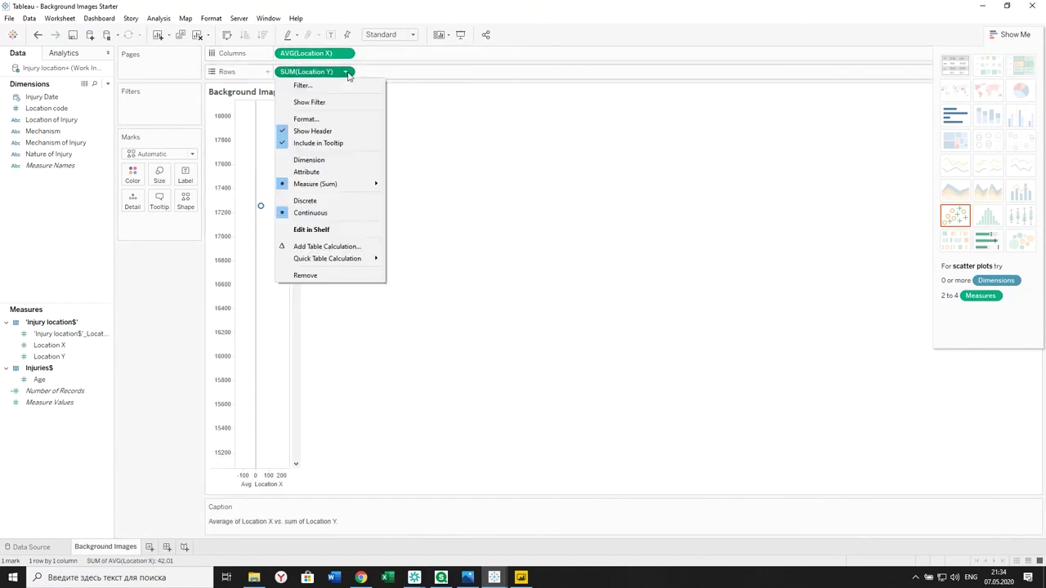
mouse_move(329, 187)
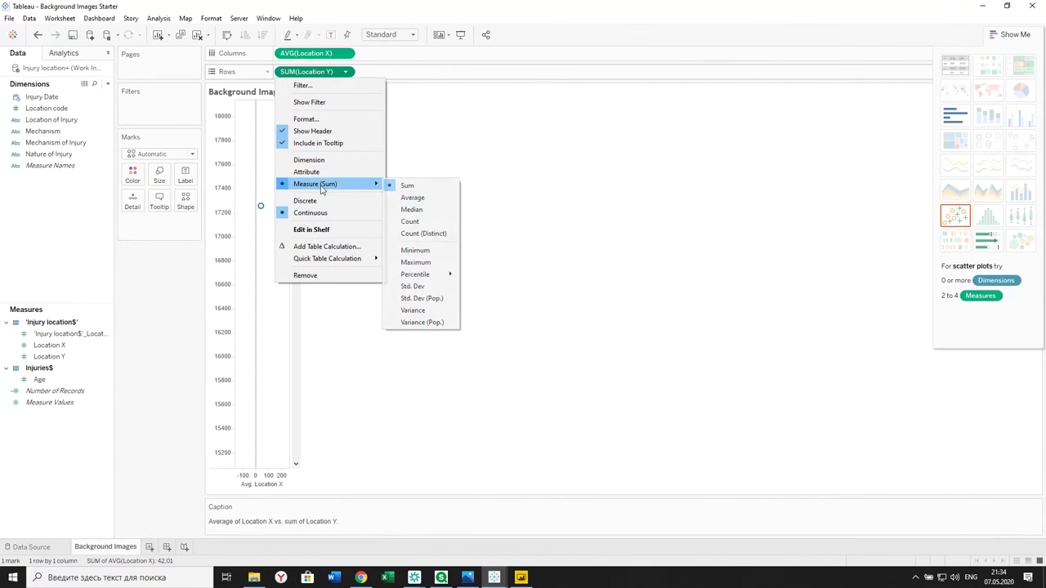
left_click(413, 198)
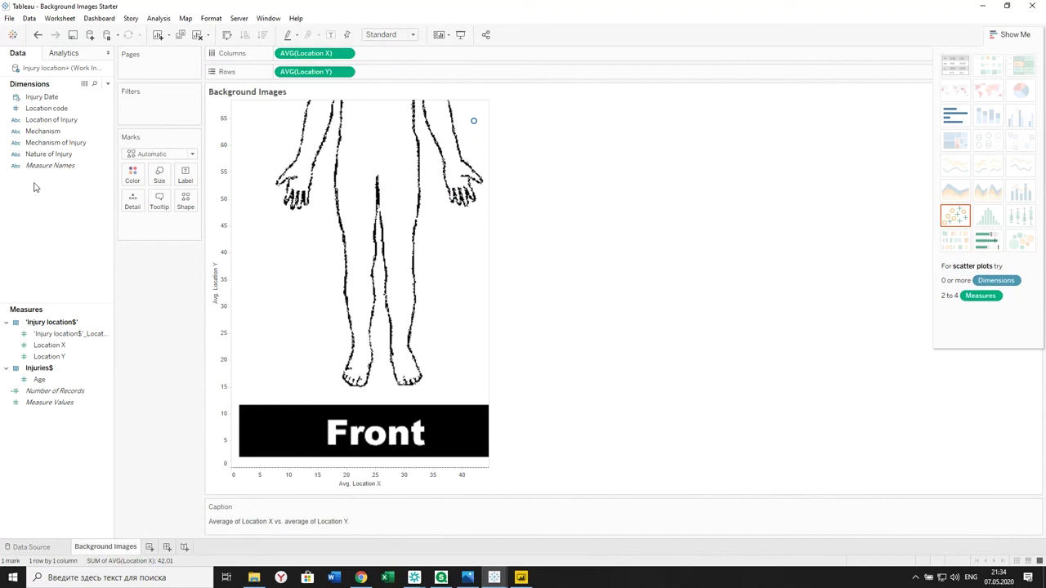
Step: Break the marks down by Location of Injury as a detail and check a chest mark's tooltip
left_click(37, 120)
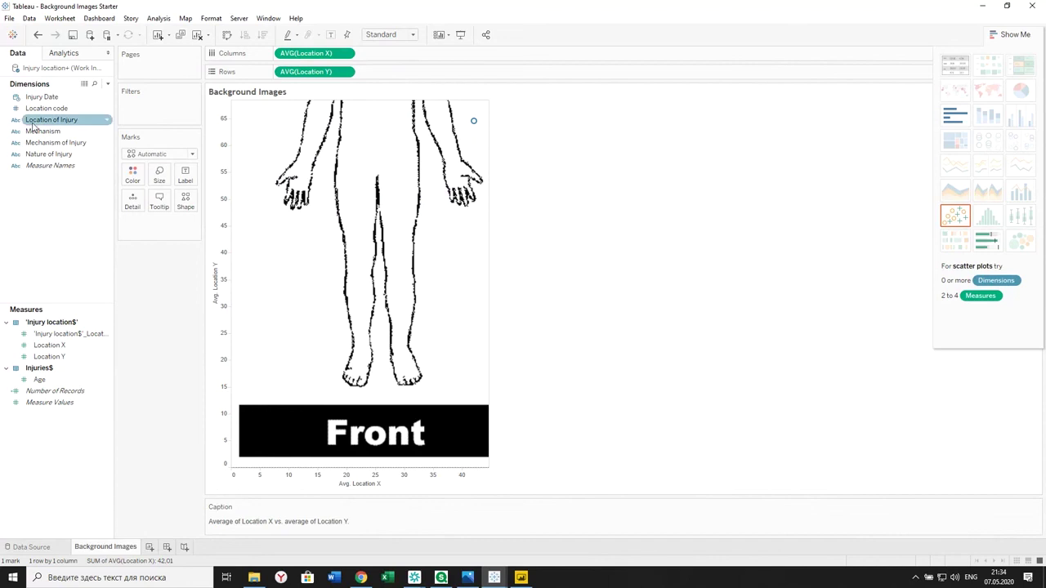
left_click(37, 122)
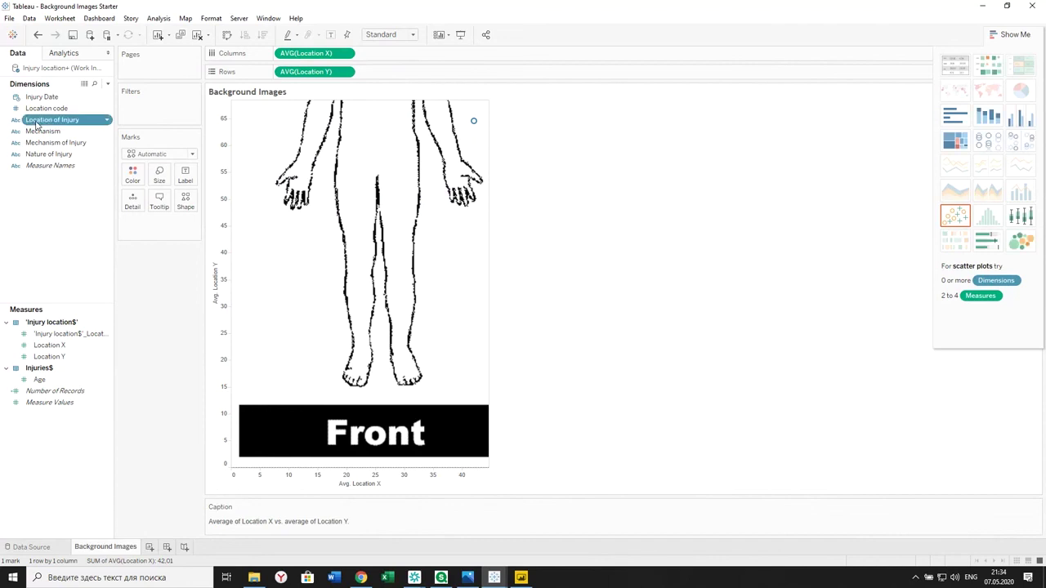
left_click(37, 123)
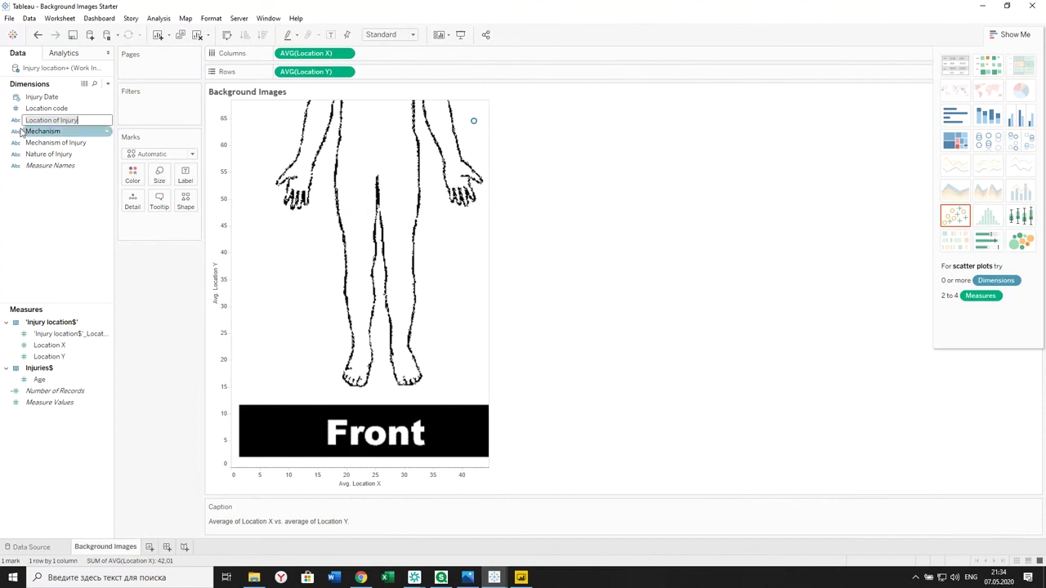
left_click(16, 121)
left_click_drag(38, 122, 130, 201)
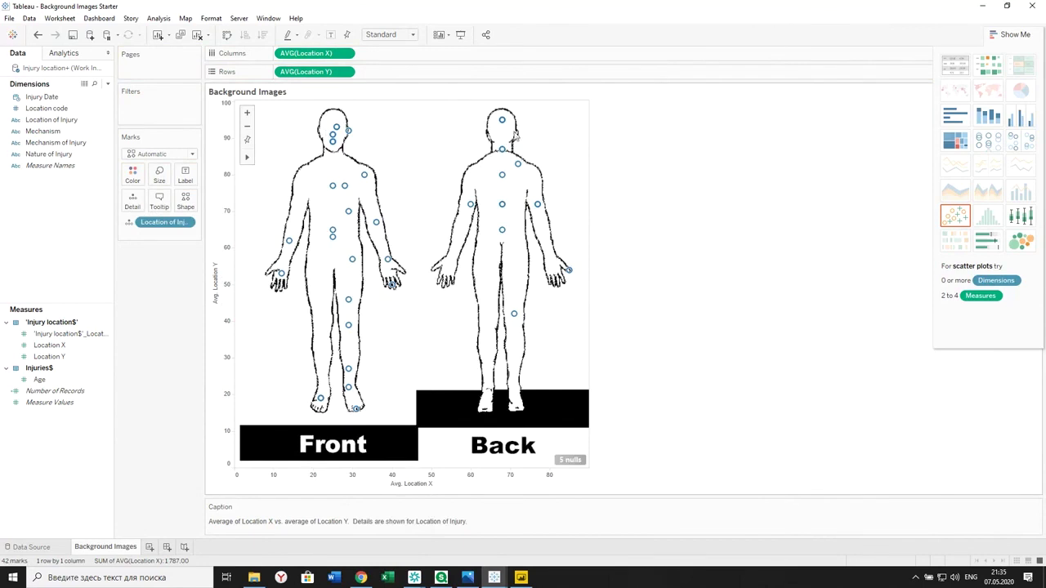
mouse_move(347, 188)
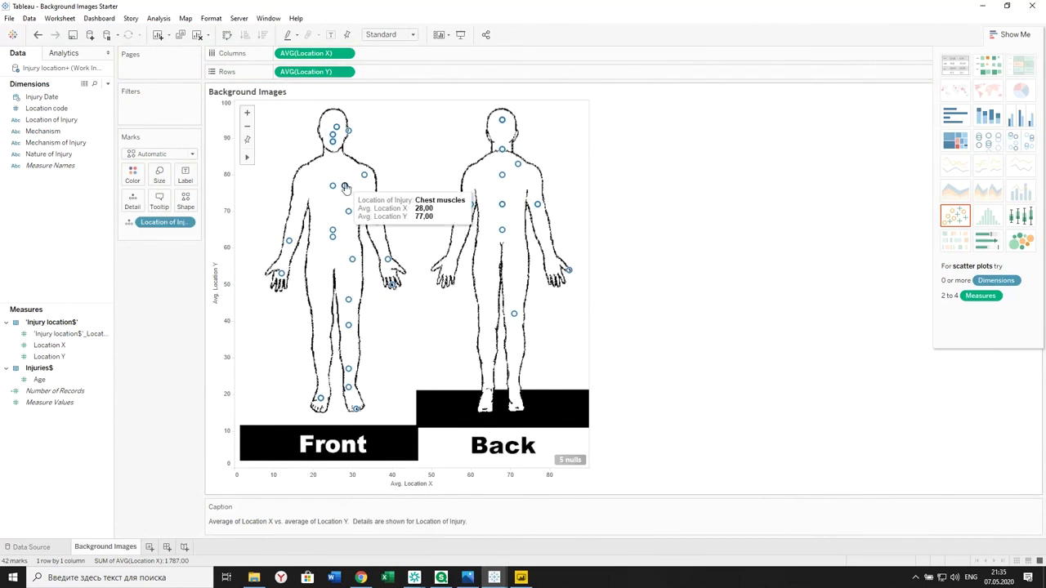
Step: Size the injury marks by Number of Records and check the knee mark's tooltip
left_click(49, 392)
left_click(62, 392)
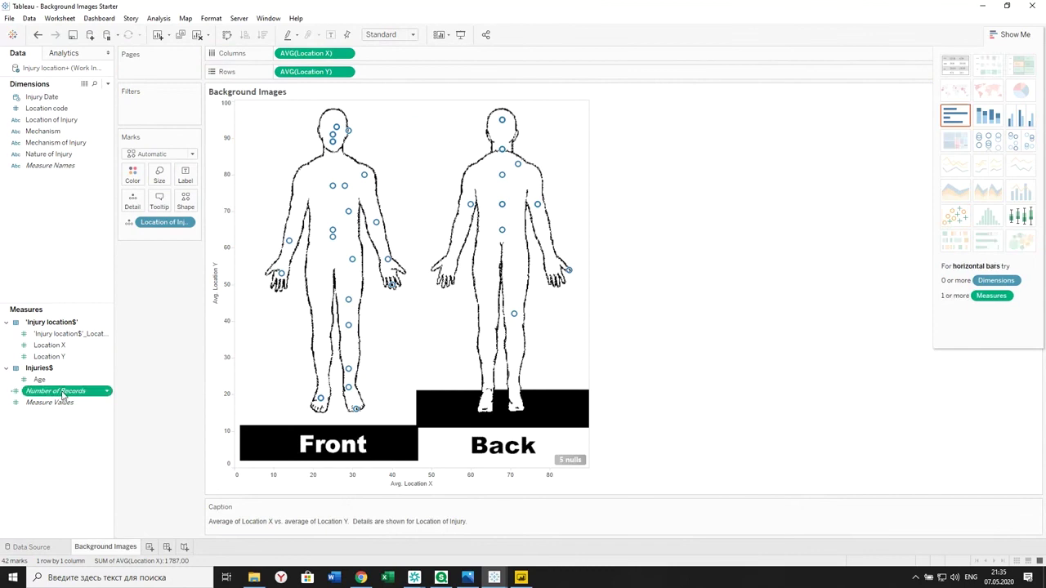
left_click_drag(62, 395, 161, 176)
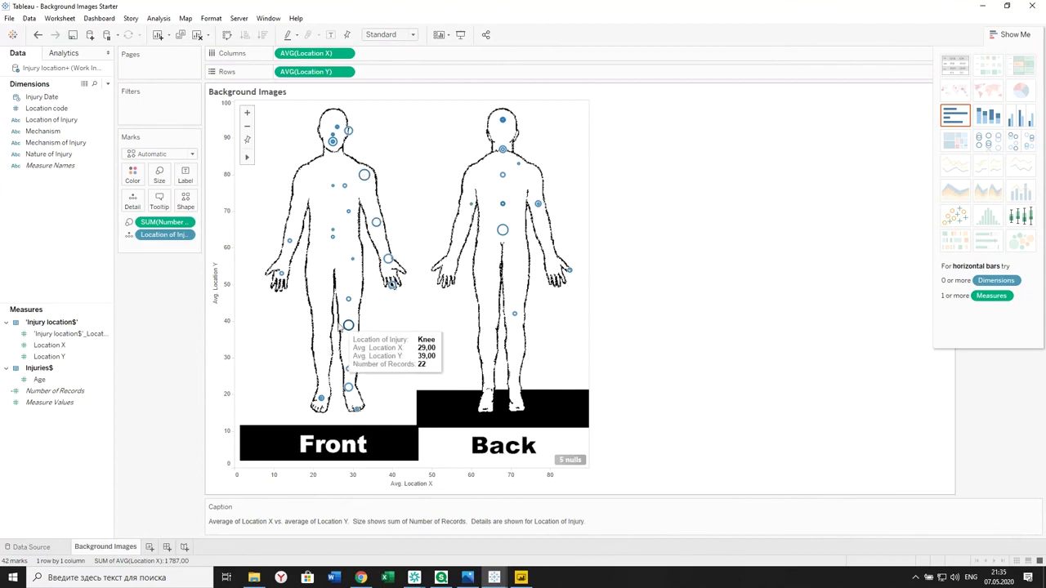
mouse_move(356, 338)
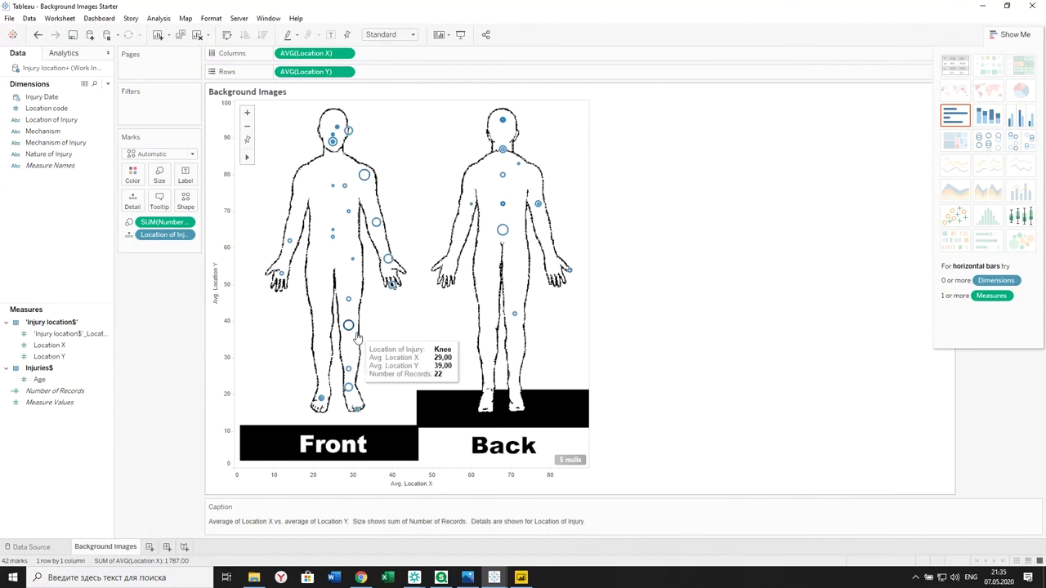
Step: Set the mark type to Shape, using filled plus signs coloured red for the injury locations
left_click(193, 155)
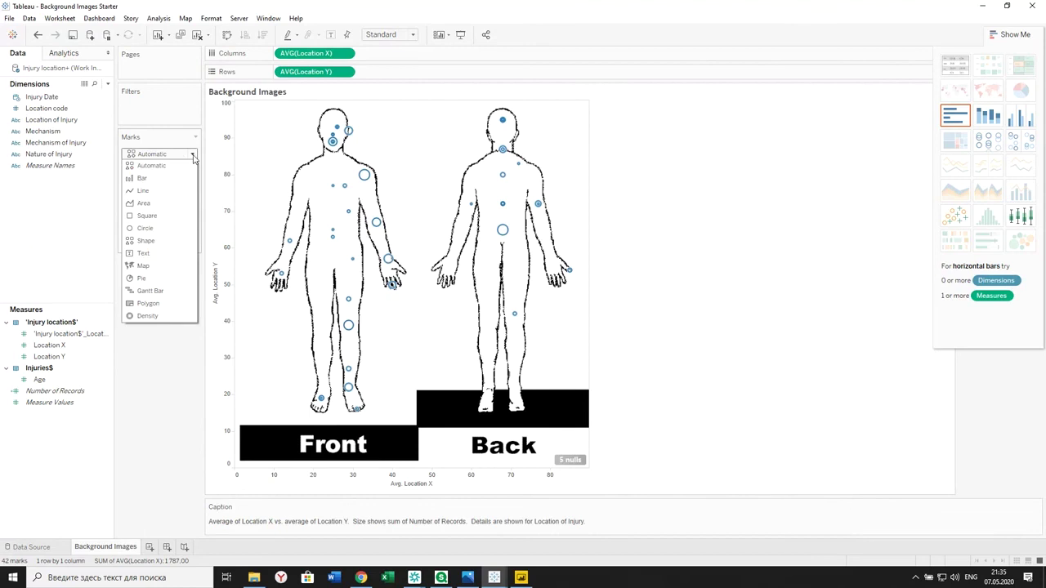
left_click(146, 241)
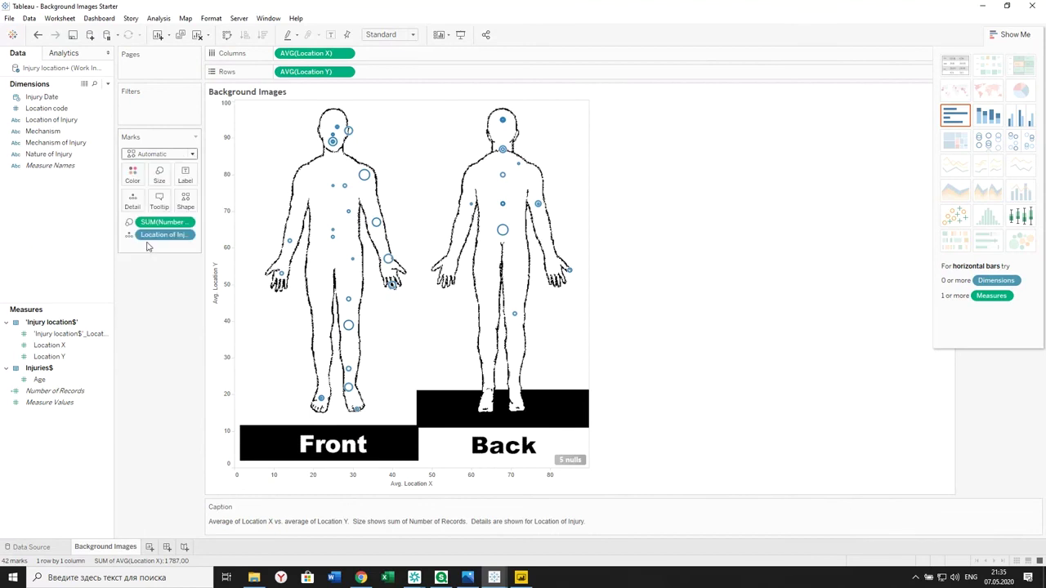
left_click(185, 200)
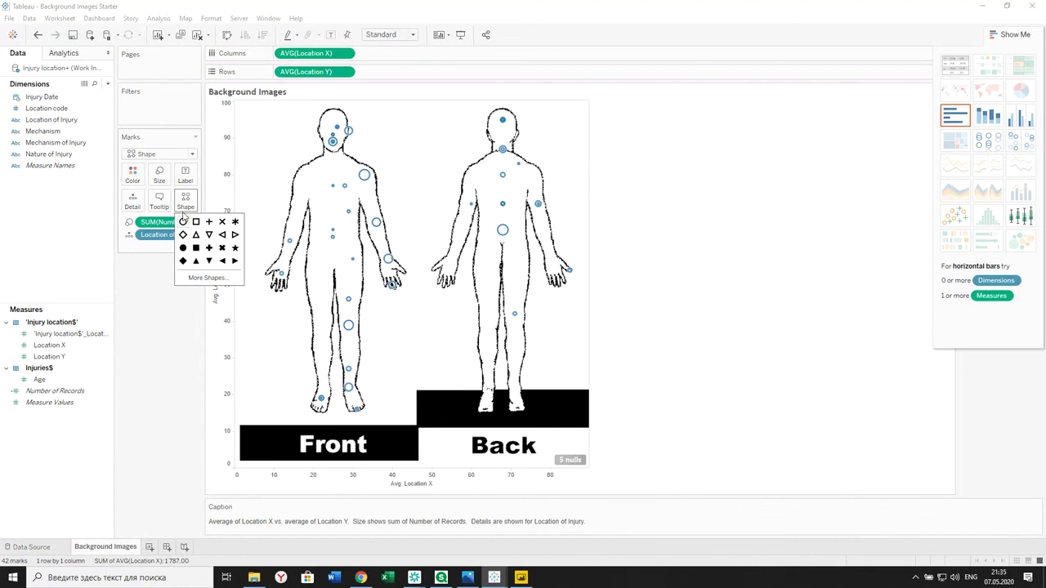
left_click(209, 249)
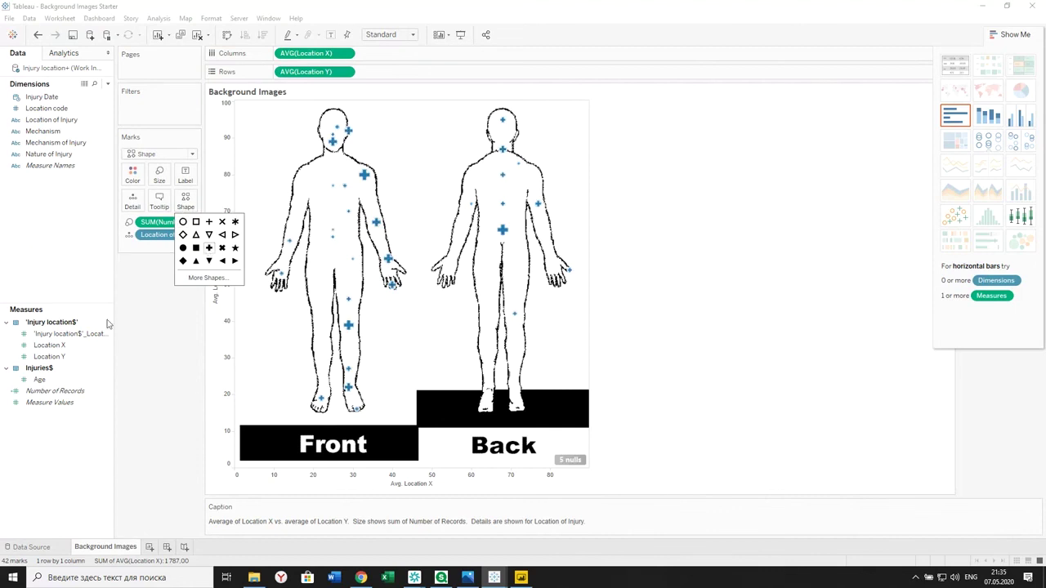
left_click(134, 176)
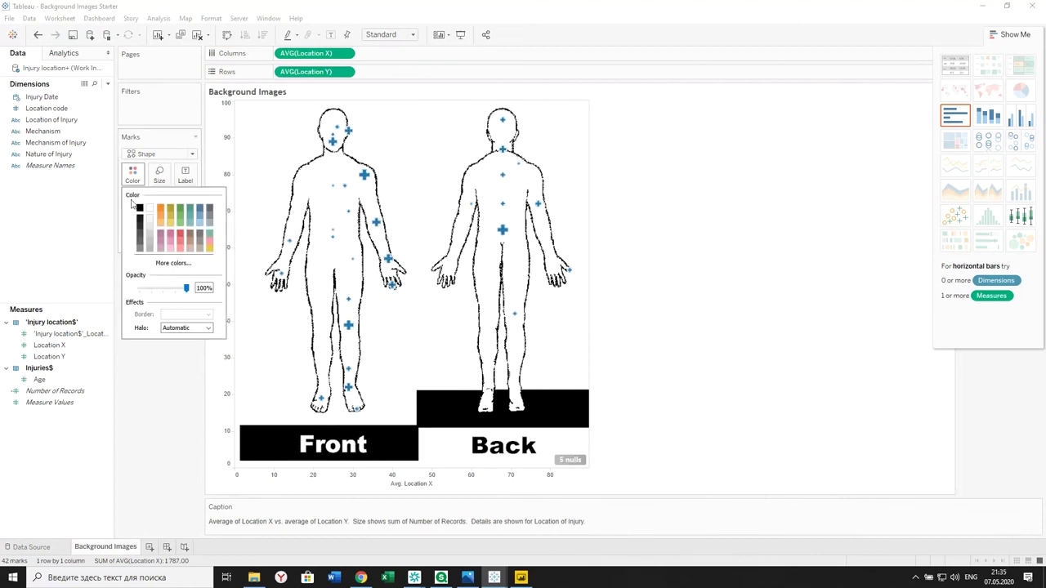
left_click(181, 237)
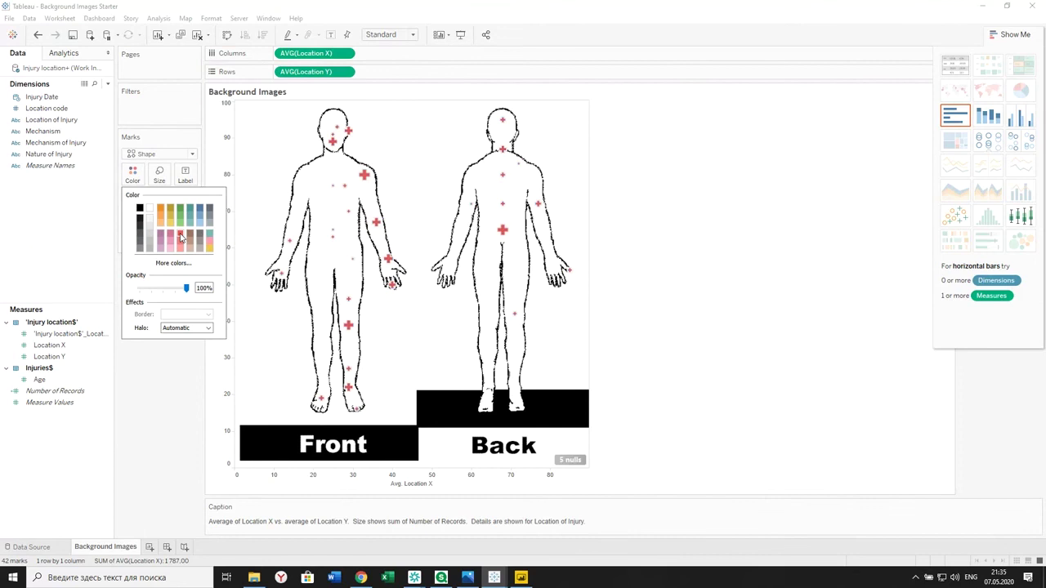
left_click(155, 385)
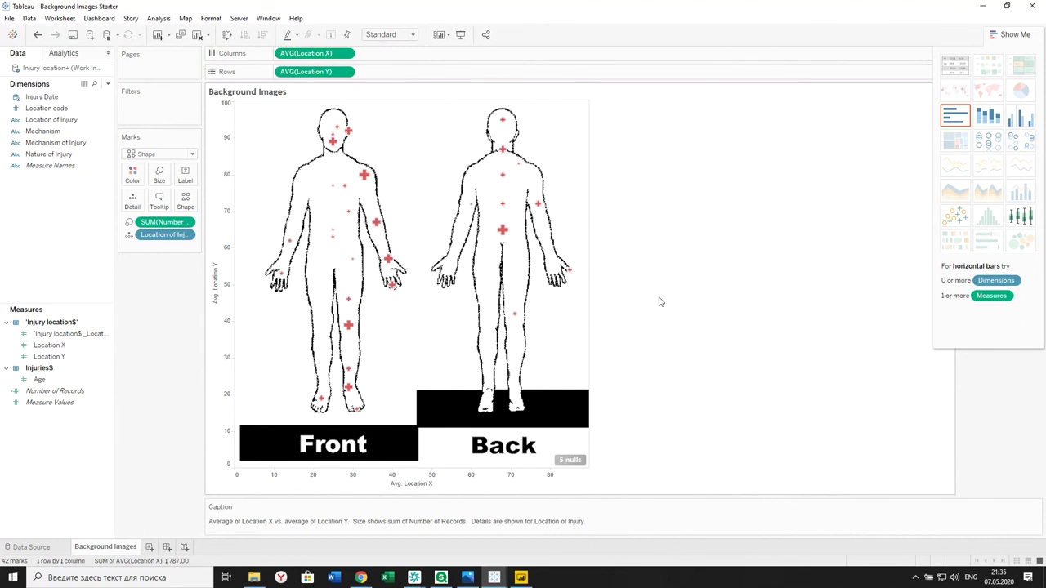
mouse_move(365, 177)
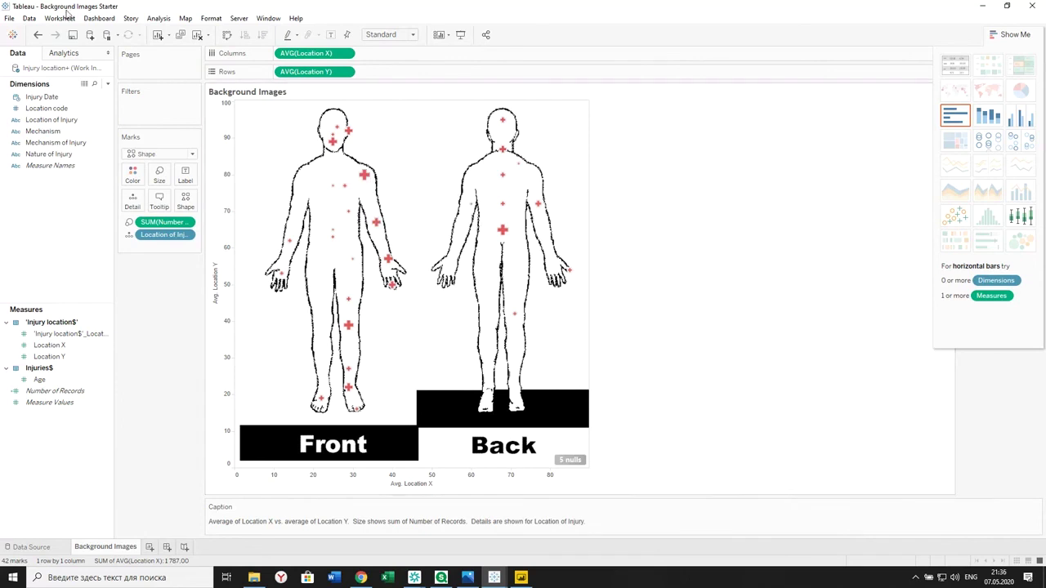
Step: Switch to File Explorer, open the workbook "It all ends with us - IMDB ratings of the top 15 series.twbx" and maximise its window
left_click(255, 578)
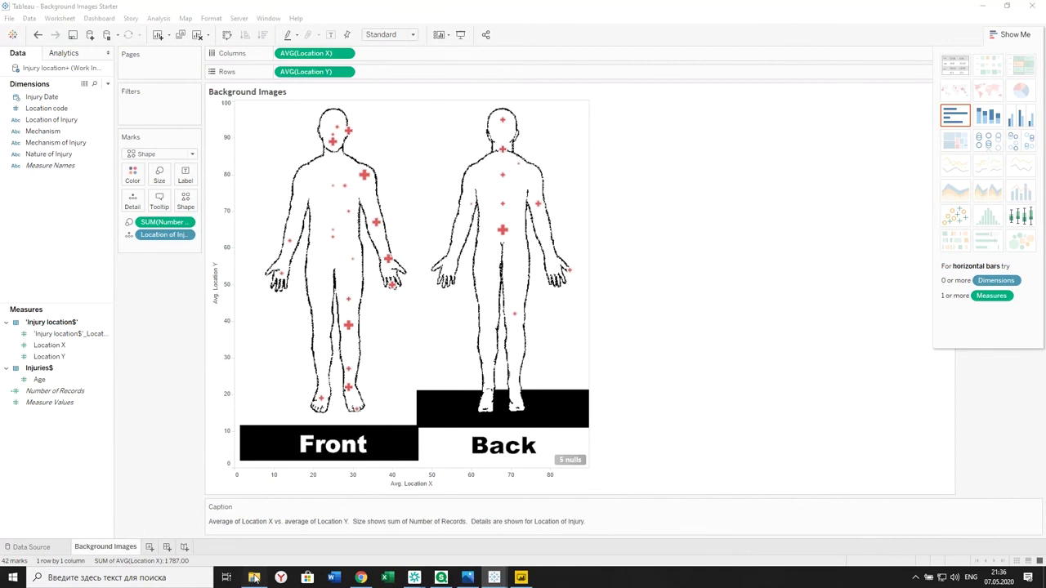
left_click(220, 156)
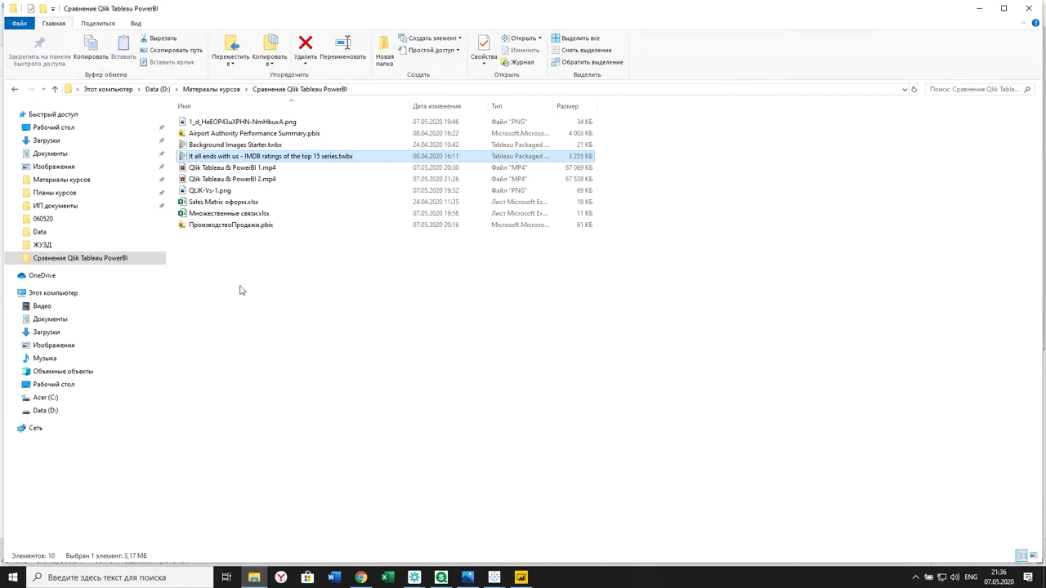
key("Return")
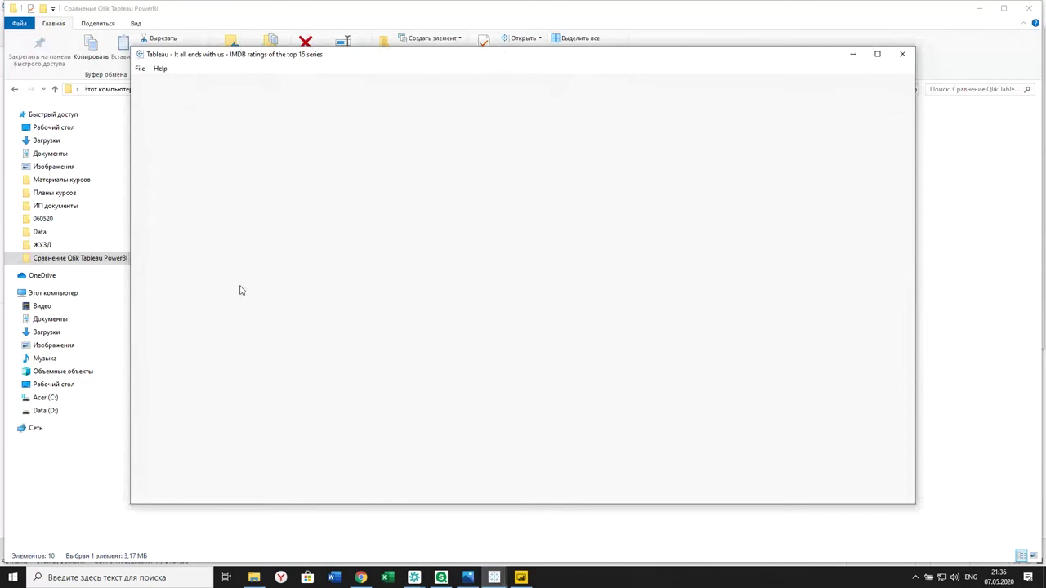
left_click(877, 55)
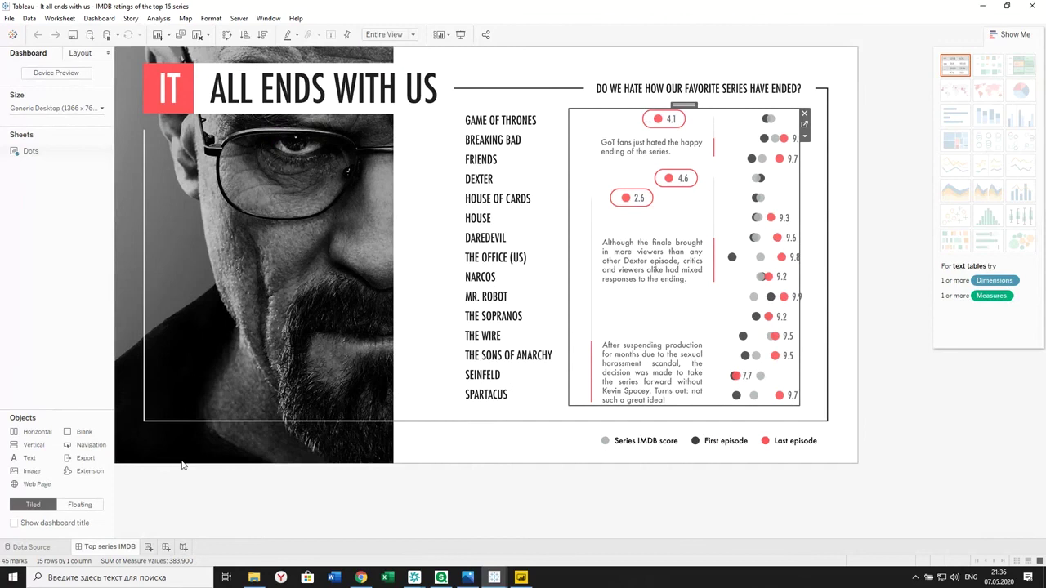
Step: Open the options for the Top series IMDB dashboard sheet
right_click(105, 550)
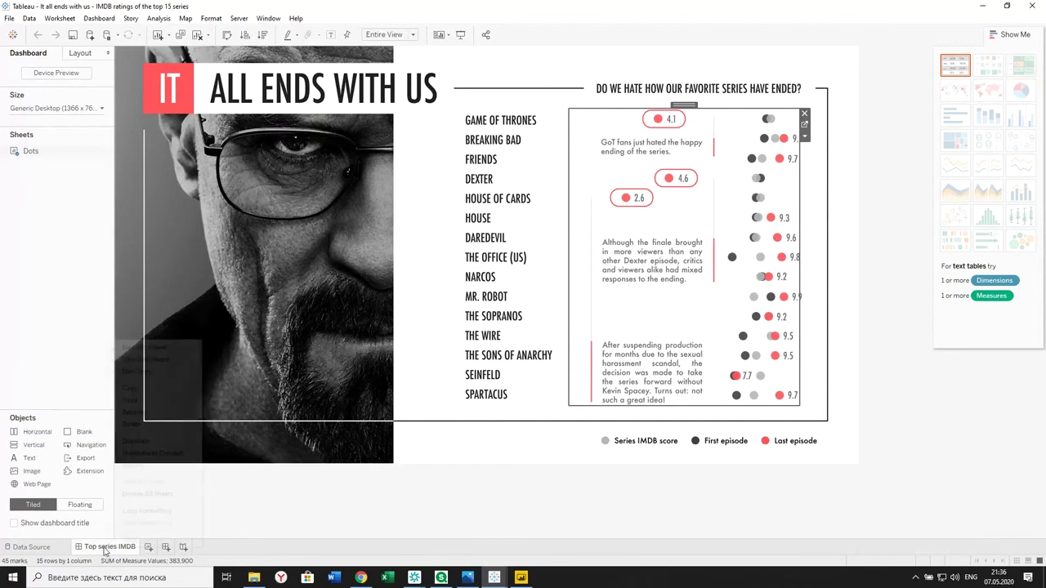